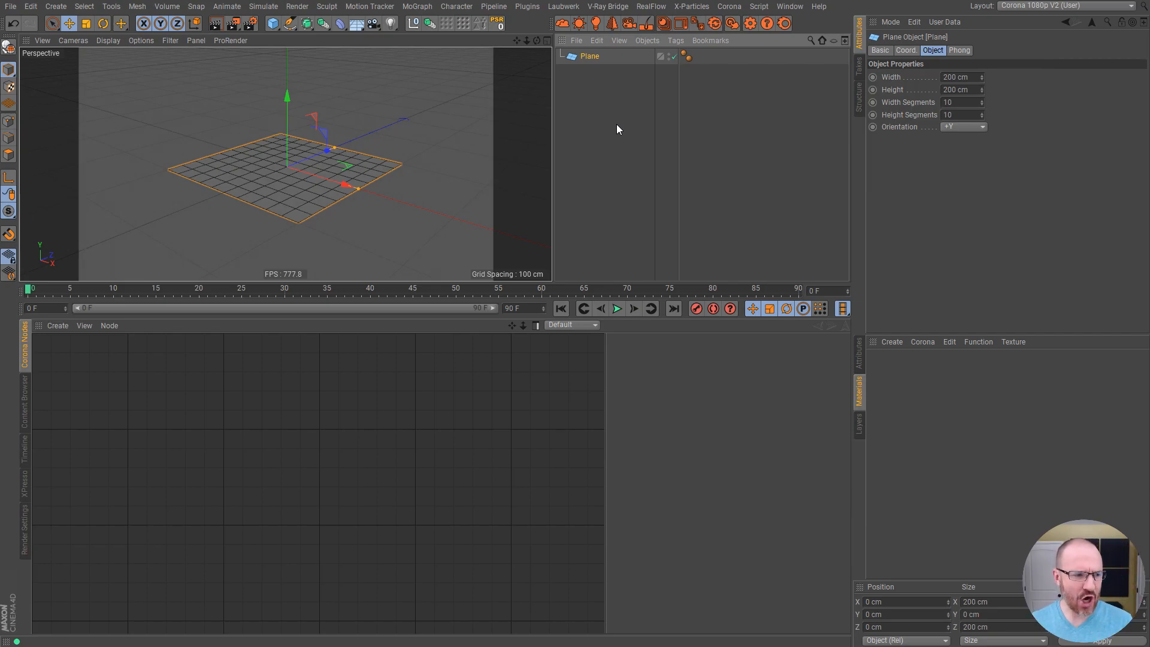
Add a Hair object to the plane
click(606, 99)
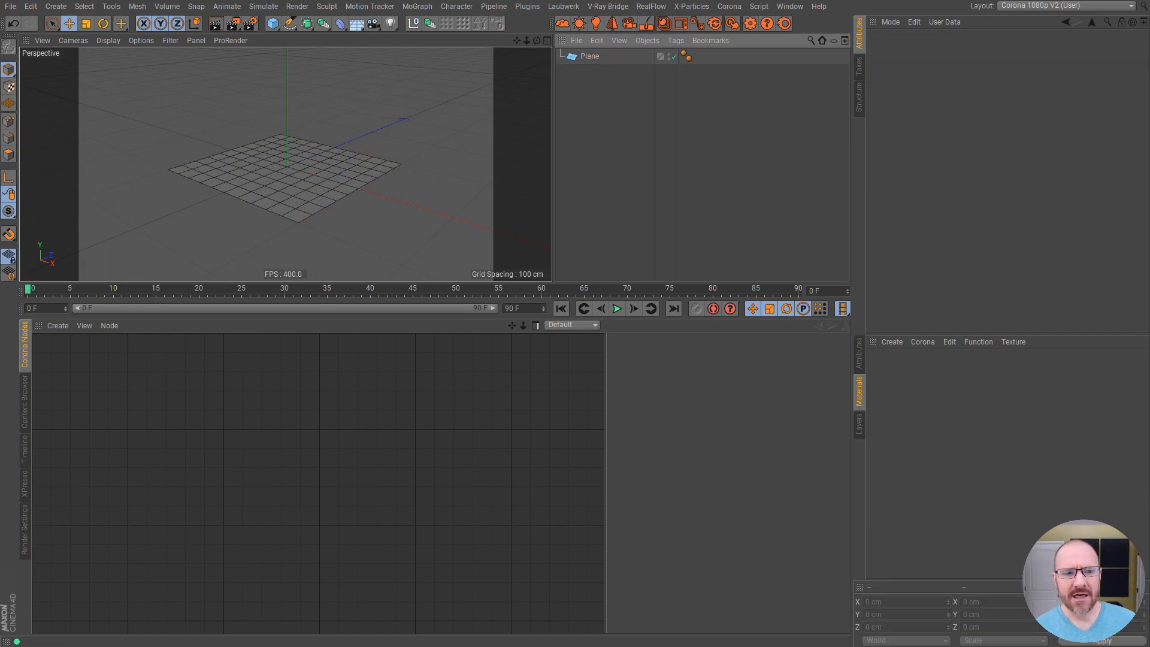
click(591, 56)
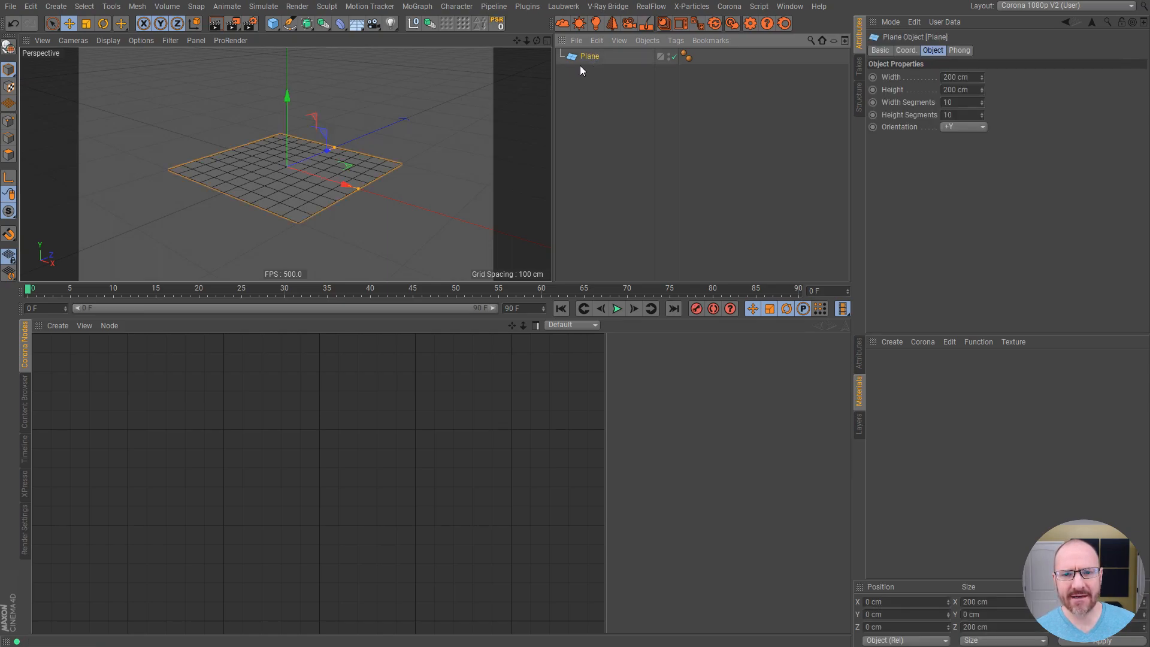
click(594, 90)
click(589, 56)
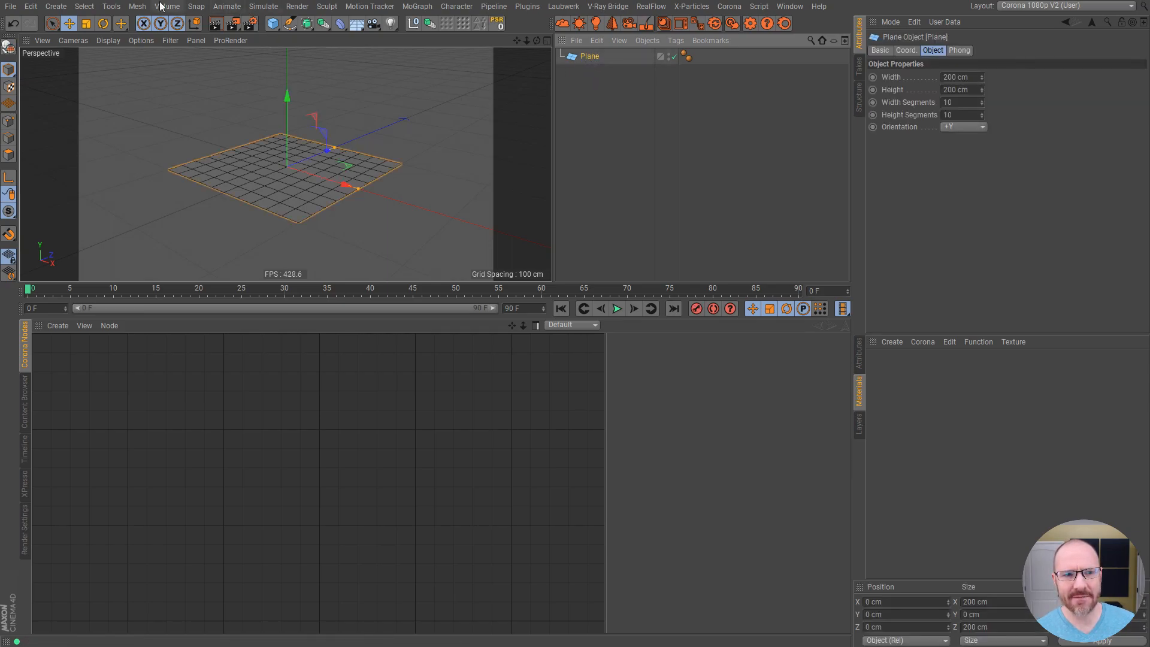
click(265, 8)
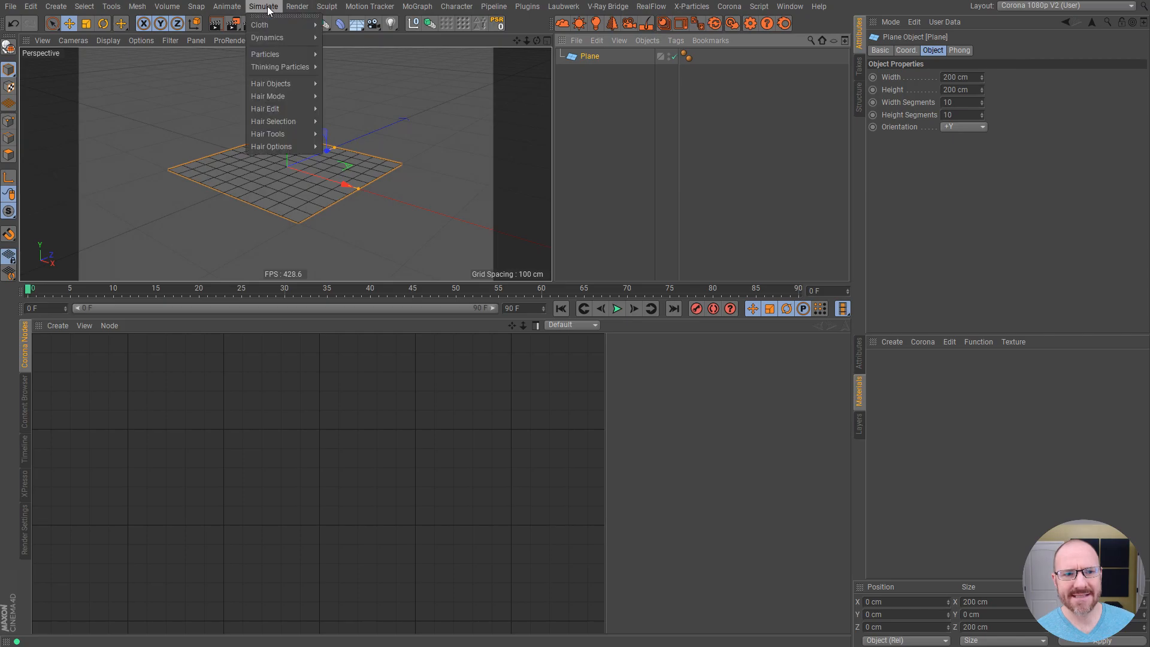
mouse_move(294, 84)
click(347, 90)
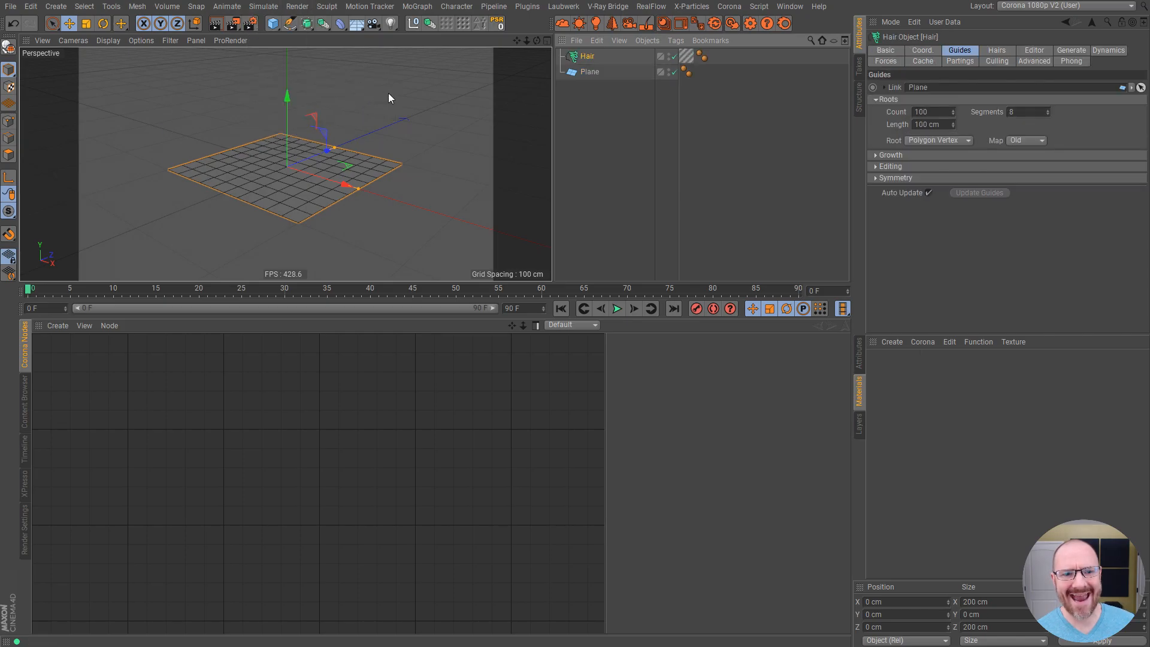
Set the length of the Hair object's guides to 15 cm
alt+drag(311, 160, 349, 152)
click(590, 103)
click(586, 56)
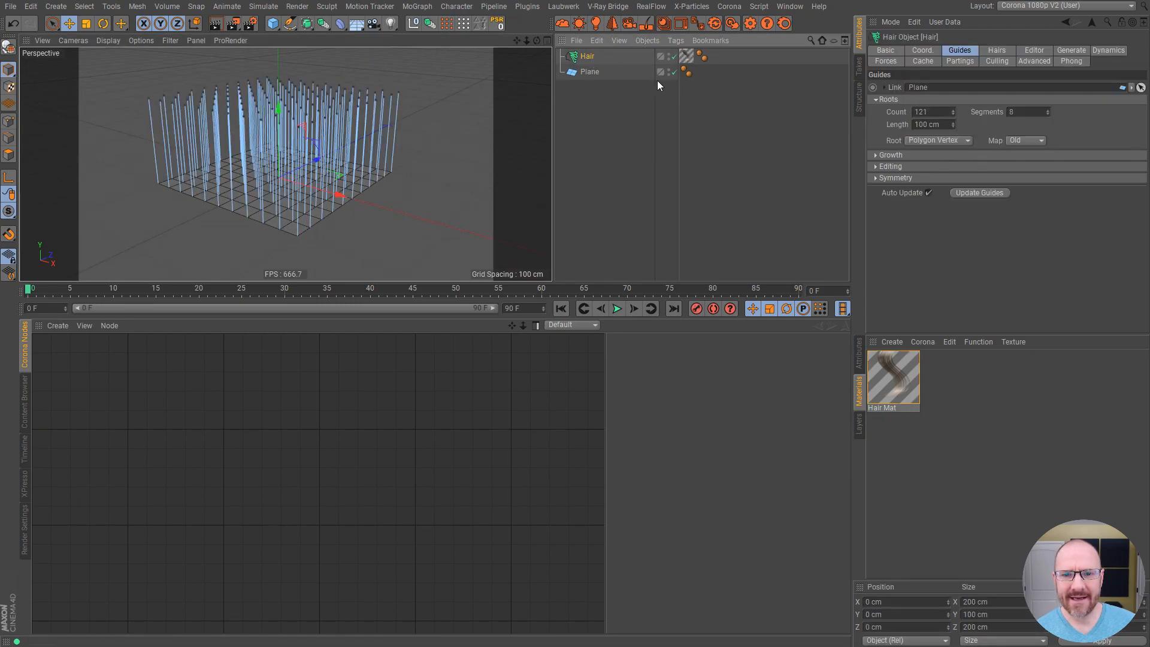
click(932, 50)
click(971, 51)
click(948, 124)
text(15)
key(Return)
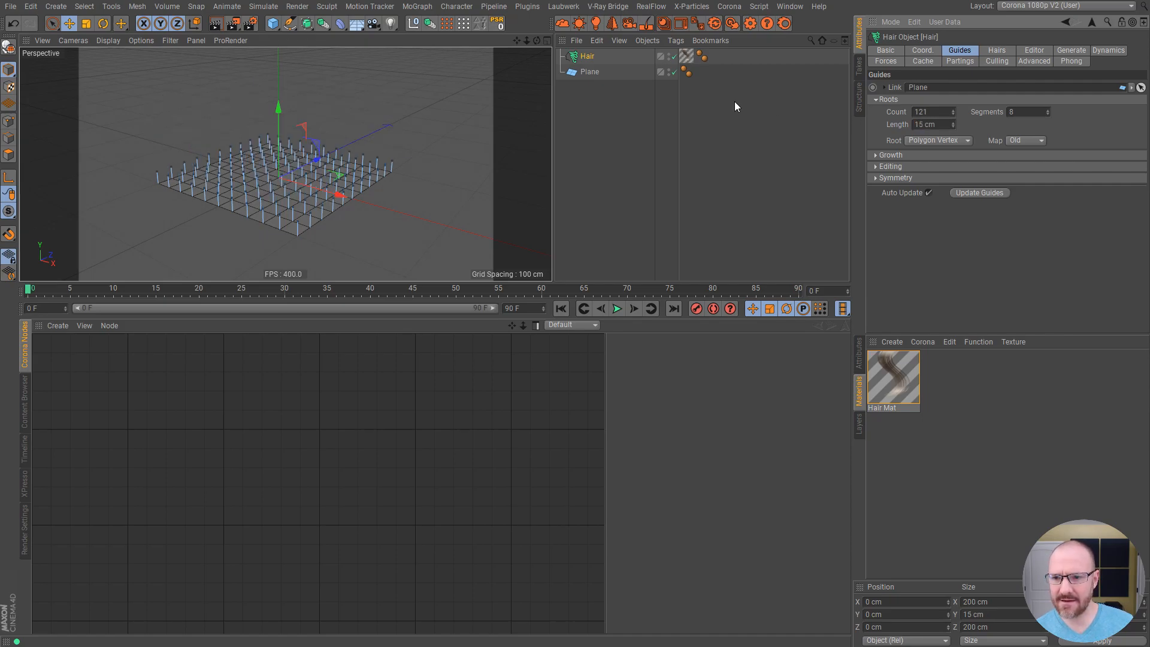
alt+middle_drag(321, 160, 350, 160)
alt+drag(350, 160, 345, 169)
click(609, 133)
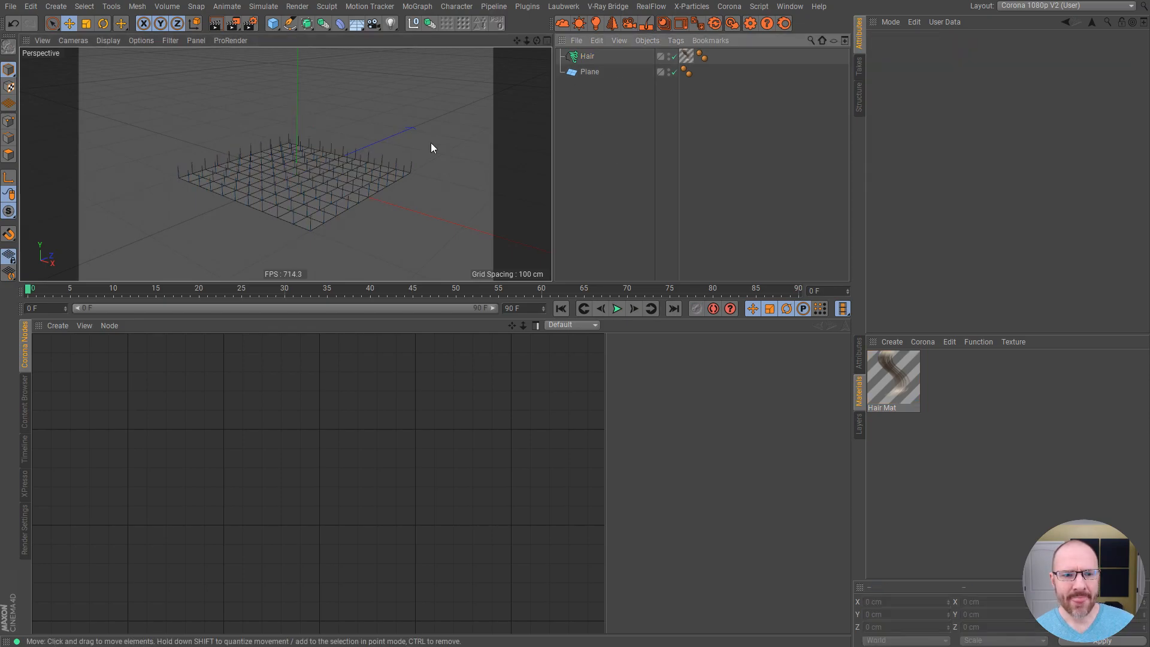
Create a Corona Light material and name it CG HDRI
alt+drag(326, 176, 341, 181)
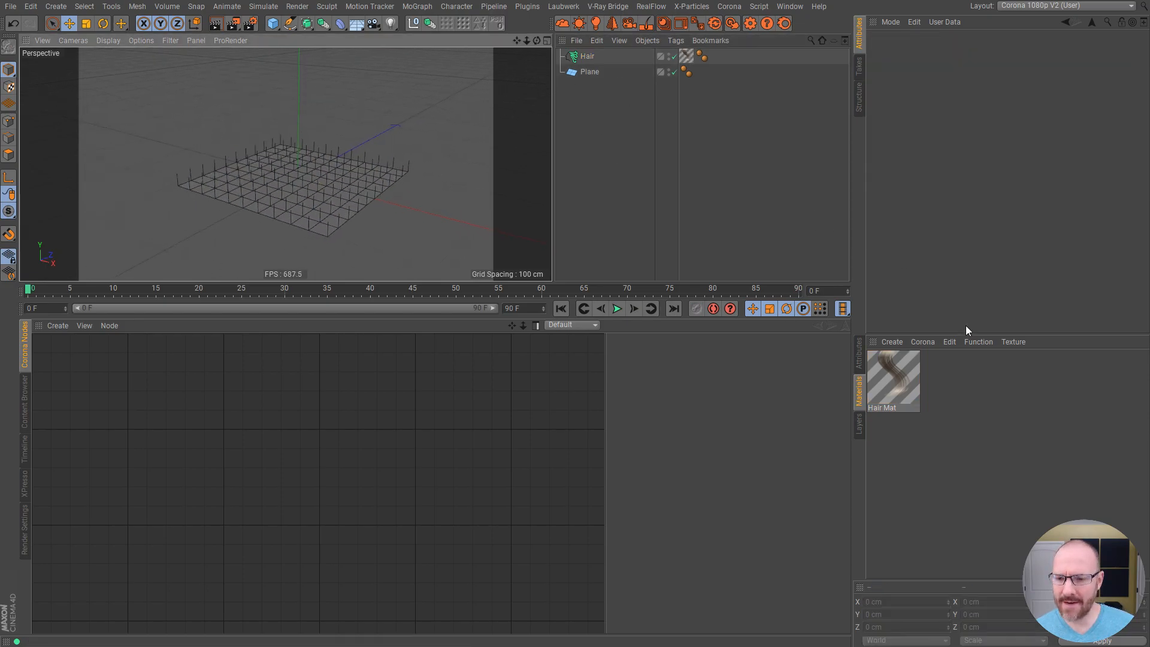
click(926, 341)
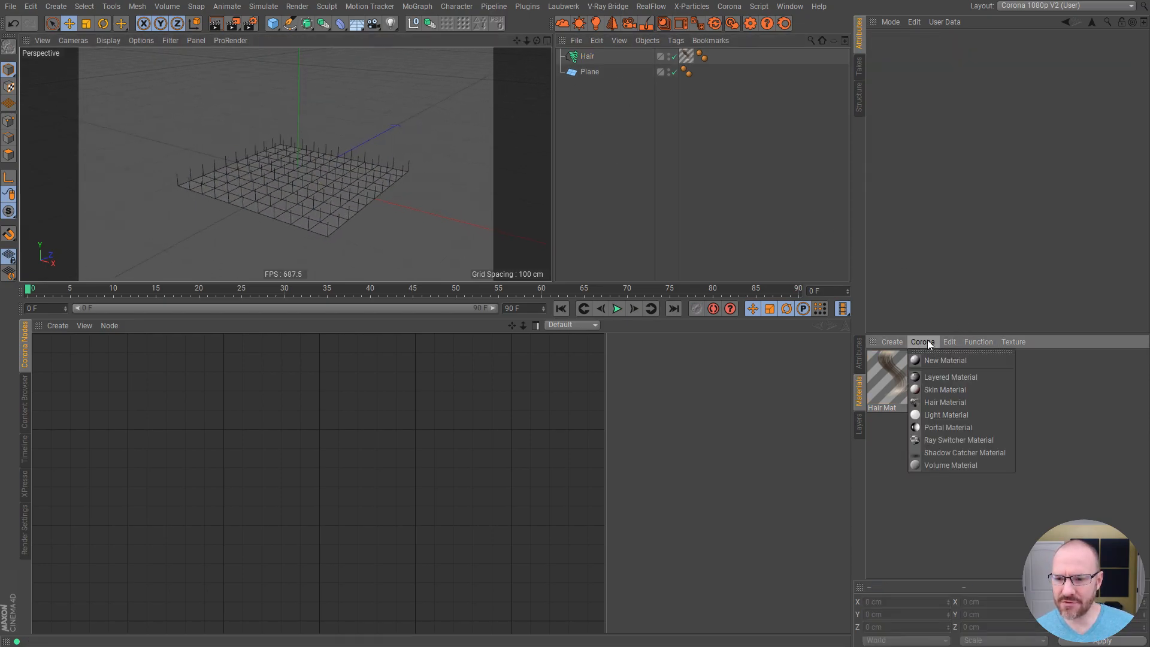
click(947, 414)
double_click(878, 408)
key(BackSpace)
text(CG HDRI)
key(Return)
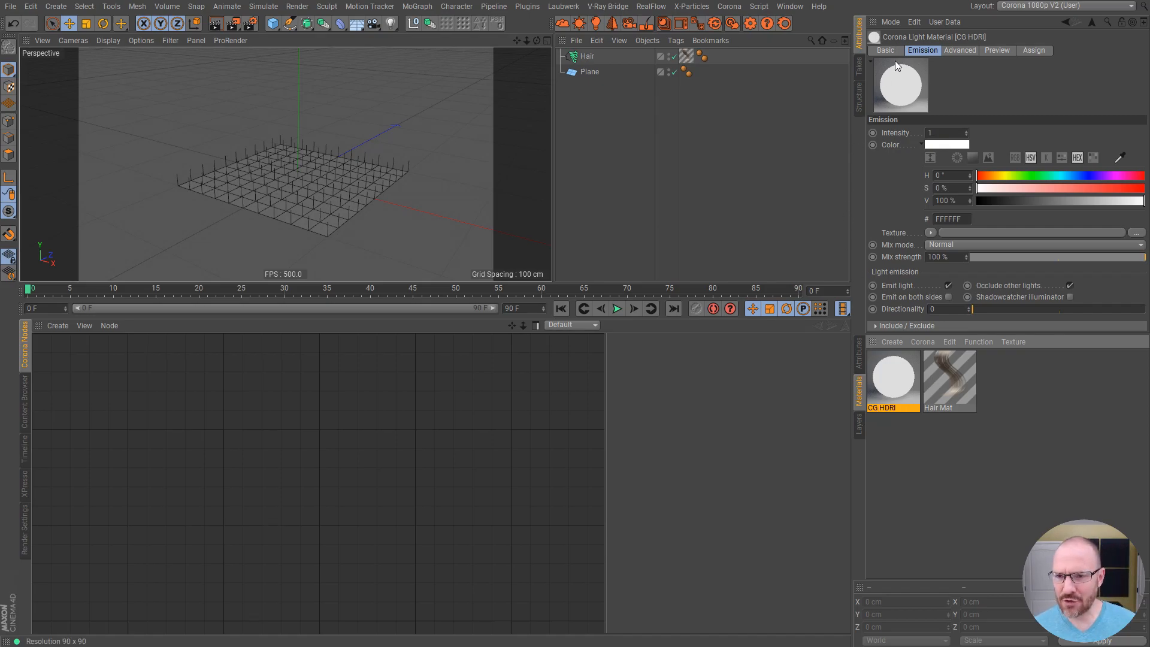
Load Perfect Clouds 05 2K.exr as the CG HDRI material's emission texture, without copying the image to the project location
click(922, 145)
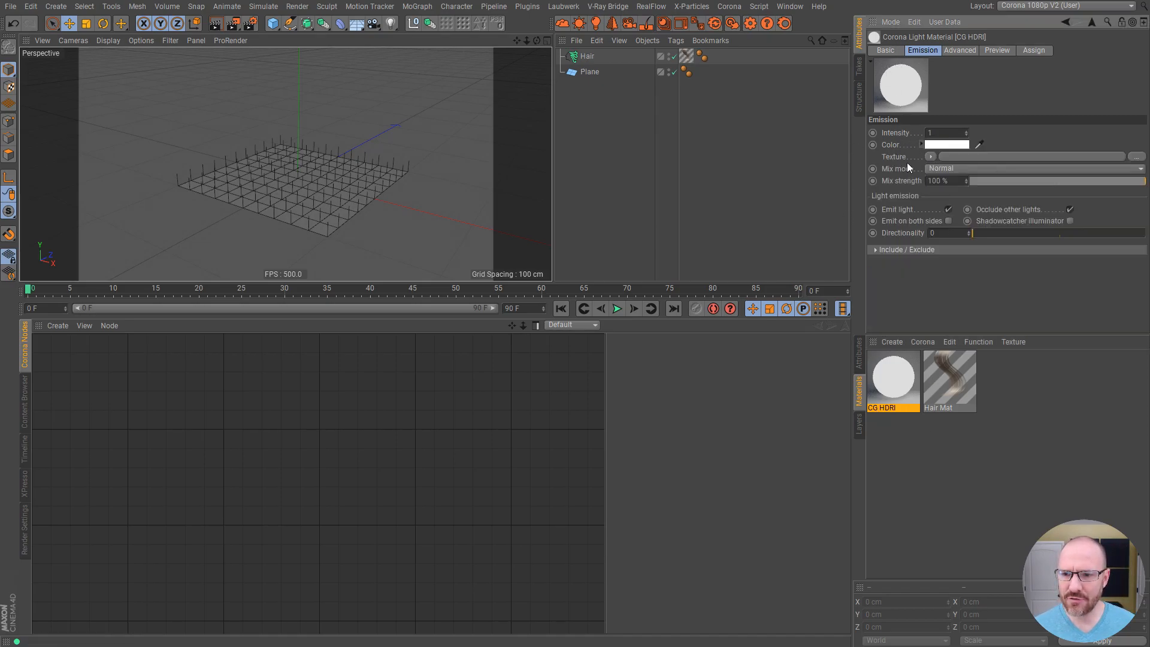
click(26, 408)
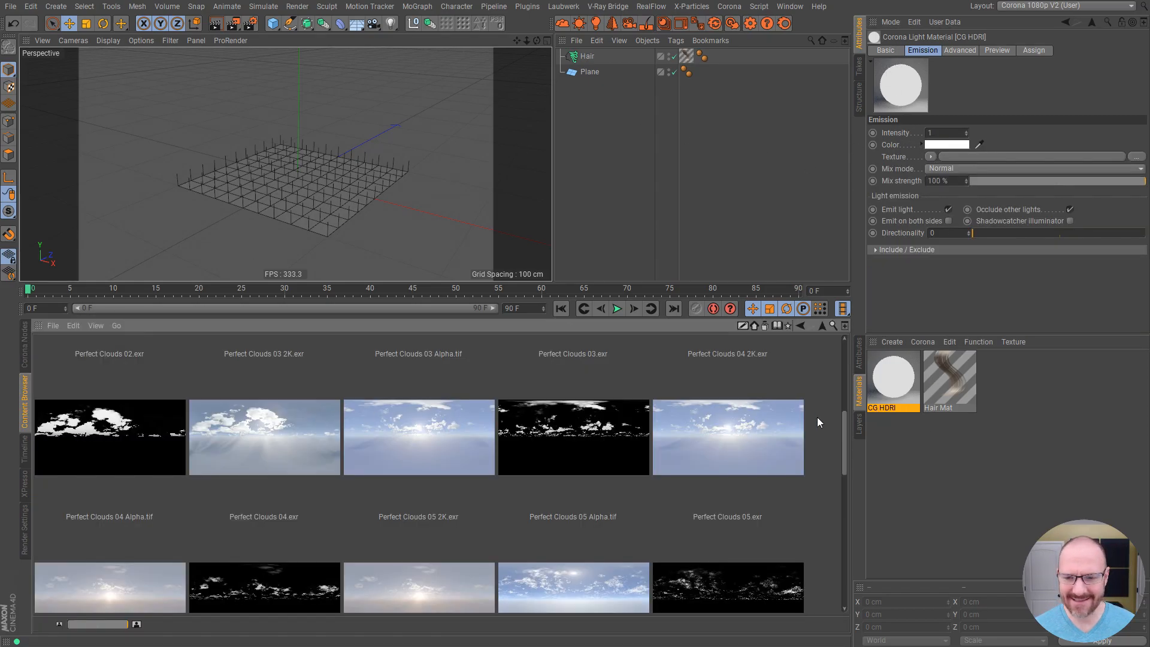
drag(846, 426, 870, 413)
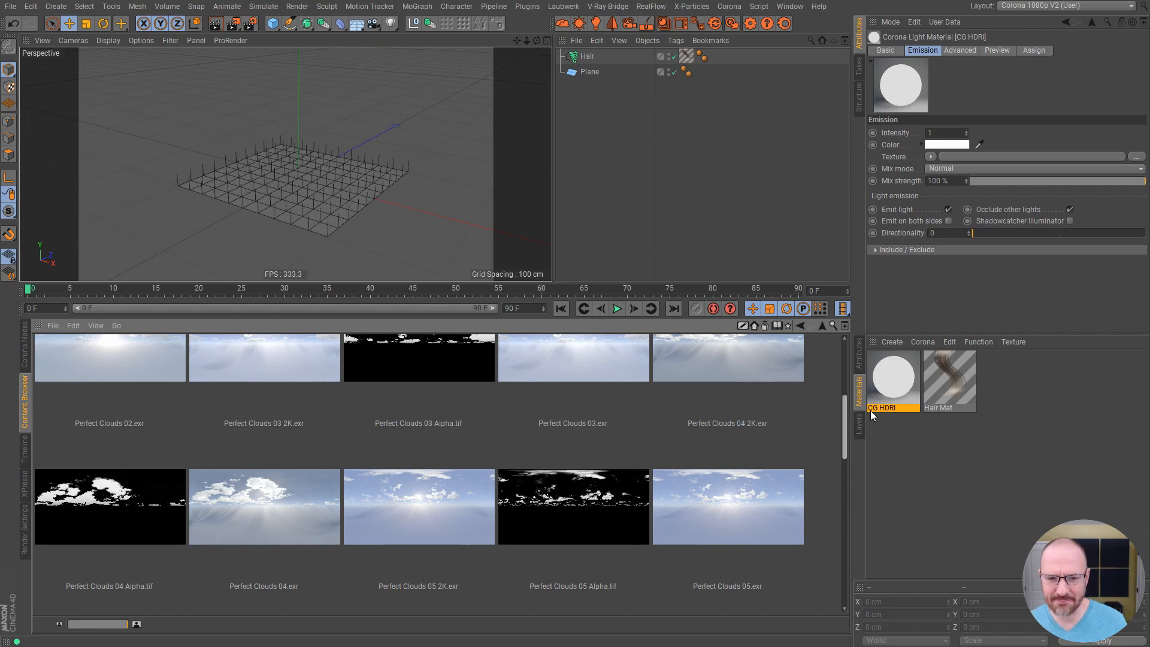
drag(872, 411, 846, 429)
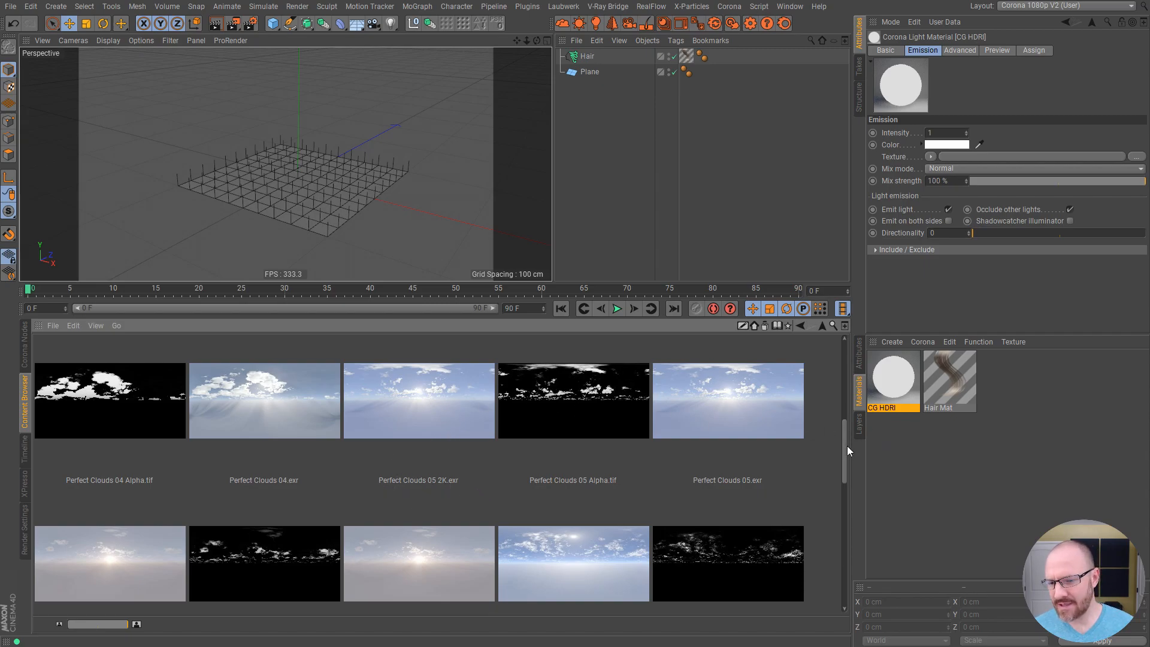
scroll(847, 445, down, 1)
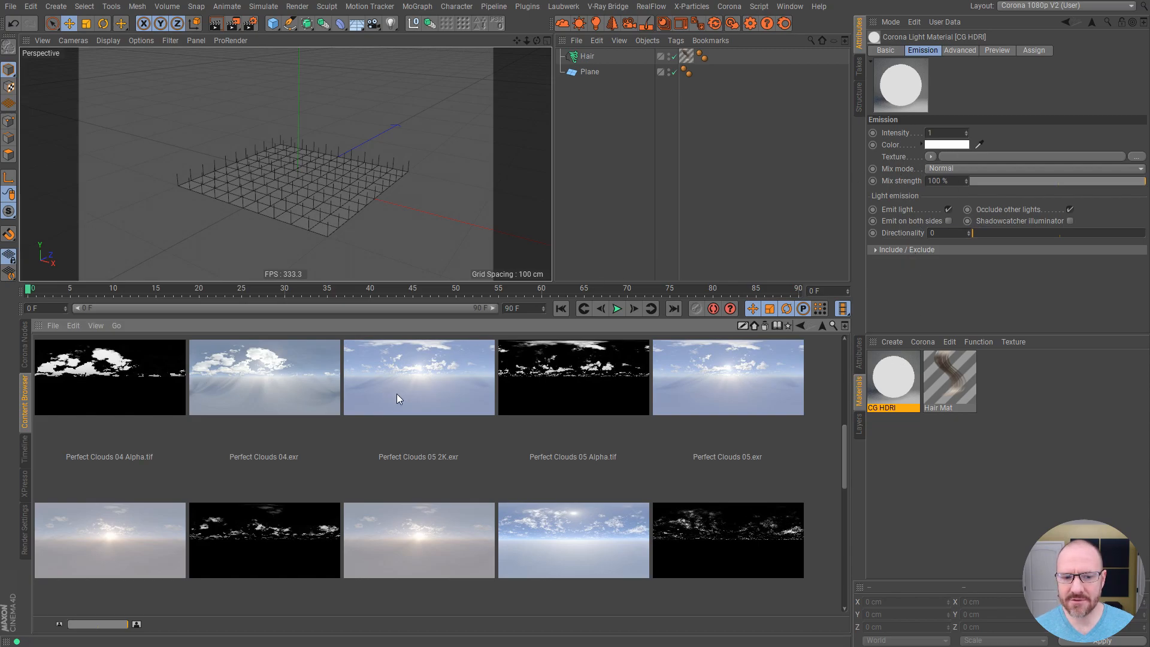
drag(426, 390, 962, 163)
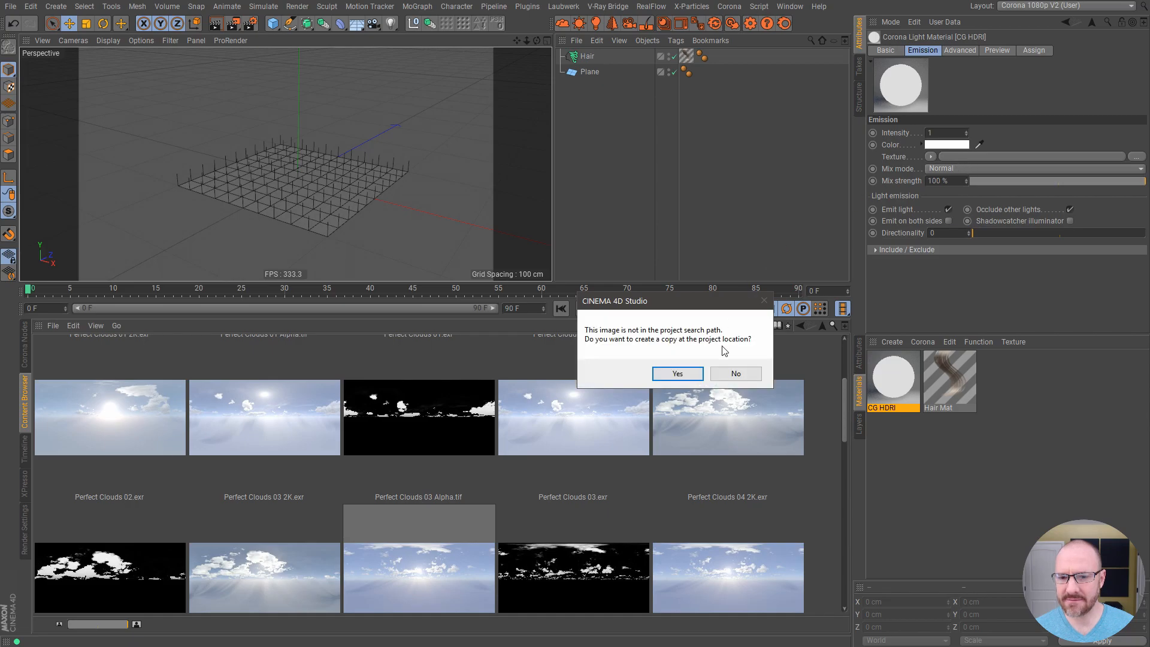
click(737, 372)
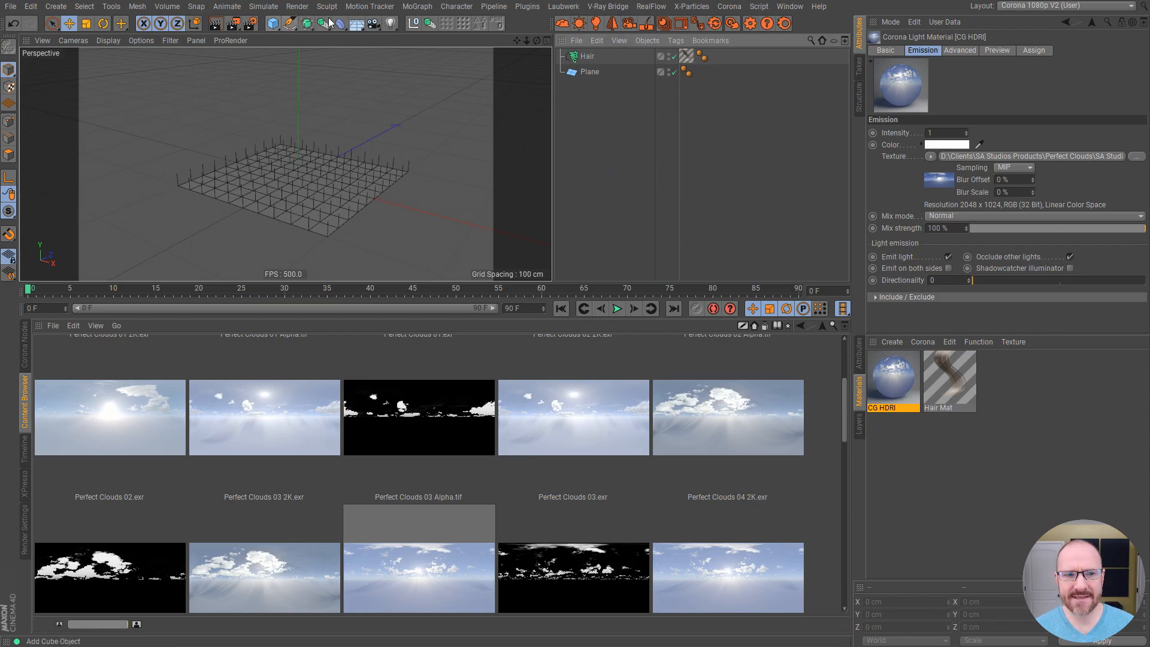
Add a Sky object to the scene and assign the CG HDRI material to it
click(362, 27)
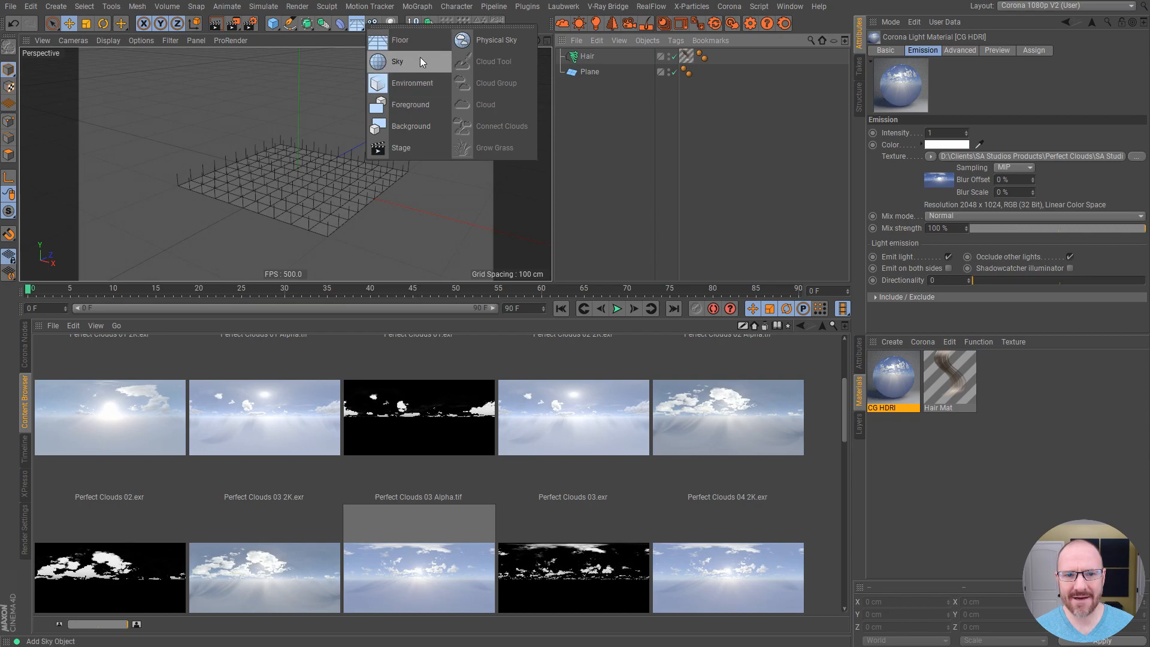
click(405, 63)
drag(915, 372, 687, 56)
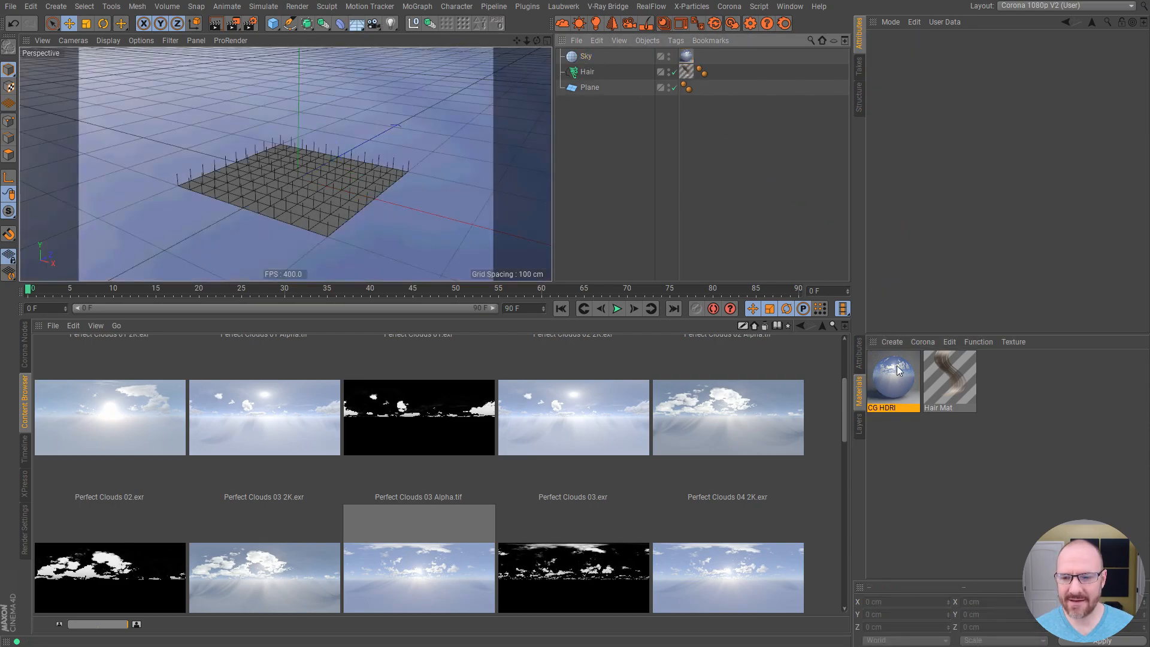
Set the CG HDRI material's viewport preview size to 1024x1024
click(892, 360)
click(996, 50)
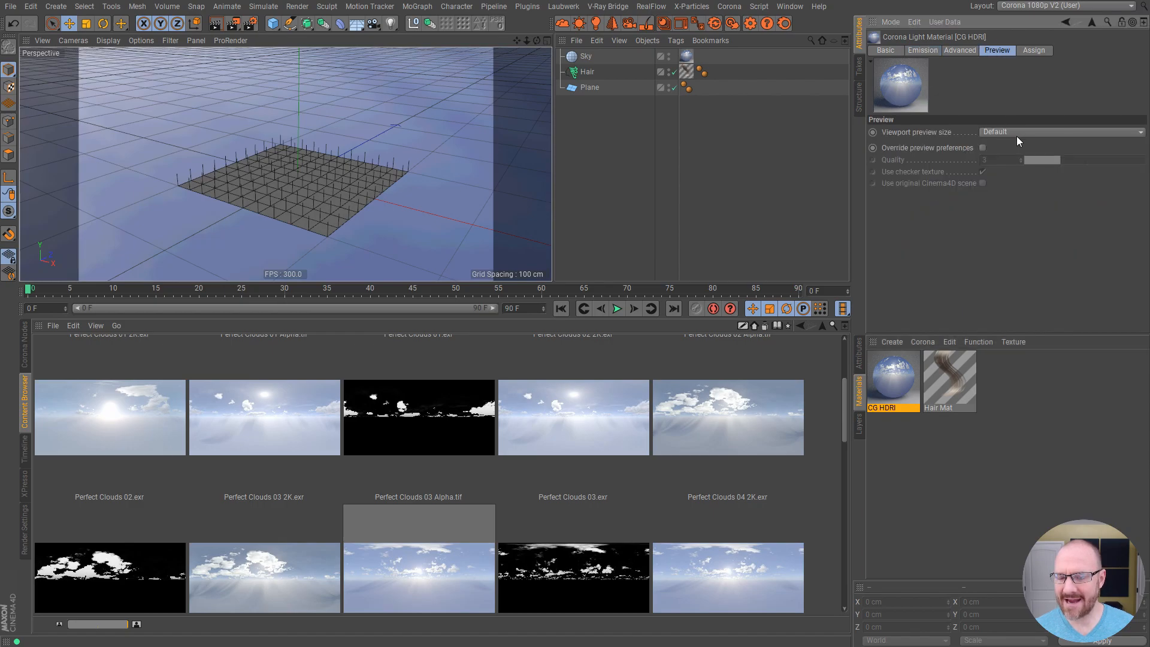
click(980, 133)
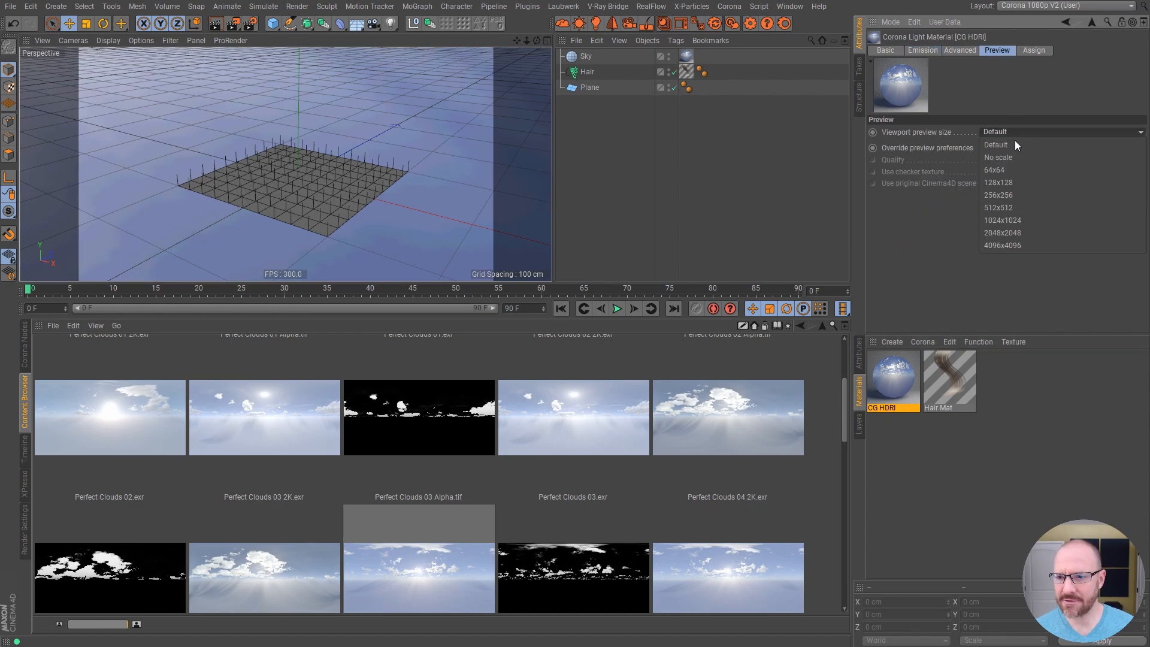
click(1020, 206)
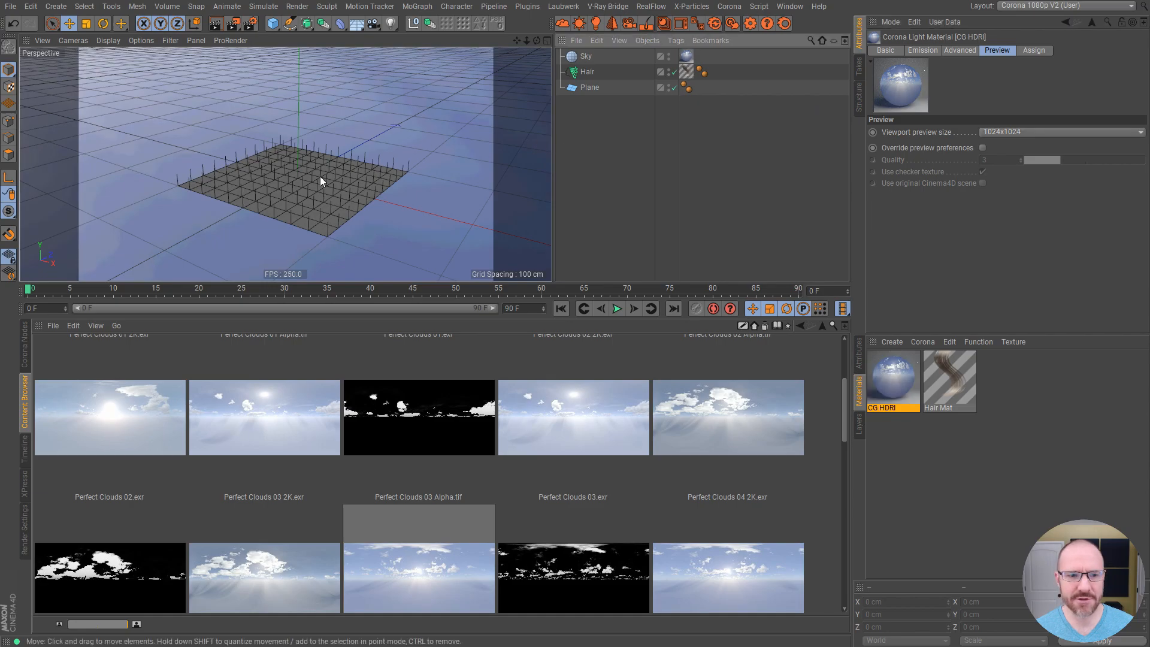
Start a Corona interactive render of the hair patch and place the frame buffer window below the viewport
alt+drag(300, 183, 390, 169)
scroll(299, 186, up, 2)
alt+drag(310, 182, 308, 193)
click(26, 354)
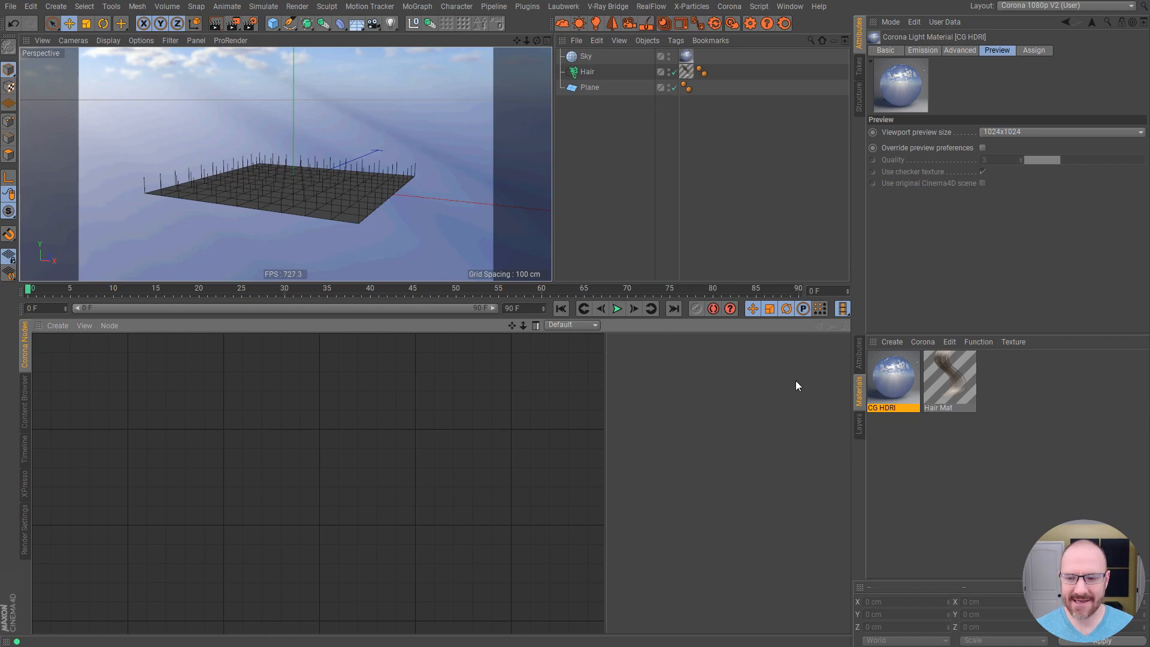
click(821, 342)
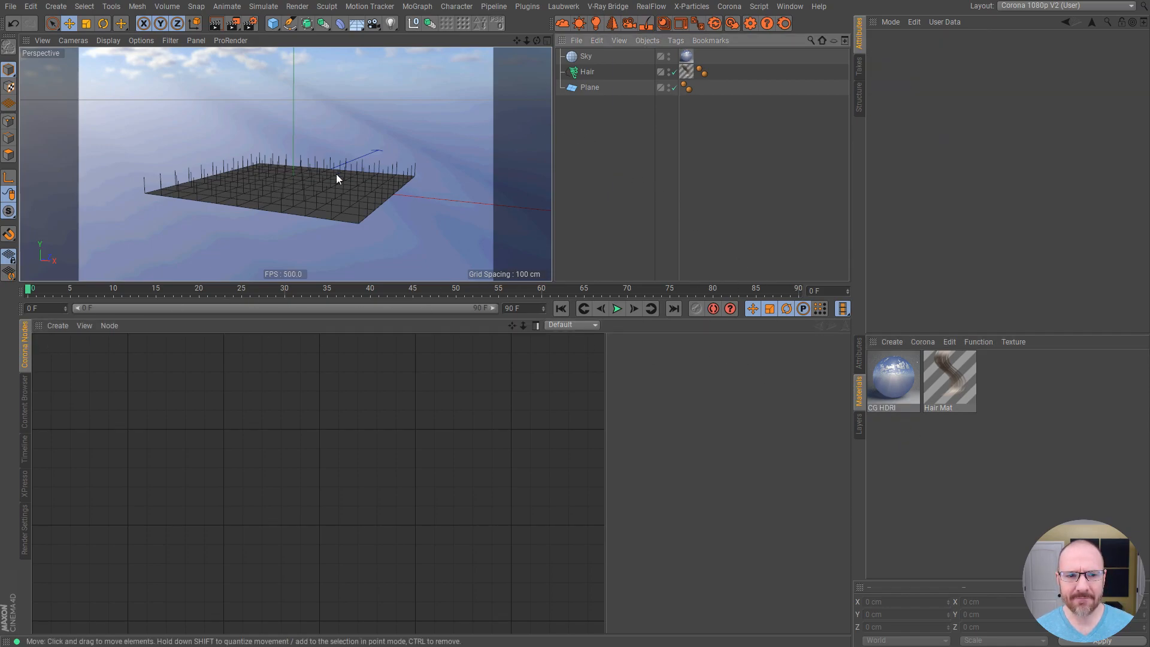
click(732, 24)
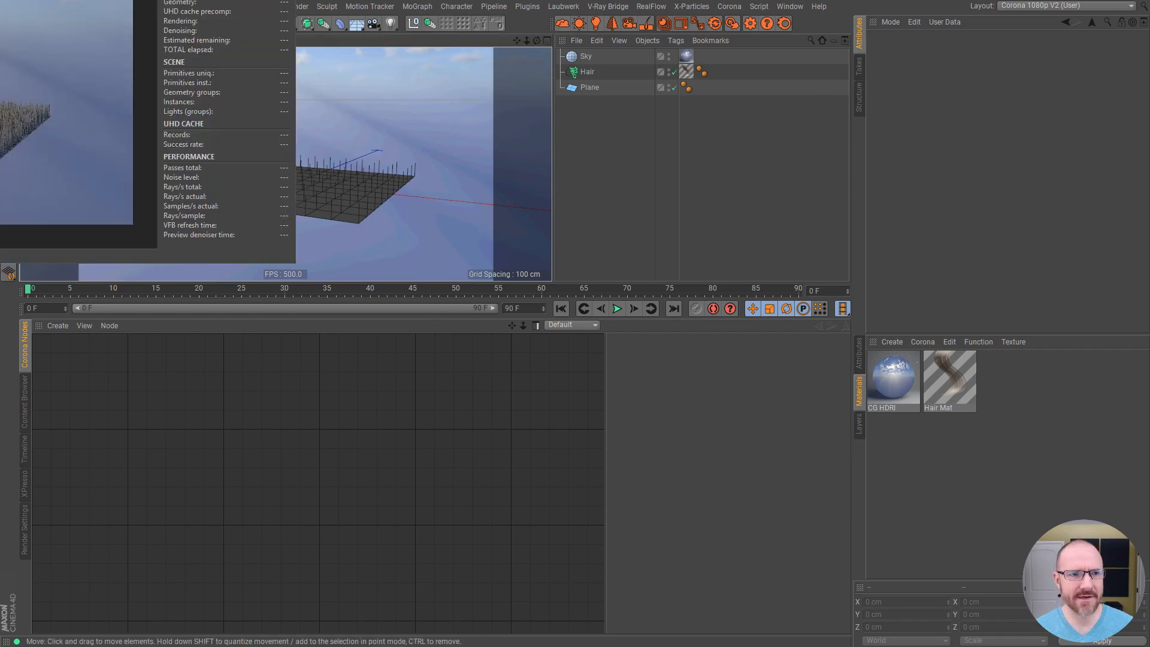
drag(367, 85, 408, 311)
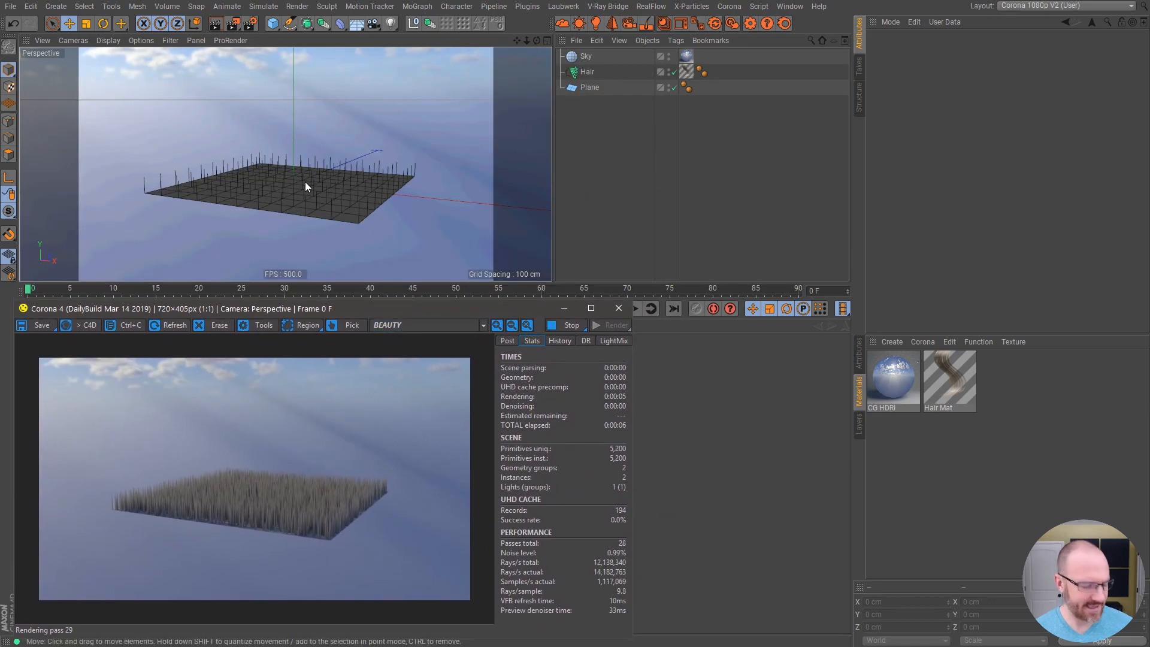
Reframe the perspective camera closer to the hair patch while it renders, and stop the interactive render
alt+drag(310, 183, 278, 193)
alt+right_drag(292, 174, 319, 179)
mouse_move(319, 179)
alt+mouse_down()
mouse_move(304, 179)
mouse_move(314, 176)
alt+mouse_up()
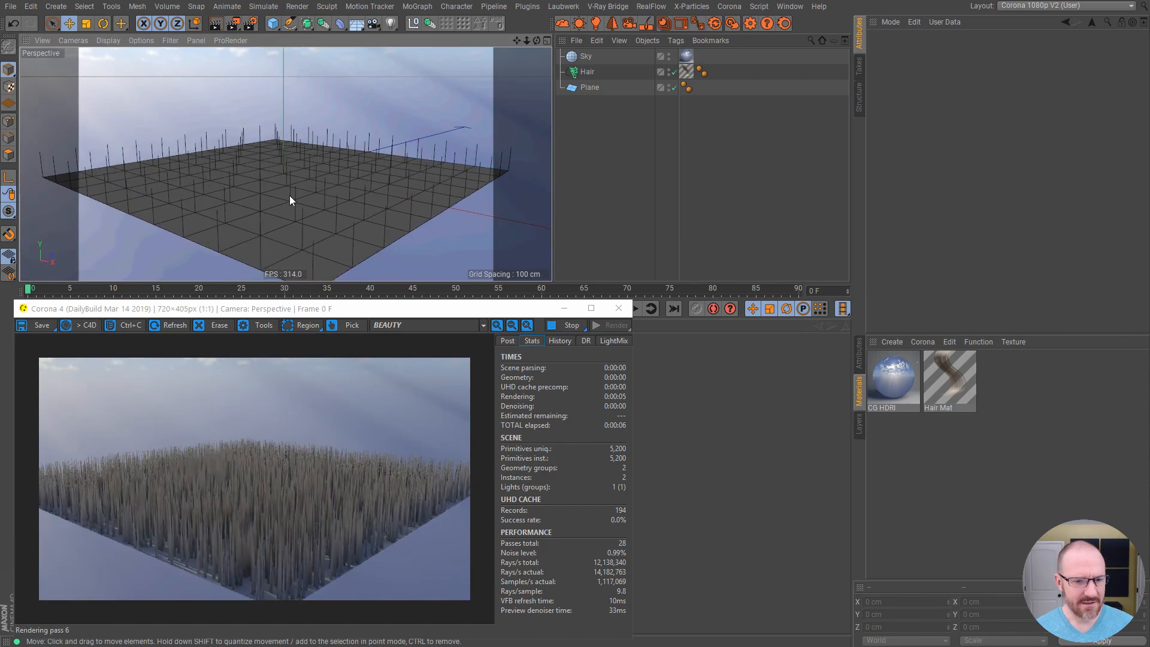
alt+drag(273, 214, 365, 203)
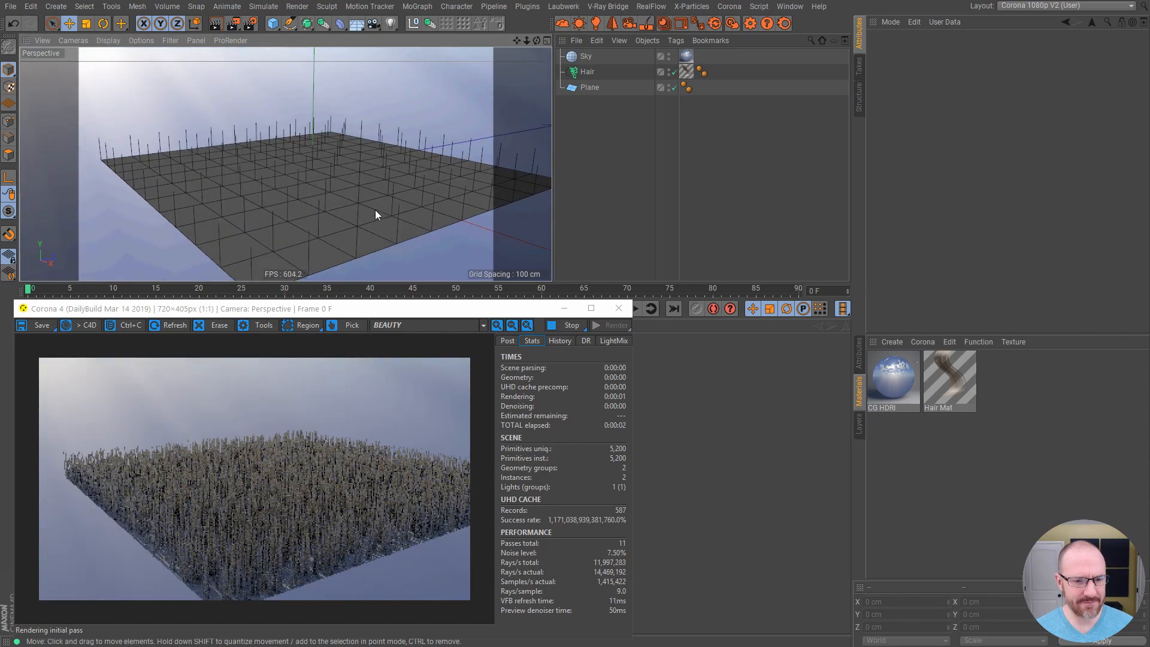
click(569, 325)
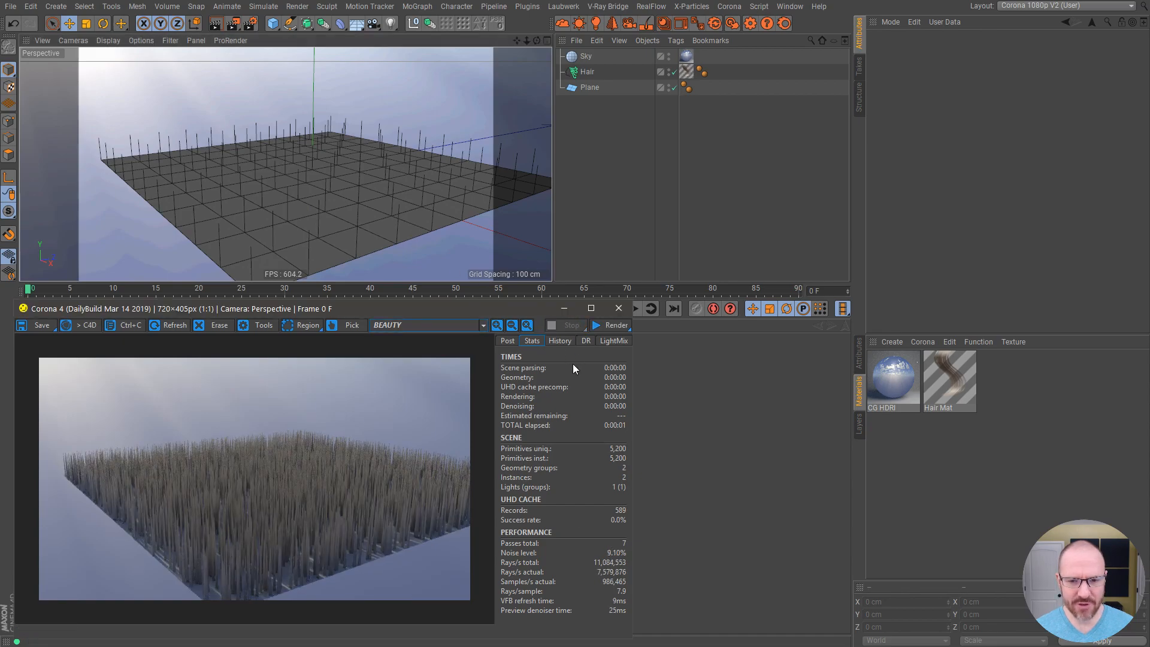
Create a standard Corona material named Grass and assign it to the Hair object
click(925, 342)
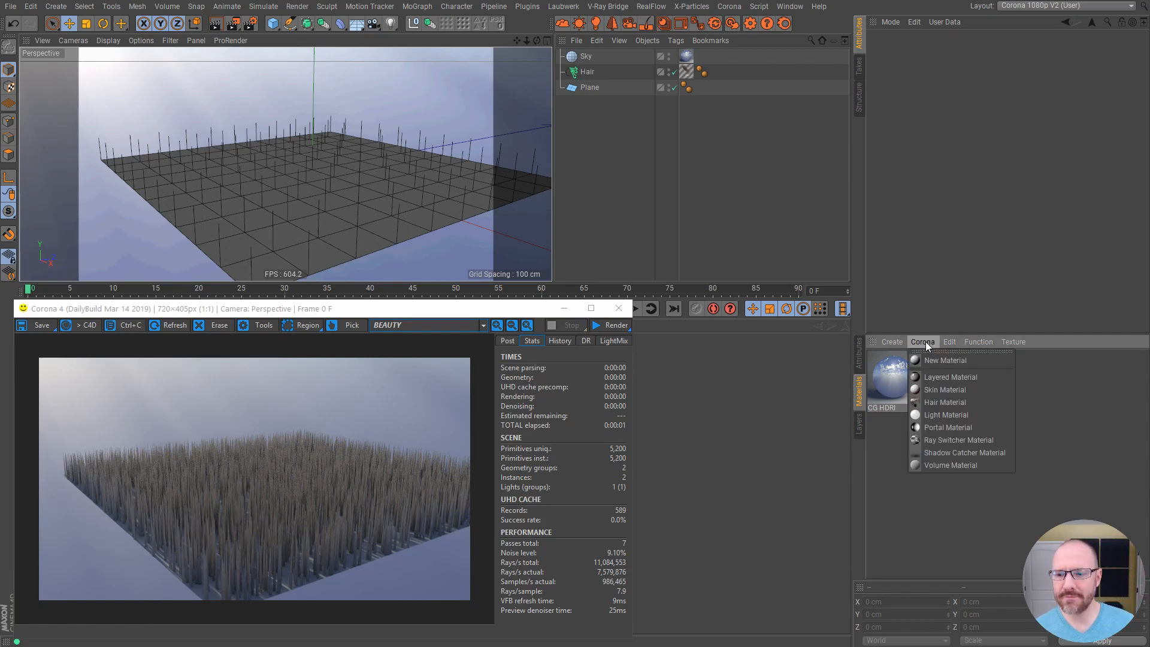
click(958, 360)
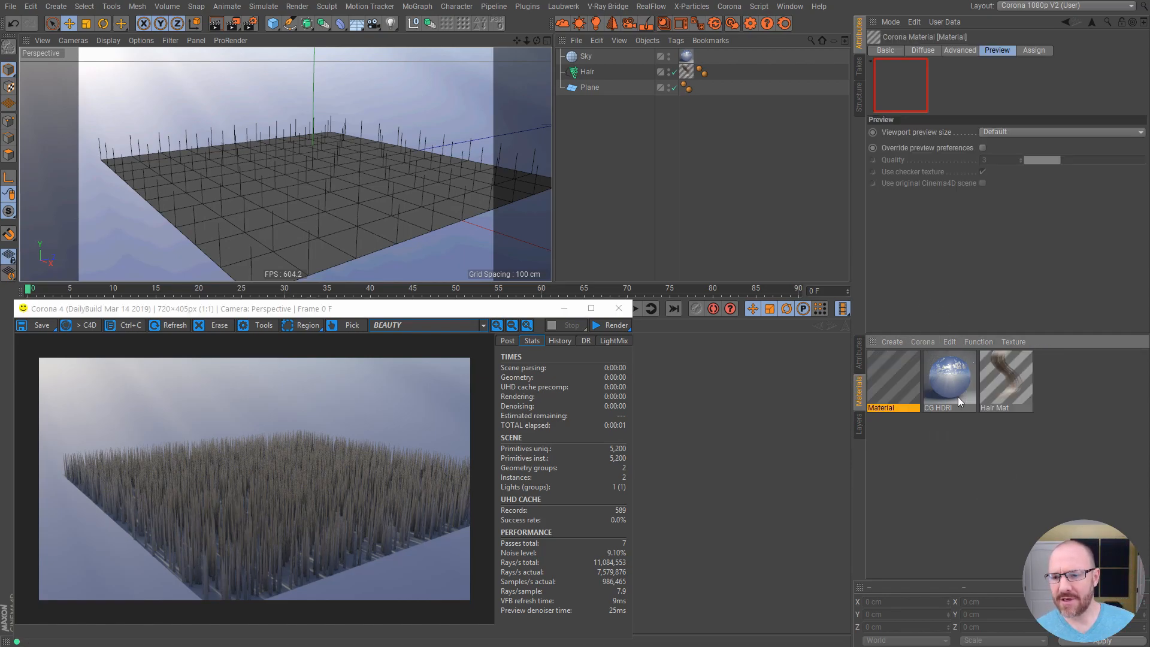
double_click(887, 408)
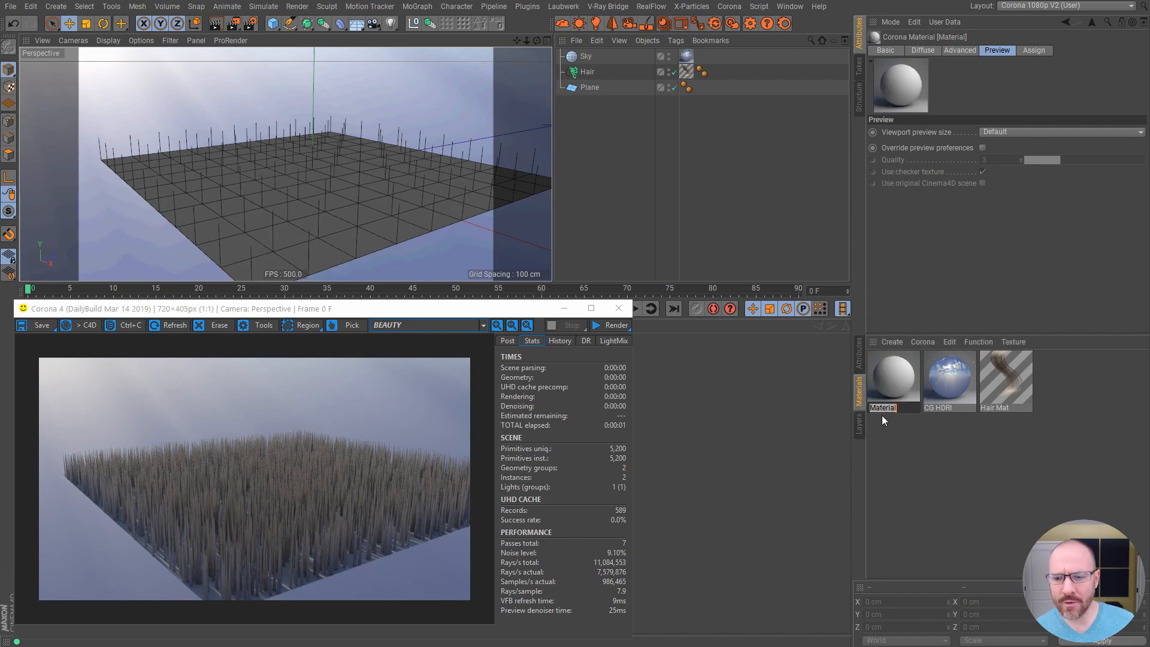
text(Grass)
key(Return)
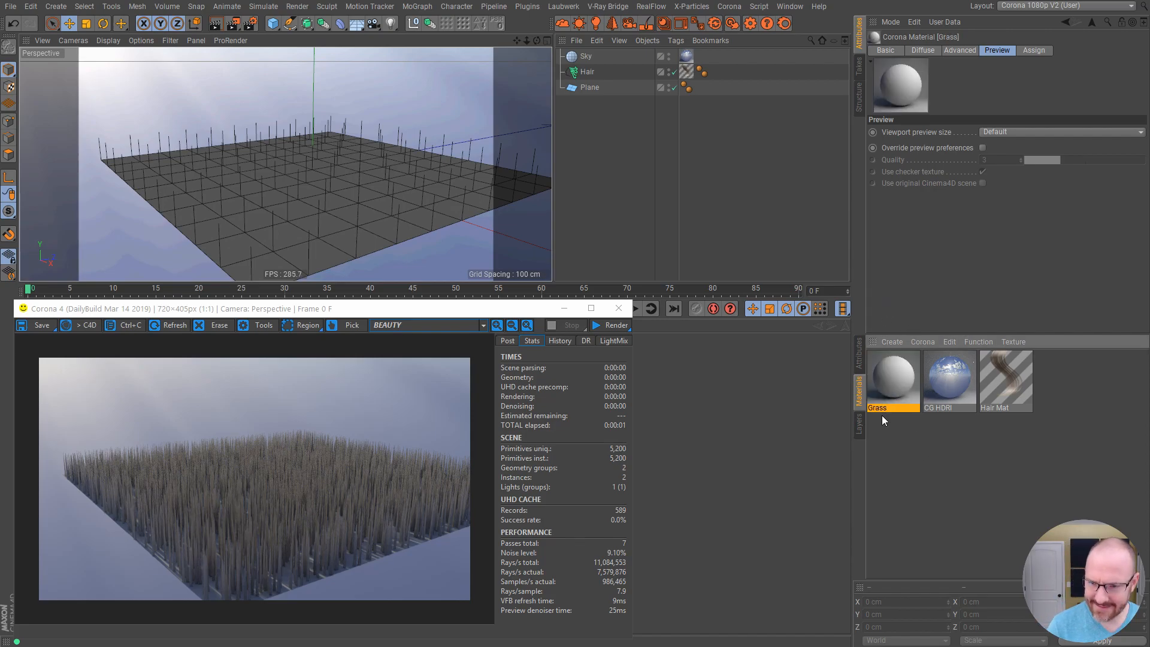
drag(624, 98, 601, 73)
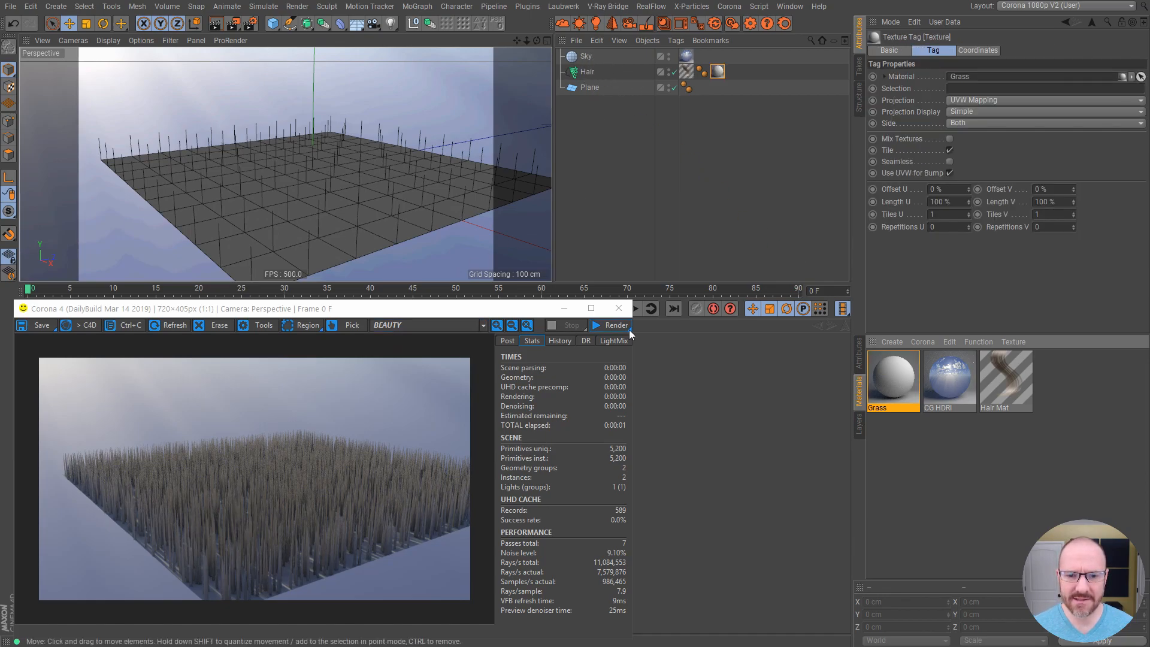
Set the Grass material's diffuse color to a medium green with hue 85°, saturation 51% and value 50%
click(902, 384)
click(921, 51)
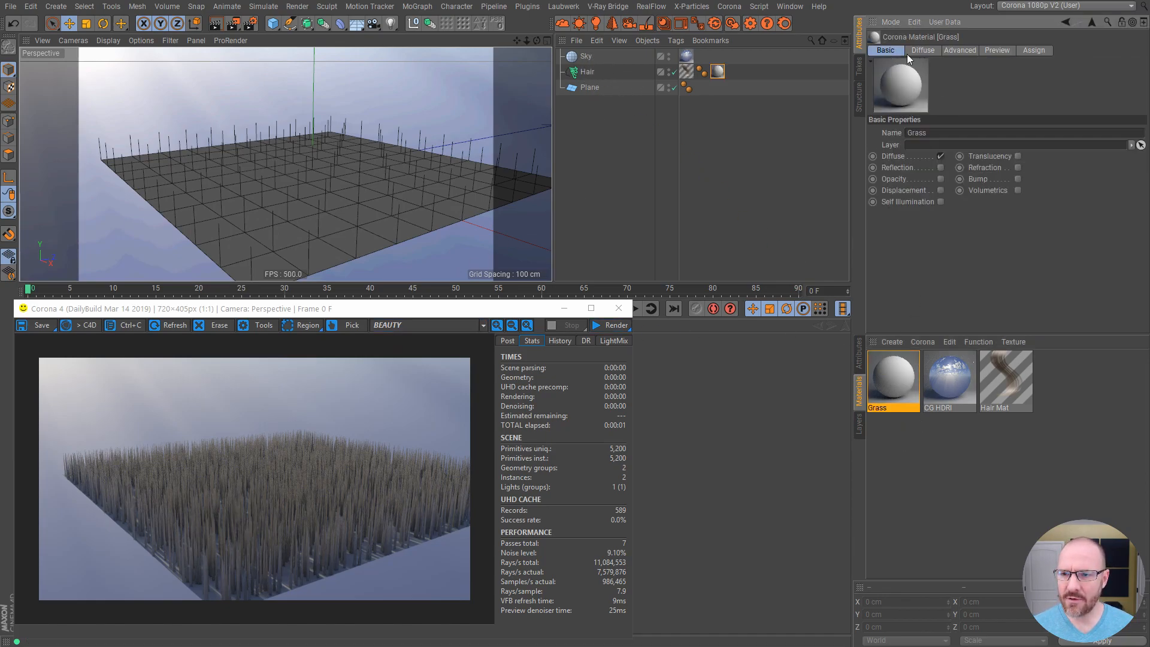
click(1020, 174)
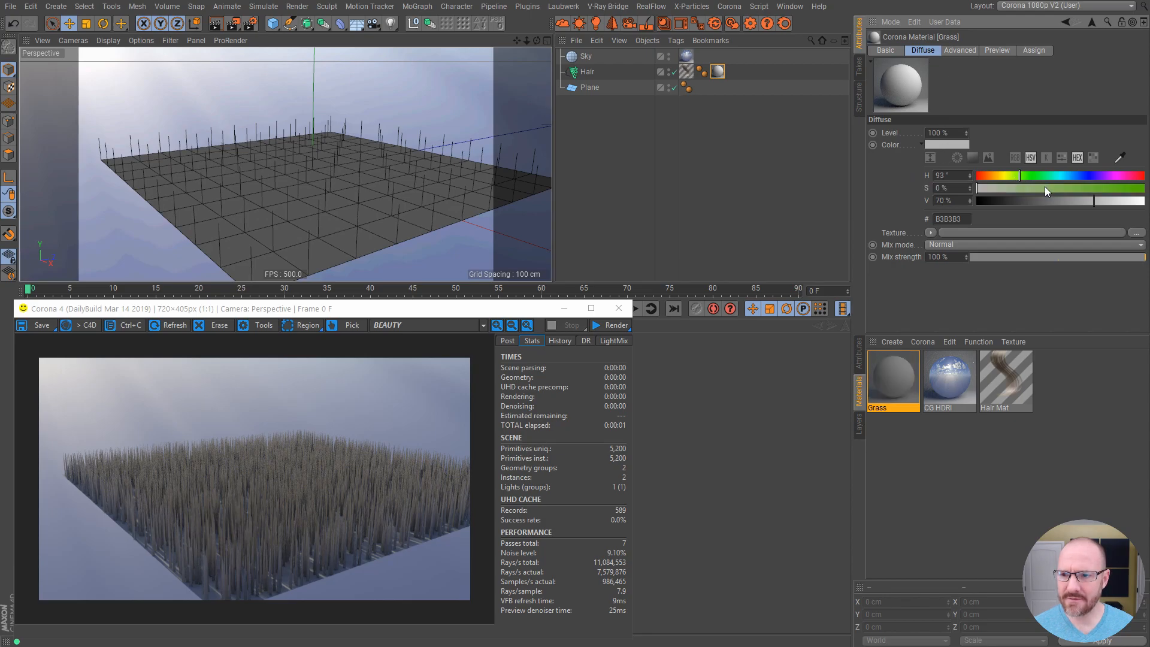
click(1063, 188)
click(1017, 176)
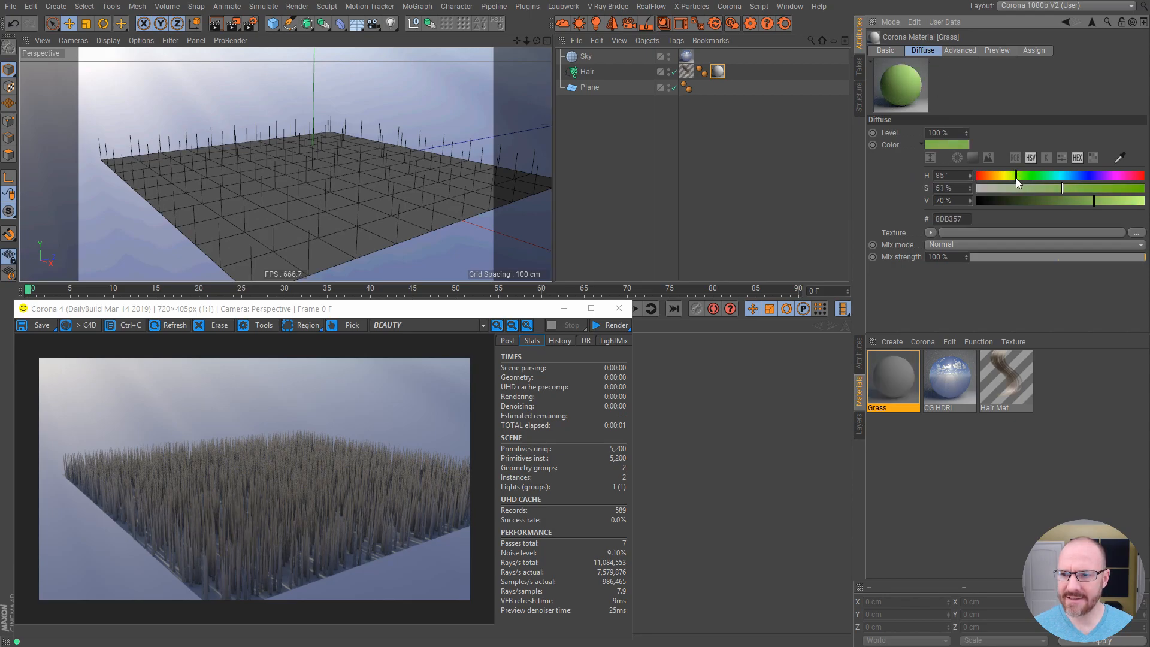
drag(1092, 202, 1061, 202)
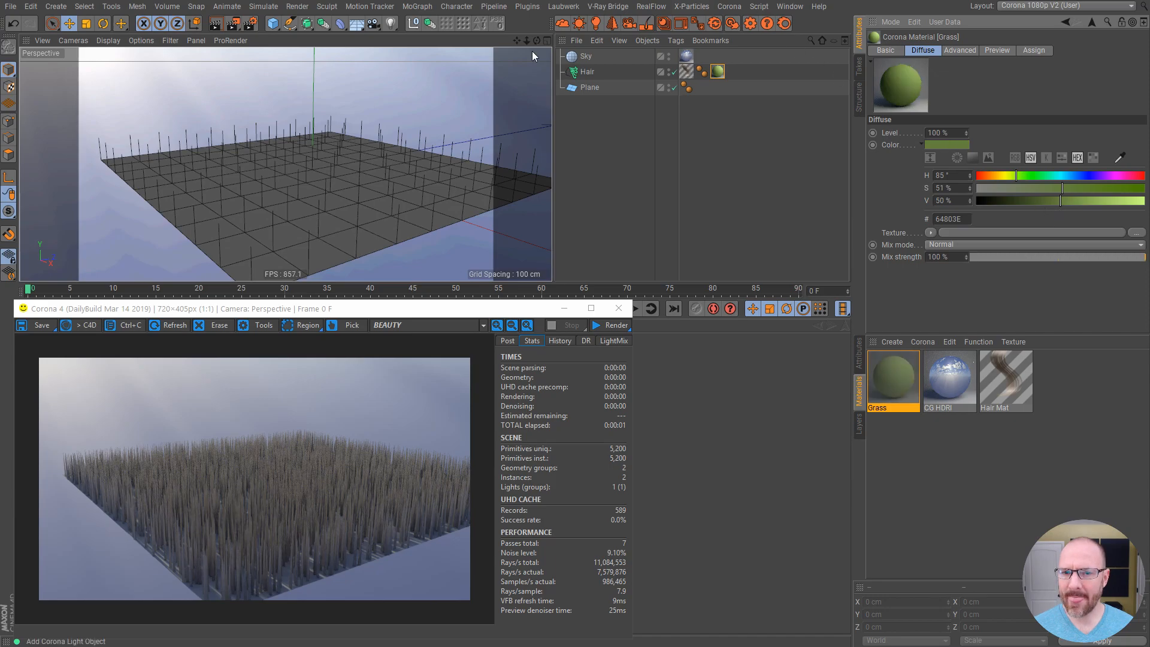
Render the green grass interactively from a new camera angle, stop the render and close the frame buffer
click(606, 324)
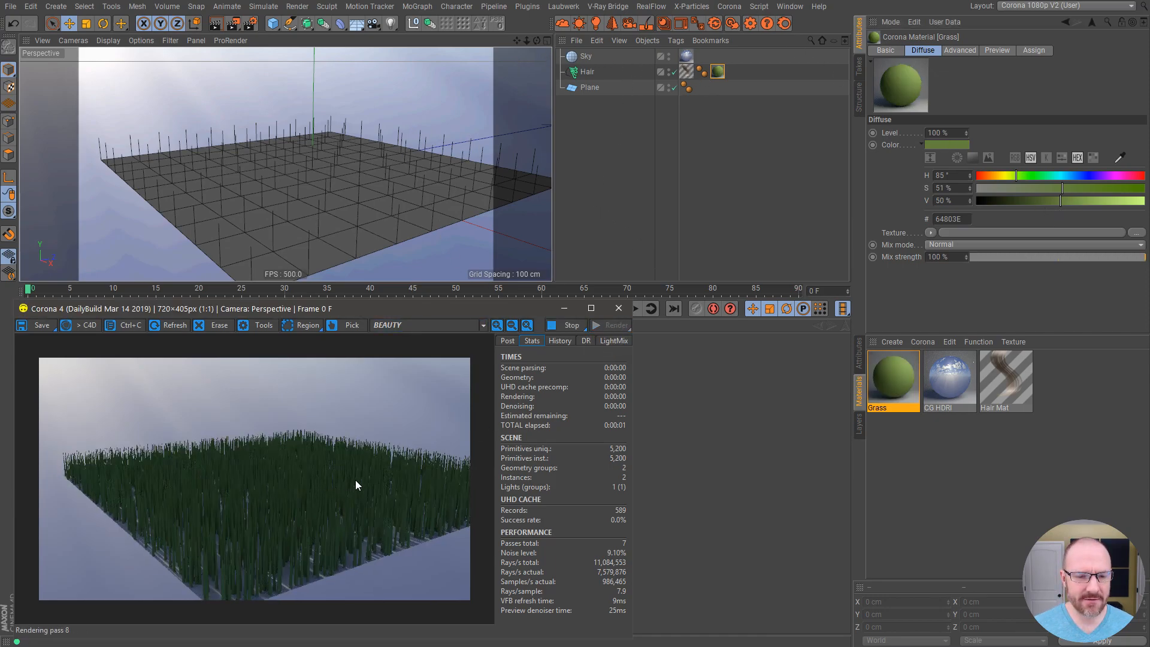
mouse_move(335, 177)
alt+mouse_down()
mouse_move(416, 178)
mouse_move(339, 179)
alt+mouse_up()
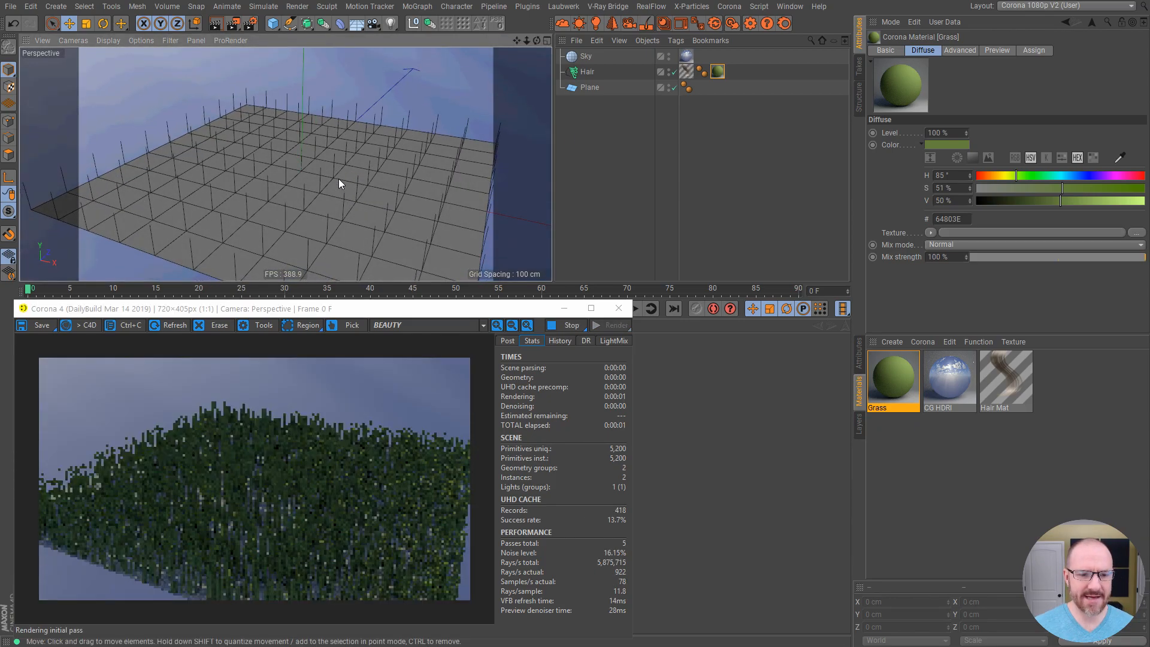
click(571, 325)
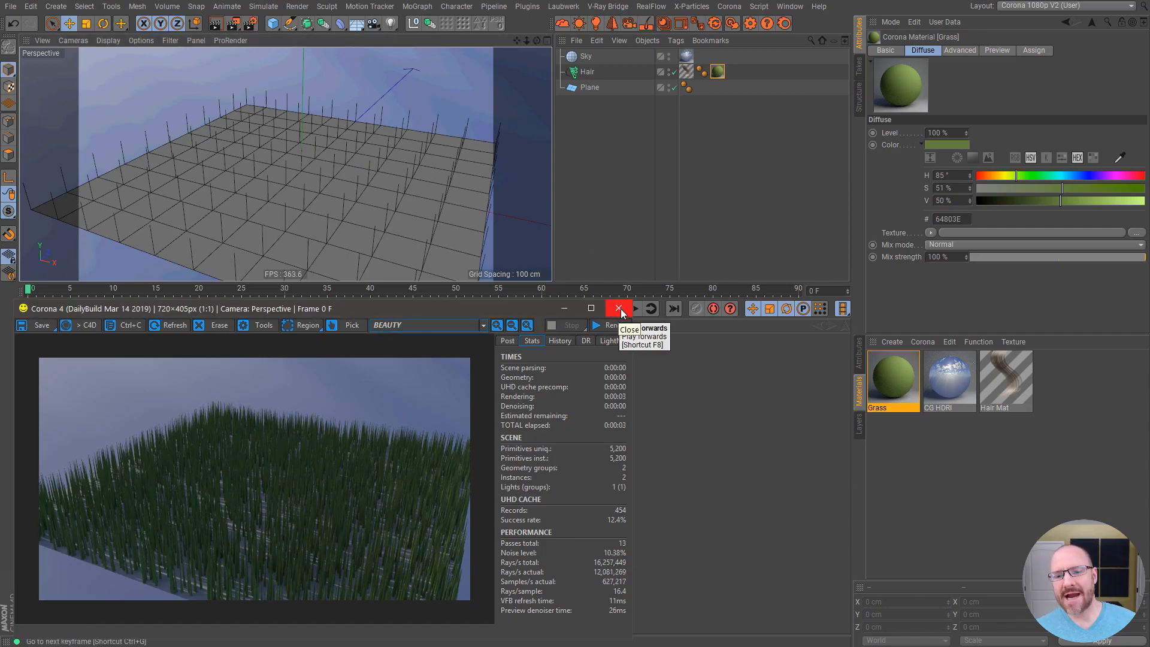
click(620, 309)
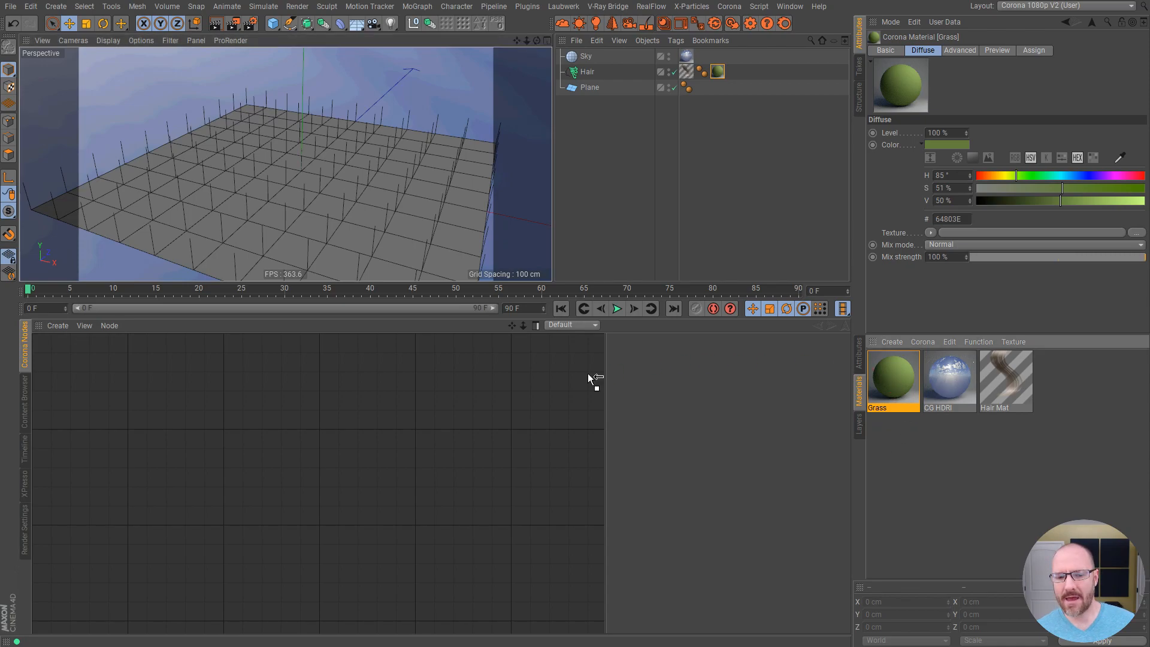
Show the Grass material as a node in the Corona node material editor
drag(467, 405, 457, 393)
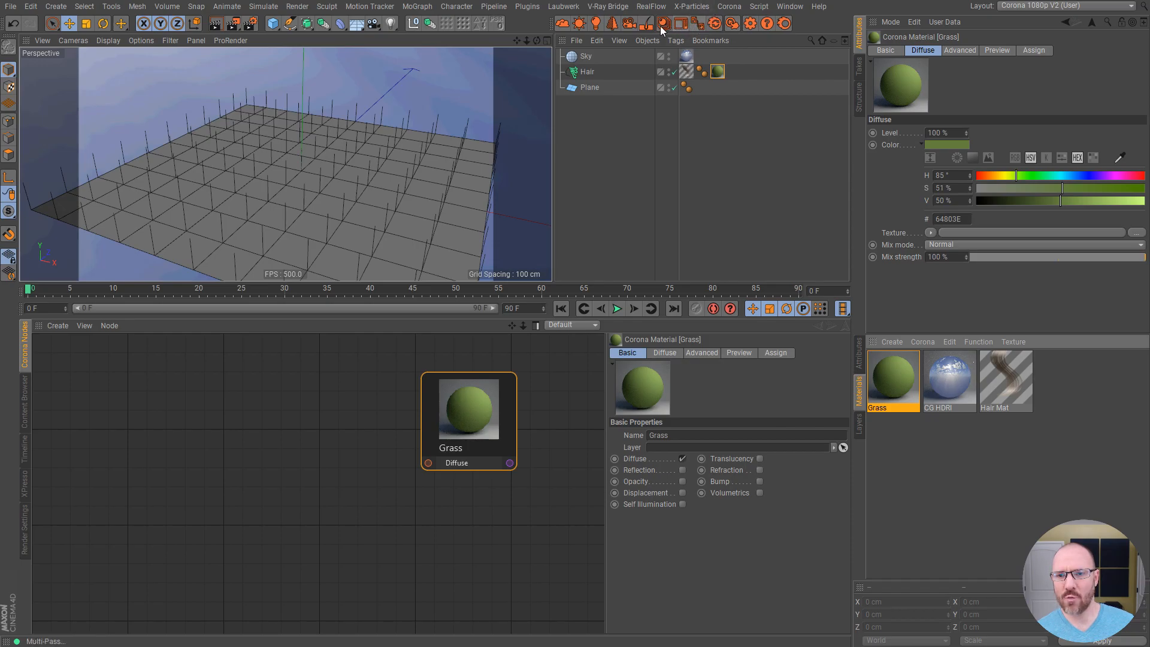
click(729, 7)
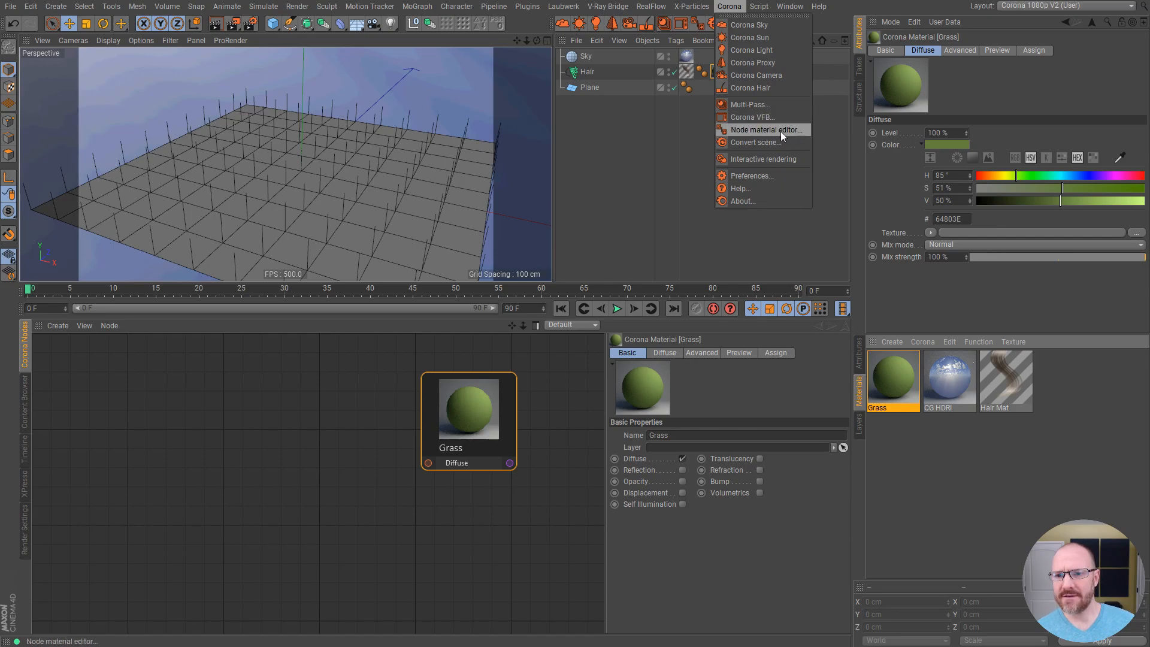
click(869, 142)
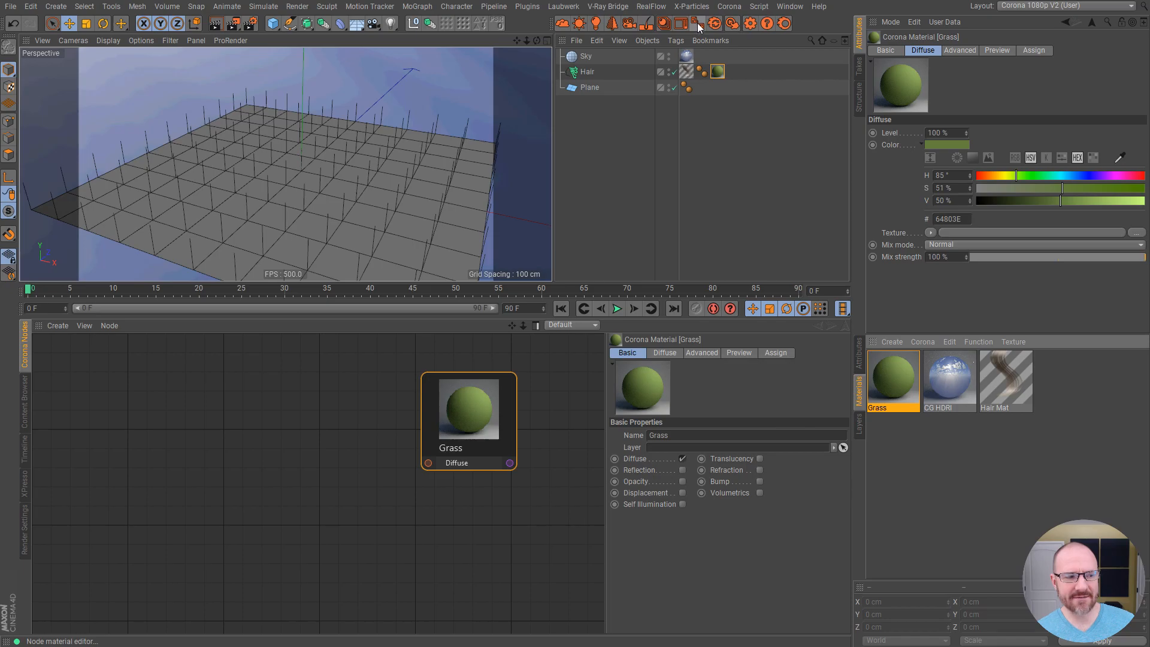
click(697, 25)
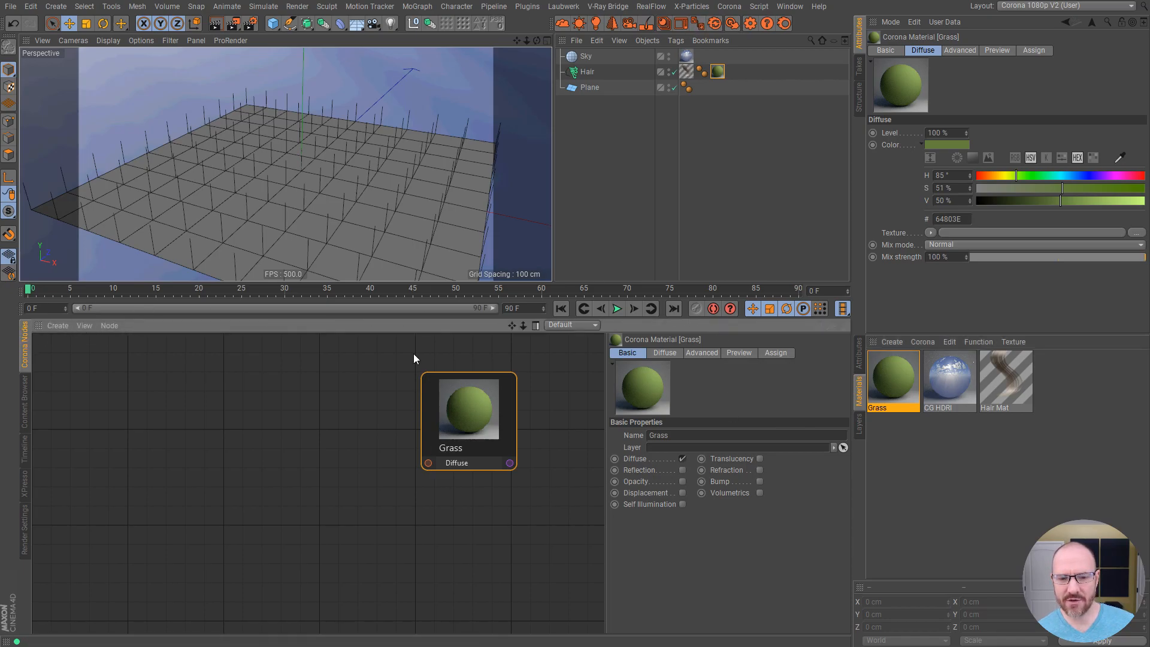
drag(476, 405, 462, 396)
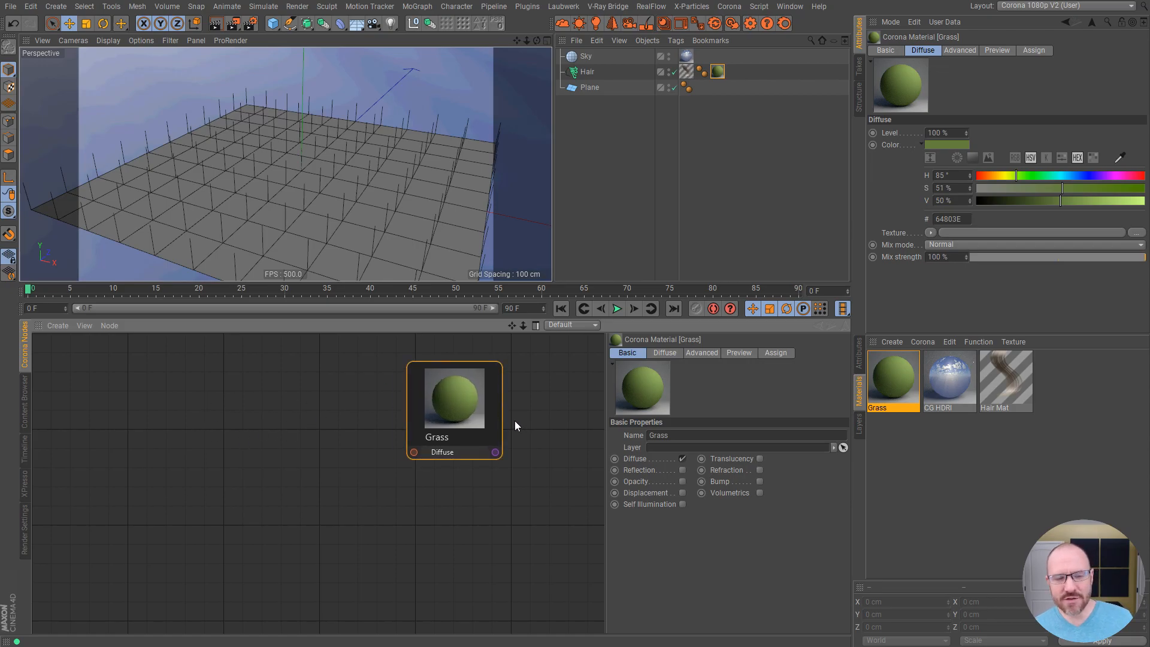
Create a Variation shader node beside the Grass material node
right_click(127, 382)
mouse_move(175, 407)
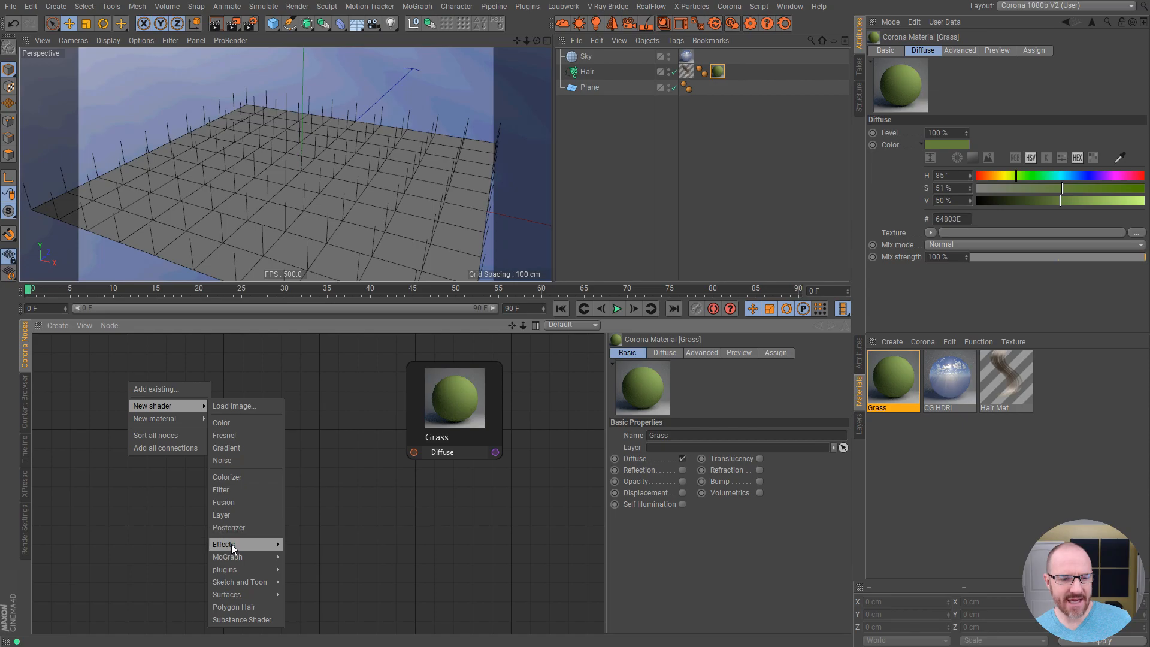
mouse_move(234, 544)
click(303, 646)
drag(128, 387, 198, 408)
click(282, 505)
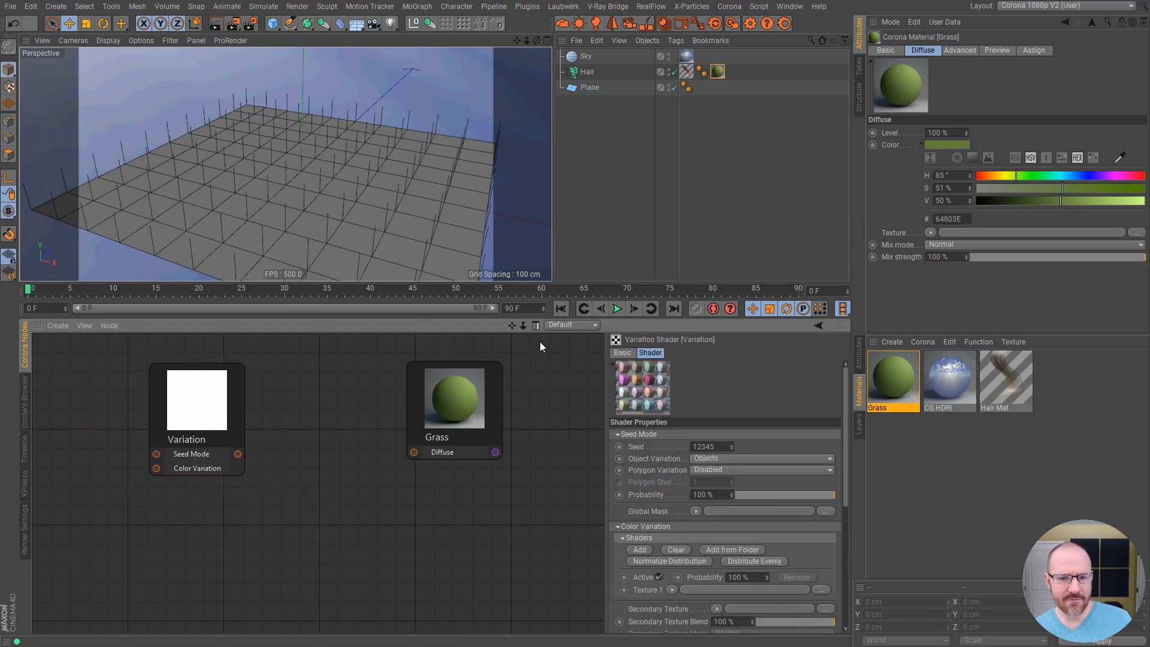
Connect the Variation shader's output to the Grass material's Diffuse input and space the two nodes apart
drag(524, 330, 457, 347)
drag(208, 414, 175, 417)
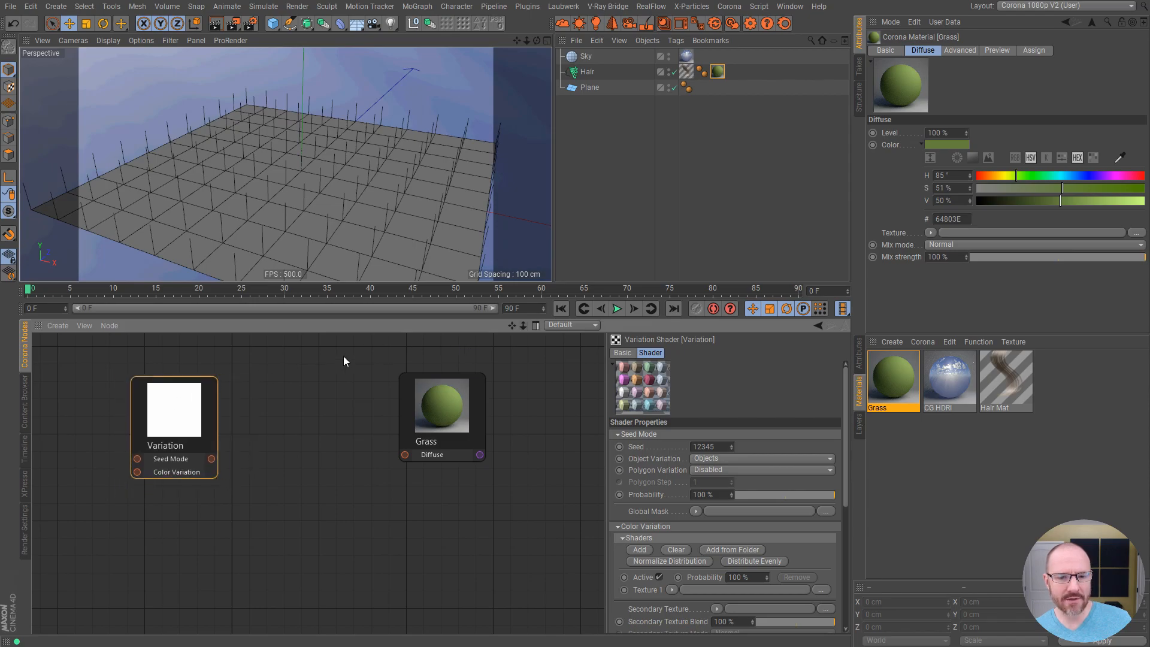
drag(522, 325, 494, 342)
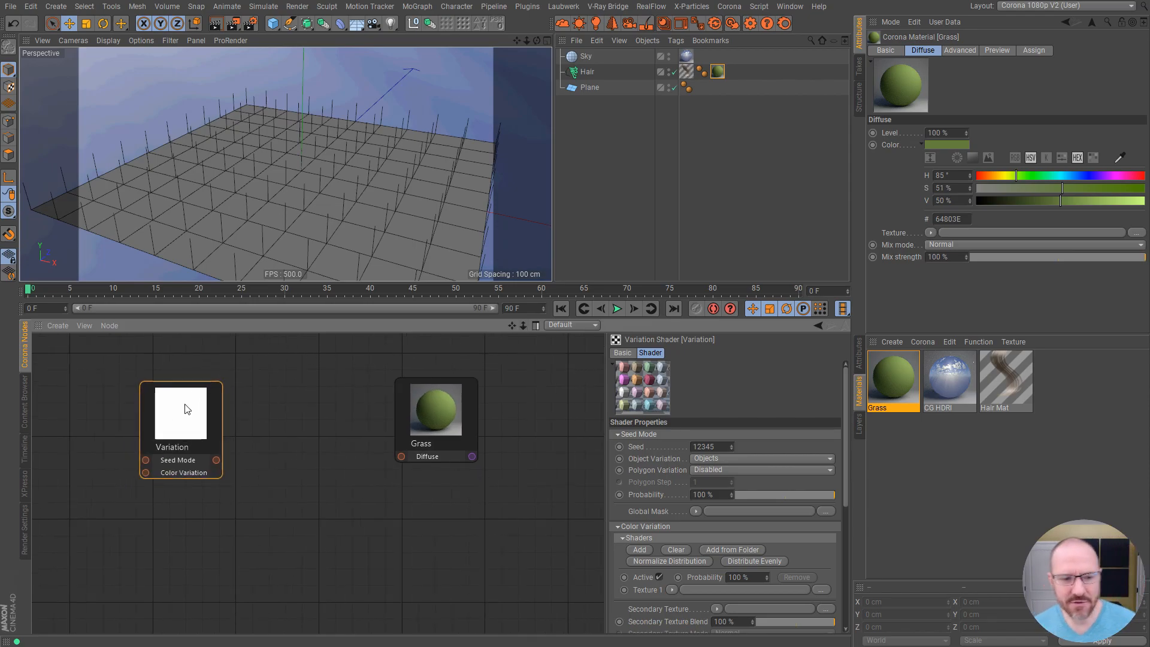
mouse_move(182, 420)
mouse_down()
mouse_move(197, 407)
mouse_move(199, 418)
mouse_up()
click(244, 402)
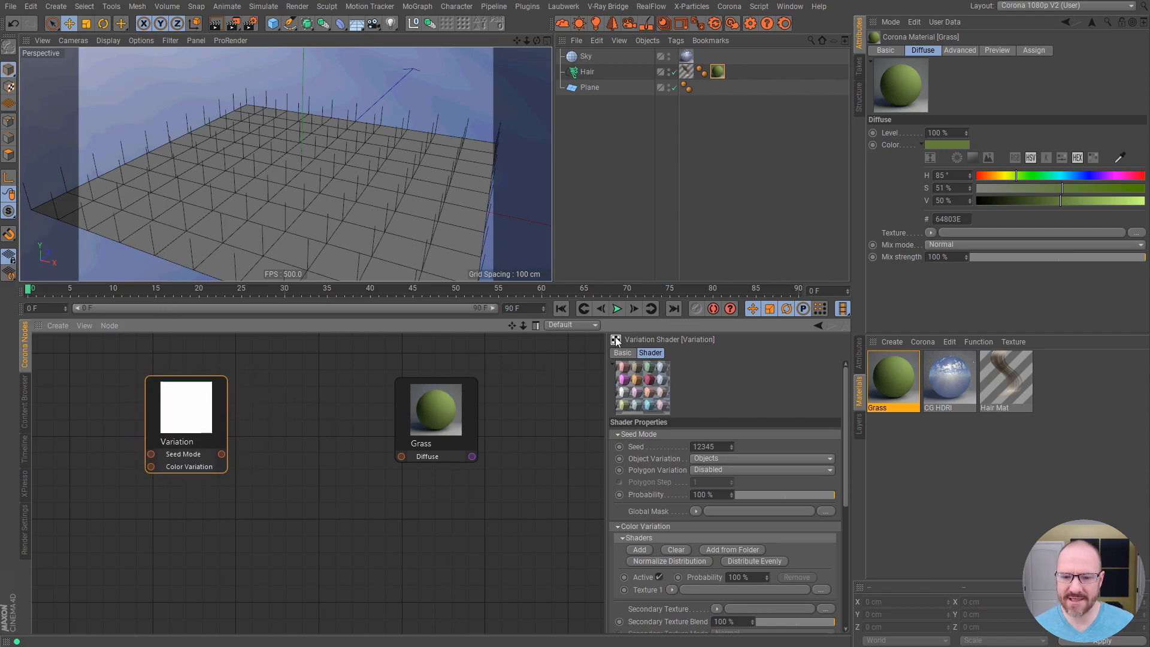
drag(223, 455, 402, 457)
drag(201, 439, 207, 419)
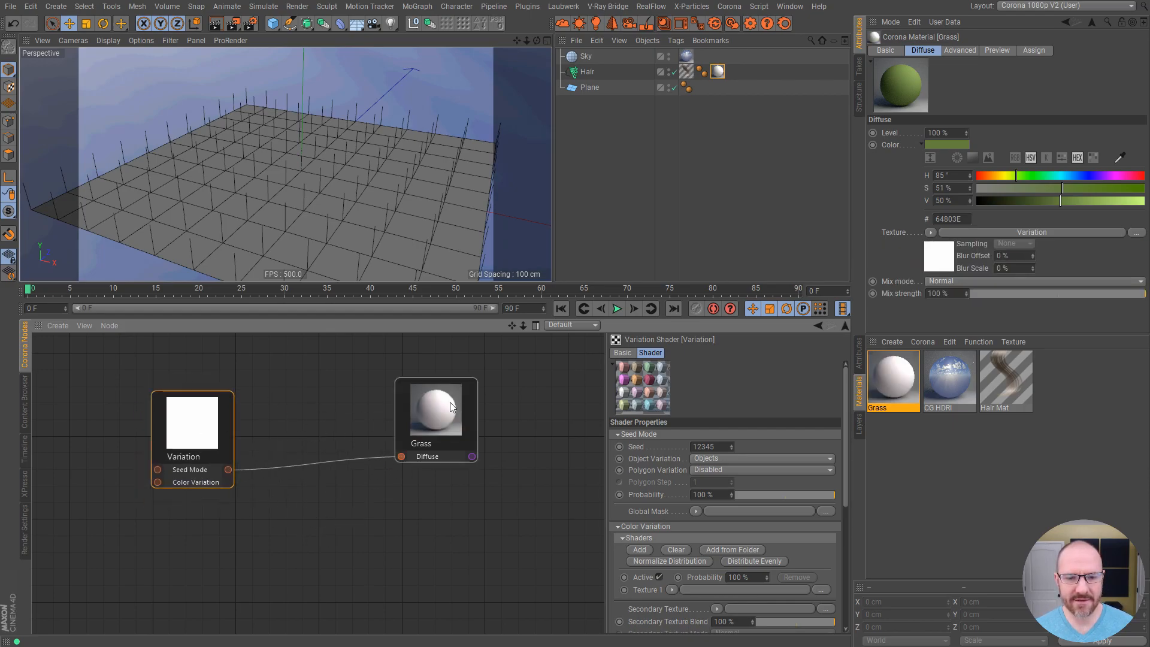
drag(454, 401, 466, 384)
Start a Corona interactive render, place the frame buffer over the viewport, and adjust the Variation and Grass node positions
click(732, 22)
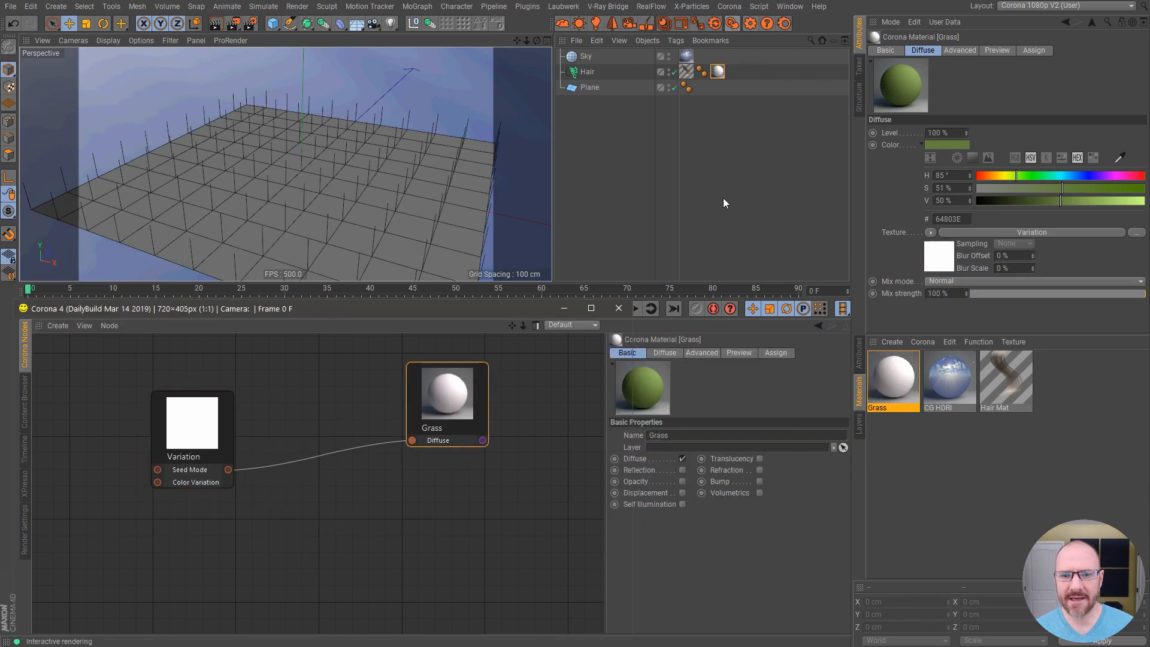
drag(481, 300, 494, 1)
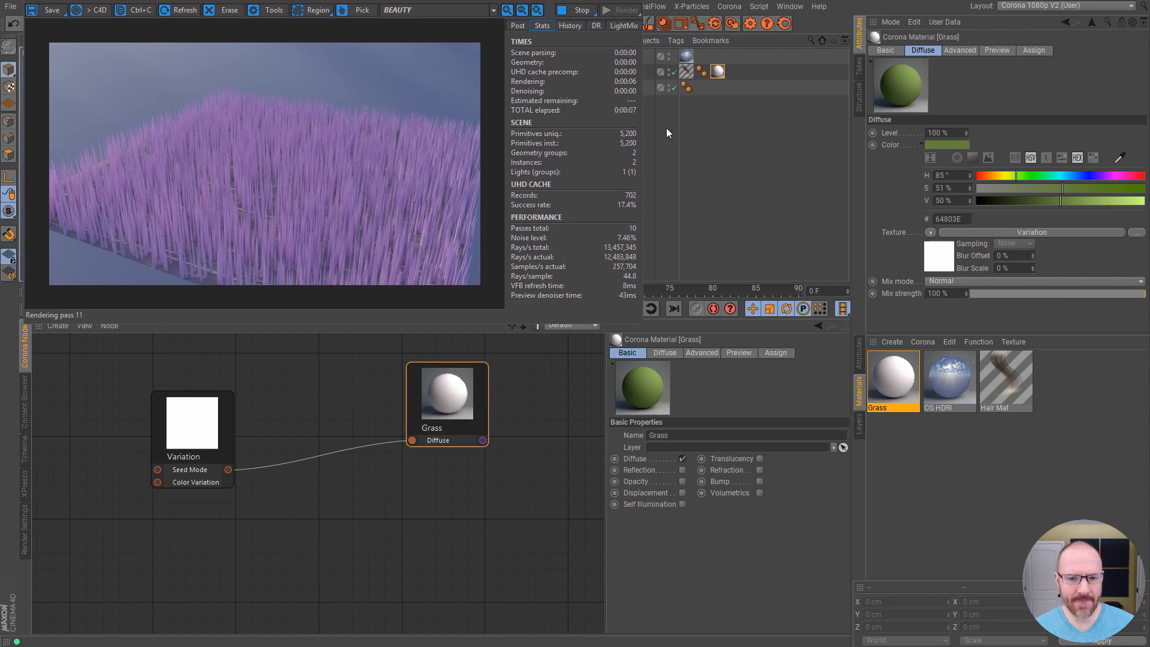
drag(203, 433, 221, 428)
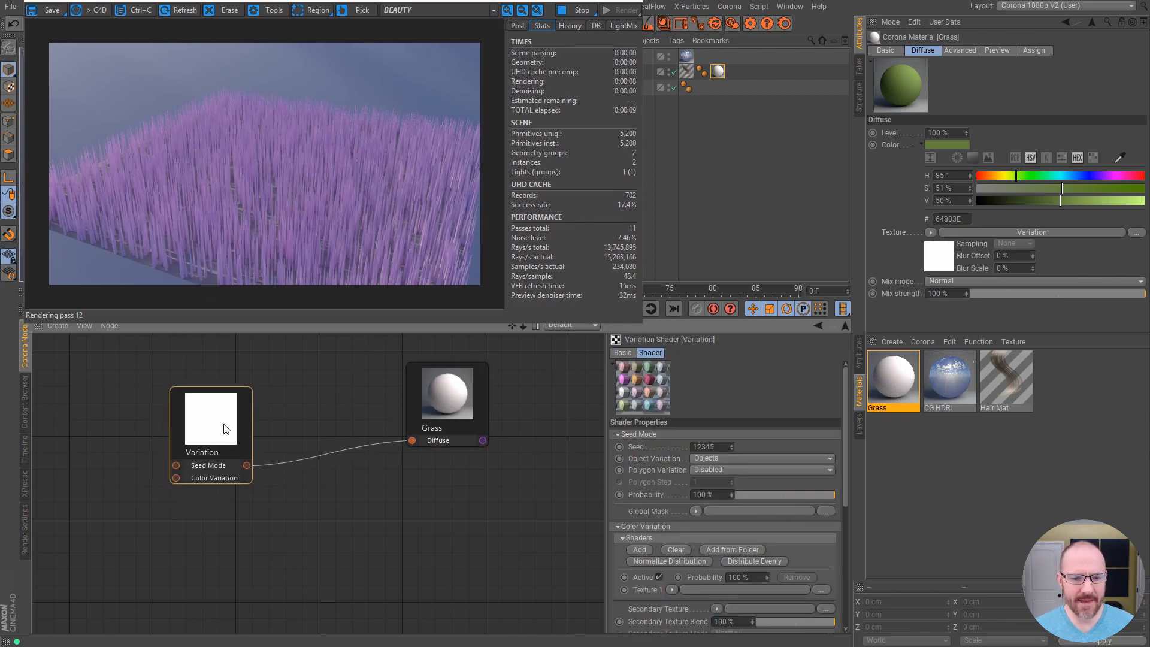
drag(459, 392, 446, 397)
In the Variation shader, keep Object Variation on Objects and set Polygon Variation to Polygons
click(198, 420)
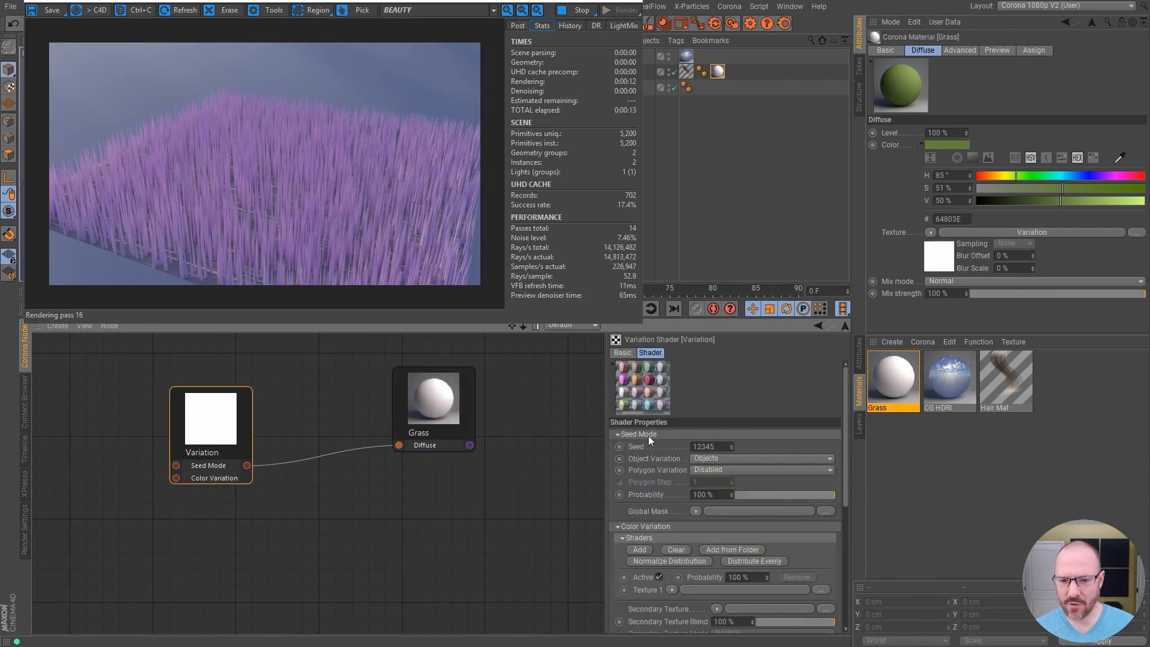
click(729, 458)
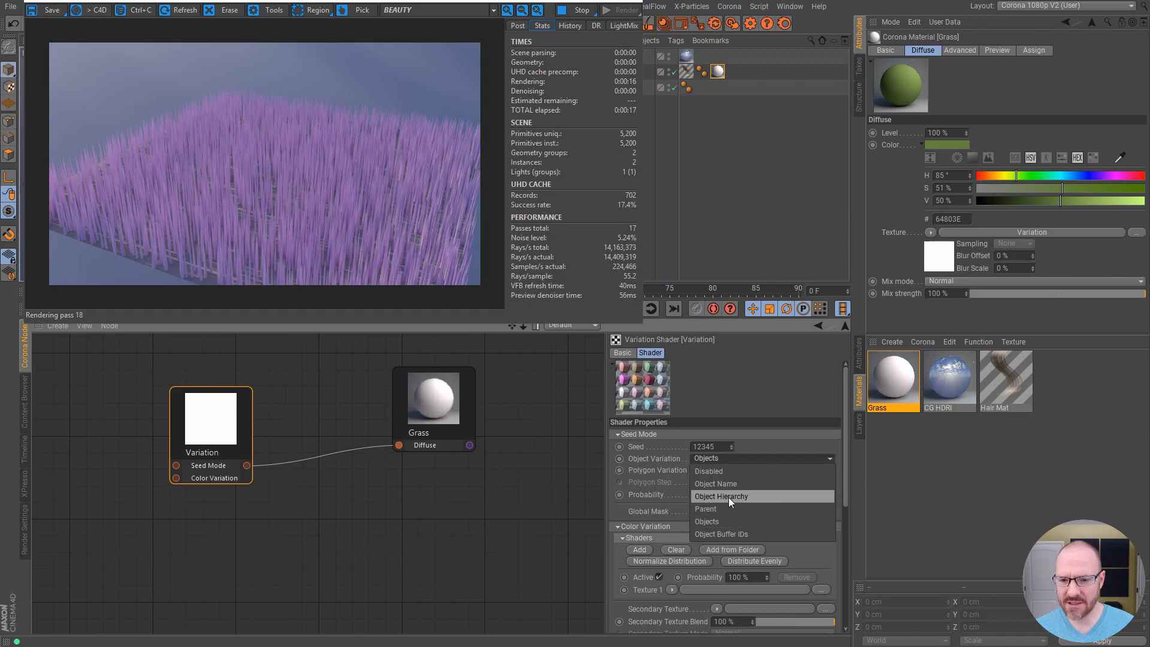
click(723, 521)
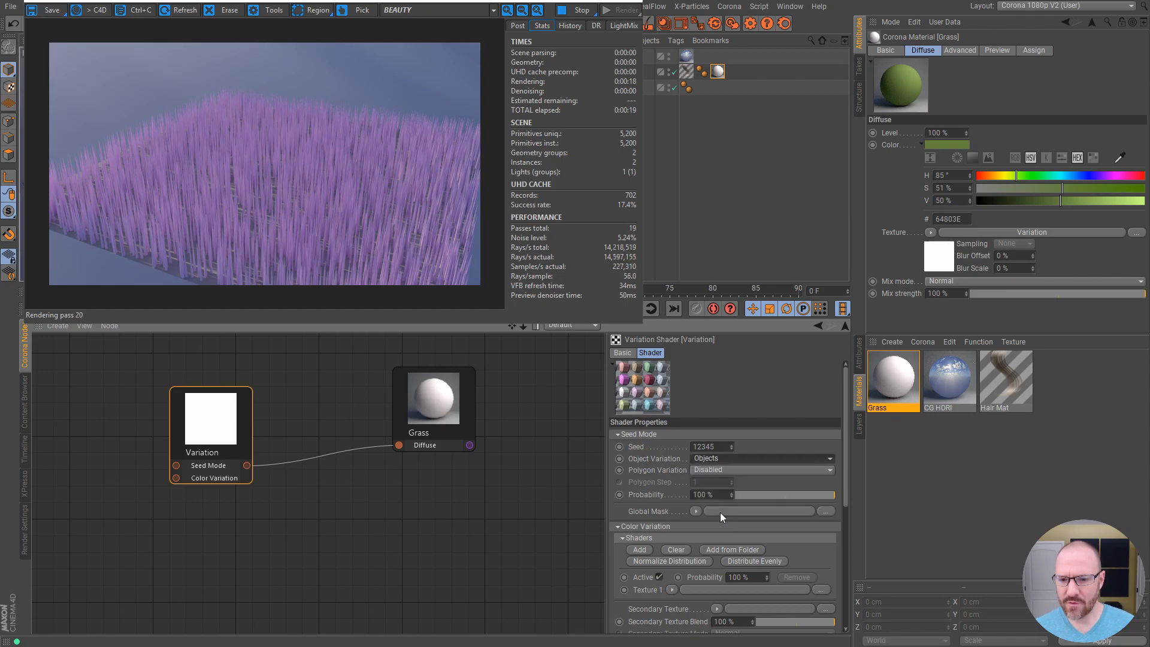
click(716, 469)
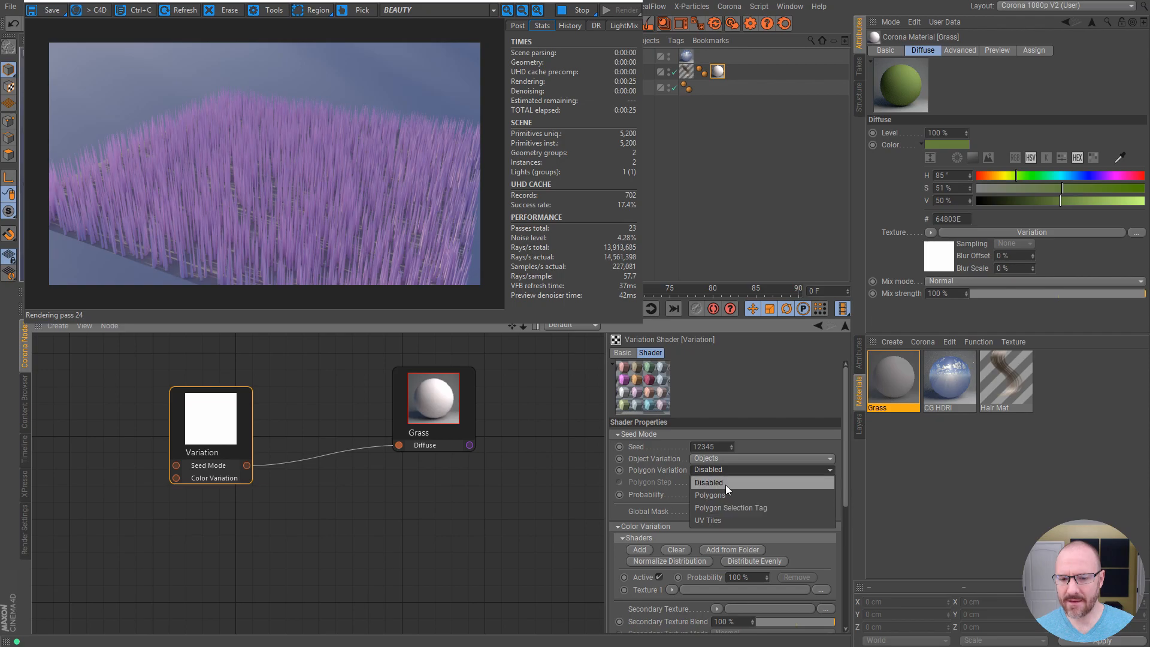
click(725, 492)
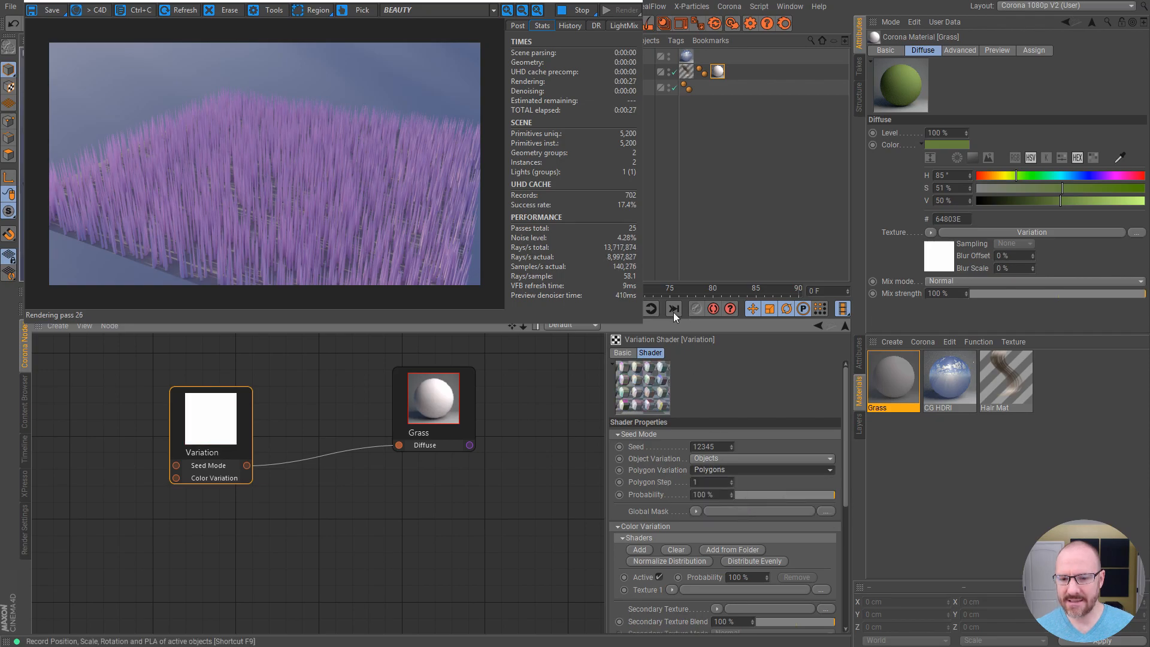
Restart the interactive render to check the per-polygon color variation, stop it and close the frame buffer
click(576, 11)
click(626, 11)
click(628, 23)
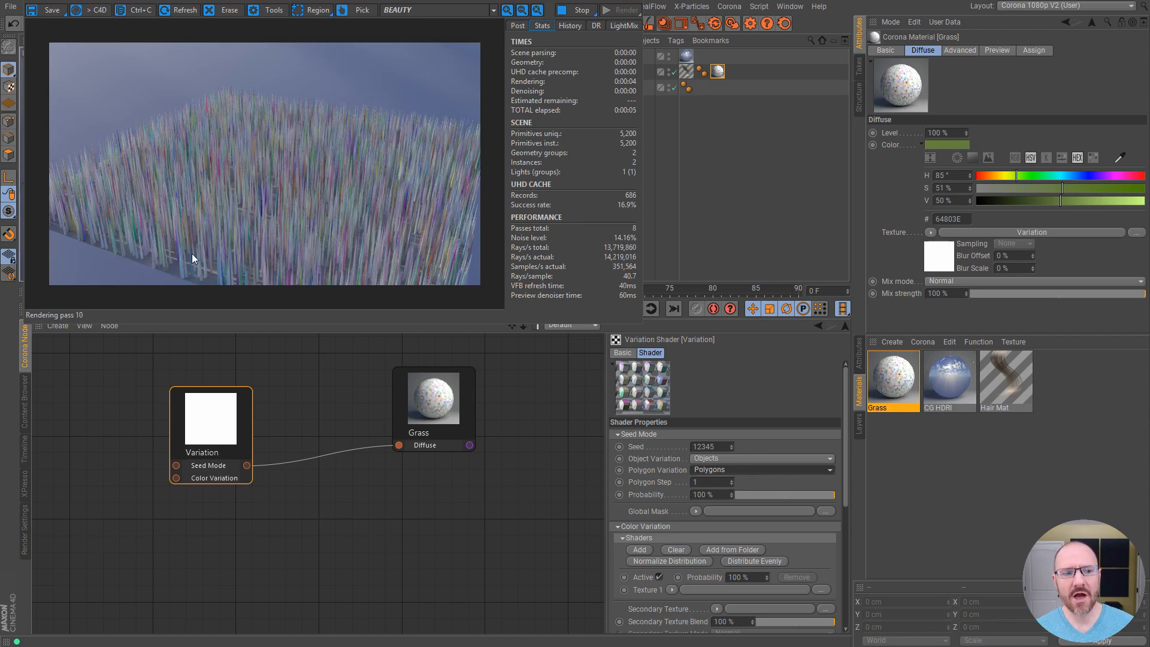
click(583, 10)
click(628, 2)
click(644, 113)
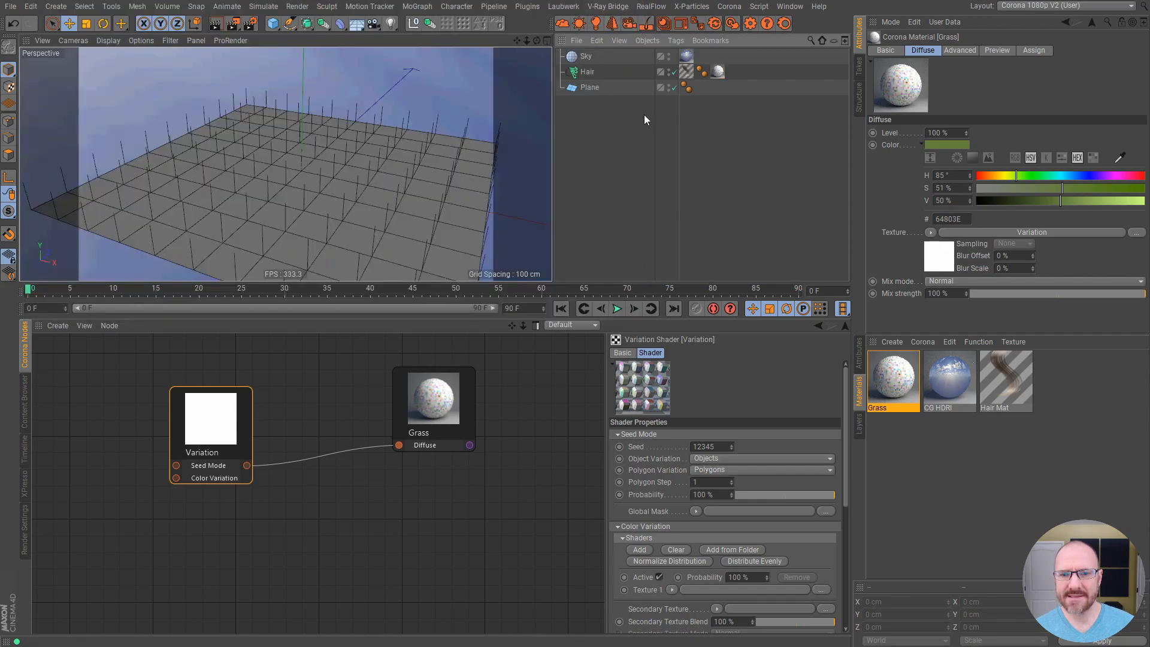
Set the Hair object's generate type to Flat so the hairs become flat polygon geometry
click(574, 73)
click(995, 52)
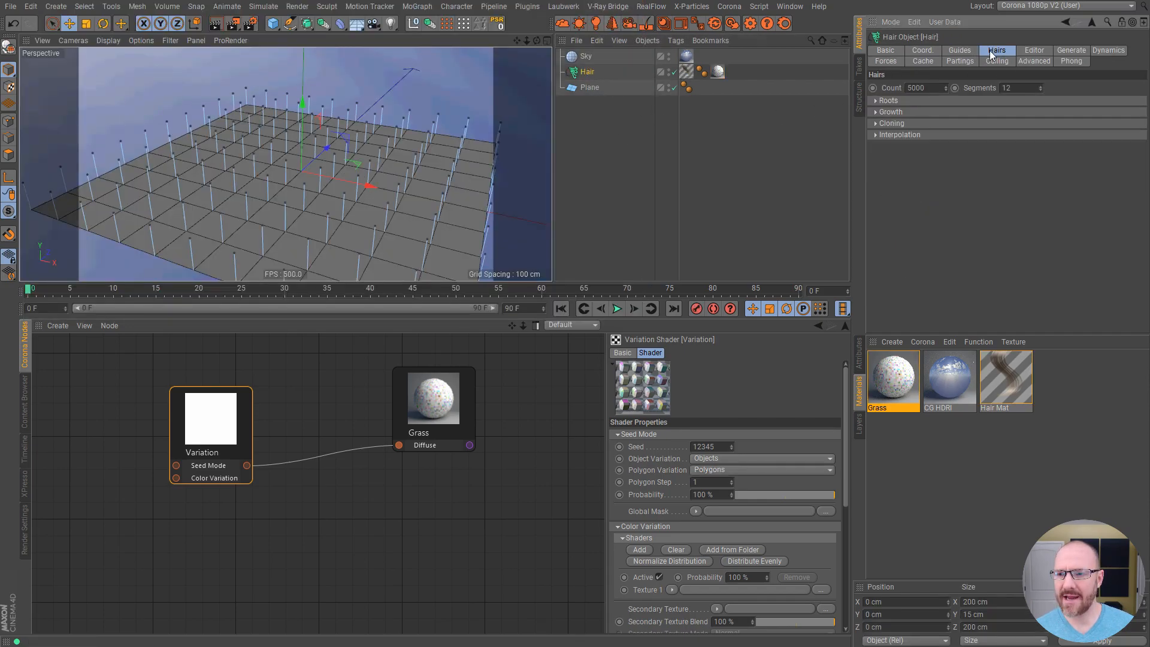
click(1078, 50)
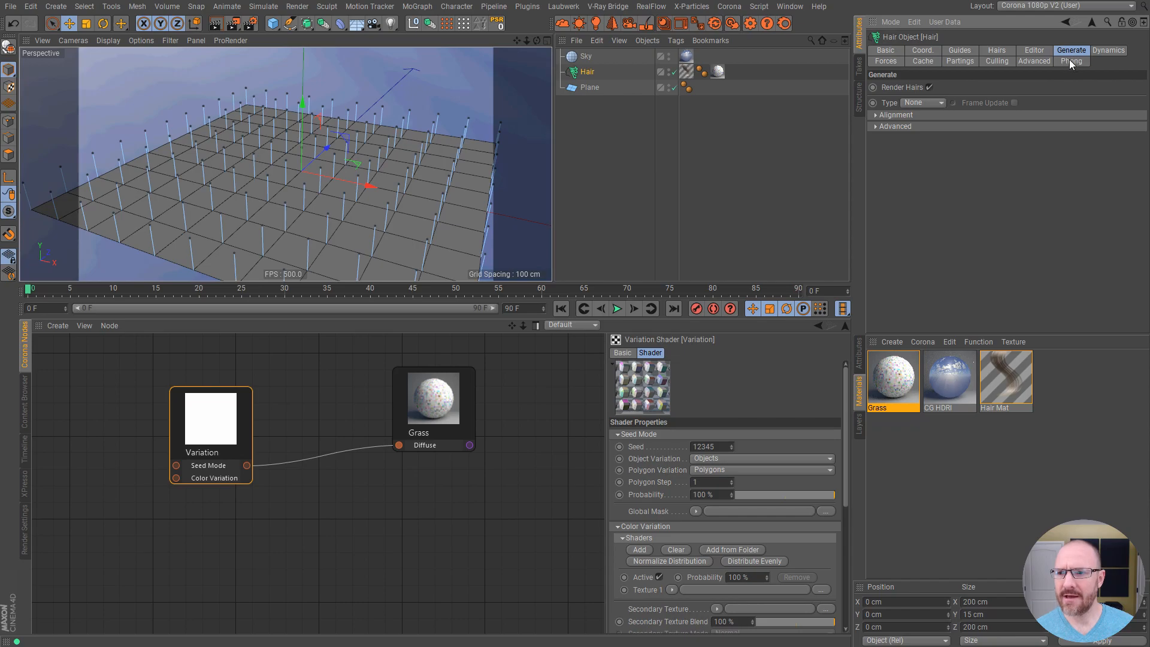
click(899, 126)
click(899, 115)
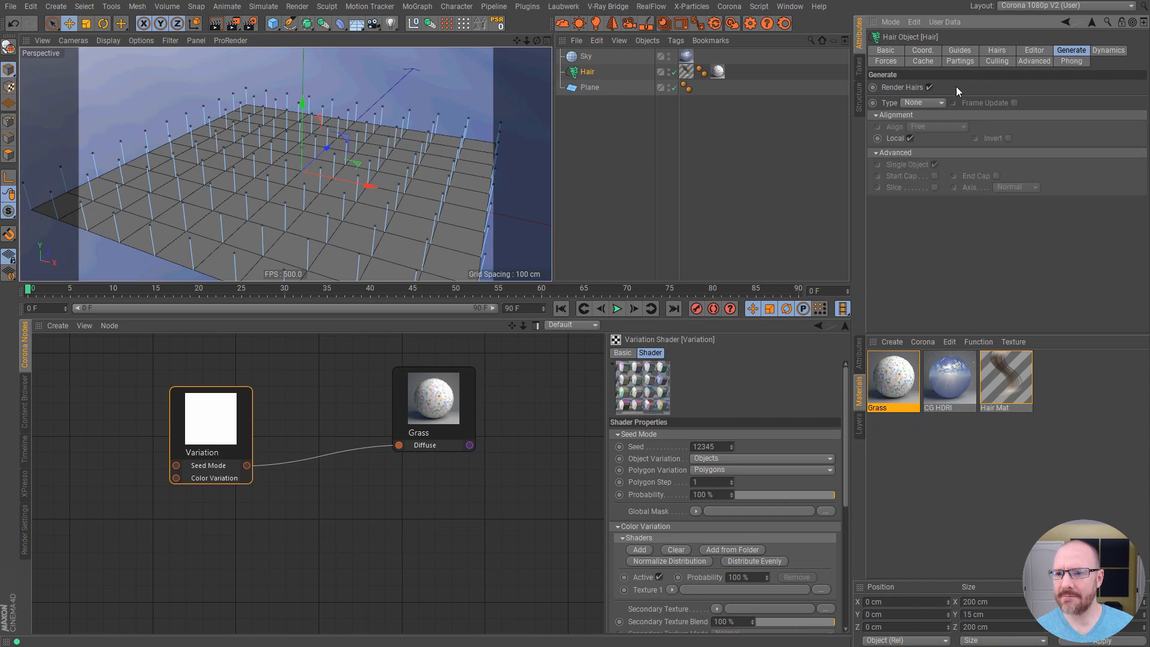
click(922, 103)
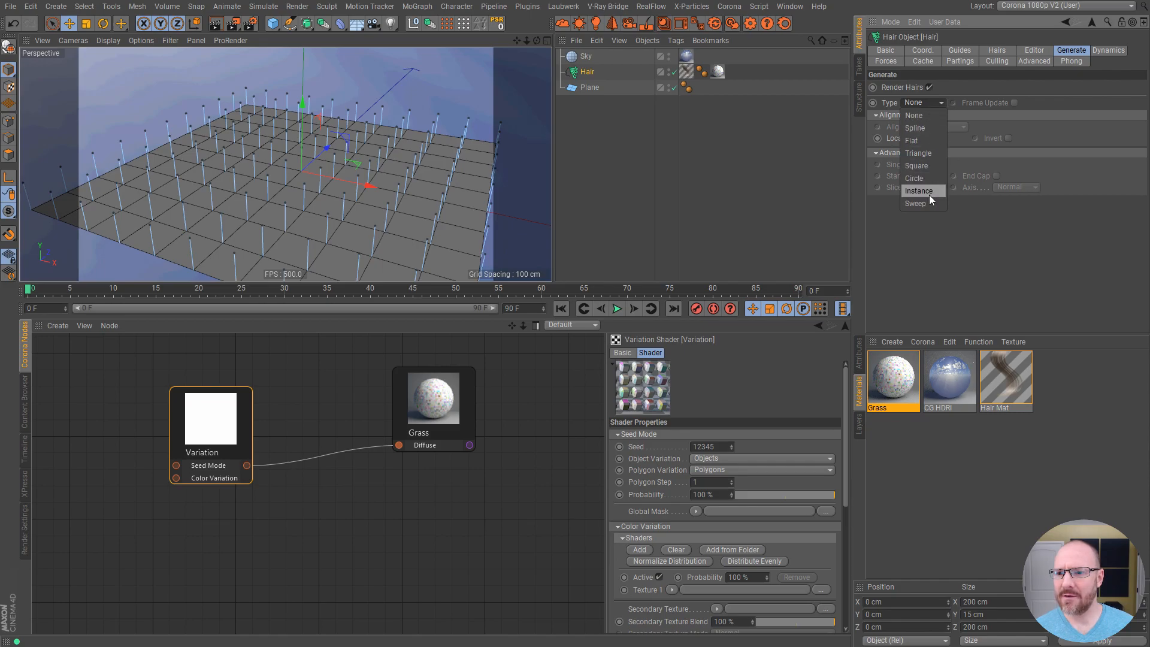
click(922, 140)
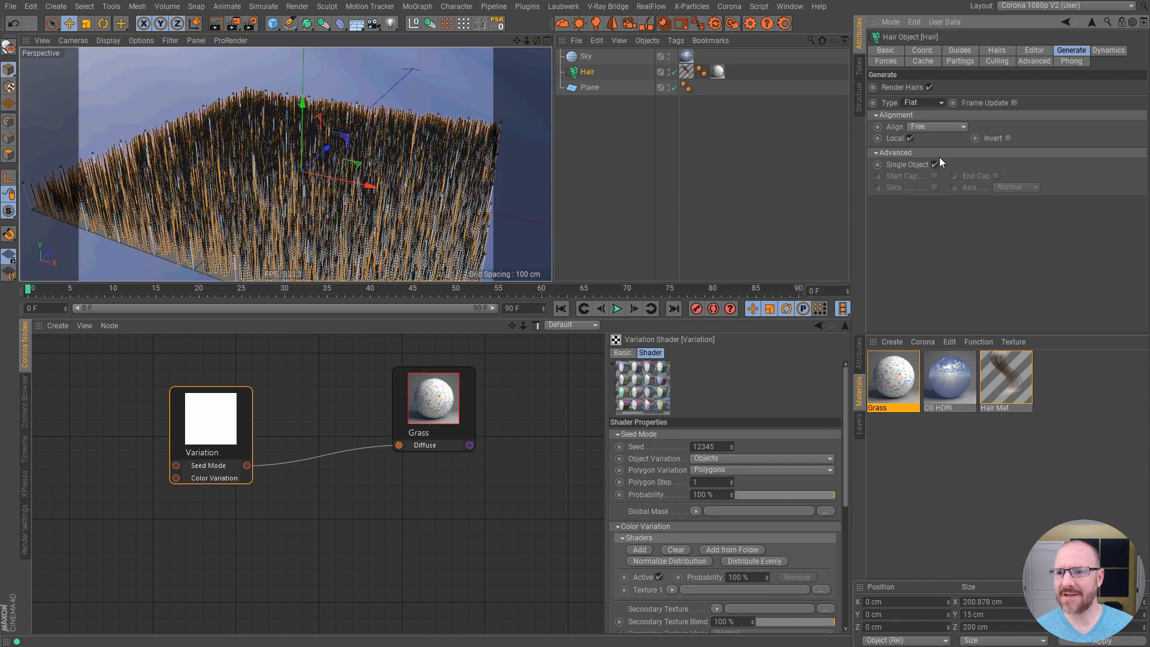
Inspect the flat hair blades up close and look through the Hair object's guide and hair settings for the segment values
alt+drag(324, 220, 305, 196)
alt+right_drag(280, 210, 339, 195)
alt+drag(380, 195, 298, 247)
click(966, 51)
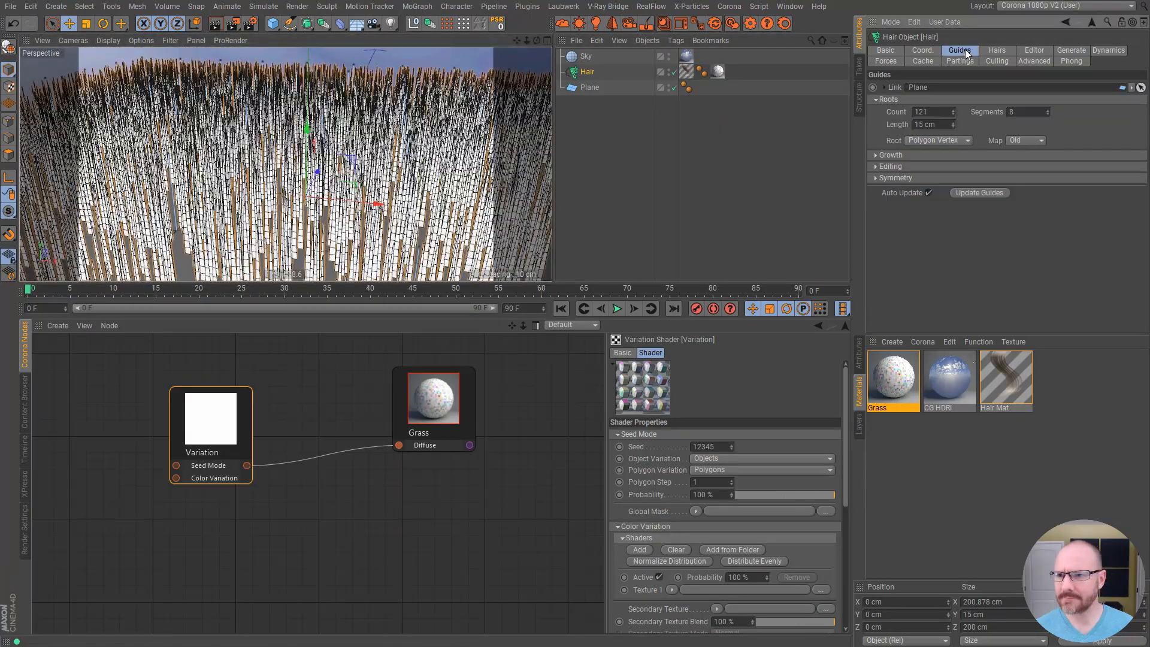
click(891, 167)
click(898, 166)
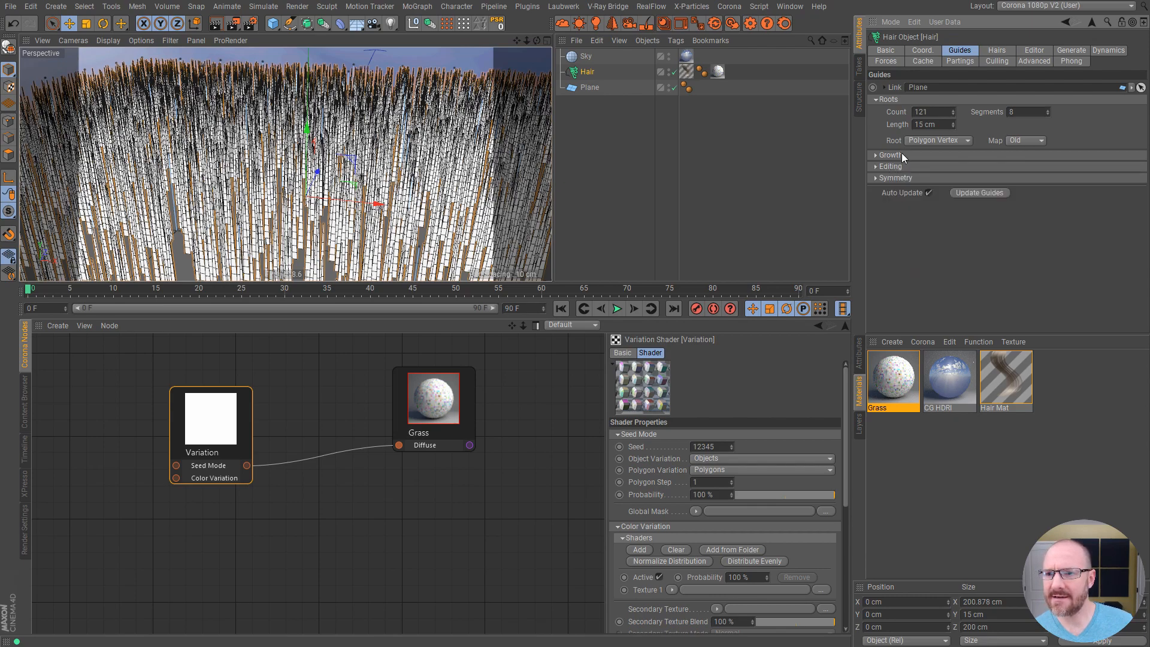
click(997, 50)
click(891, 123)
click(884, 112)
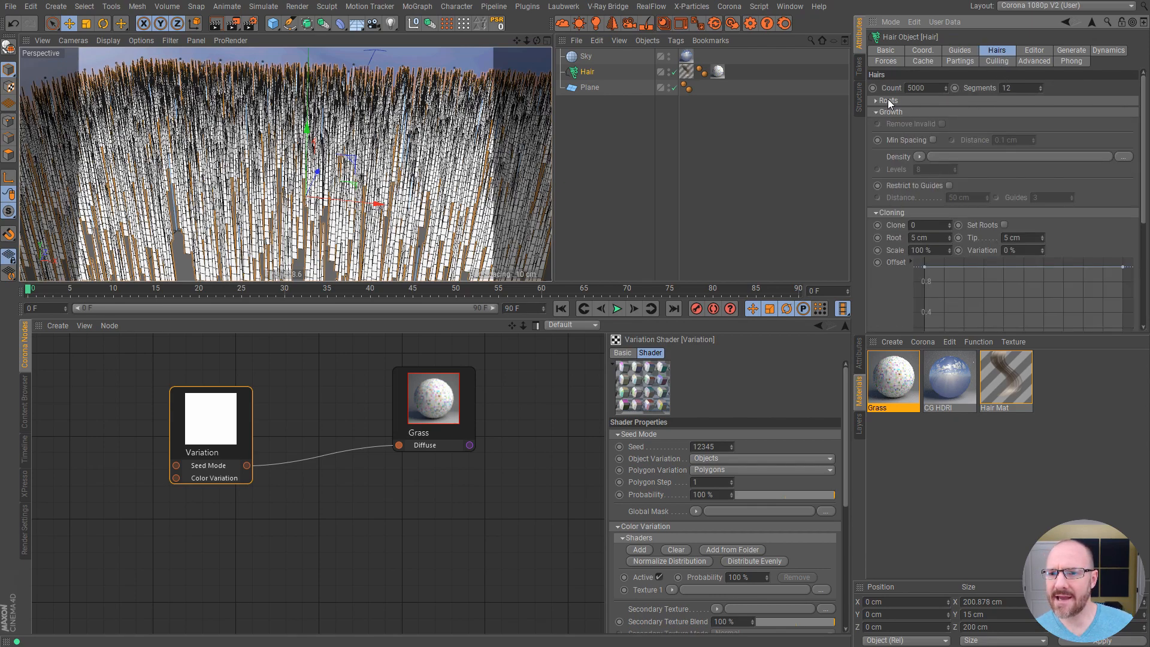
click(879, 100)
Turn off As Render in the Hair object's editor display settings and set its editor Generate option to None
click(1036, 51)
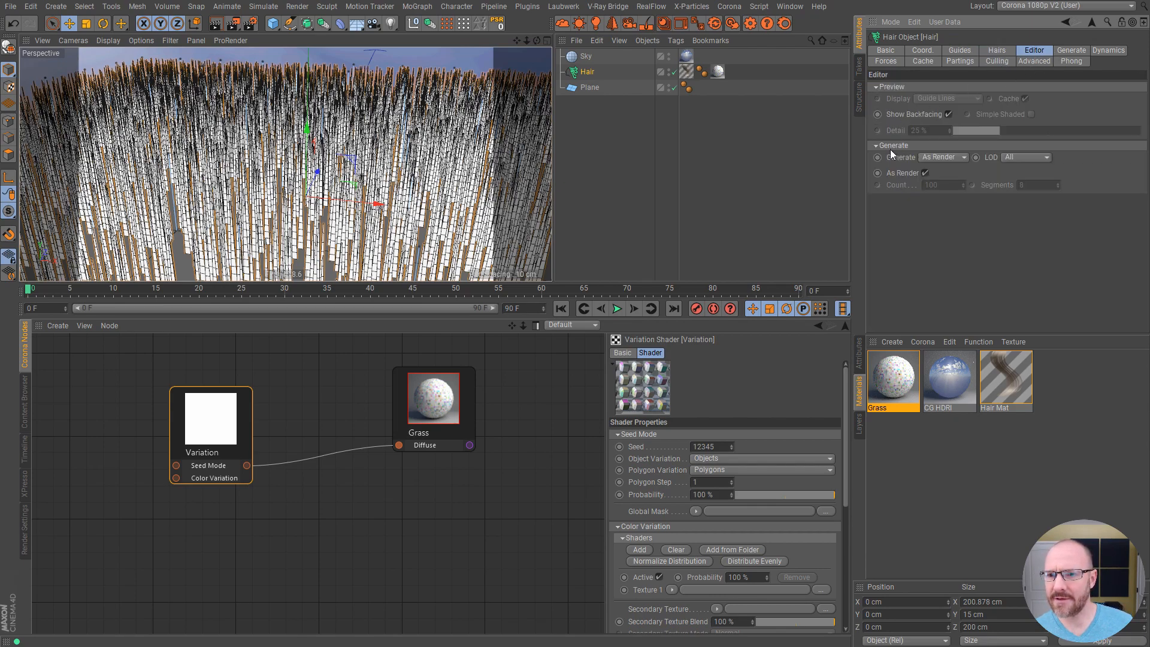
click(926, 174)
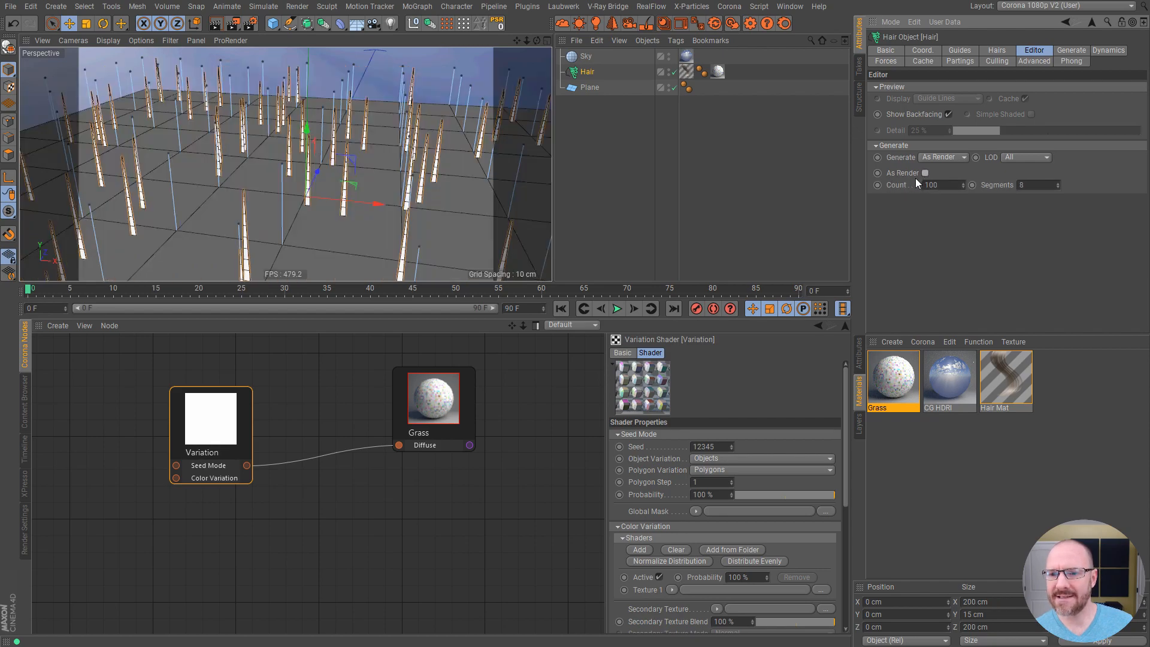
click(618, 108)
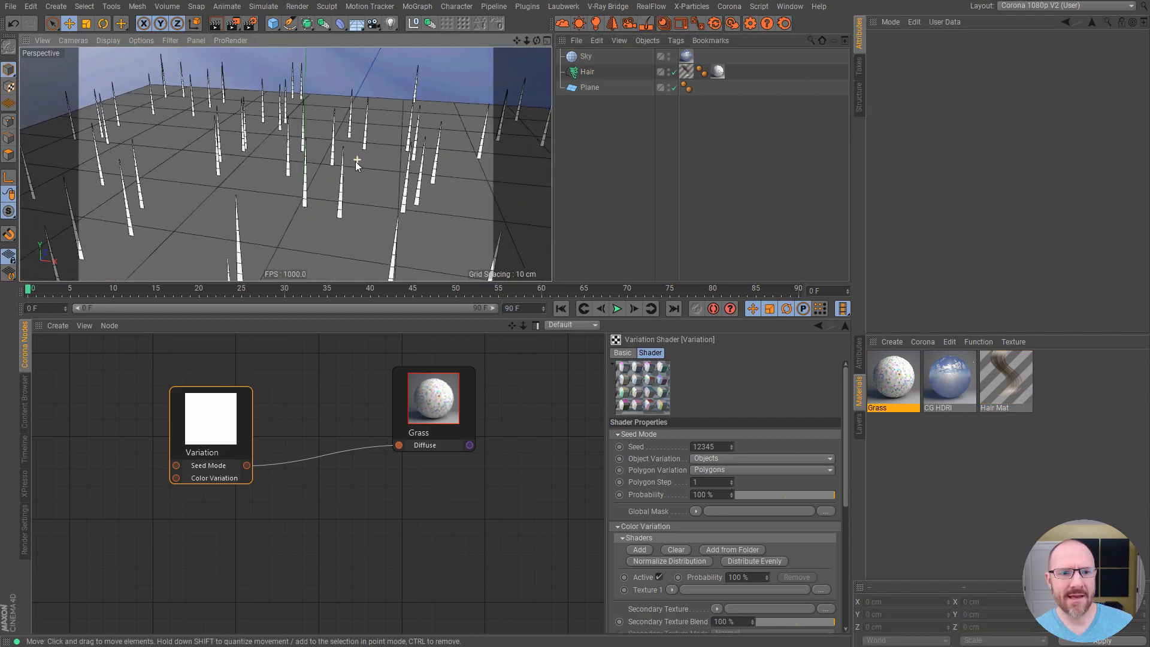
click(635, 72)
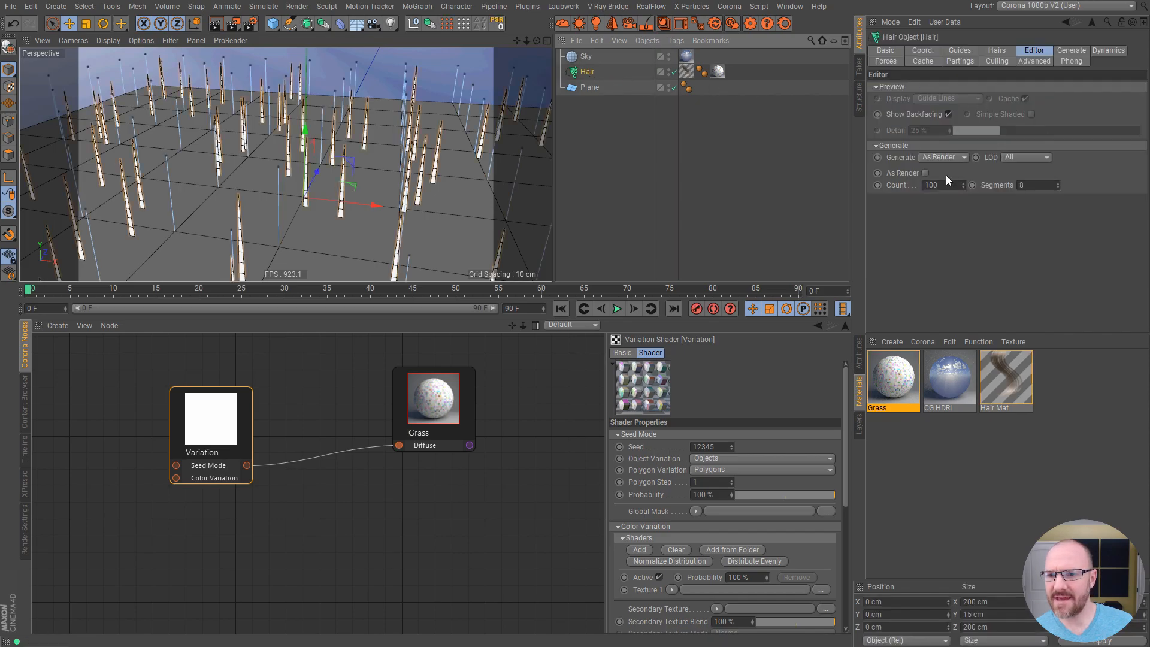
click(925, 173)
click(925, 173)
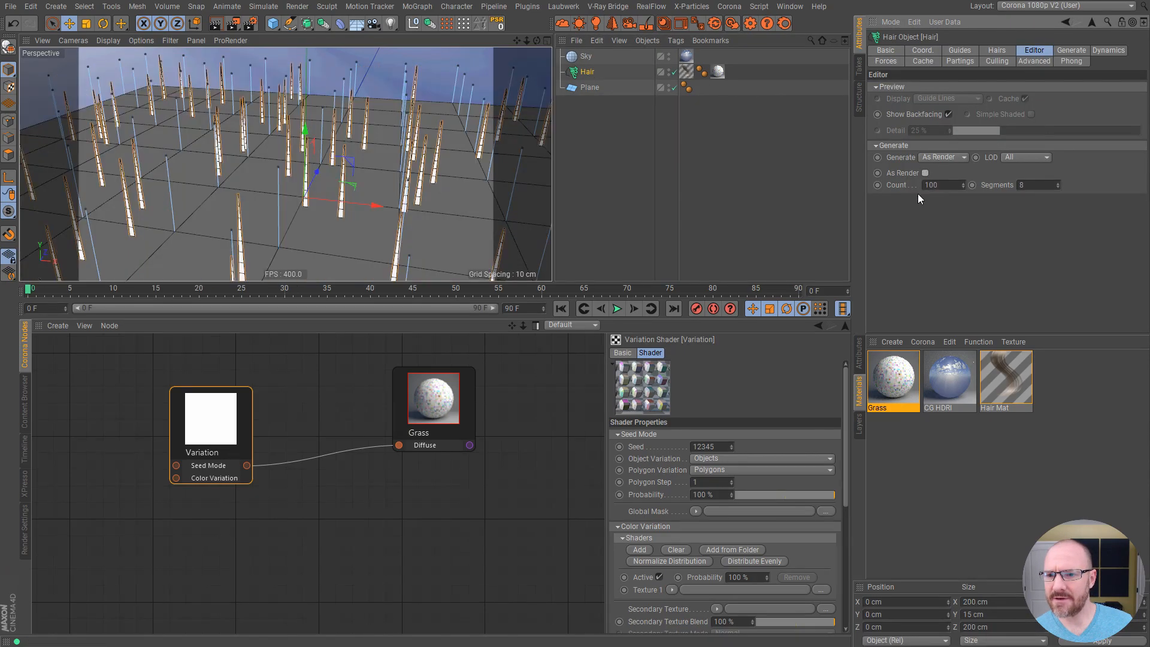
click(940, 157)
click(948, 166)
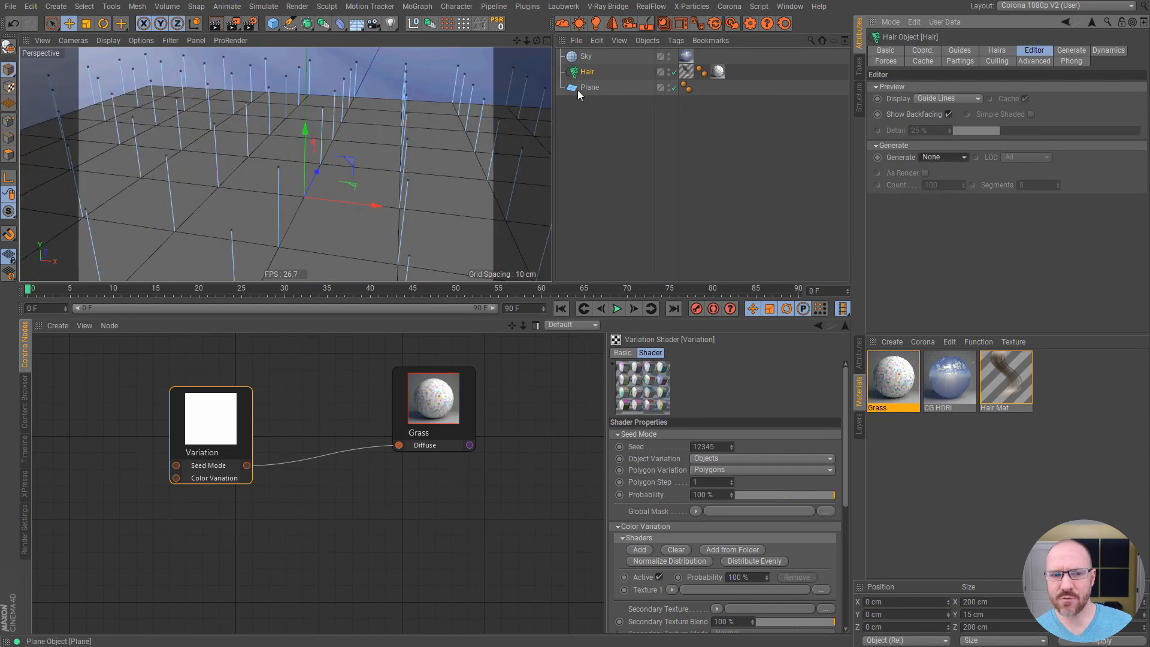
Check the segment value in the Hair object's hair settings and collapse the Roots, Growth and Cloning groups
alt+drag(350, 163, 312, 168)
scroll(311, 168, down, 3)
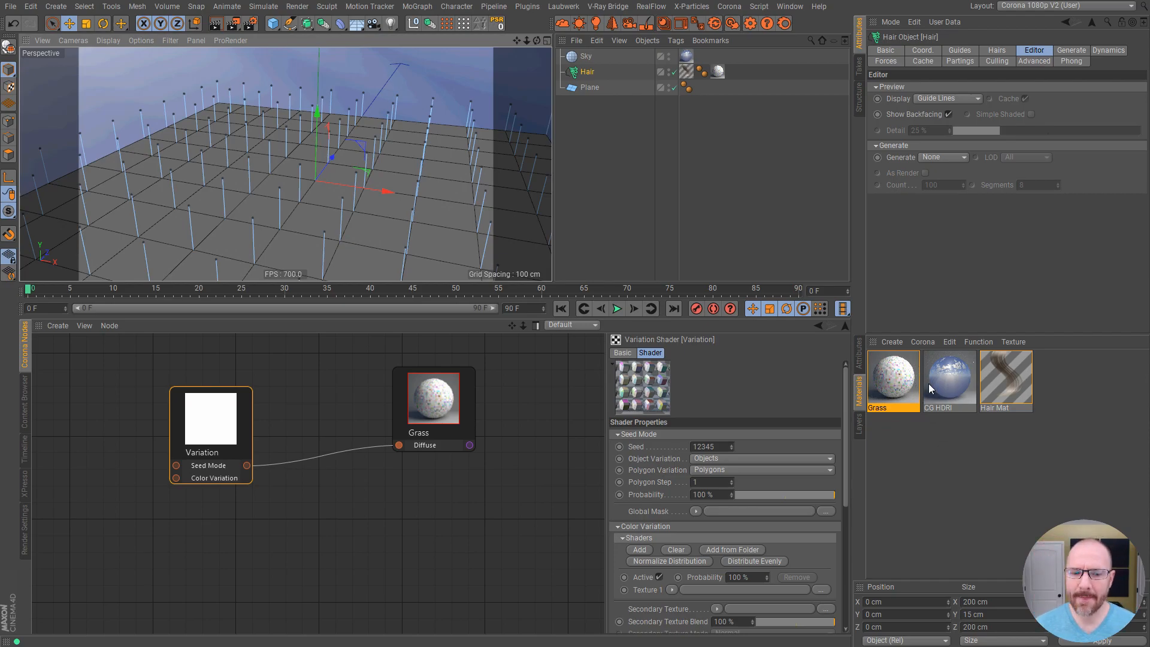
click(997, 51)
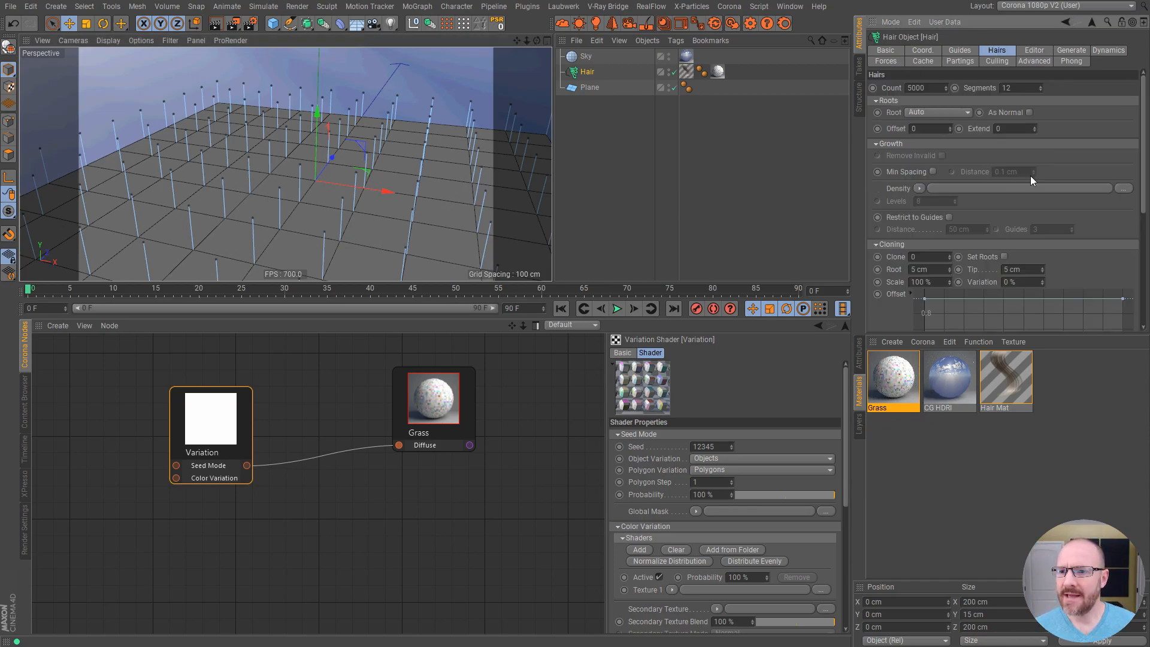
click(965, 51)
click(1002, 53)
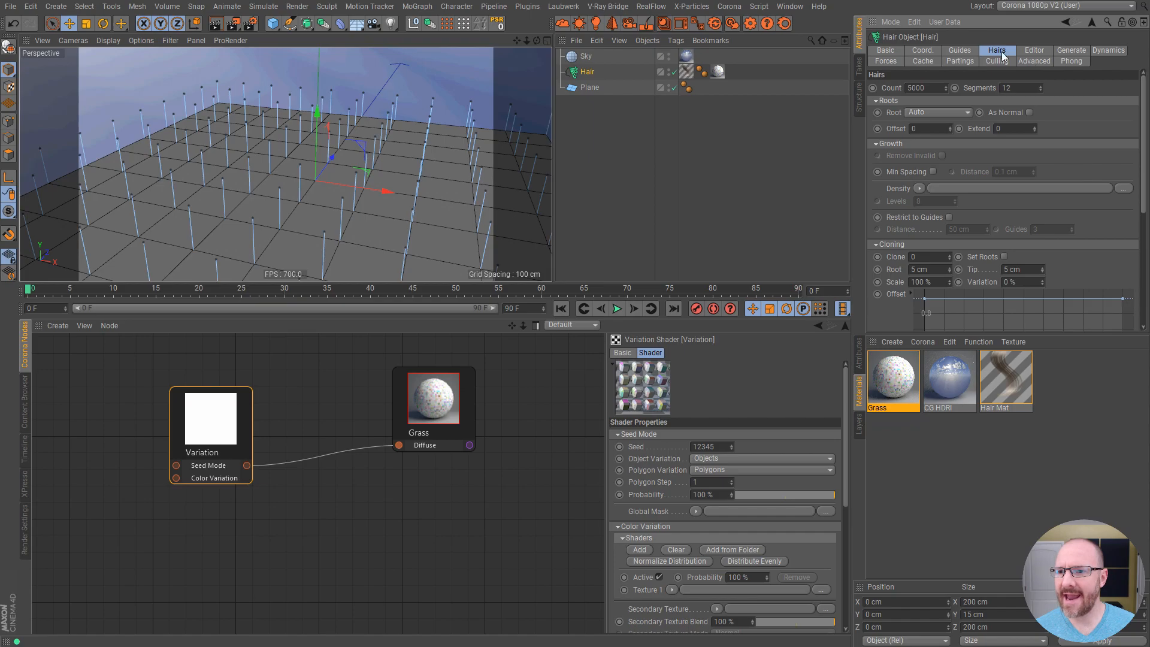
click(886, 100)
click(889, 112)
click(888, 124)
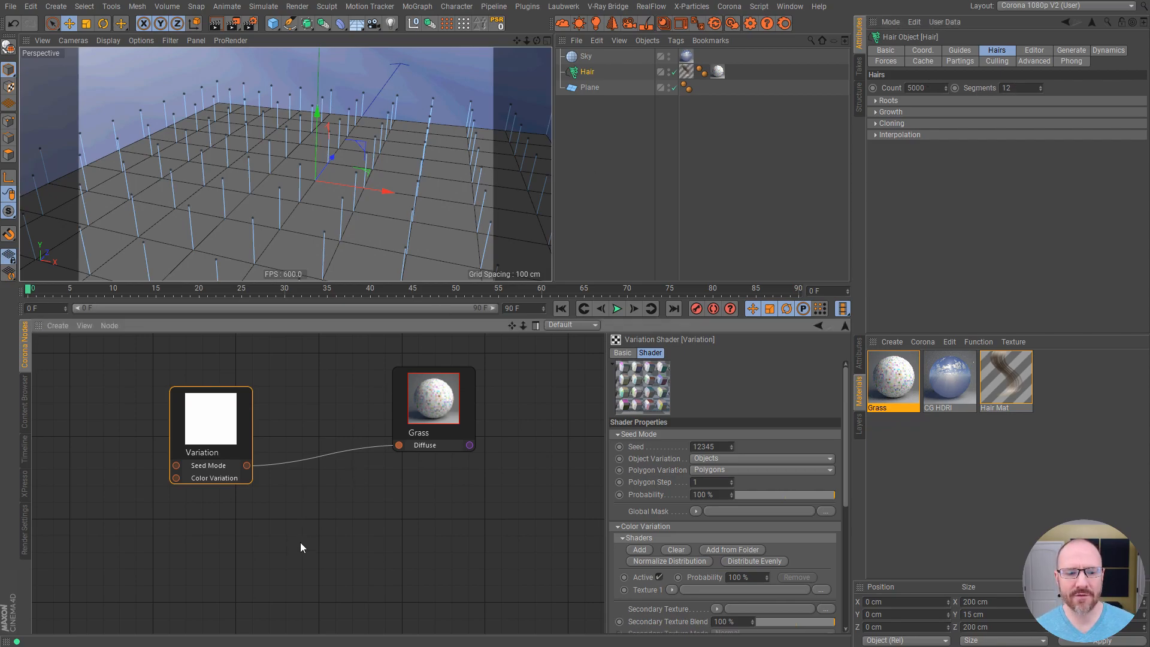
In the Variation shader, set Polygon Step to 12 to match the number of hair segments
mouse_move(222, 422)
mouse_down()
mouse_move(233, 467)
mouse_move(210, 424)
mouse_up()
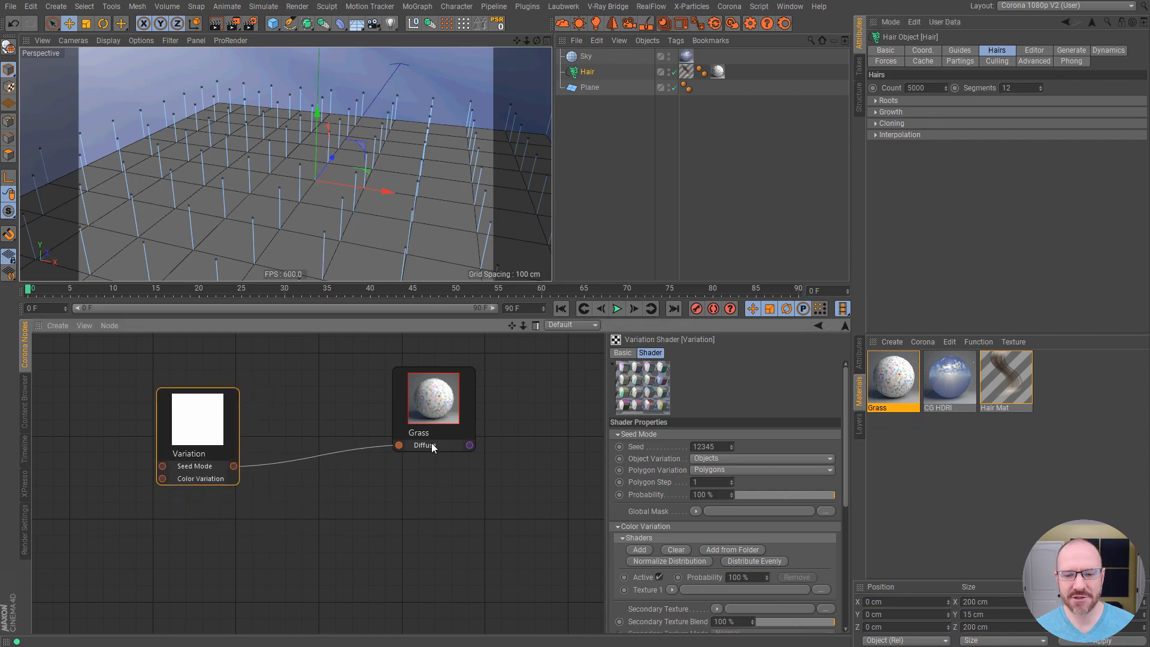
double_click(708, 484)
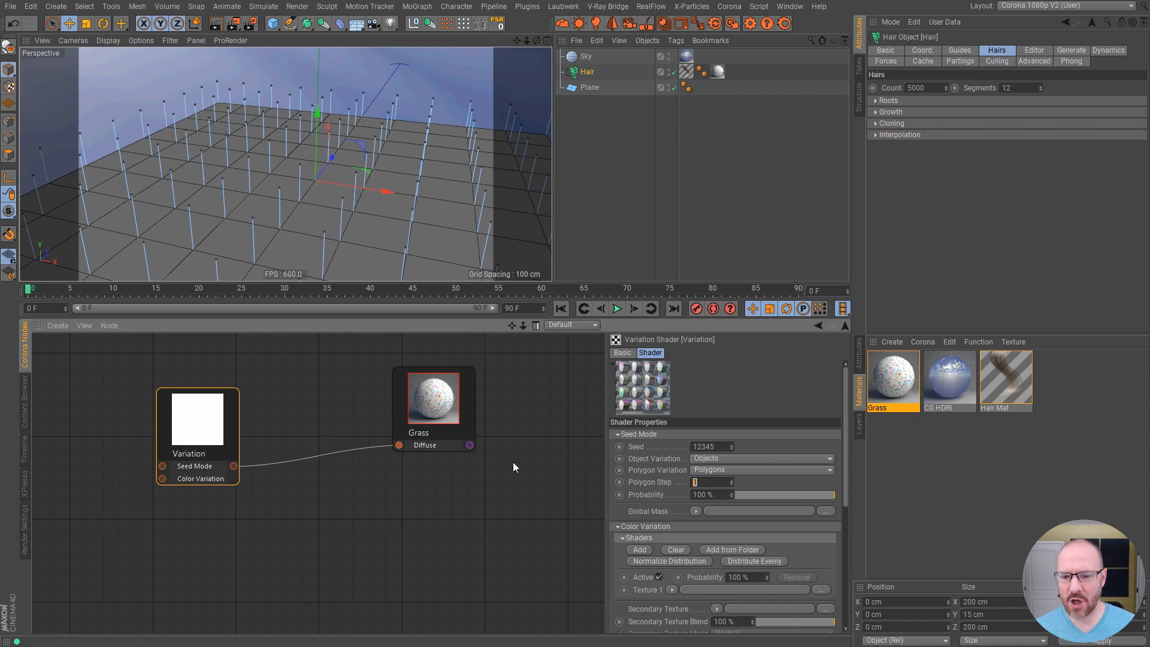
text(12)
key(Return)
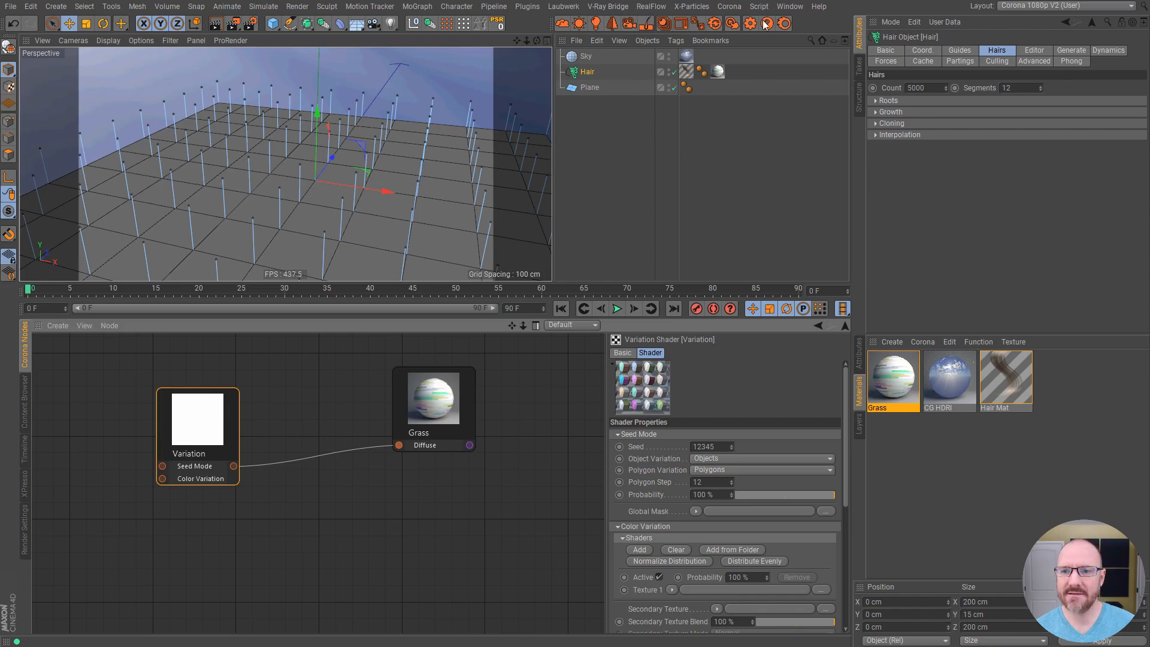
Start a Corona interactive render and place the frame buffer below the viewport so both can be seen
click(735, 24)
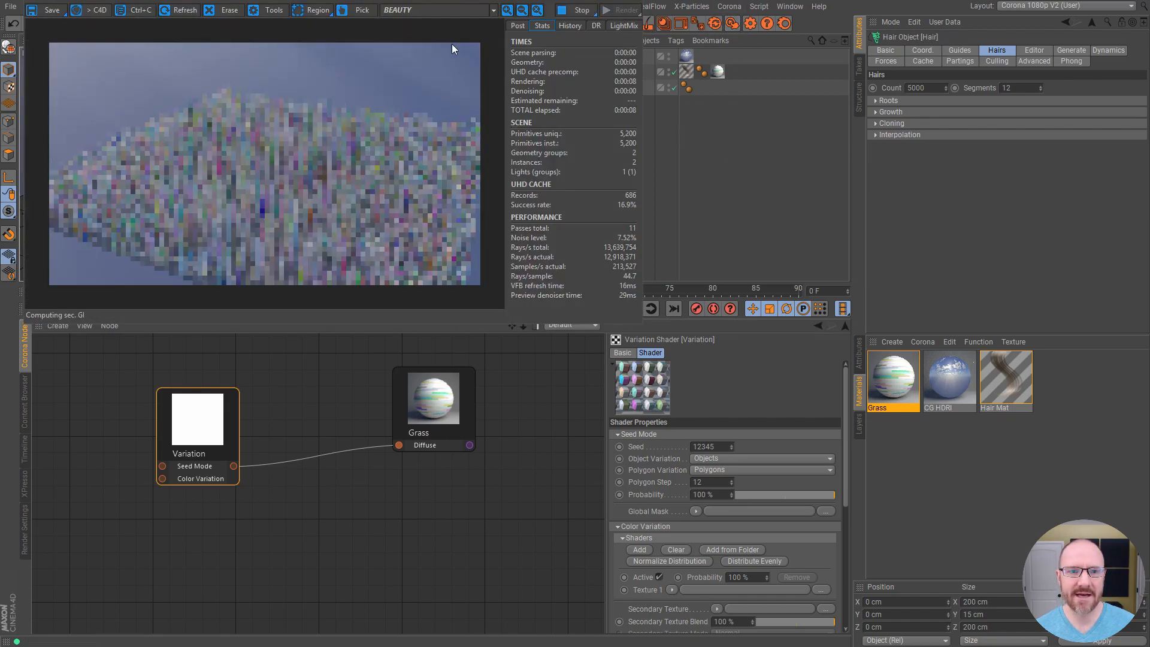
drag(398, 1, 399, 7)
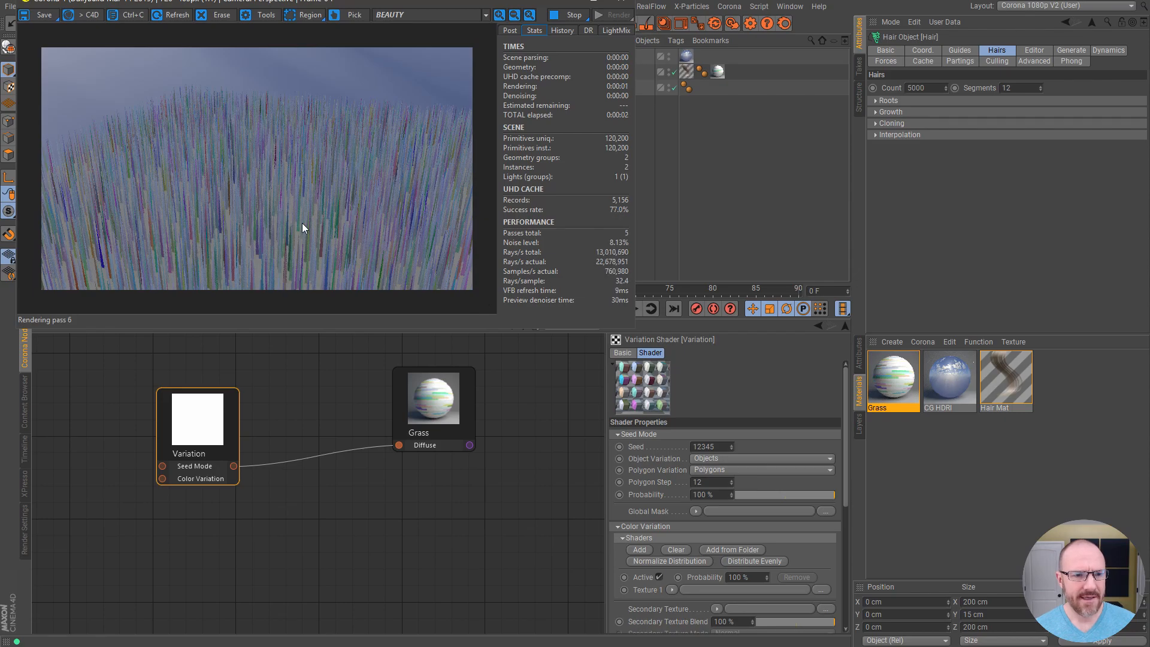
drag(470, 5, 486, 257)
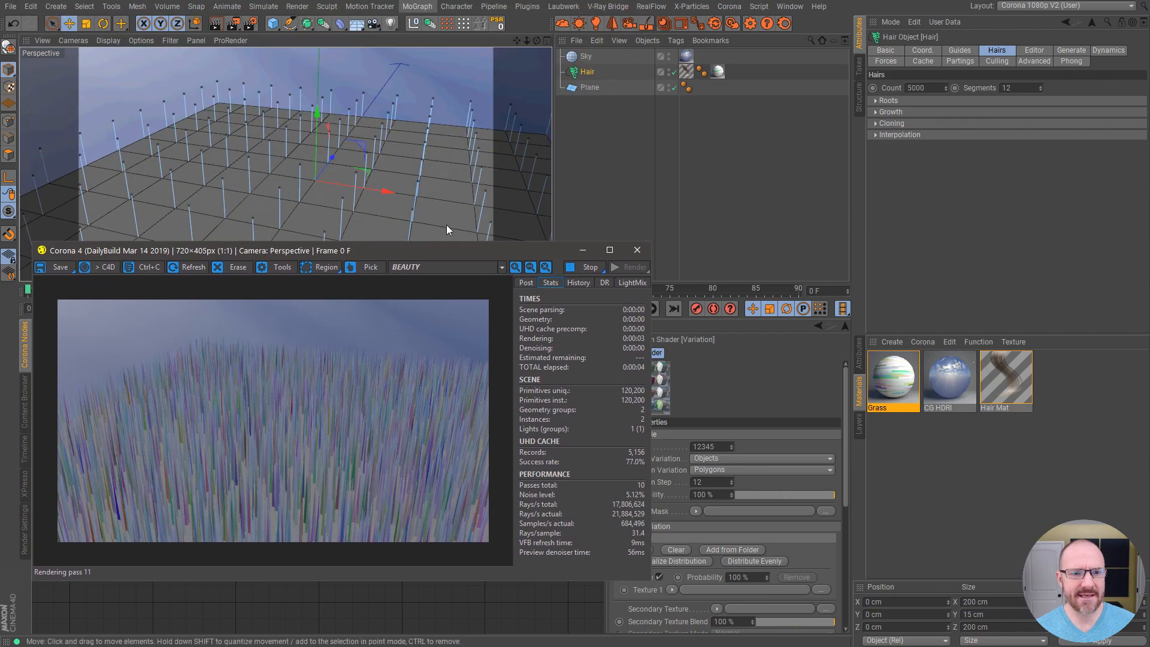
Restart the interactive render from a closer view to check the color of each blade, and close the frame buffer
alt+right_drag(278, 167, 300, 156)
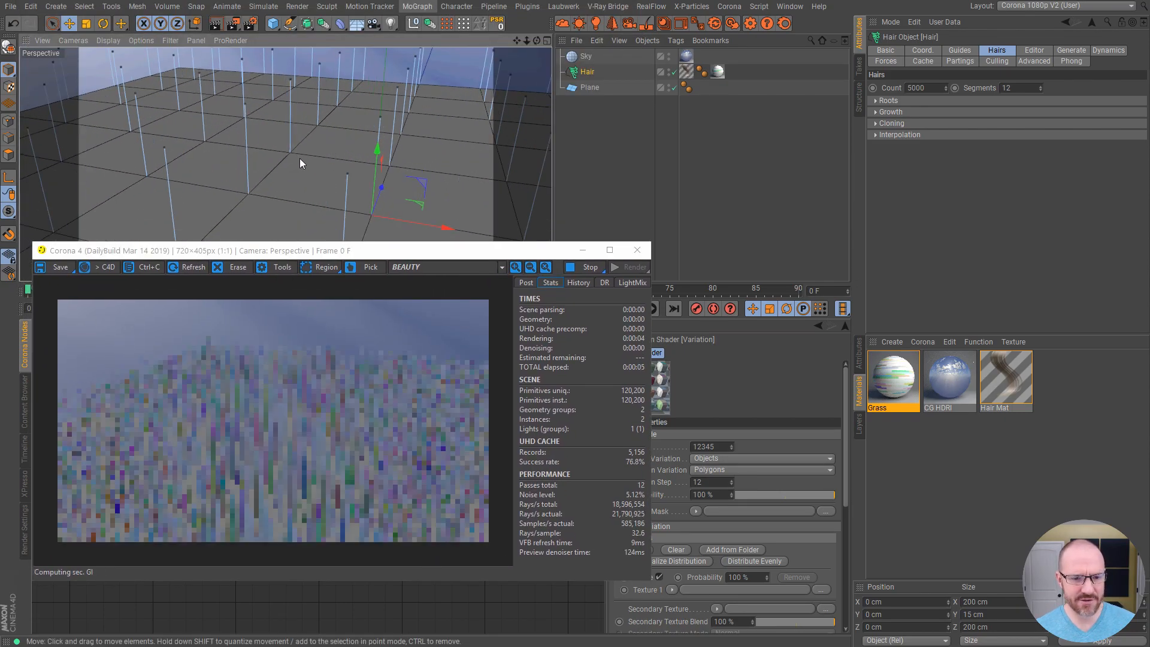
mouse_move(303, 163)
alt+mouse_down()
mouse_move(310, 144)
mouse_move(304, 171)
alt+mouse_up()
alt+middle_drag(305, 171, 316, 148)
click(589, 267)
click(634, 270)
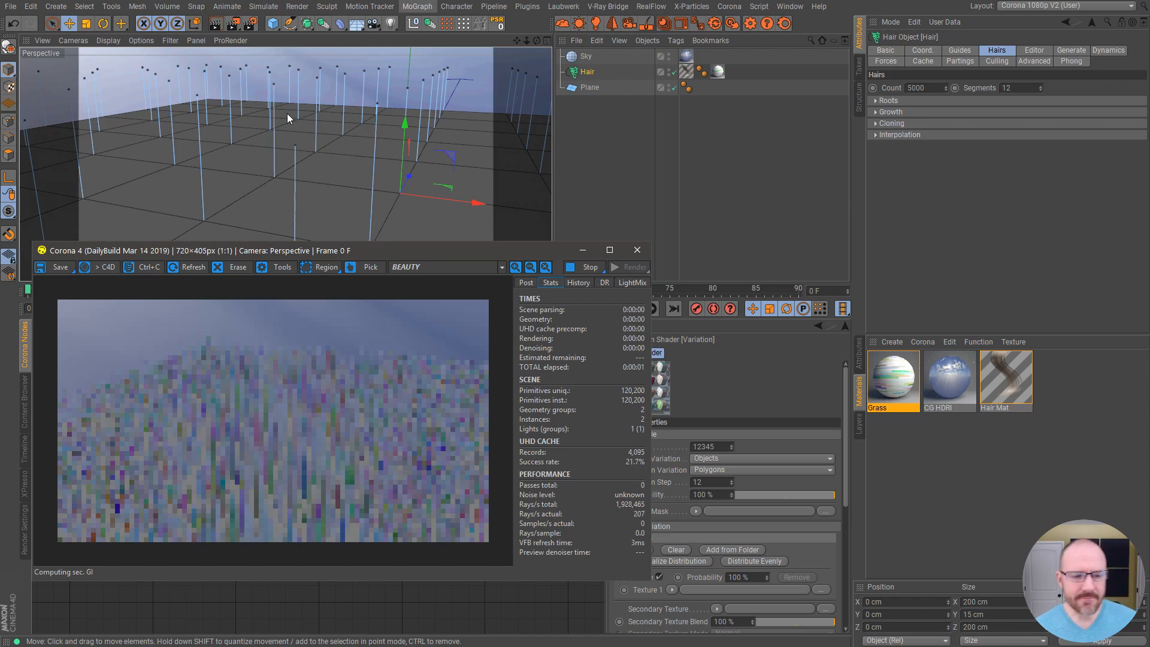
drag(299, 250, 291, 285)
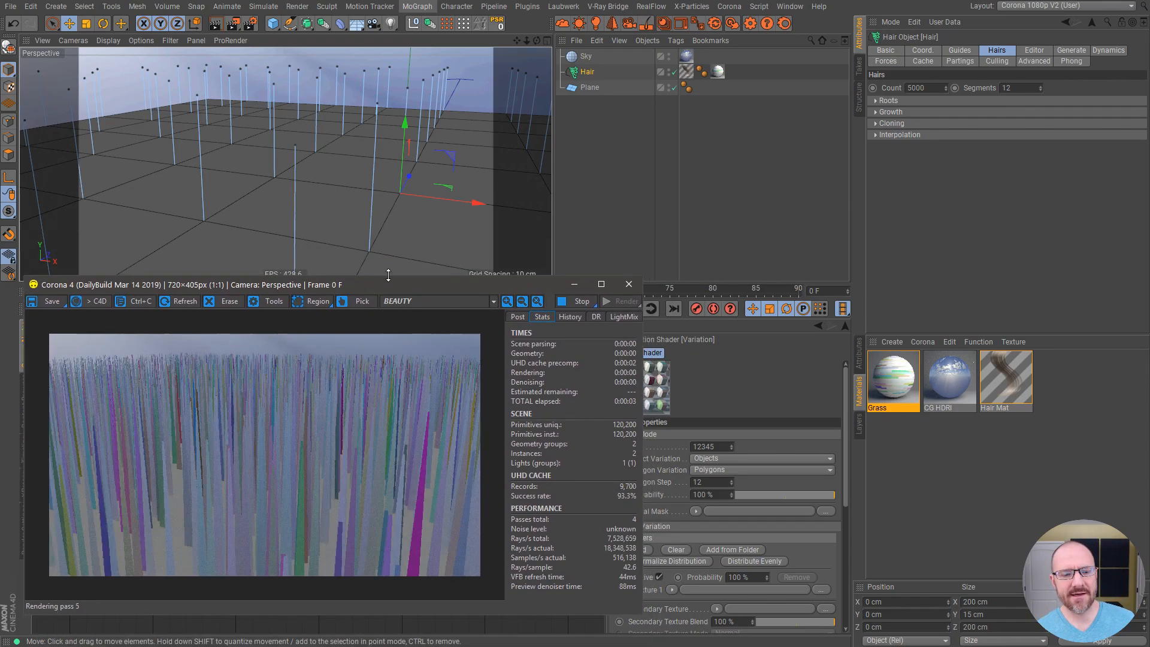
alt+drag(267, 149, 300, 165)
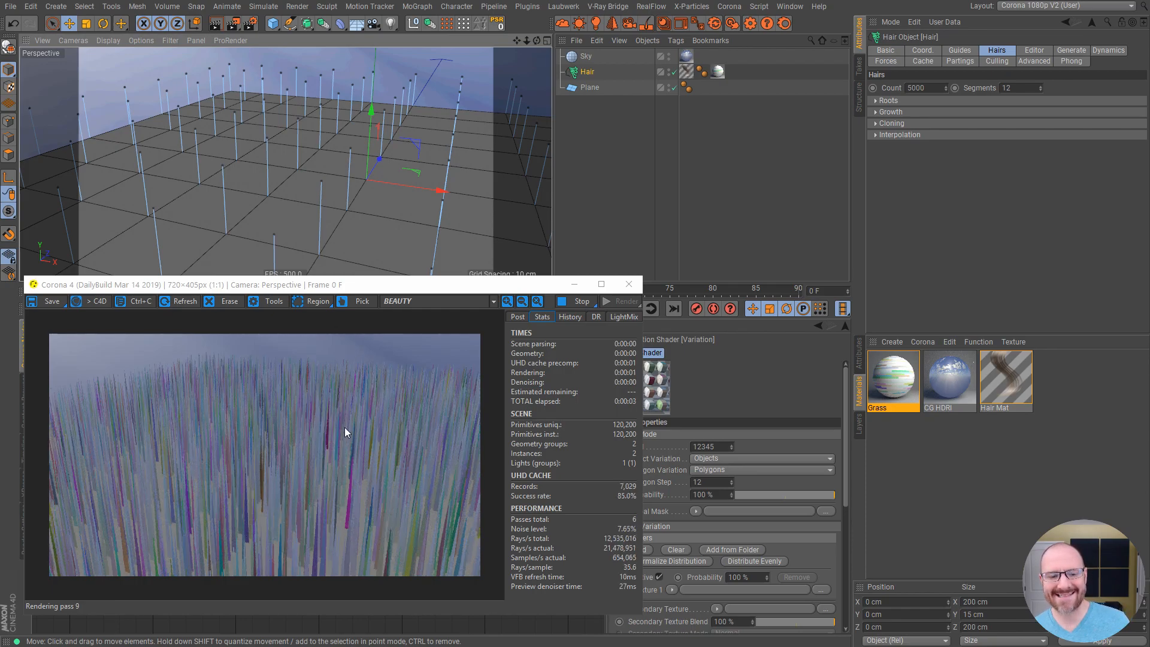
click(629, 284)
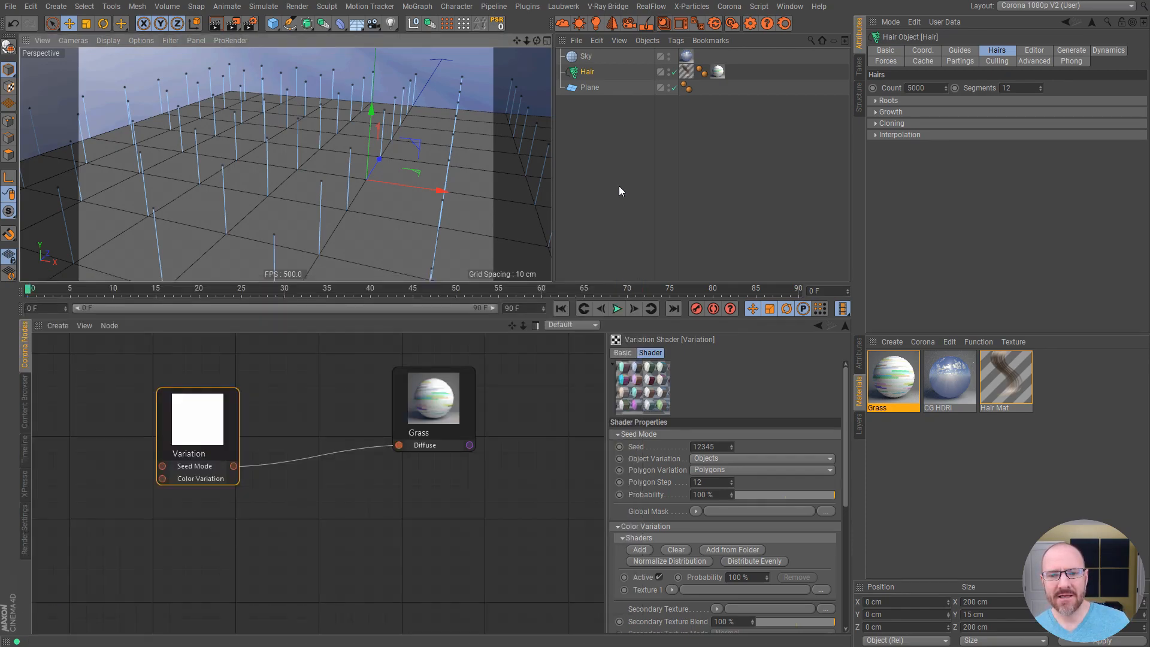
Make more room for the Variation shader's properties beside the node graph and leave only the Color Variation group expanded
click(620, 202)
drag(193, 411, 133, 399)
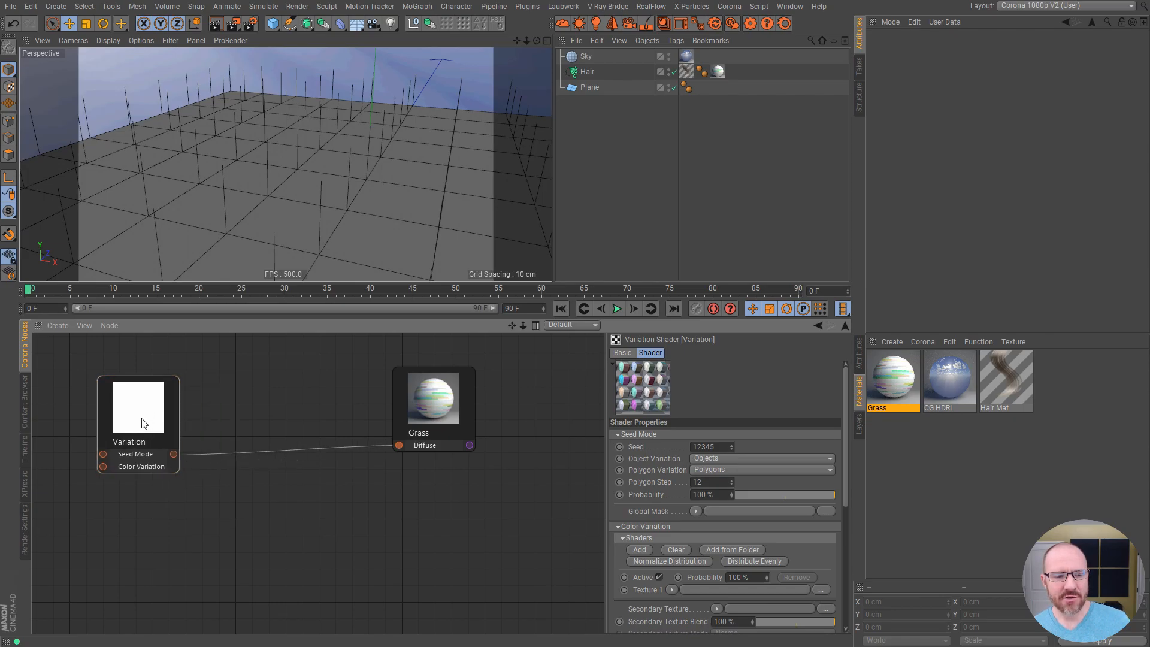
click(639, 434)
click(646, 446)
click(639, 446)
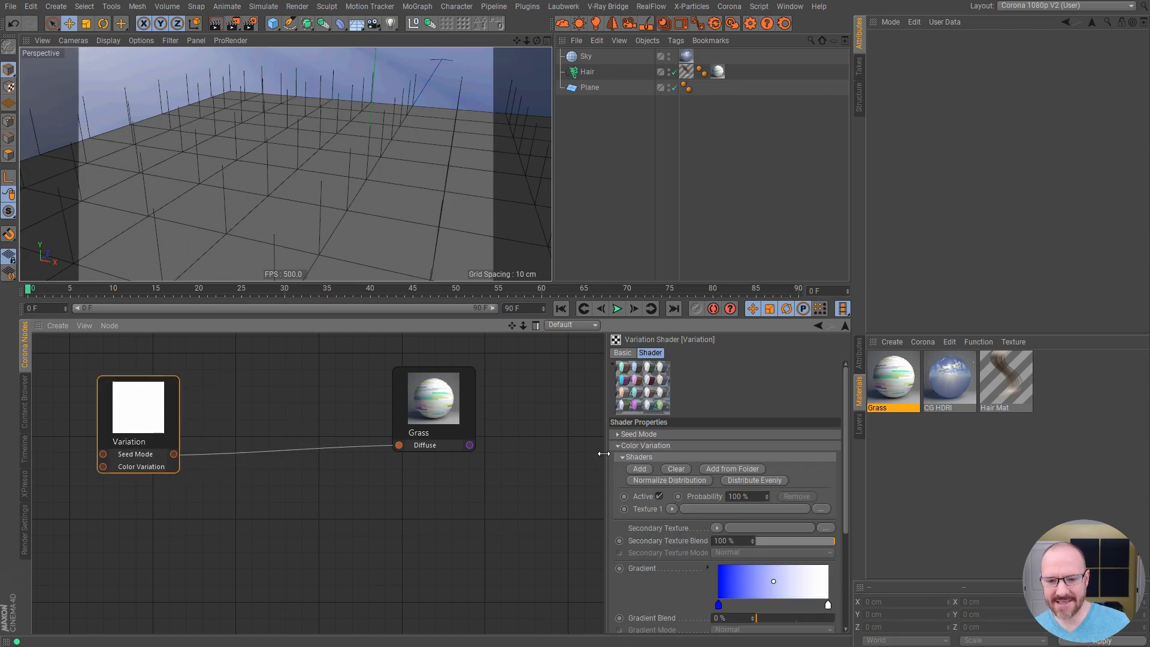
drag(604, 453, 532, 454)
click(535, 449)
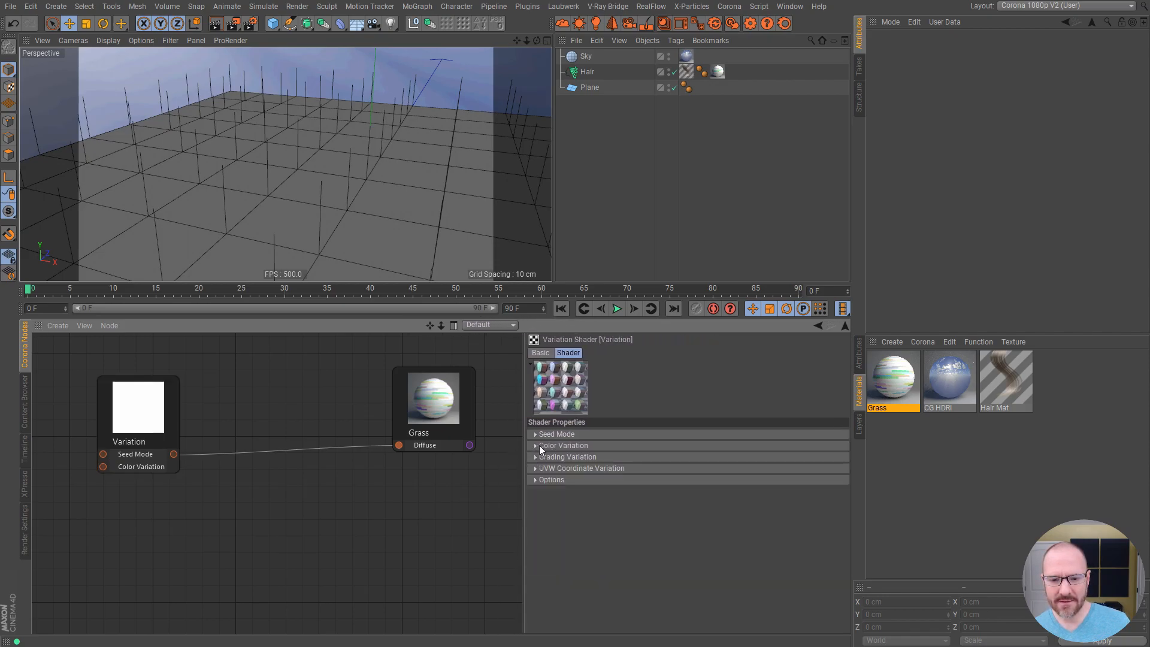
click(537, 446)
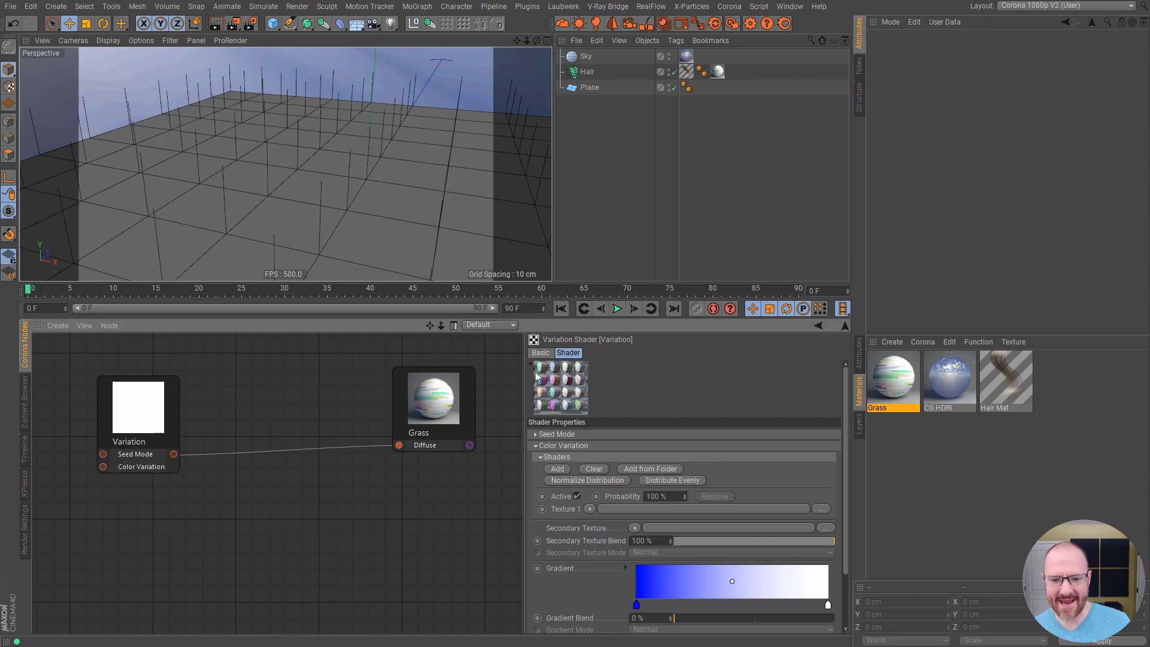
Load a Color shader into Texture 1 and set it to olive green with H 77°, S 54% and V 53%
click(590, 509)
click(607, 301)
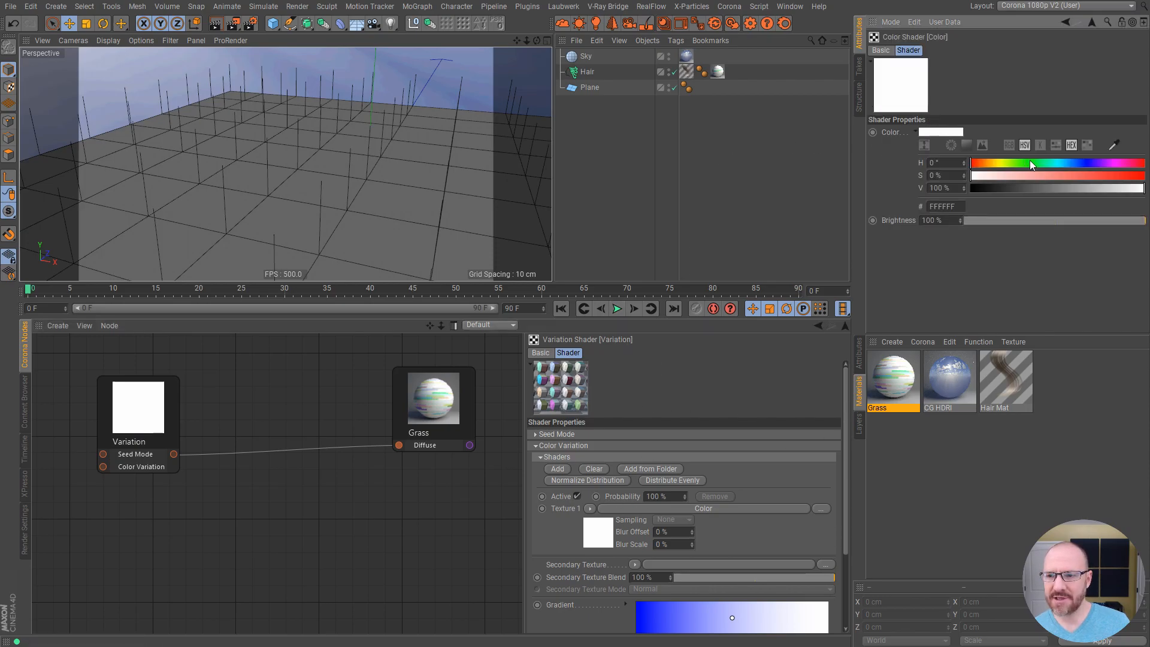
click(1021, 162)
click(1066, 175)
click(1063, 187)
click(1009, 163)
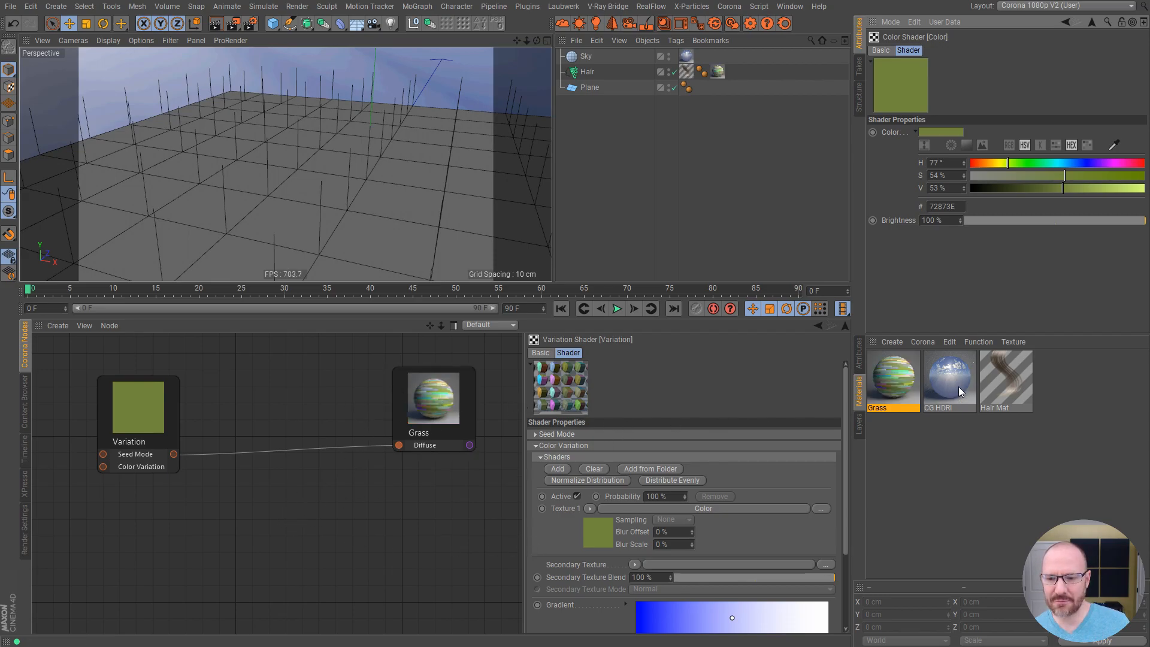
Add white knots to the Color Variation gradient at about 13%, 41% and 67%
drag(849, 470, 667, 544)
click(714, 538)
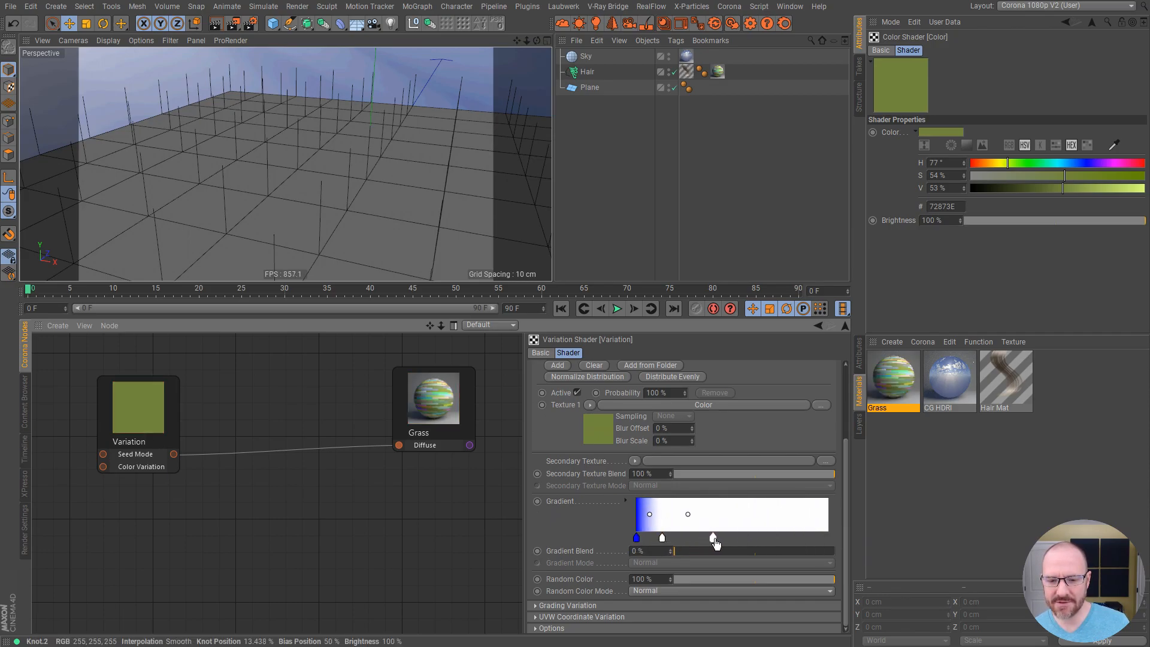
click(766, 539)
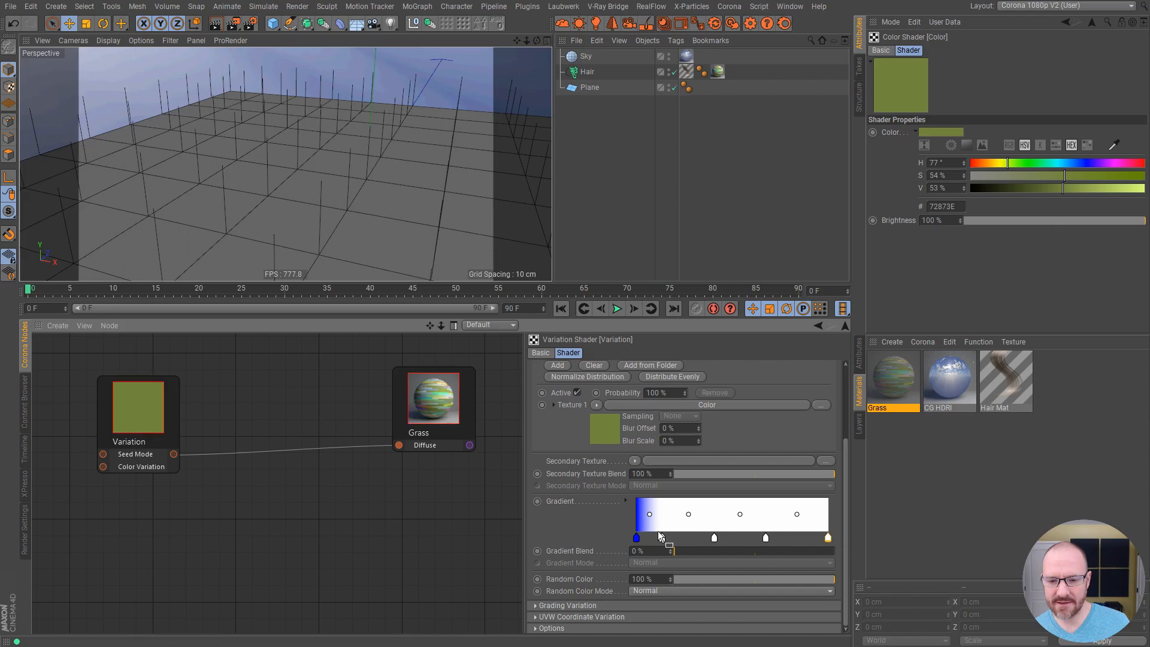
Recolor the gradient's first knot from blue to a muted yellow-green
double_click(636, 538)
drag(585, 541, 606, 542)
click(673, 555)
drag(678, 567, 710, 574)
click(614, 605)
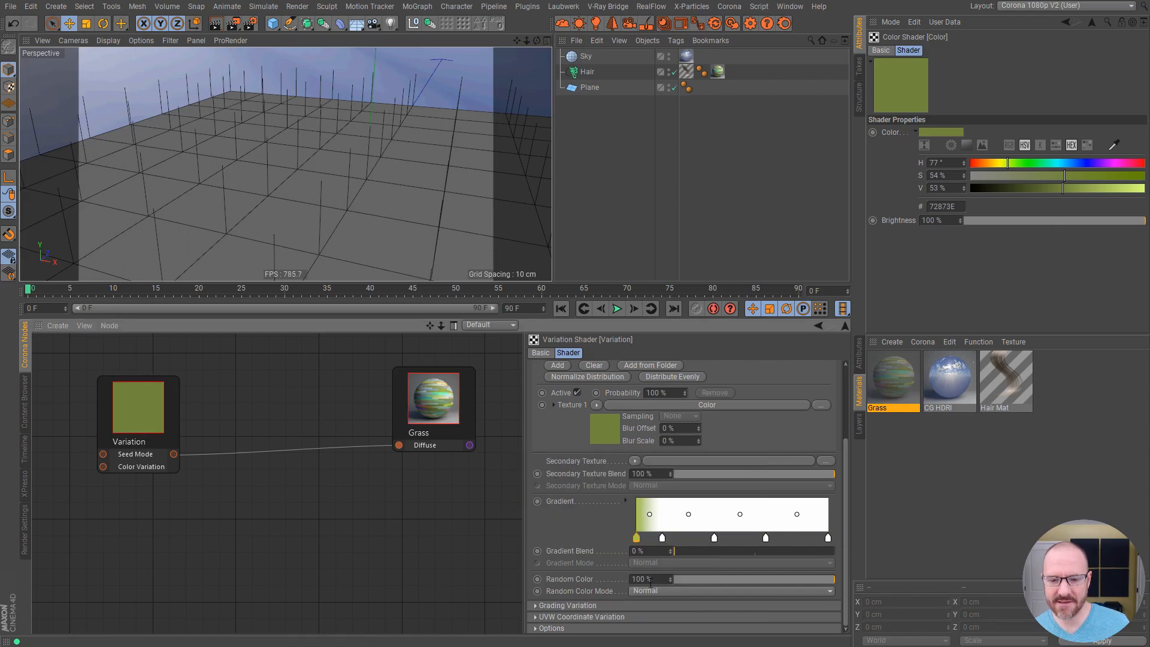
Recolor the gradient's second knot, at about 13%, by adjusting its hue, saturation and value
drag(661, 538, 630, 541)
double_click(679, 538)
click(757, 553)
drag(767, 567, 674, 542)
click(655, 603)
Set the gradient's middle knot, at about 41%, to a dry yellow with H 53°, S 50% and V 79%
click(715, 539)
double_click(716, 540)
click(740, 553)
drag(769, 568, 793, 570)
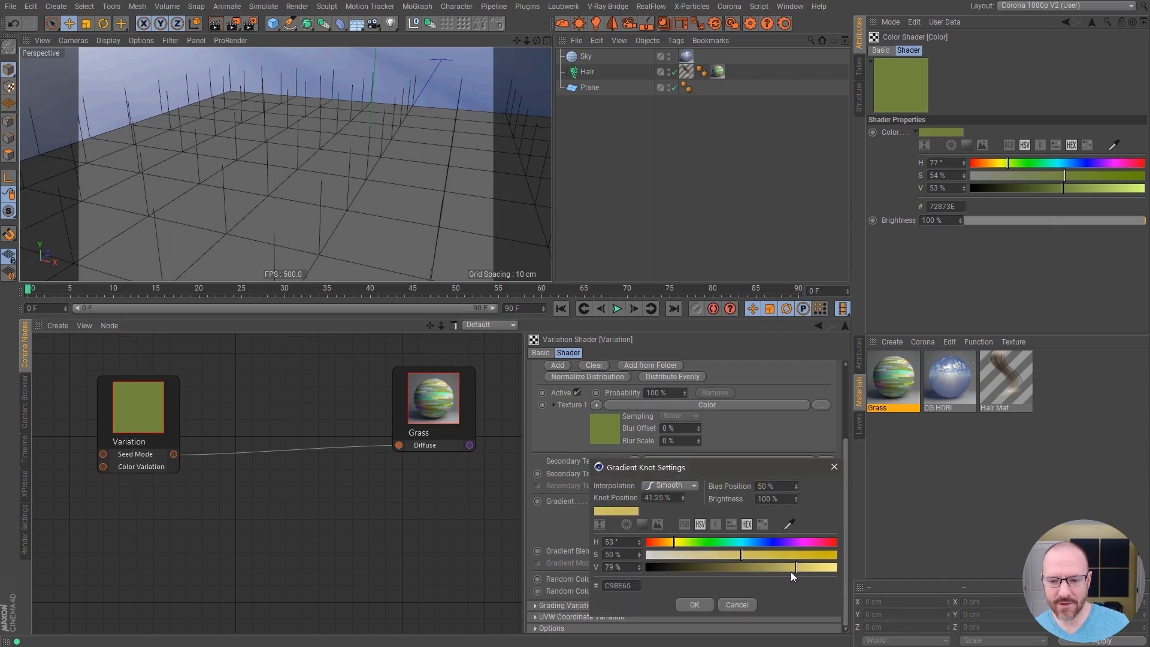
click(694, 605)
Recolor the gradient's fourth knot, at about 67%, to a fresh green with H 91°, S 56% and V 76%
click(766, 538)
double_click(765, 540)
click(744, 543)
click(803, 555)
click(842, 569)
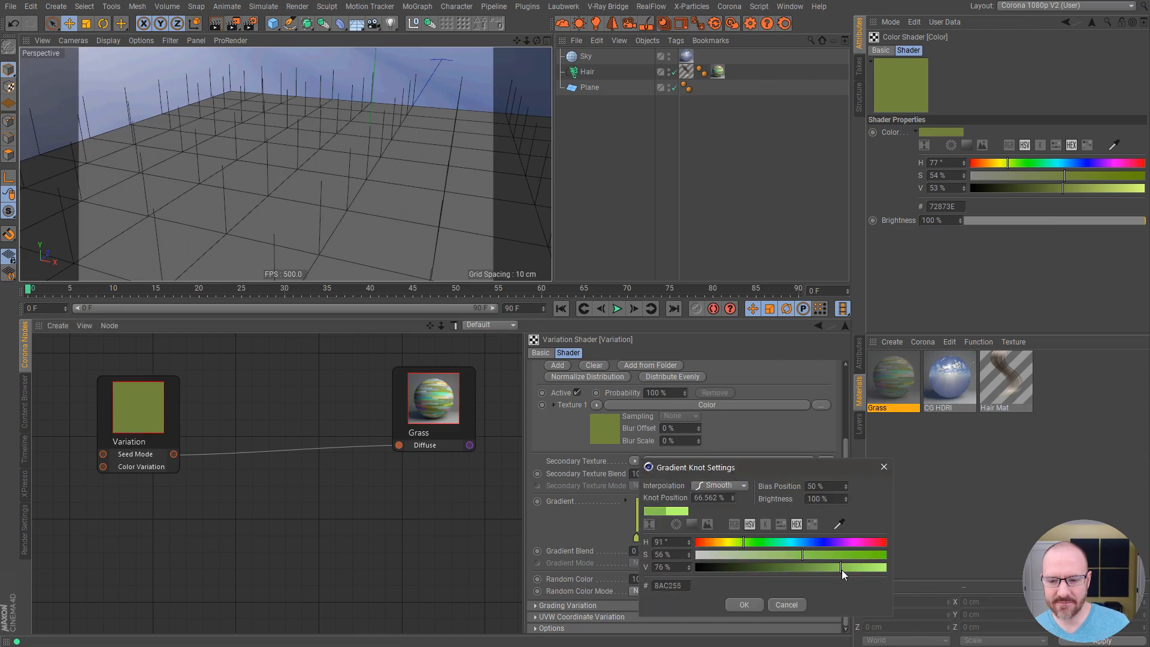
click(744, 605)
Recolor the gradient's last knot to a medium green by adjusting its hue, saturation and value
double_click(826, 538)
click(815, 542)
drag(756, 555, 859, 555)
drag(943, 567, 895, 567)
click(806, 603)
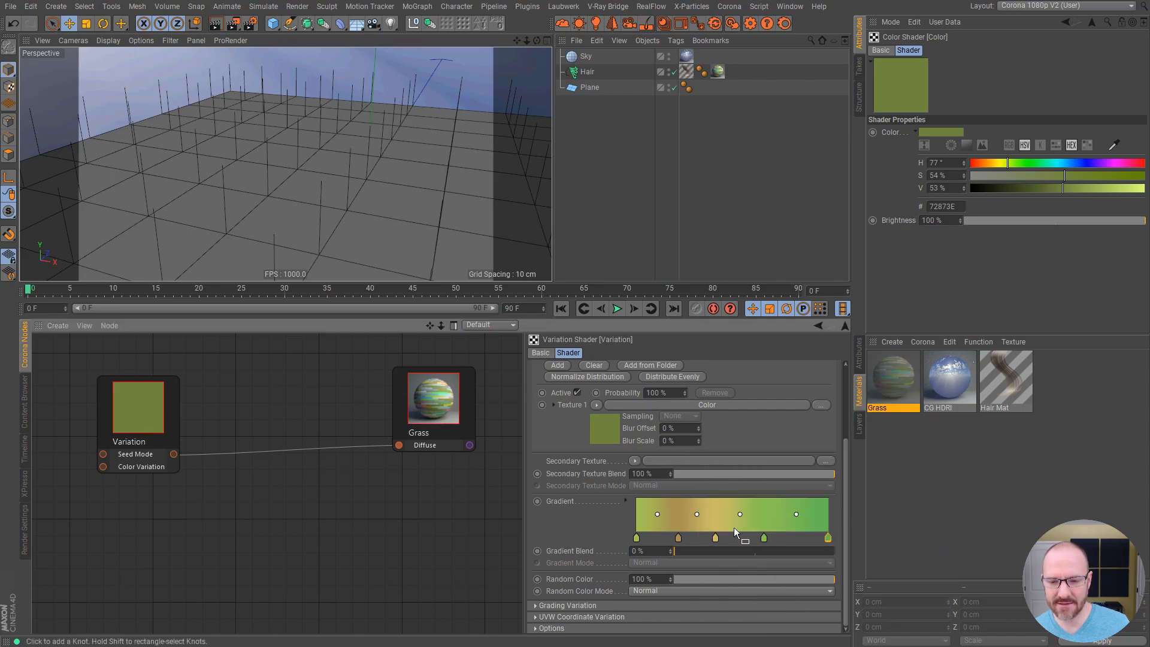
Space the gradient's inner knots at about 25%, 53% and 74%, and set Random Color Mode to Multiply
drag(765, 539, 682, 538)
click(736, 537)
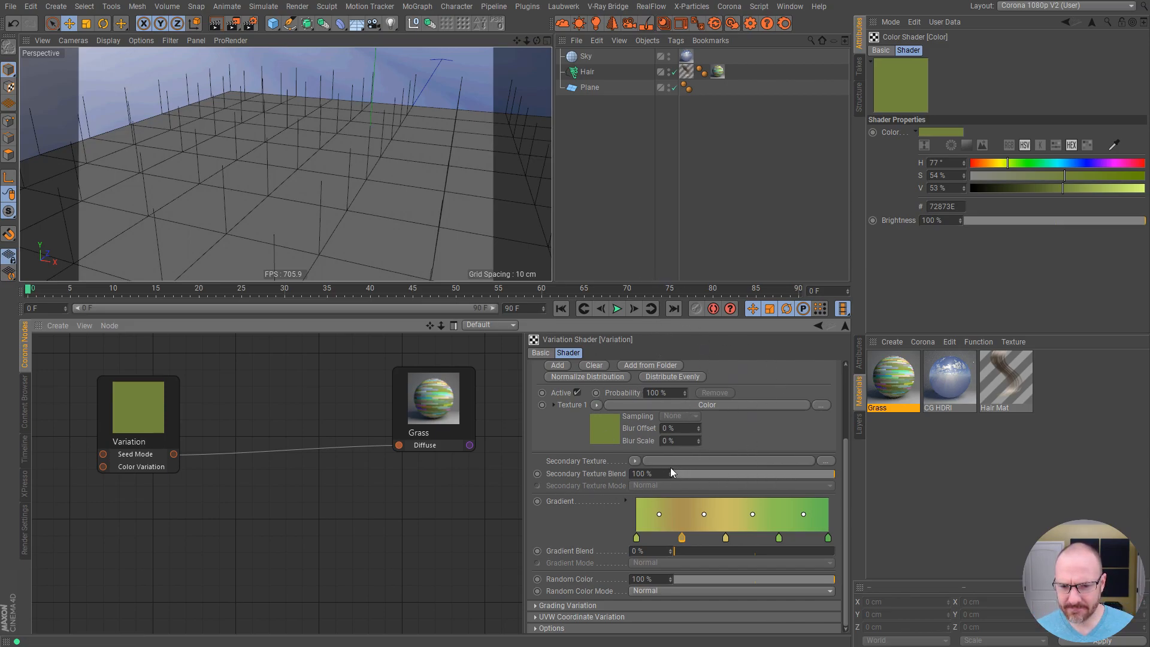
click(688, 594)
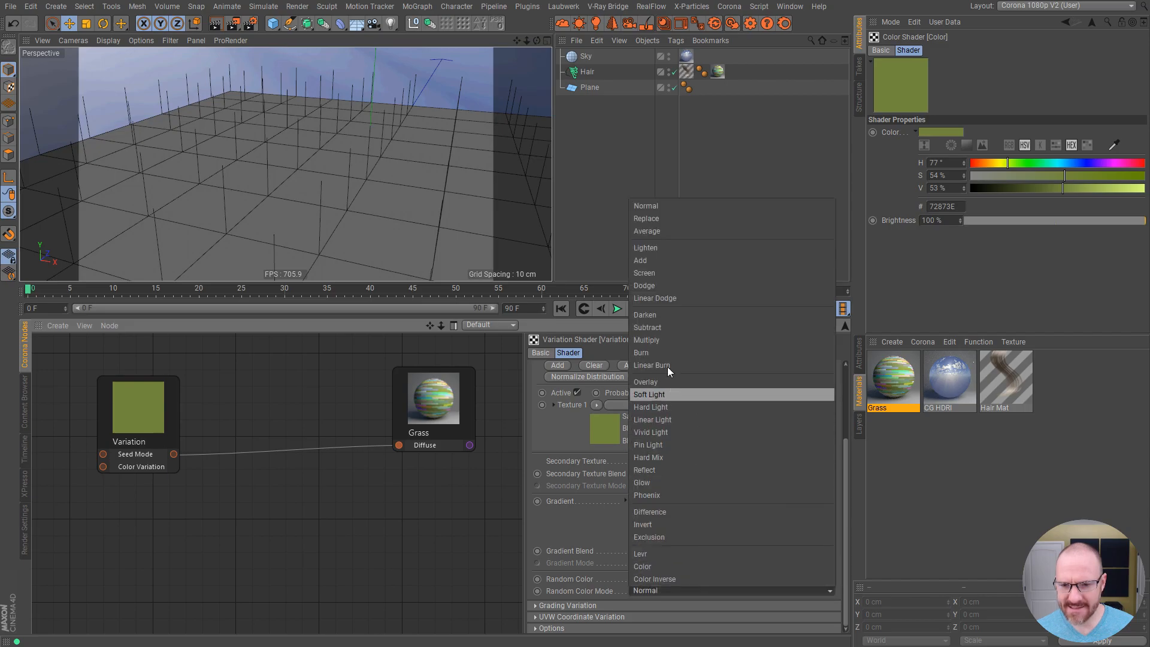
click(648, 340)
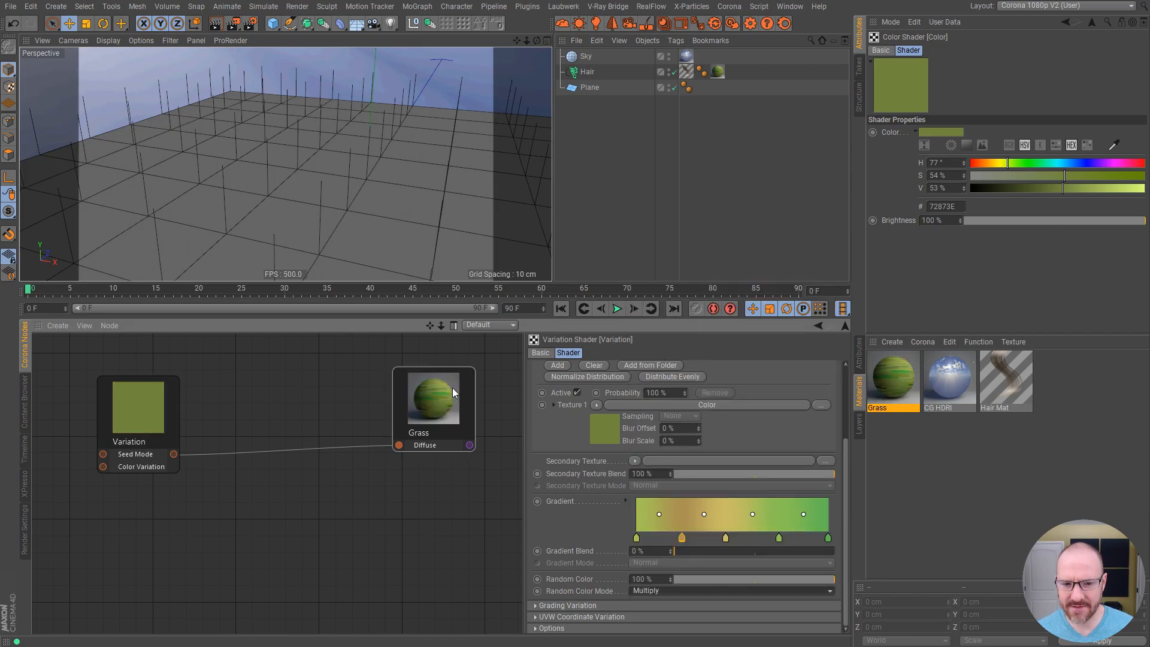
drag(682, 537, 738, 538)
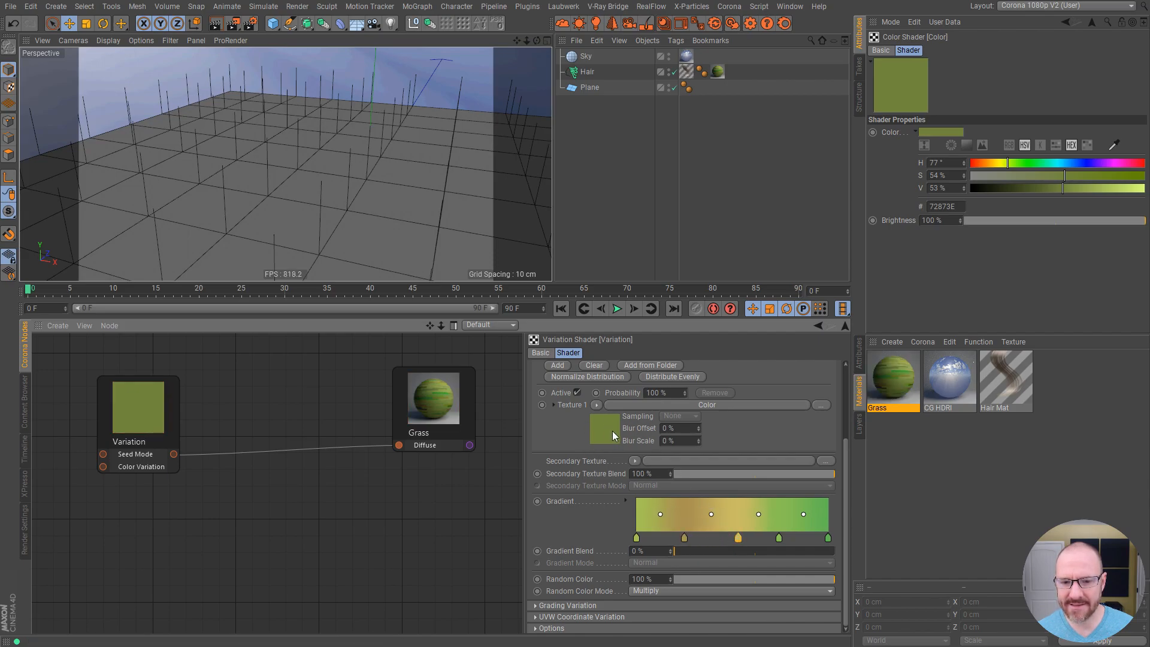
Preview the varied grass colors in Corona interactive rendering, then close the frame buffer
click(733, 23)
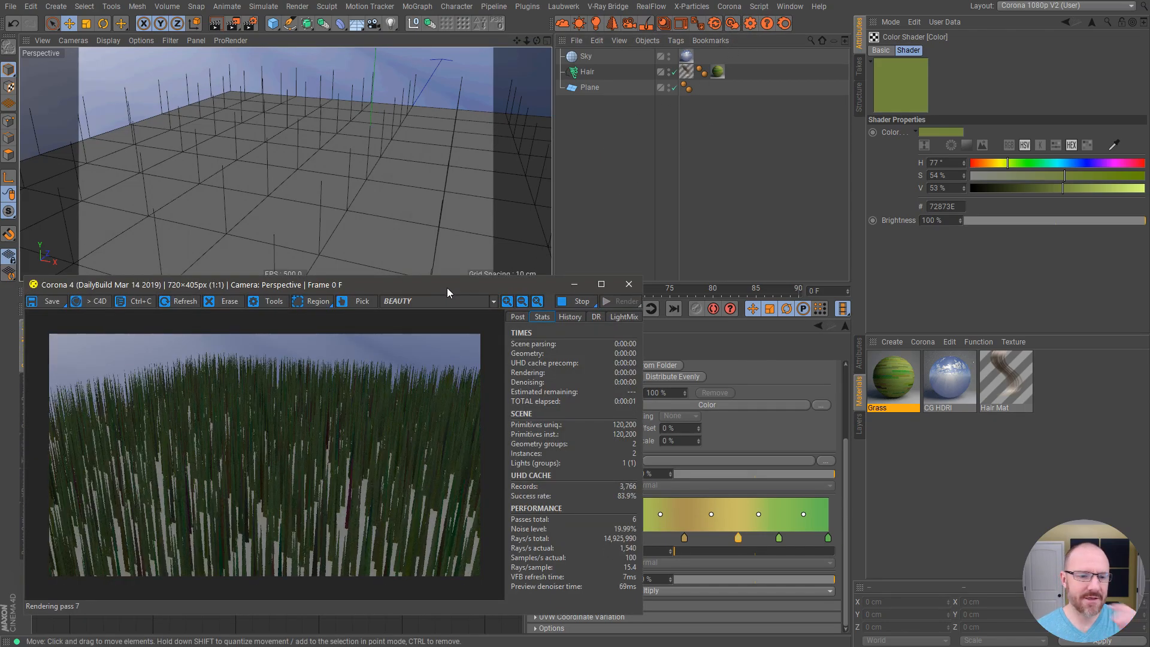
drag(447, 288, 437, 16)
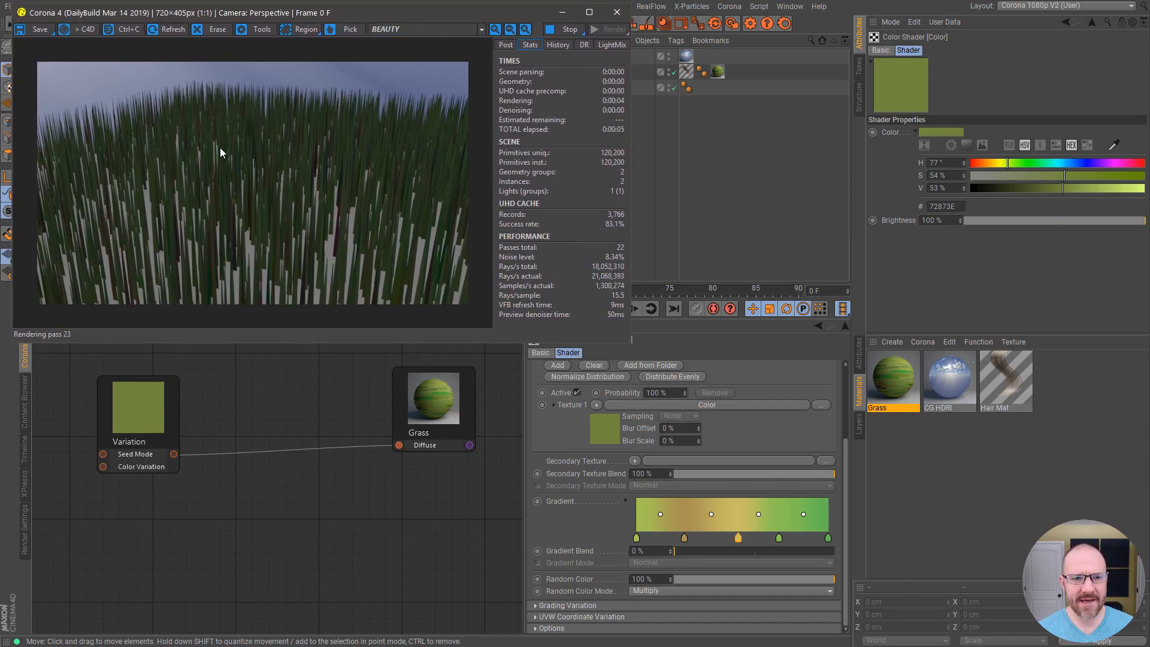
click(618, 12)
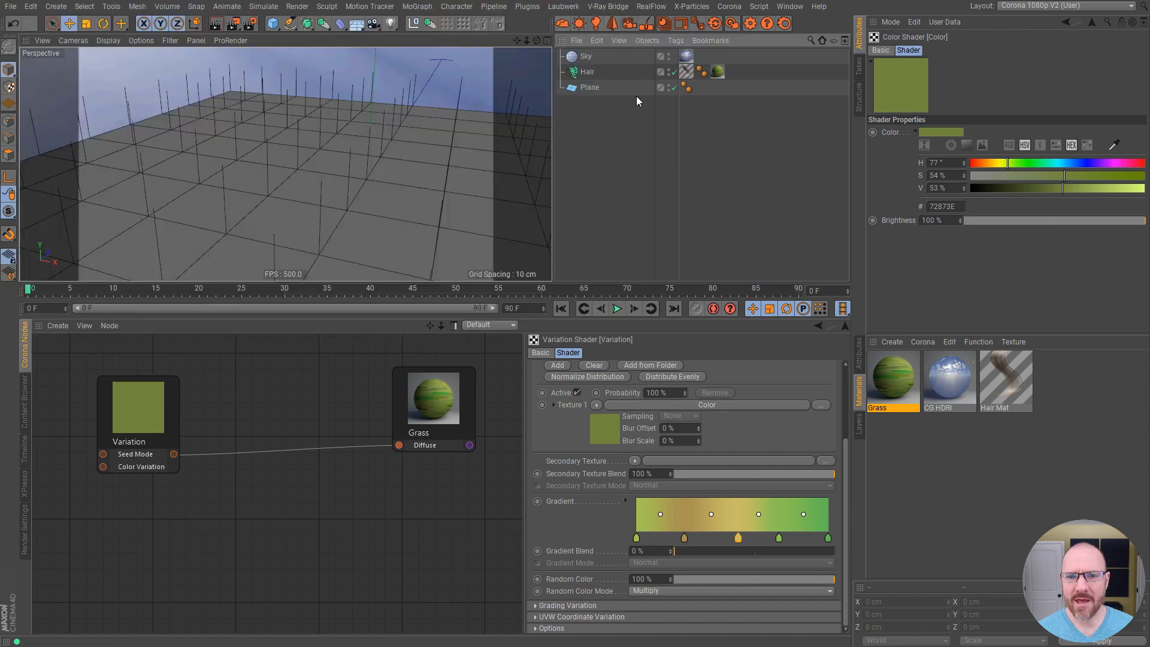
Add a Corona Camera to the scene, look through it and check the grass in interactive rendering
click(629, 23)
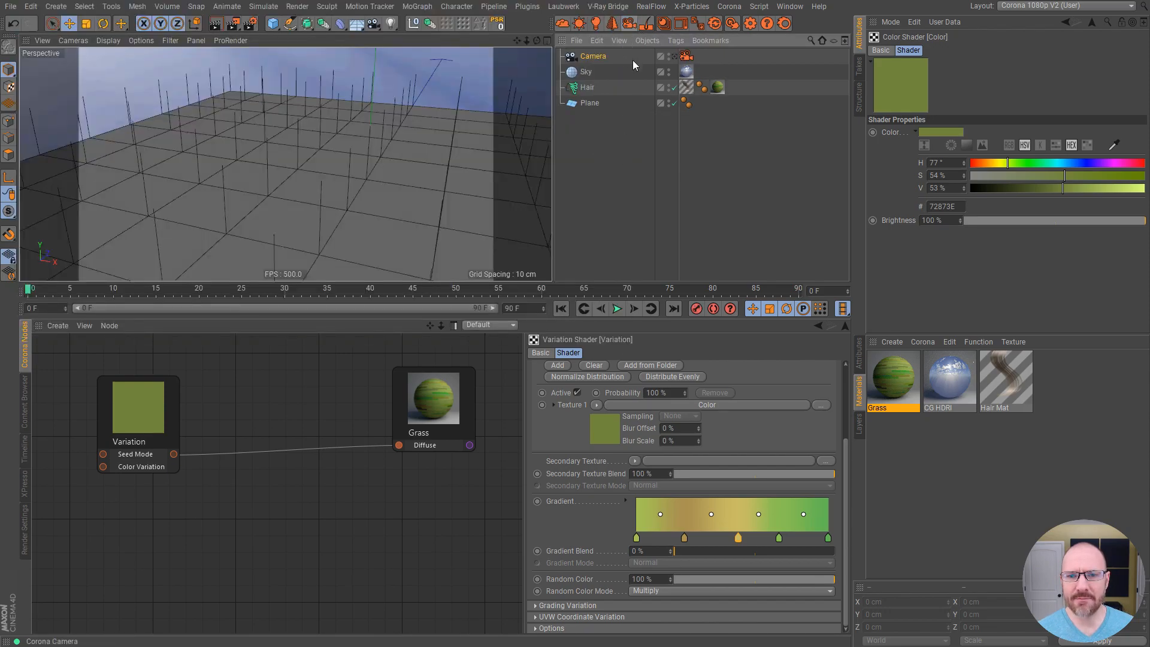
click(686, 55)
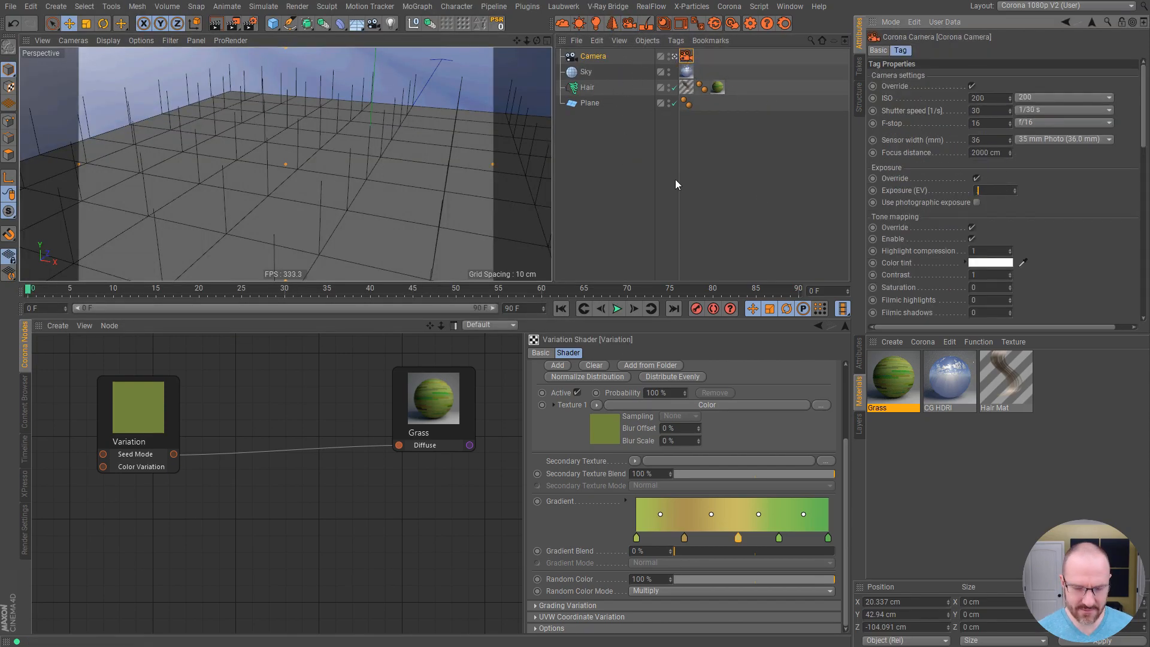
click(620, 140)
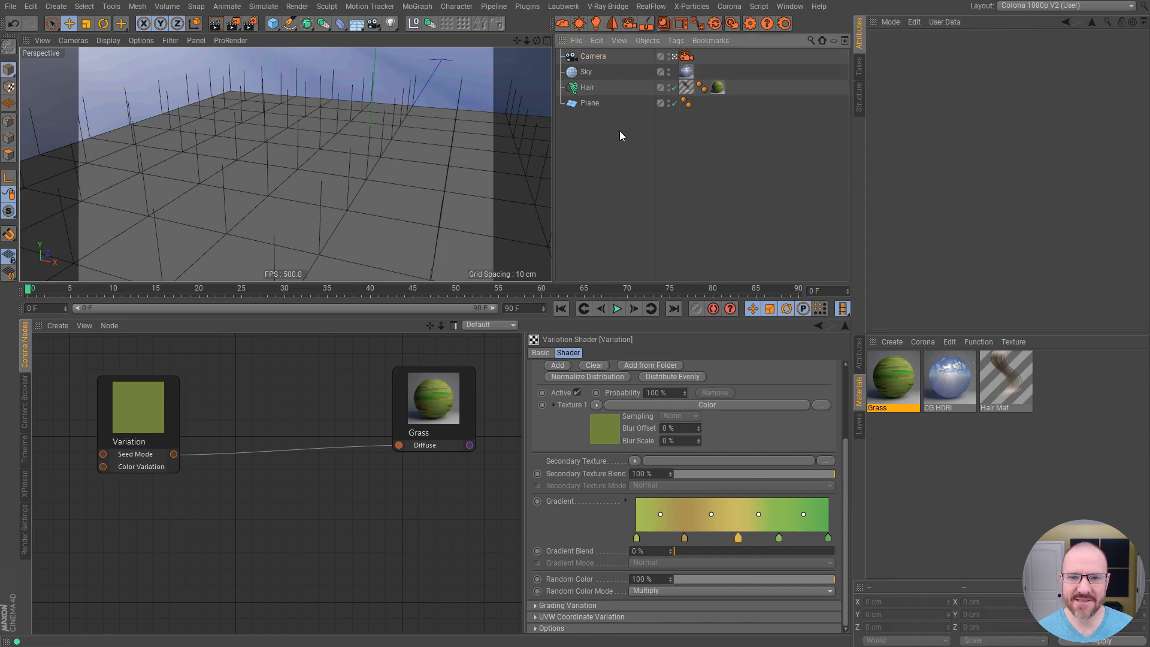
click(734, 26)
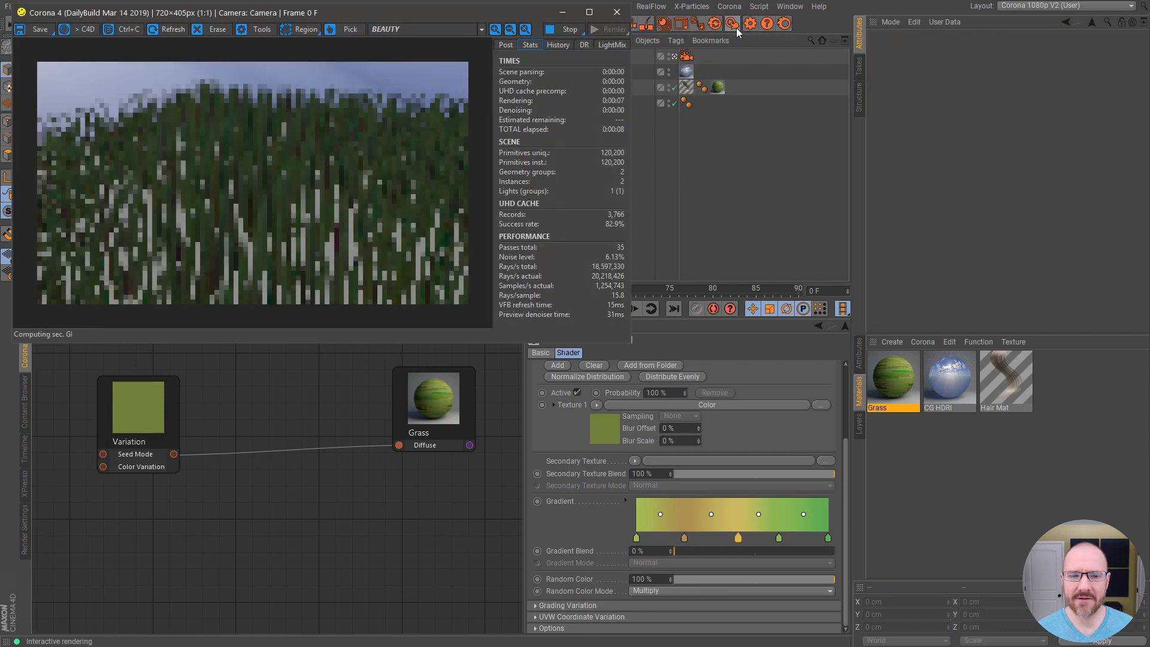
click(617, 12)
Enable the Translucency channel on the Grass material and preview its effect in interactive rendering
click(894, 377)
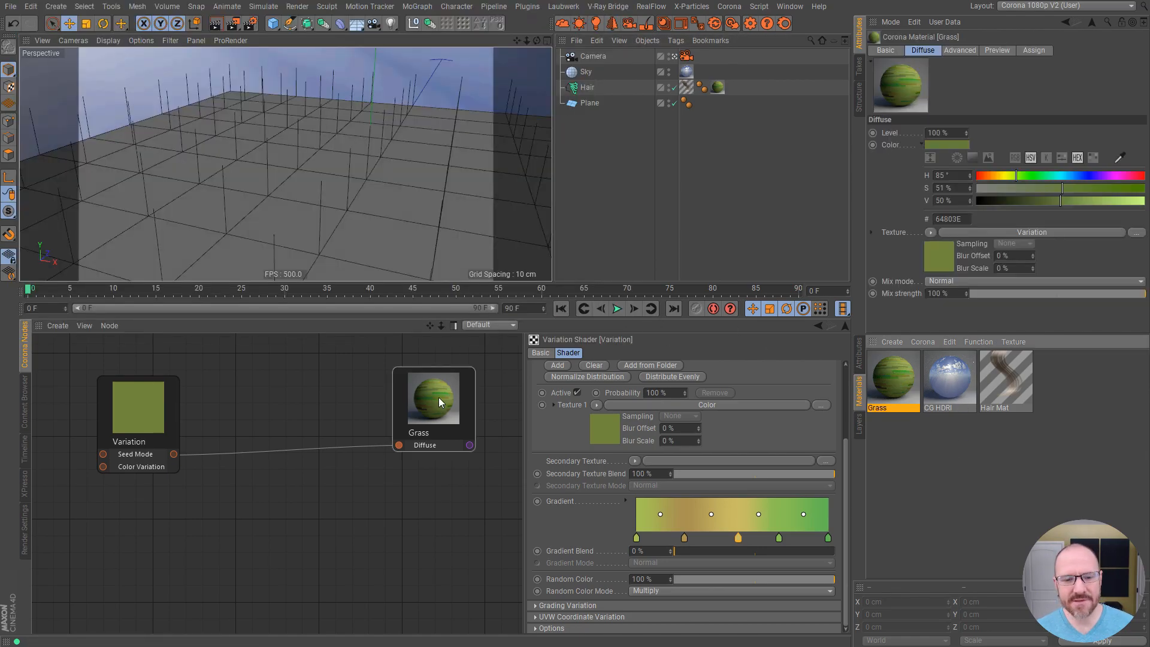
drag(408, 447, 388, 450)
click(267, 513)
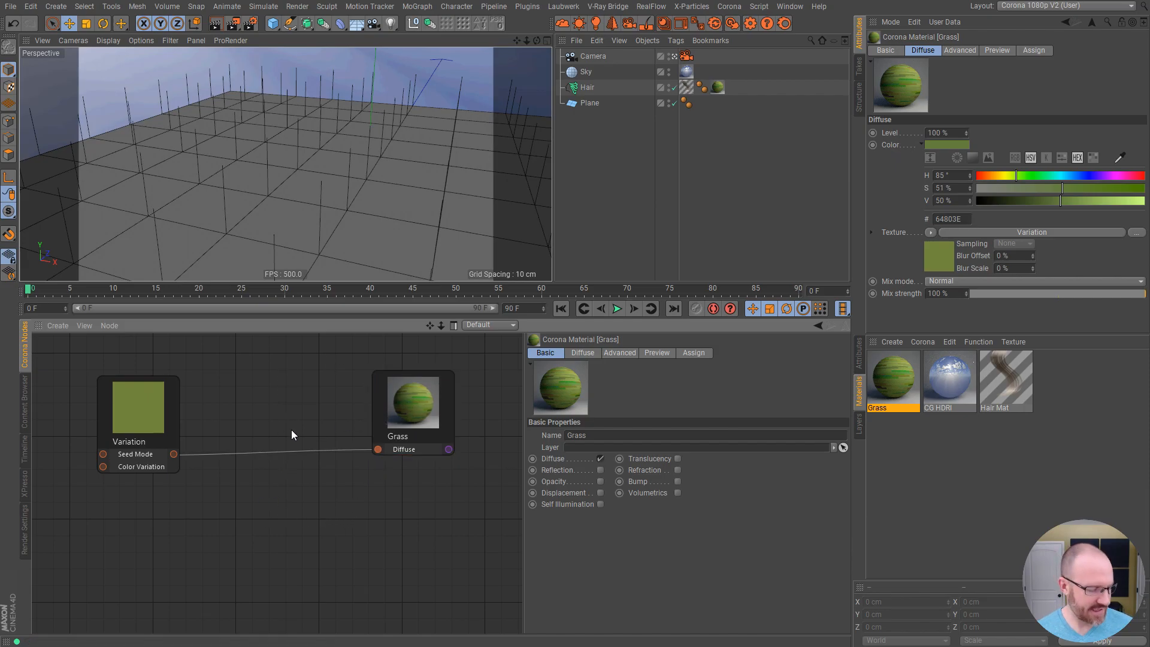
drag(405, 402, 390, 412)
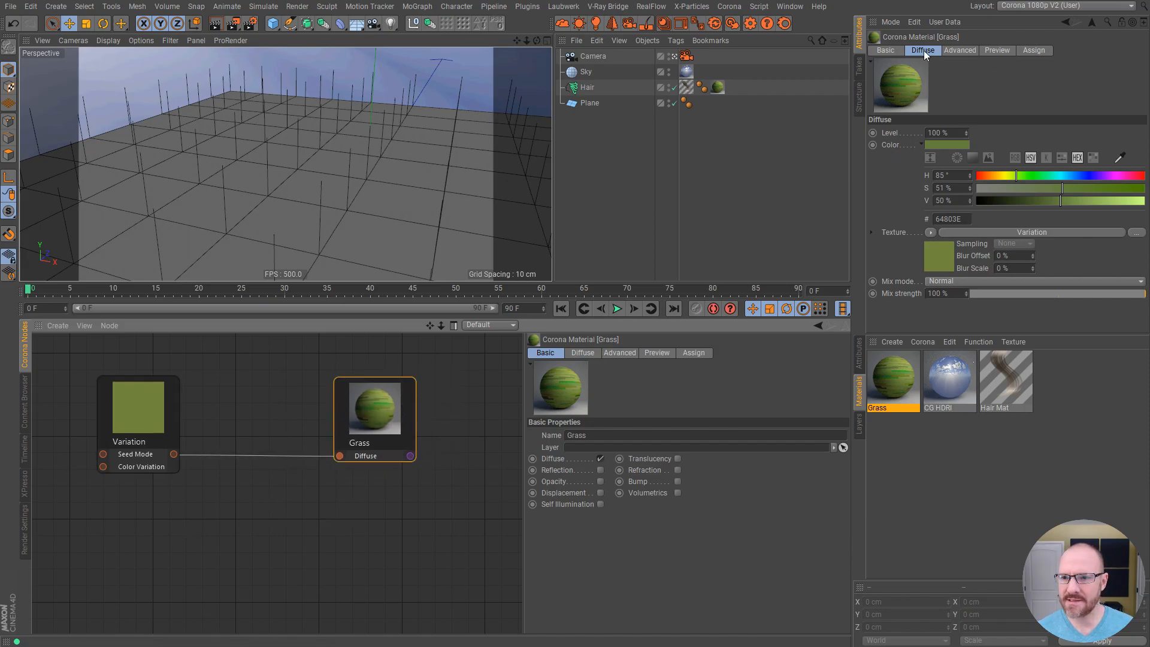
click(891, 51)
click(1019, 155)
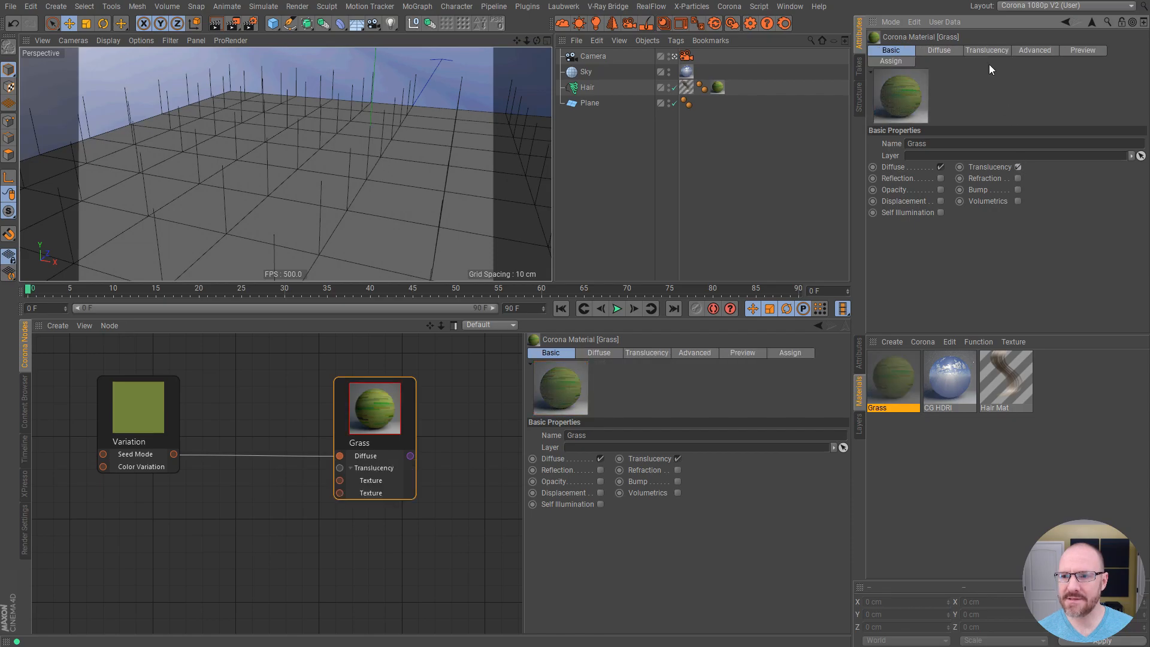
click(987, 51)
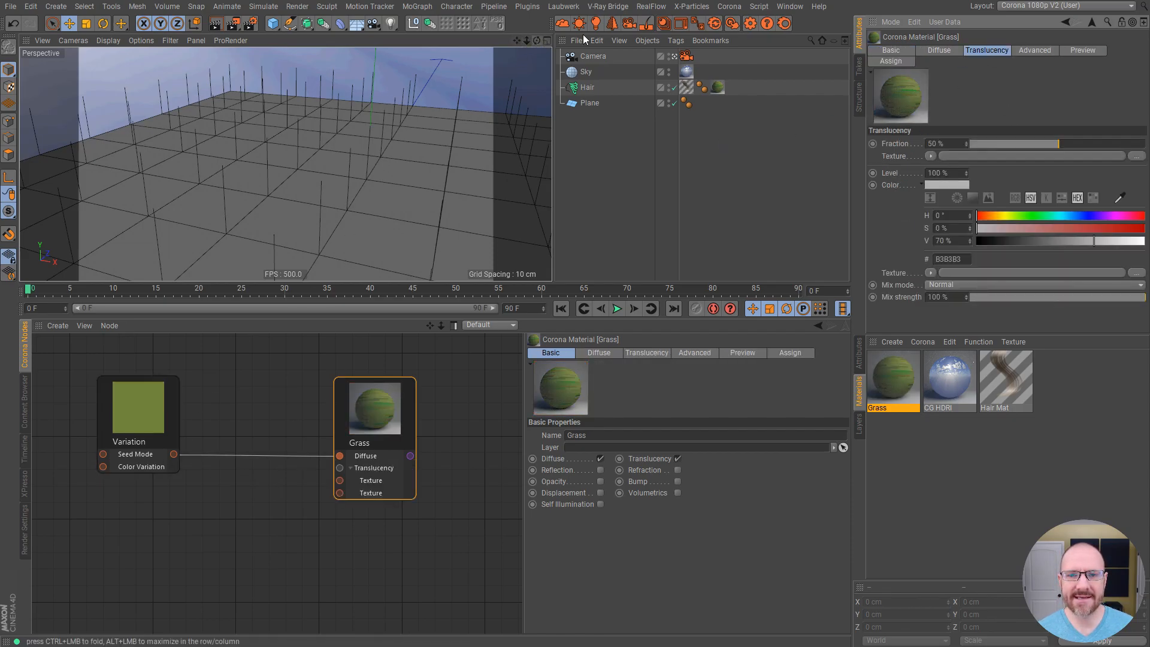
click(732, 23)
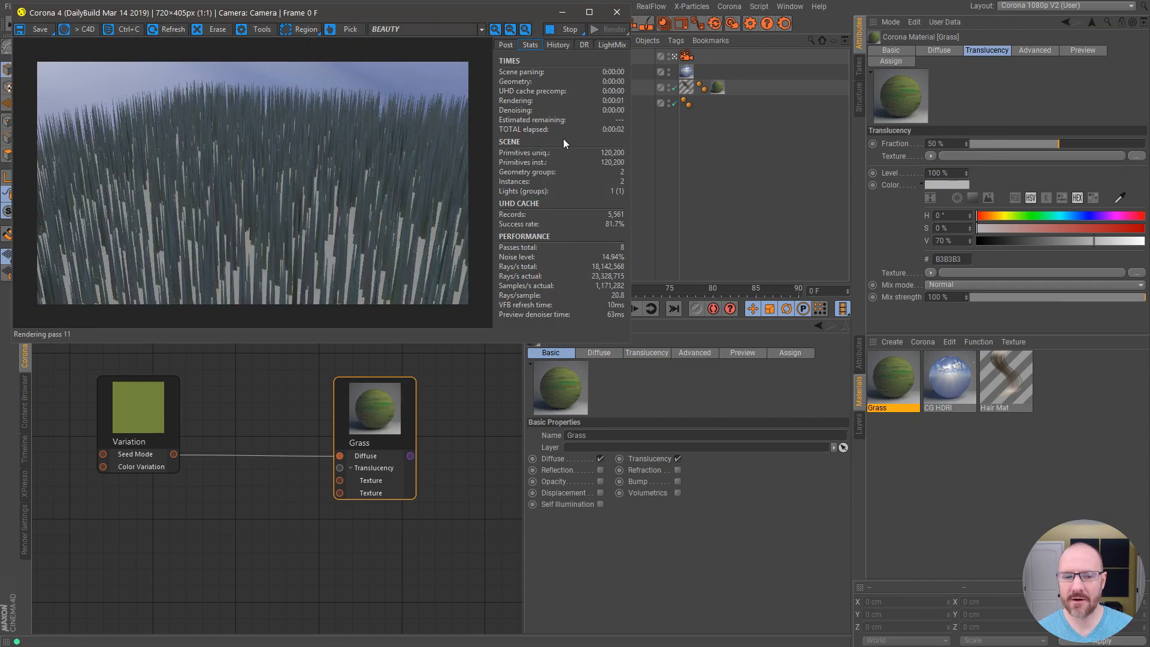
Make room between the Variation and Grass nodes and add a new Filter shader to the node graph
drag(154, 429, 134, 445)
drag(367, 426, 392, 413)
click(198, 475)
drag(138, 444, 111, 424)
right_click(204, 483)
mouse_move(233, 505)
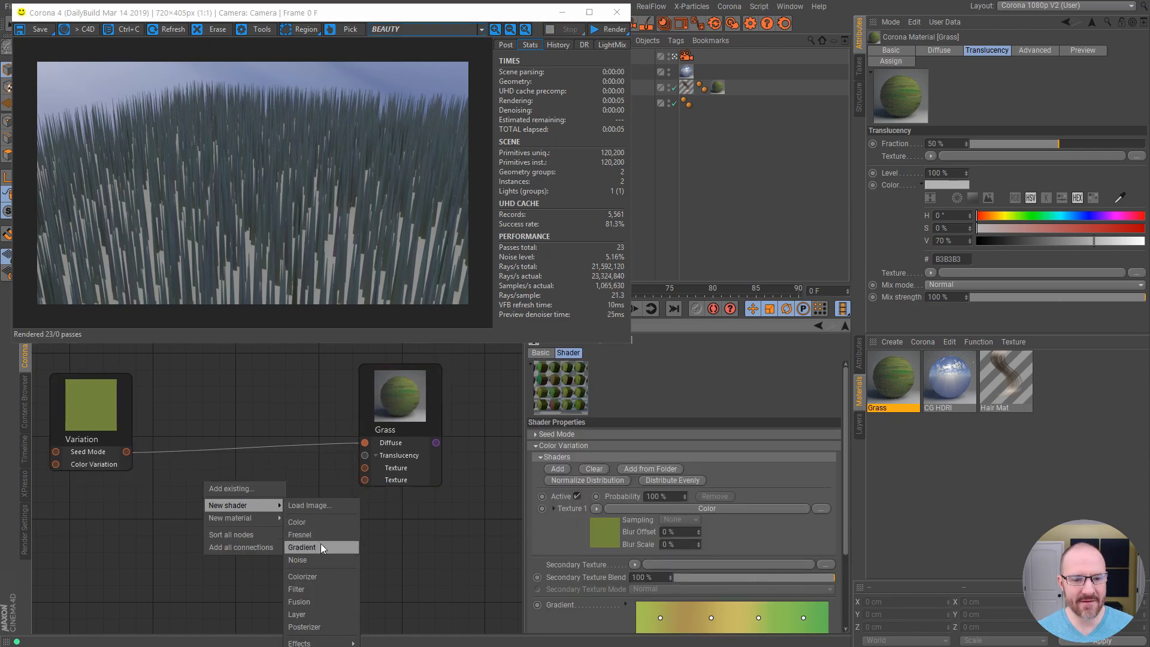
click(311, 589)
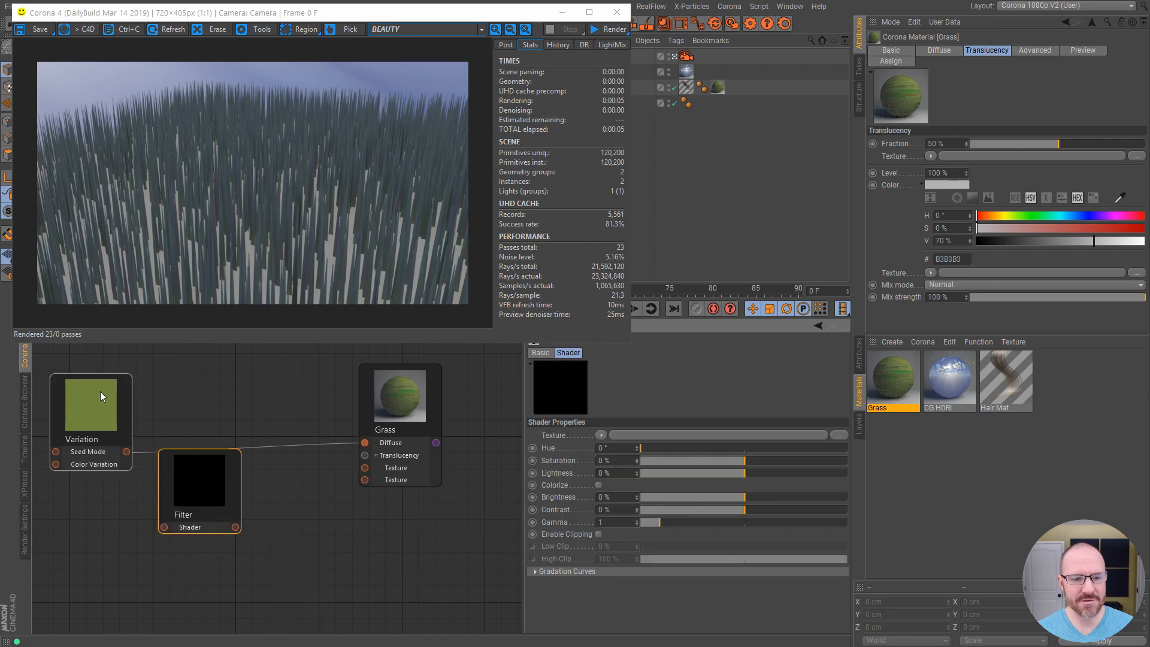
Feed the Variation shader through the Filter into the texture input of the Grass material's translucency color
drag(181, 497, 211, 501)
drag(127, 452, 195, 535)
drag(248, 509, 347, 481)
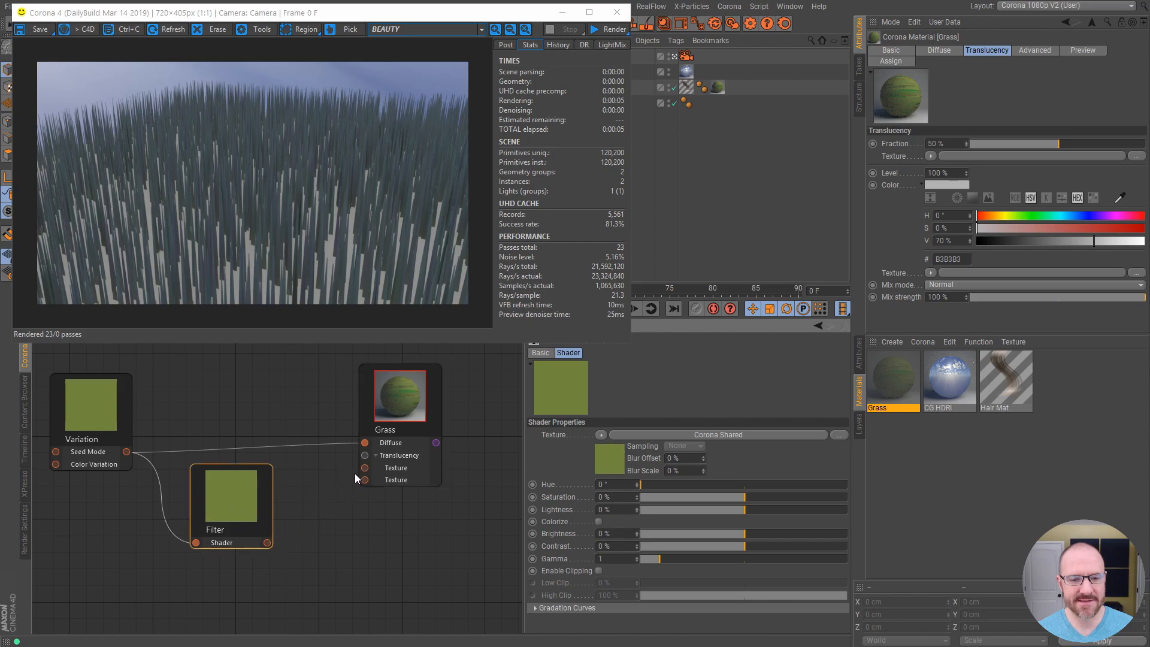
click(391, 422)
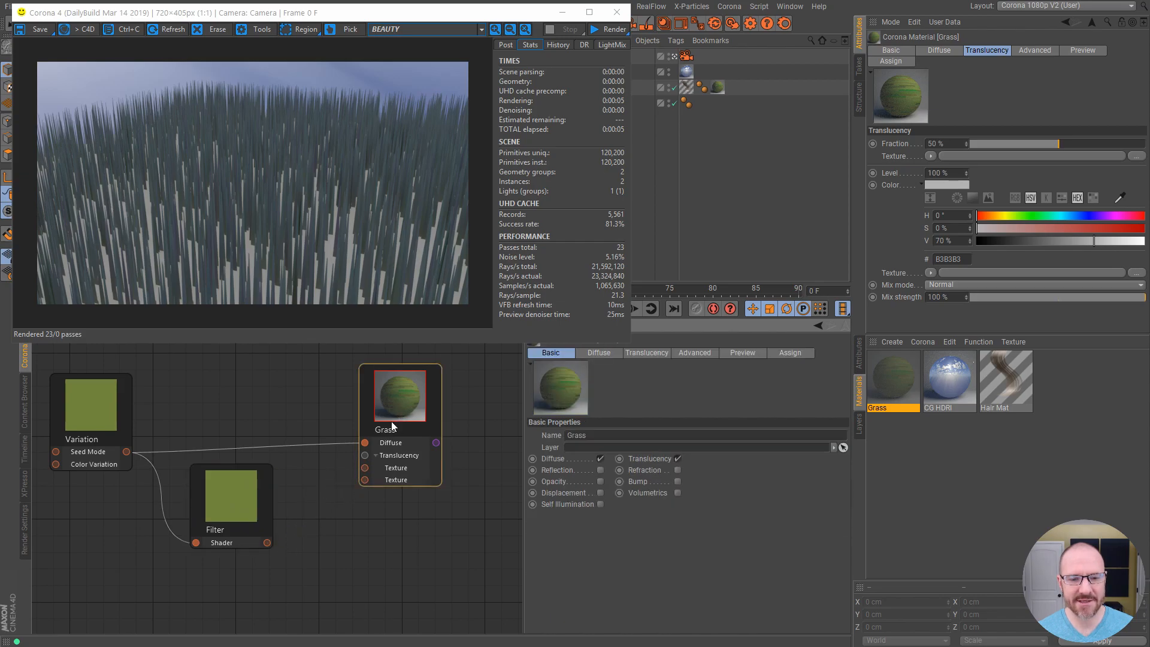
click(921, 184)
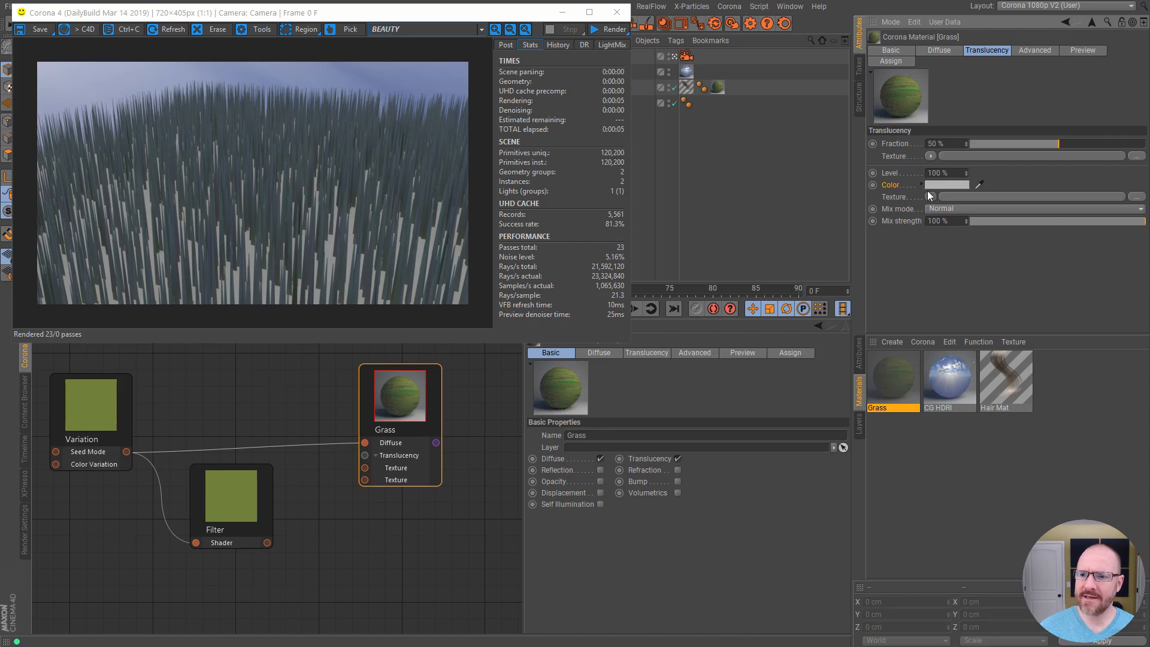
drag(267, 543, 365, 480)
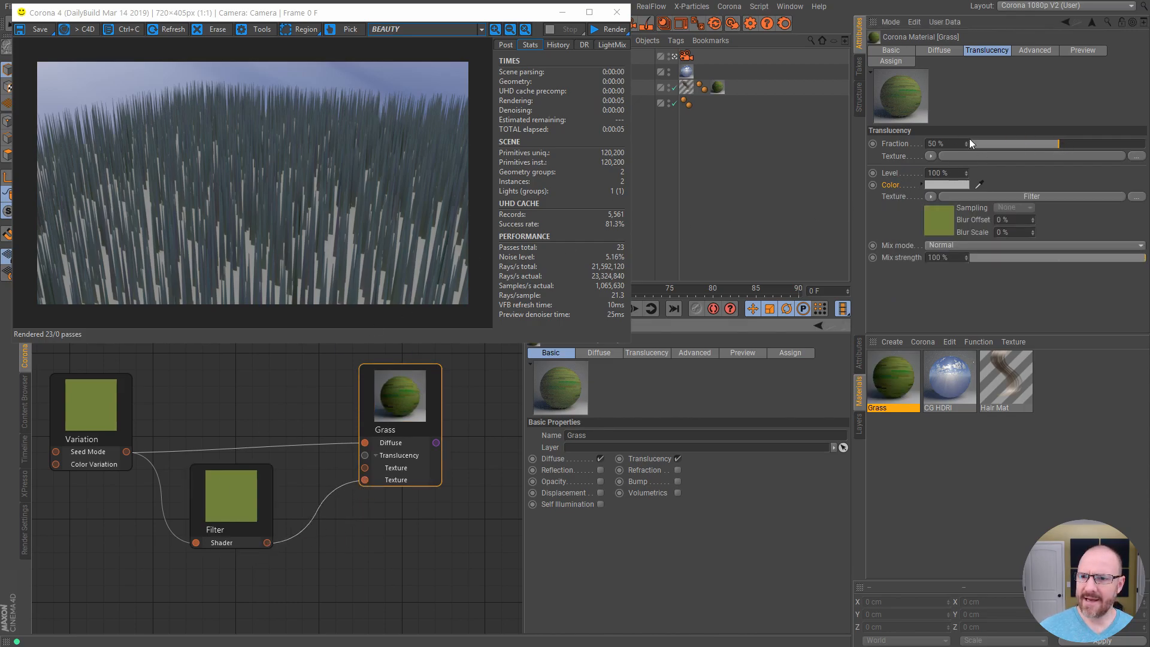
Tune the translucency Fraction, trying 40% and settling on 77%, while rendering the grass interactively with the whole plane in view
mouse_move(1056, 142)
mouse_down()
mouse_move(999, 146)
mouse_move(1042, 142)
mouse_up()
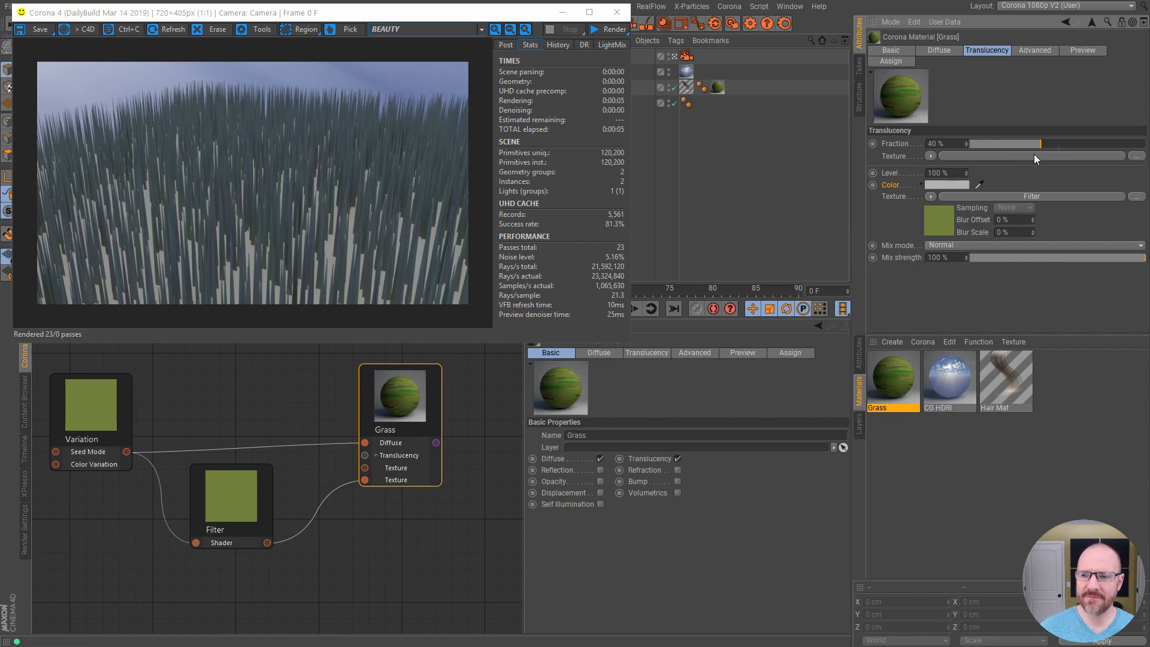
click(611, 30)
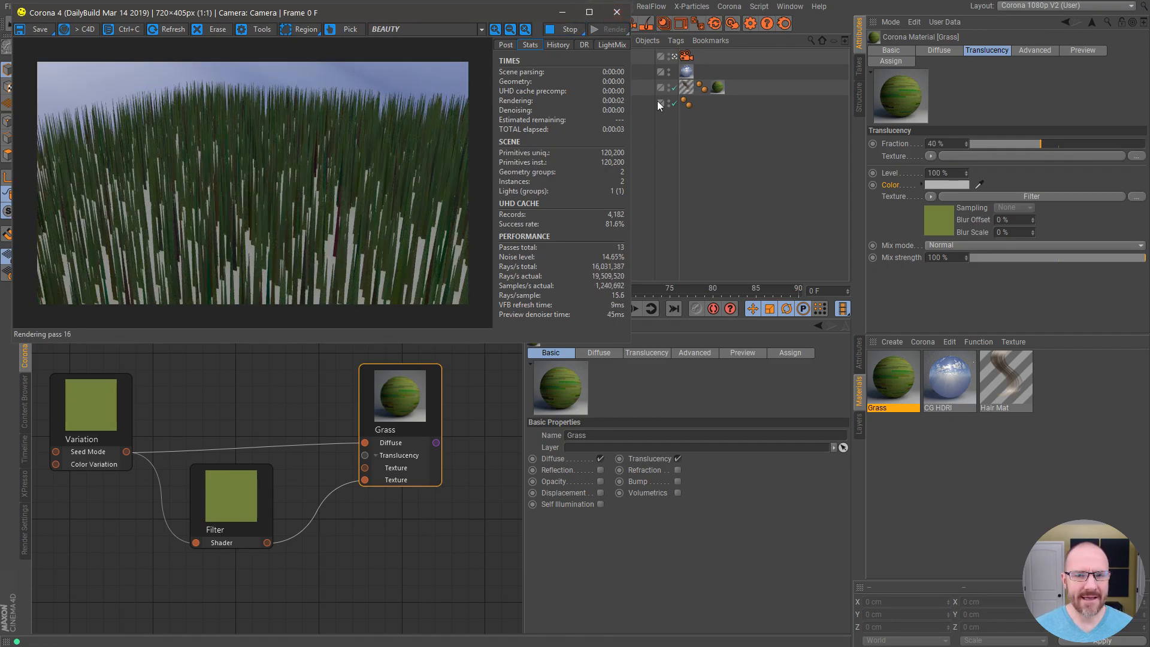
drag(500, 15, 502, 308)
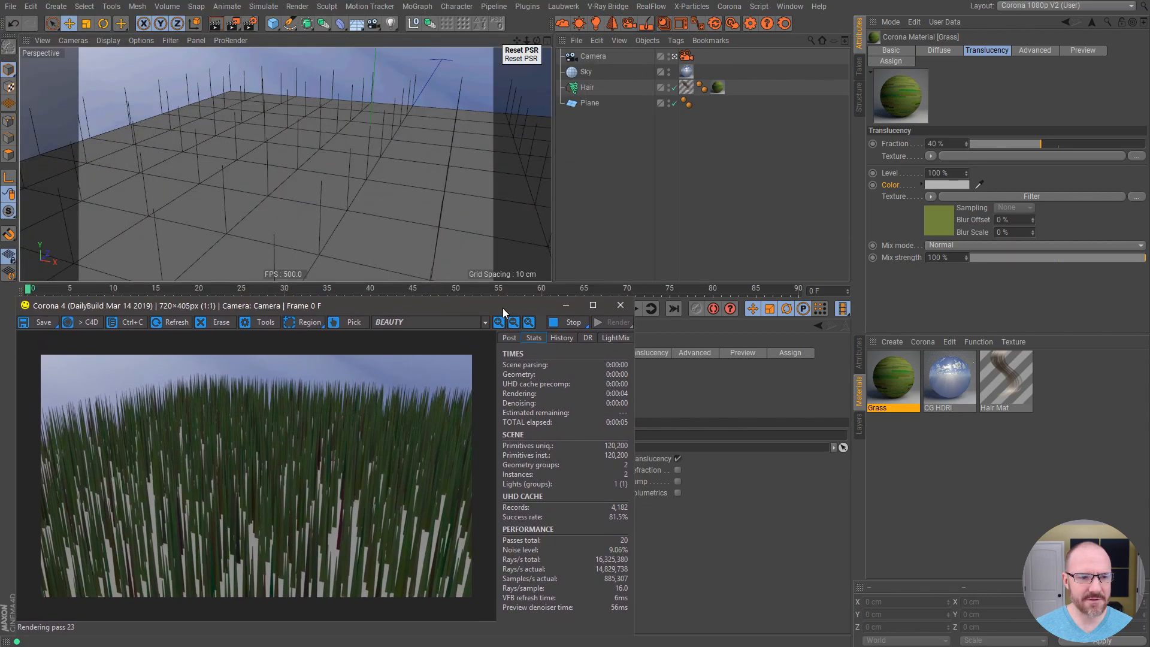
alt+drag(346, 157, 311, 149)
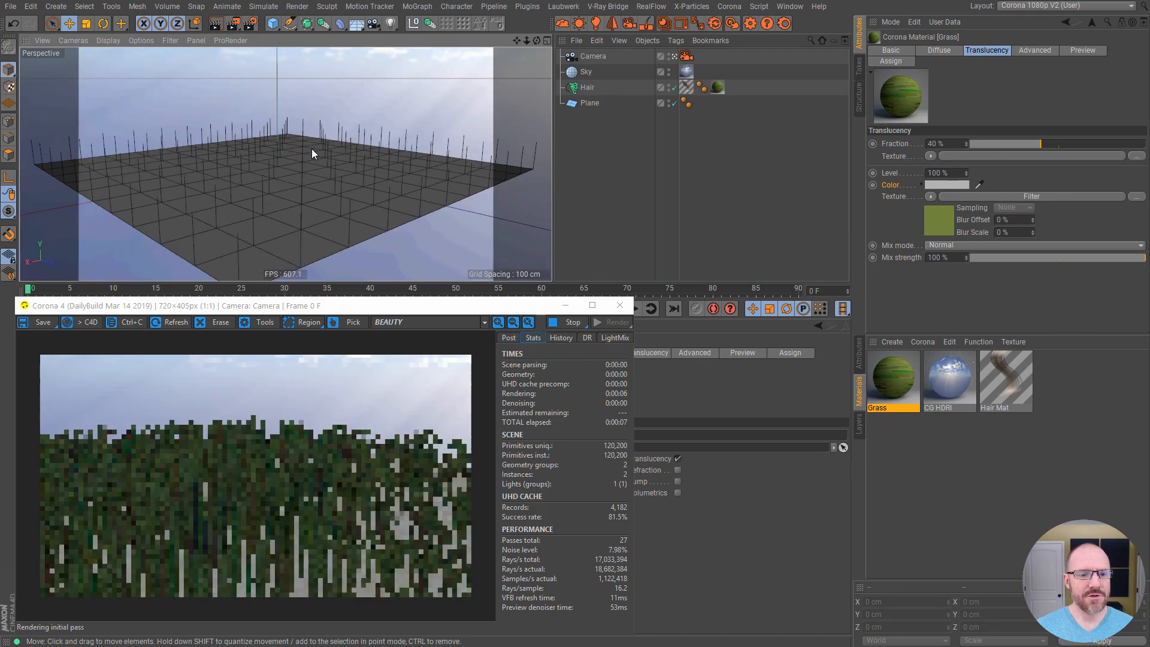
drag(1043, 144, 1107, 145)
Set the Filter shader's Saturation to -24% and its Lightness to 3%
drag(498, 307, 496, 18)
drag(235, 494, 247, 494)
mouse_move(731, 497)
mouse_down()
mouse_move(695, 497)
mouse_move(720, 496)
mouse_up()
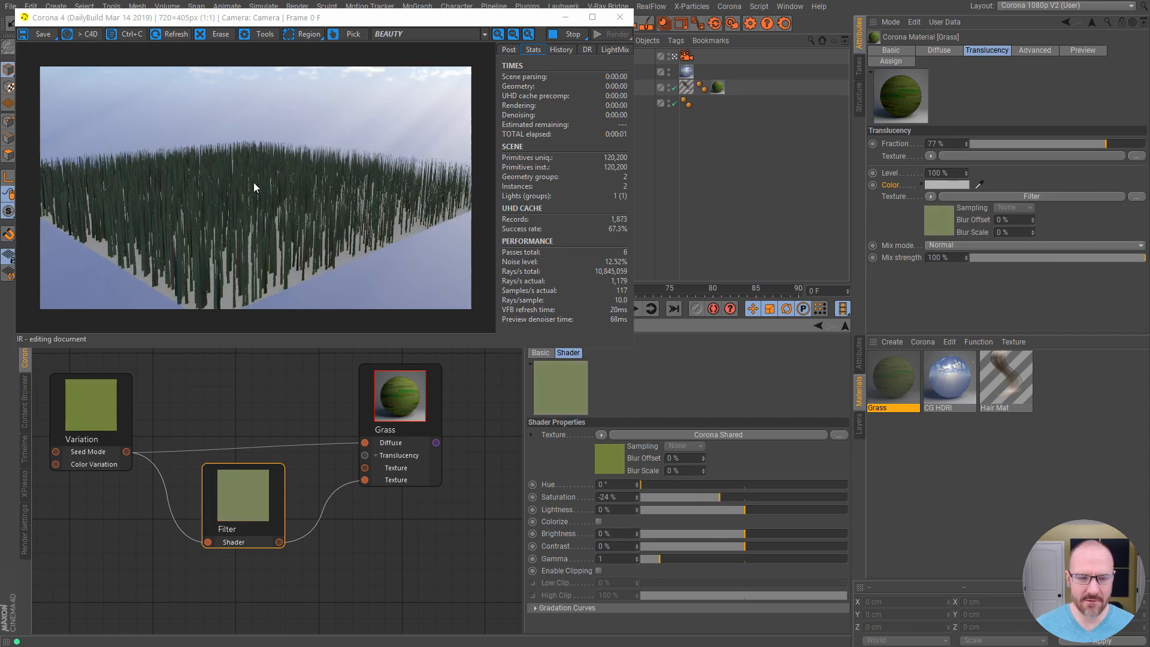
click(750, 511)
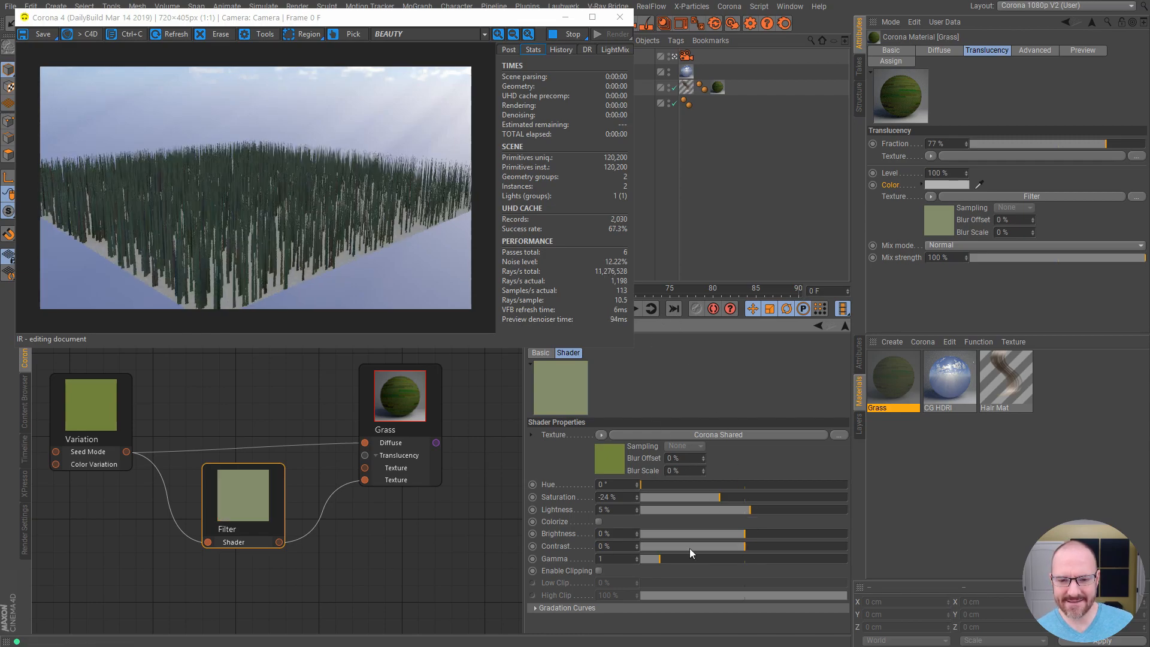
click(748, 510)
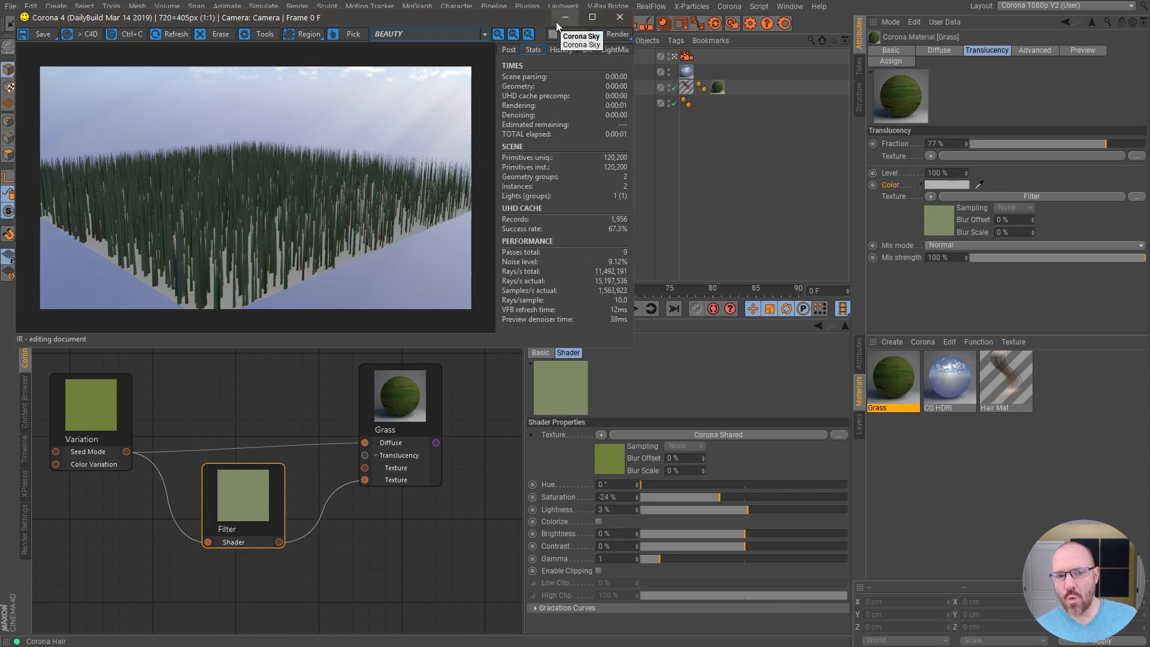
Enable Frizz on the Hair Mat material and render the grass interactively to check the effect
click(923, 390)
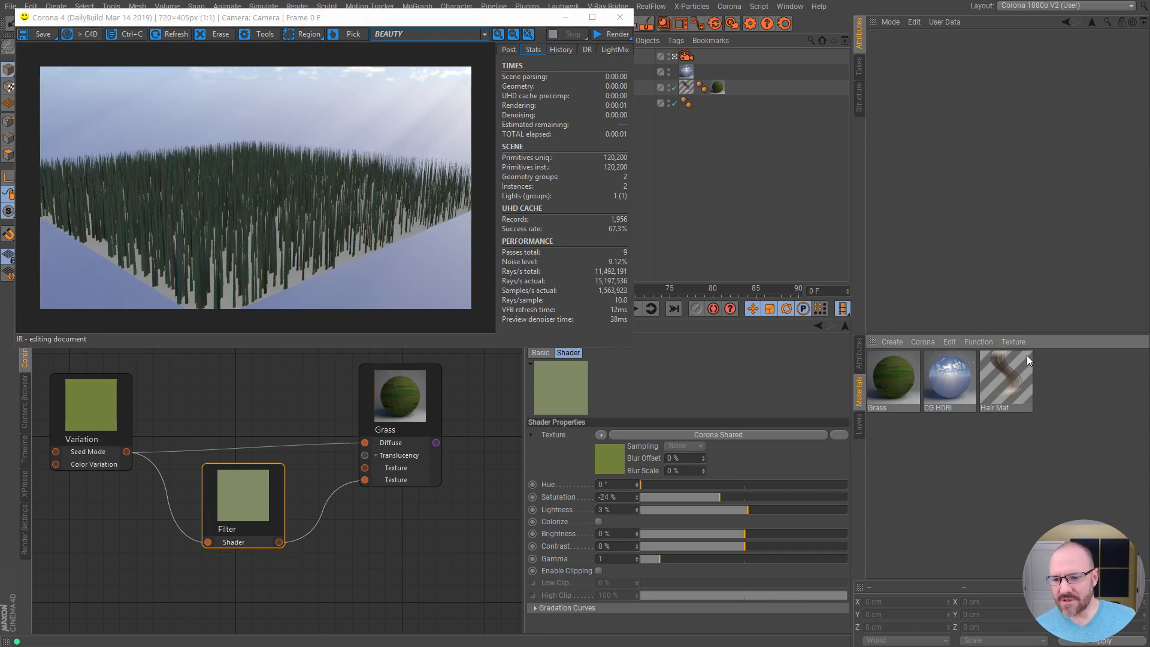
click(997, 381)
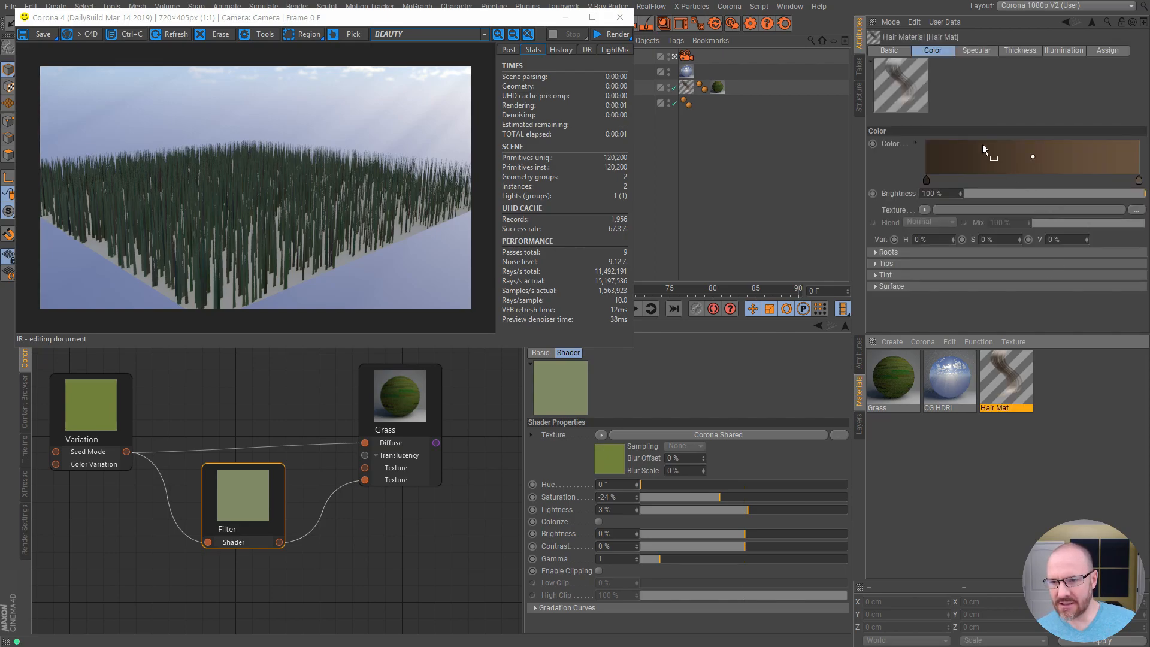
click(889, 51)
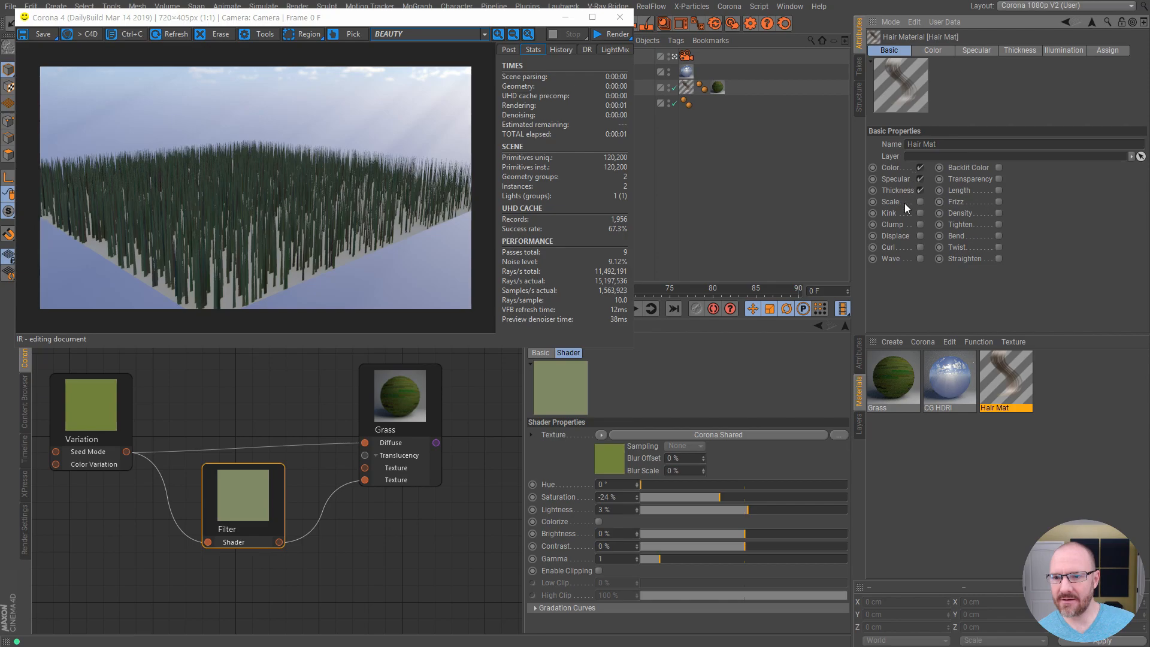
click(999, 202)
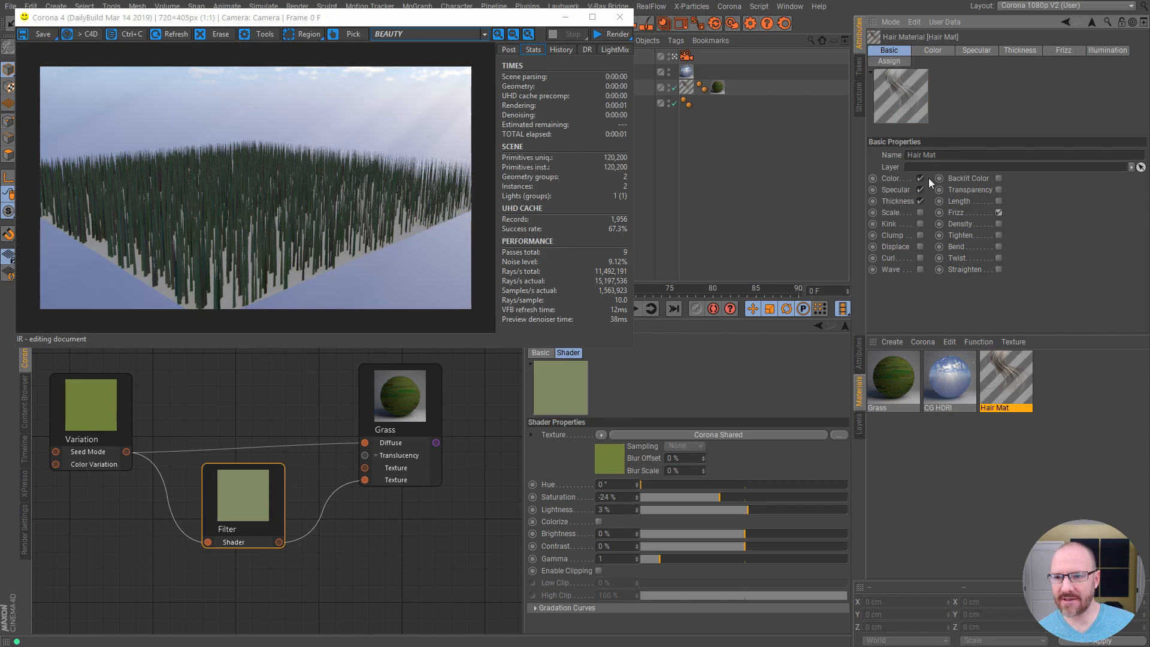
click(627, 33)
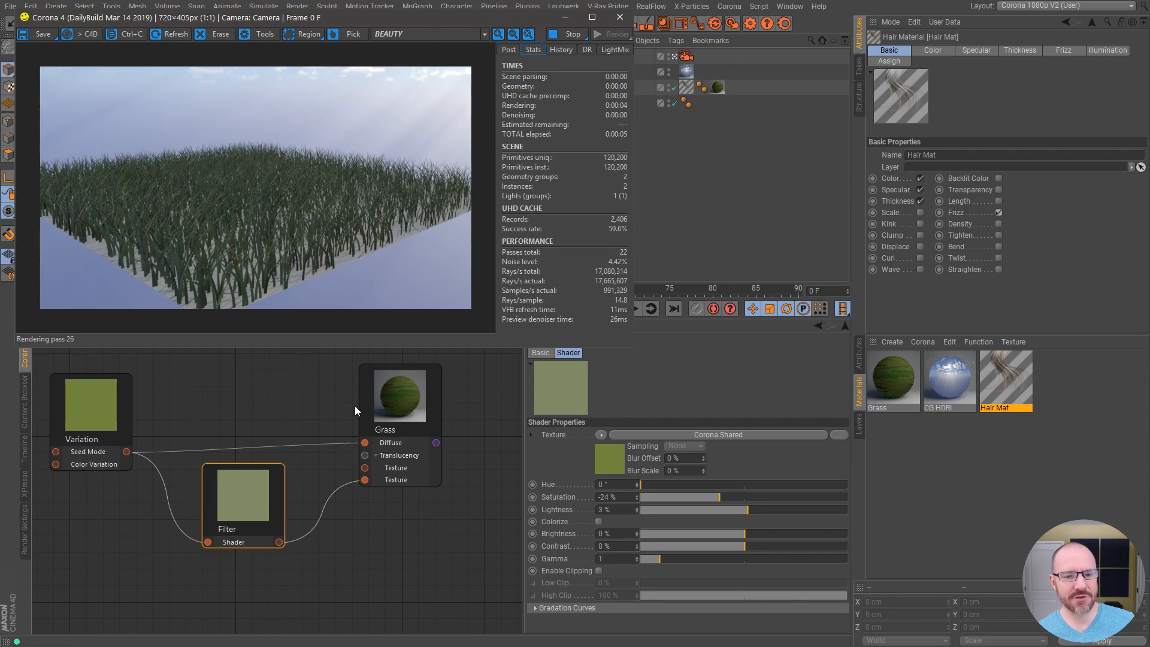
Nudge the Variation node slightly up in the node graph, stop the interactive render and close the frame buffer
click(117, 415)
drag(118, 414, 113, 407)
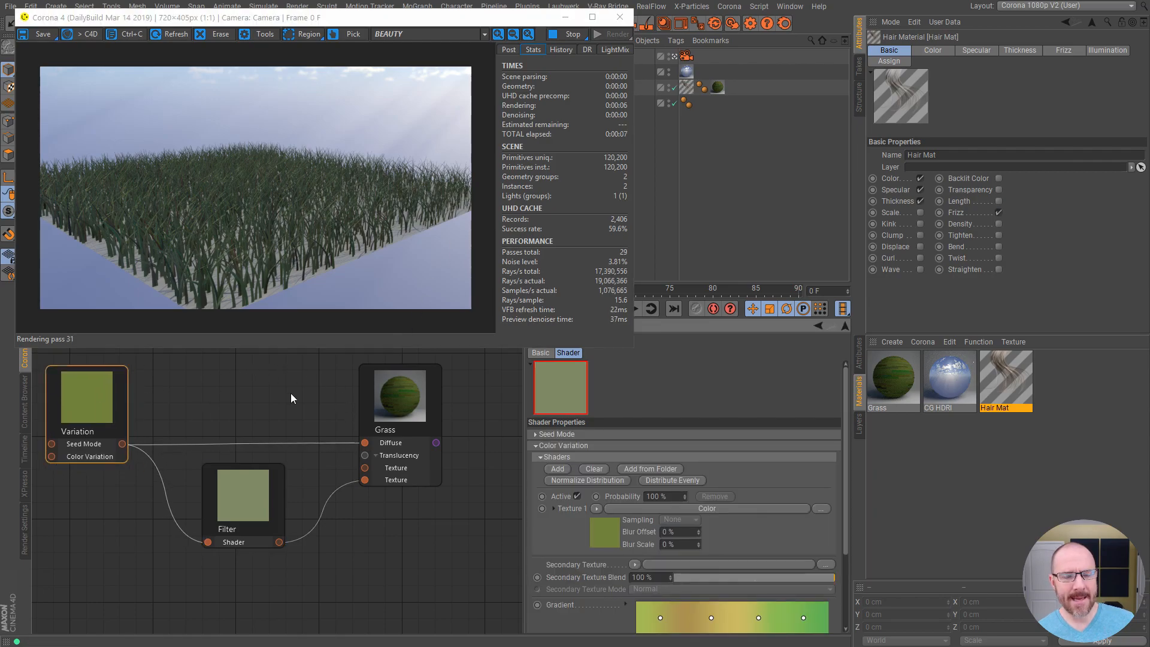
click(570, 38)
click(620, 17)
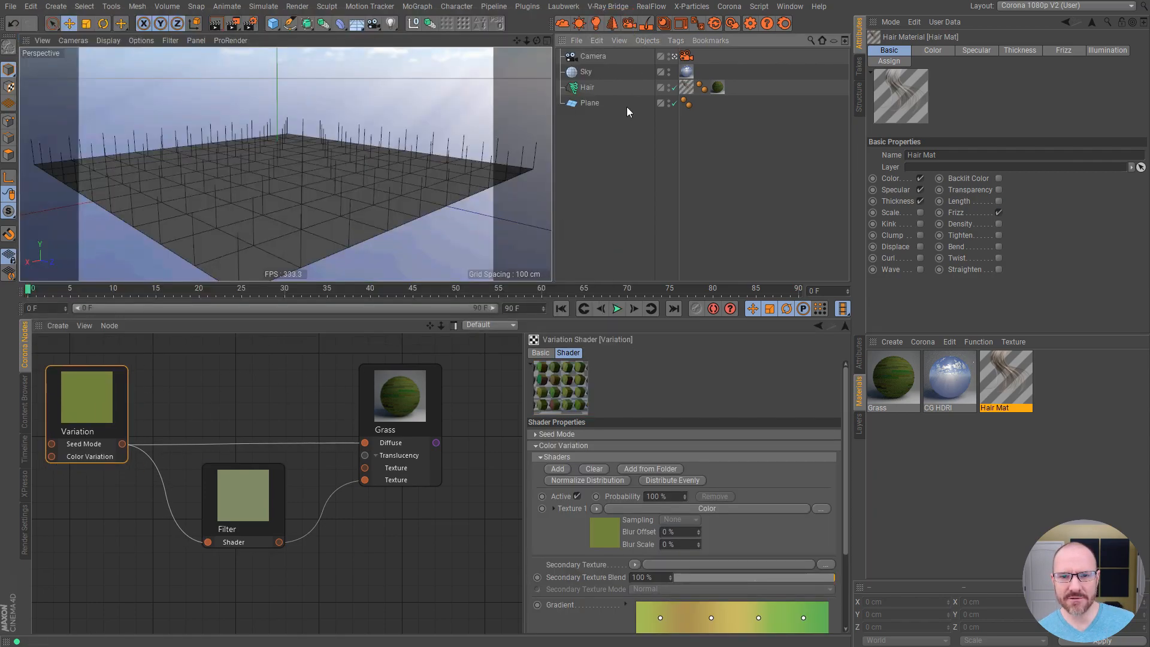
Examine the Hair object's Hairs, Editor and Guides settings, including interpolation, roots, growth and guide editing, for a blade orientation option
click(587, 88)
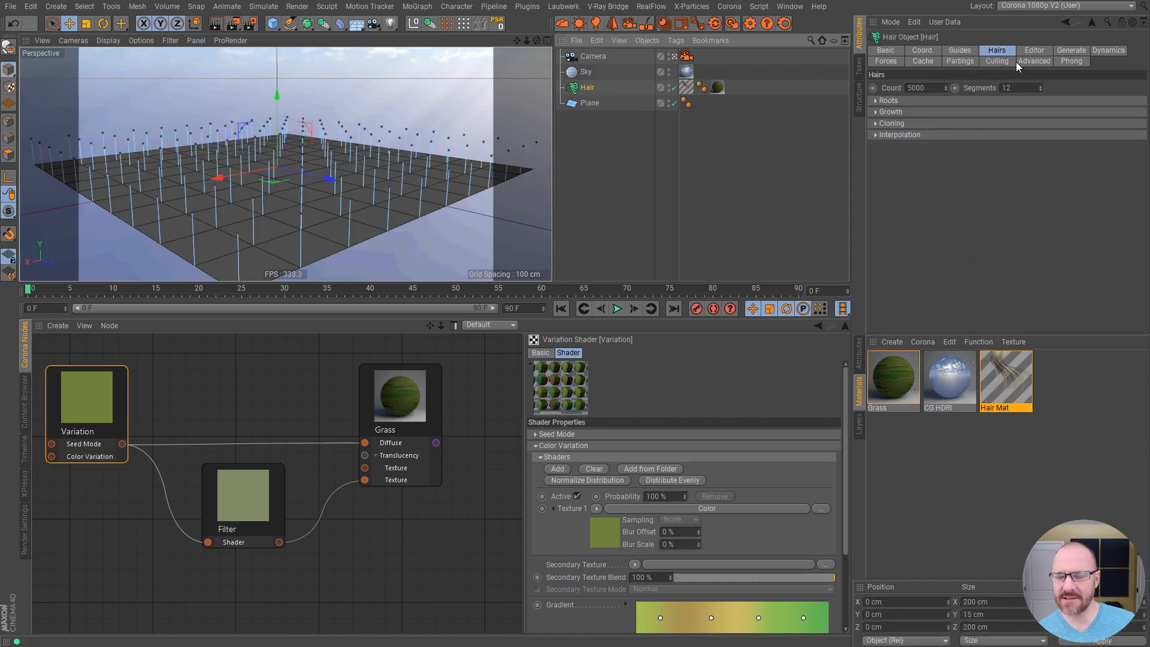
click(972, 53)
click(998, 53)
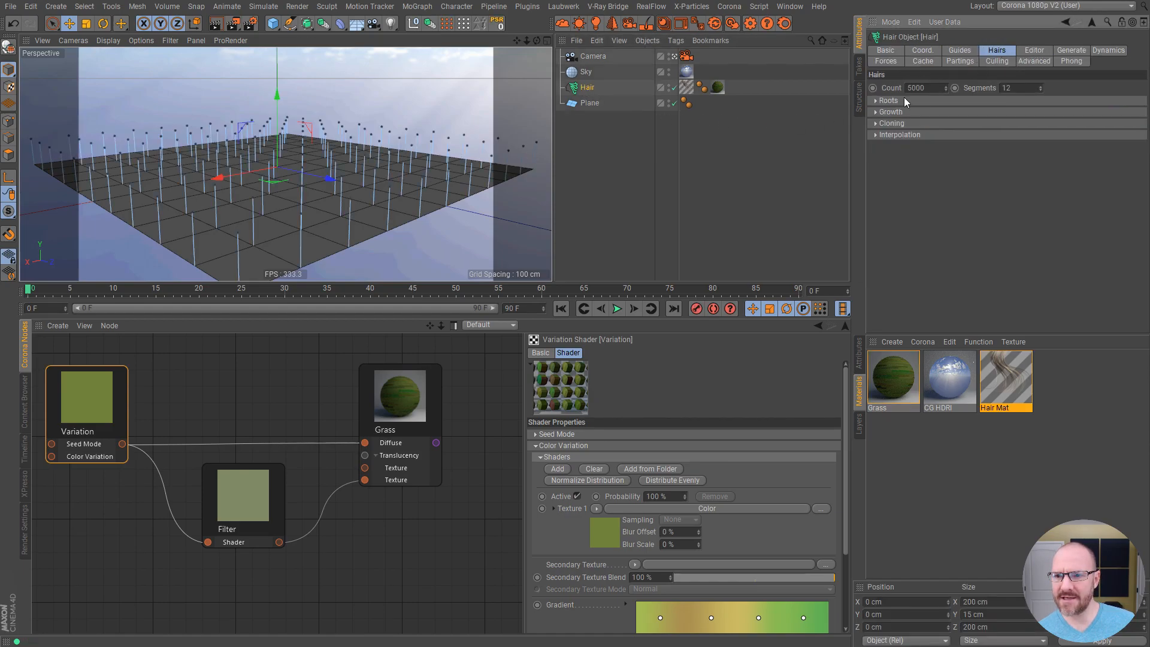
click(1039, 54)
click(959, 52)
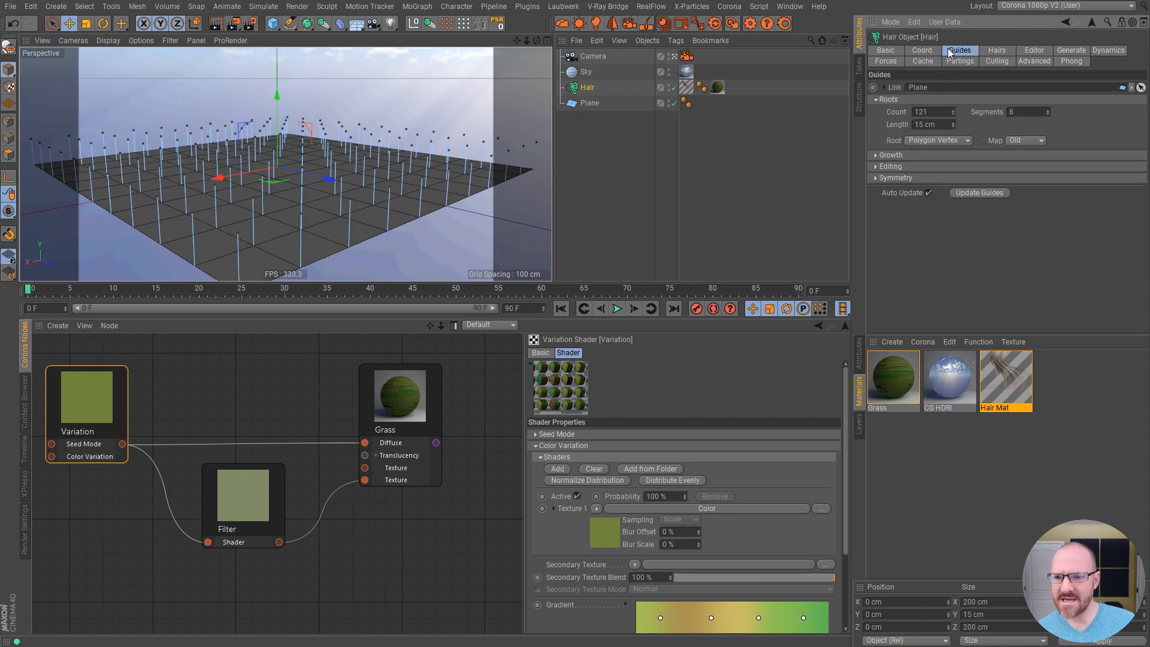
click(1013, 52)
click(905, 123)
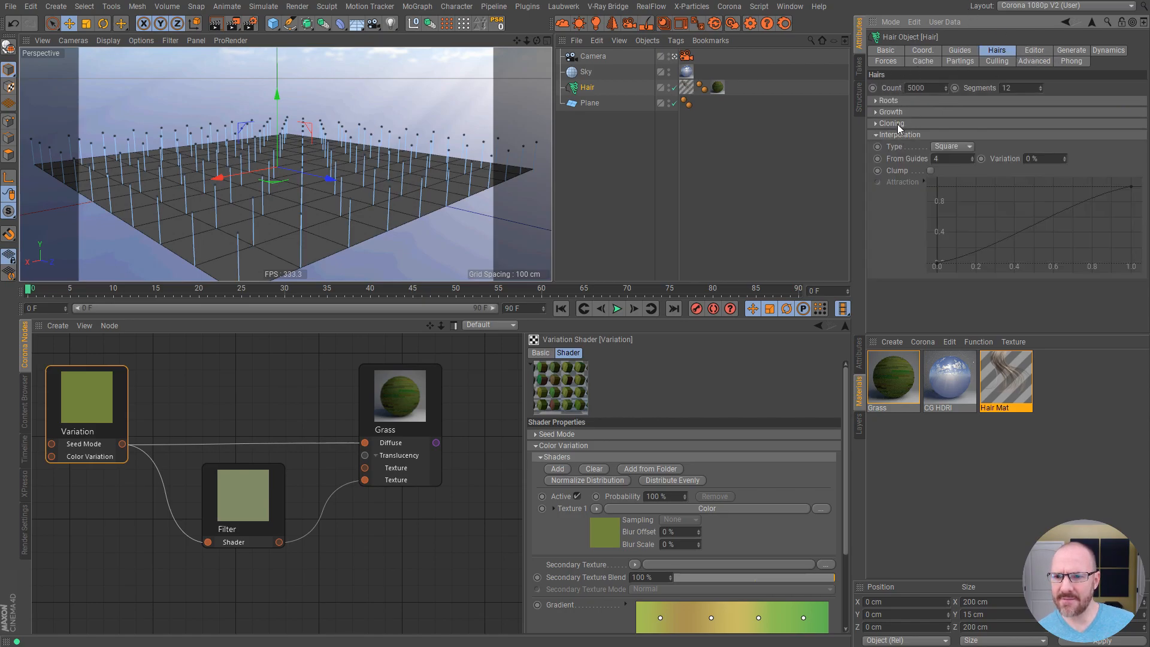
click(894, 112)
click(892, 101)
click(1035, 51)
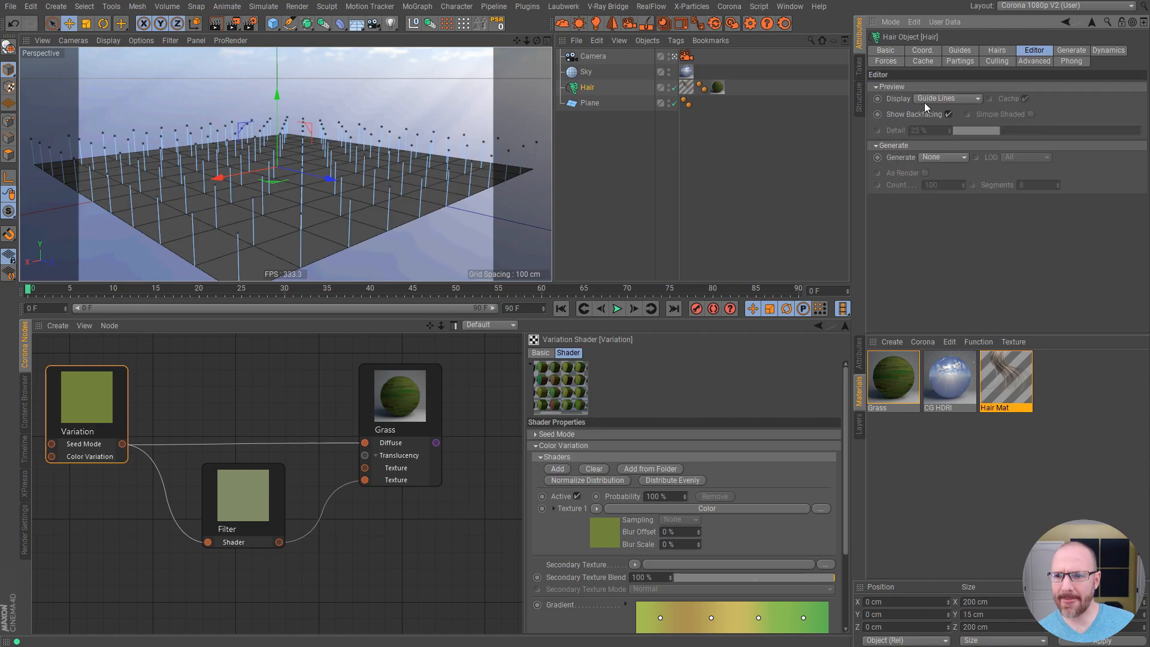
click(998, 53)
click(961, 52)
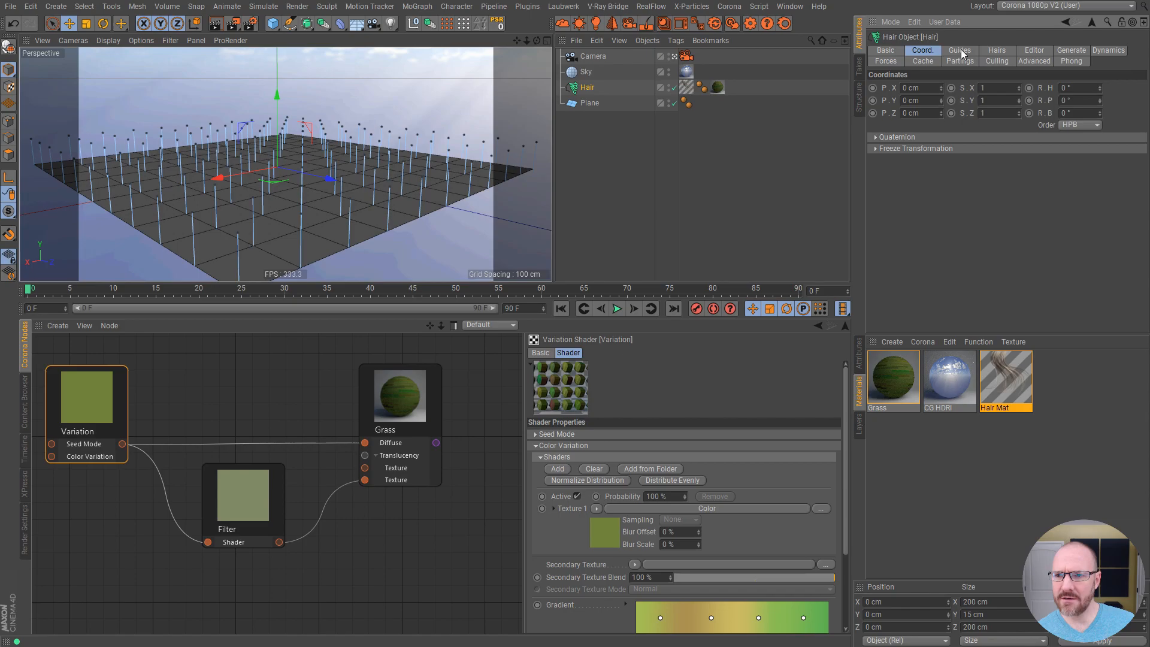
click(892, 167)
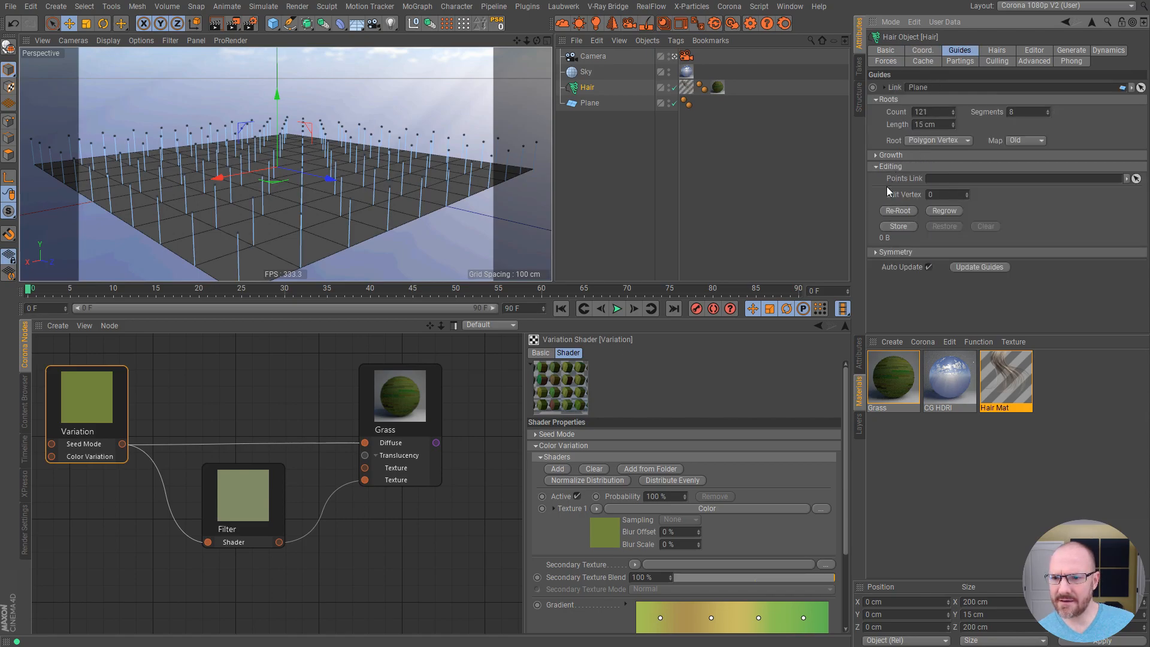
click(891, 155)
click(893, 155)
click(892, 168)
Look through the Hair object's roots, growth, cloning and interpolation groups, and check its Generate, Forces and Cache settings
click(998, 52)
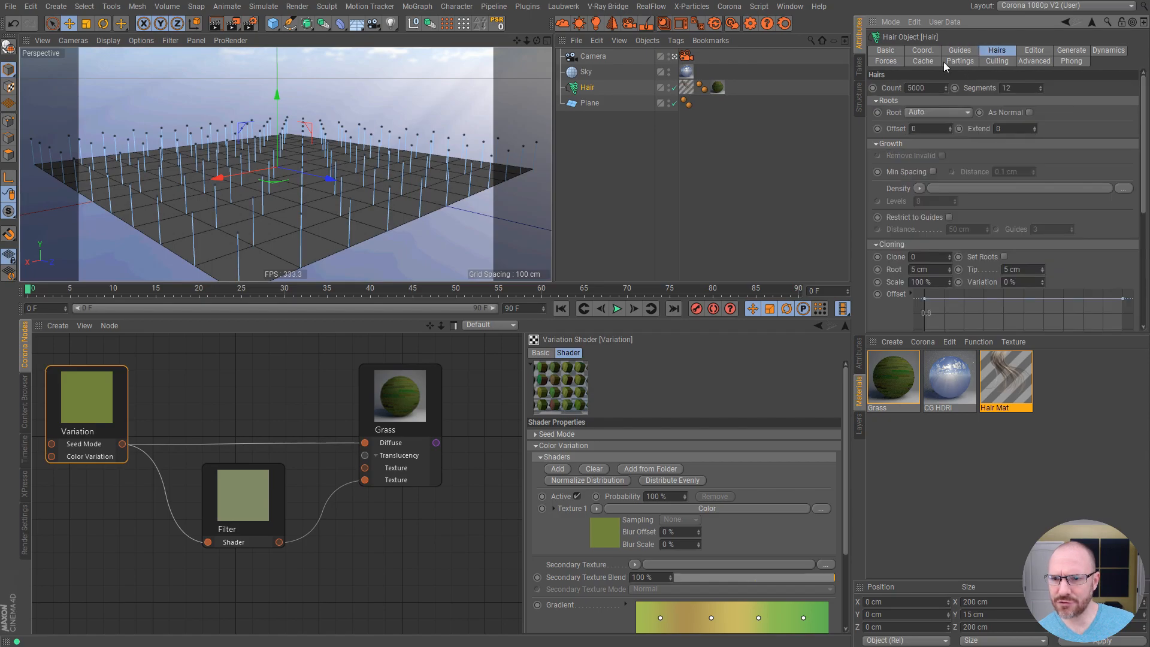
click(894, 102)
click(893, 113)
click(892, 125)
click(891, 135)
click(892, 102)
click(893, 102)
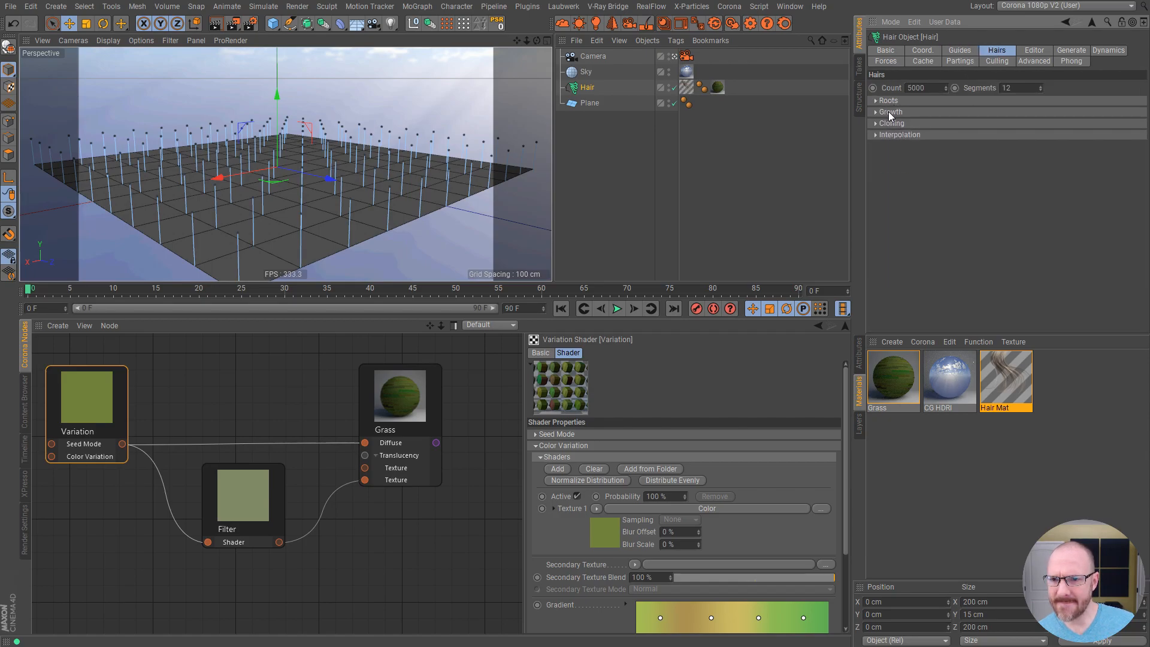
click(1040, 51)
click(1076, 51)
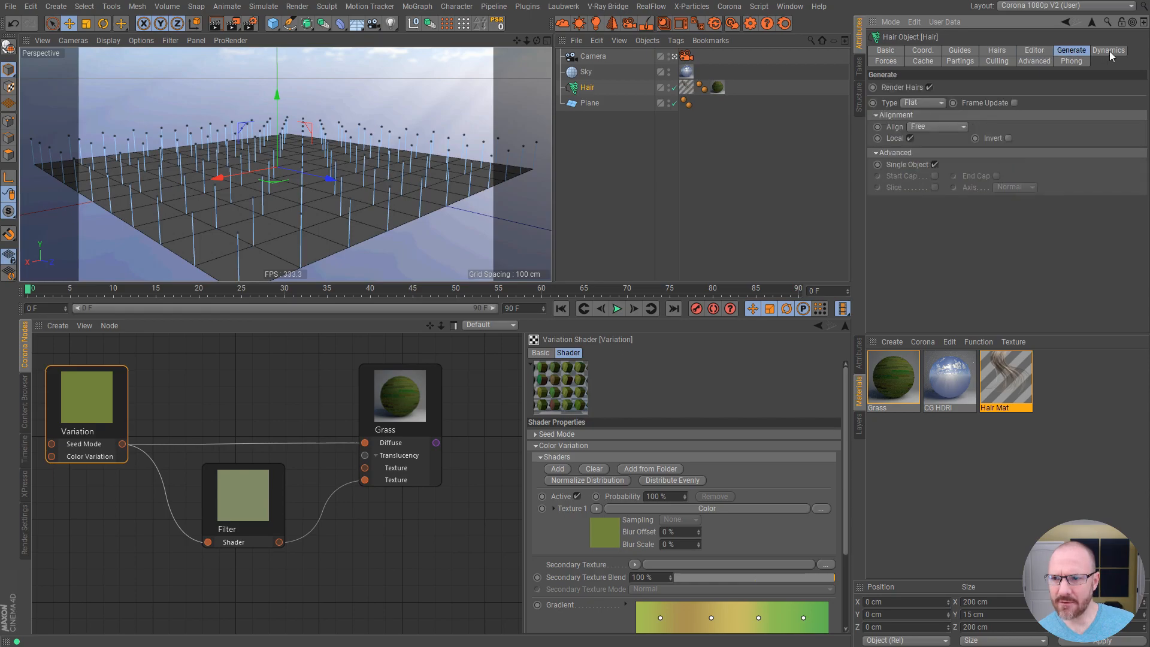
click(887, 62)
click(923, 62)
click(960, 51)
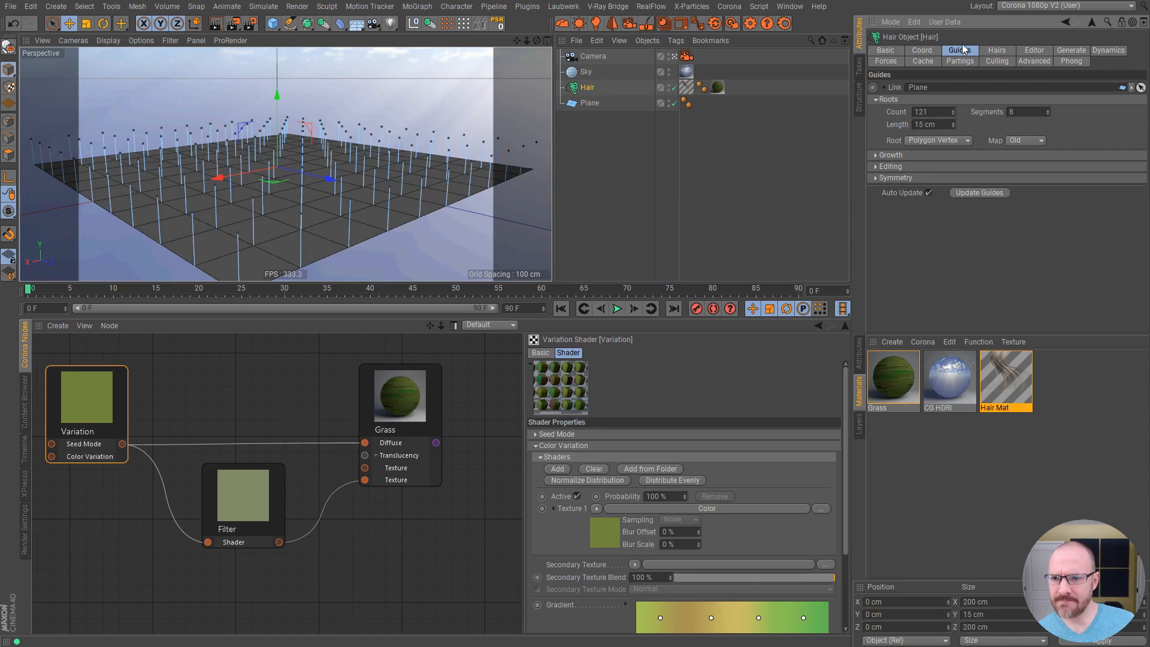
Recheck each group of the Hairs settings and revisit the Hair object's Editor, Cache, Forces and Guides settings for blade orientation
click(997, 52)
click(894, 101)
click(893, 100)
click(893, 111)
click(895, 111)
click(892, 124)
click(896, 124)
click(897, 135)
click(900, 135)
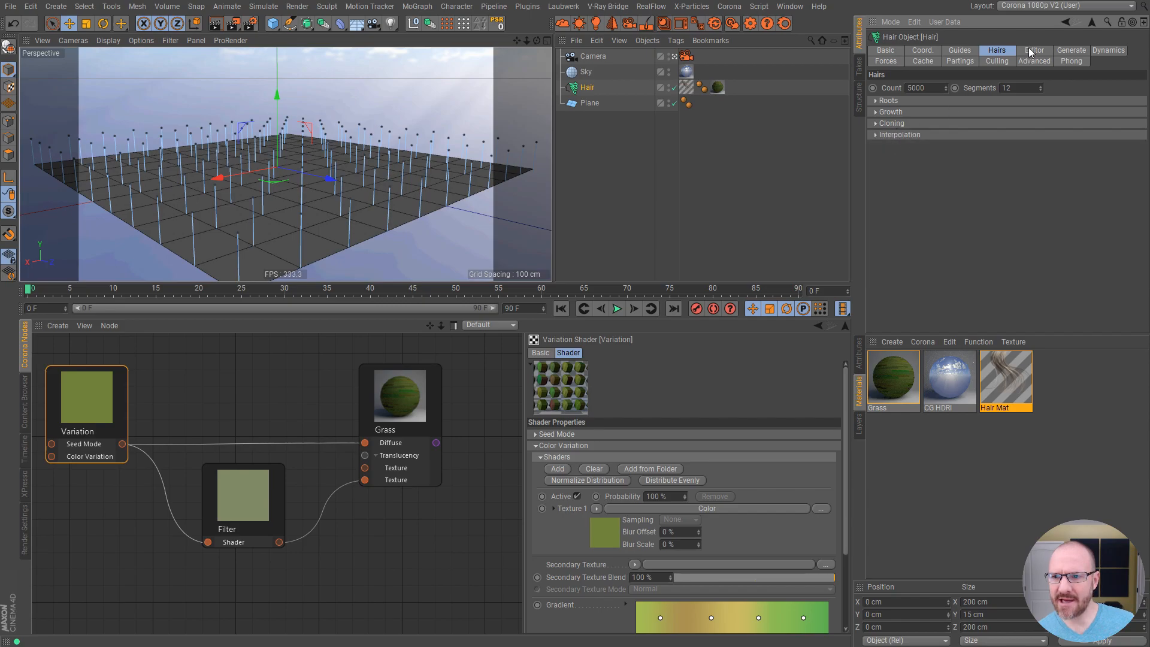
click(1035, 50)
click(926, 61)
click(879, 62)
click(930, 51)
click(965, 51)
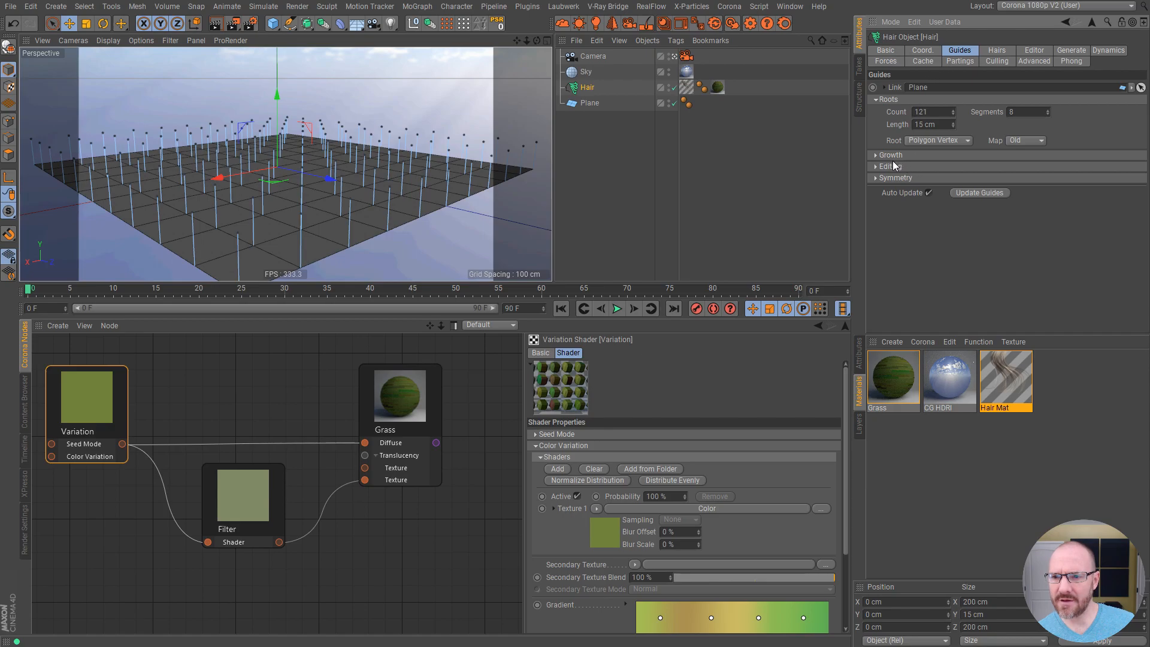
click(998, 51)
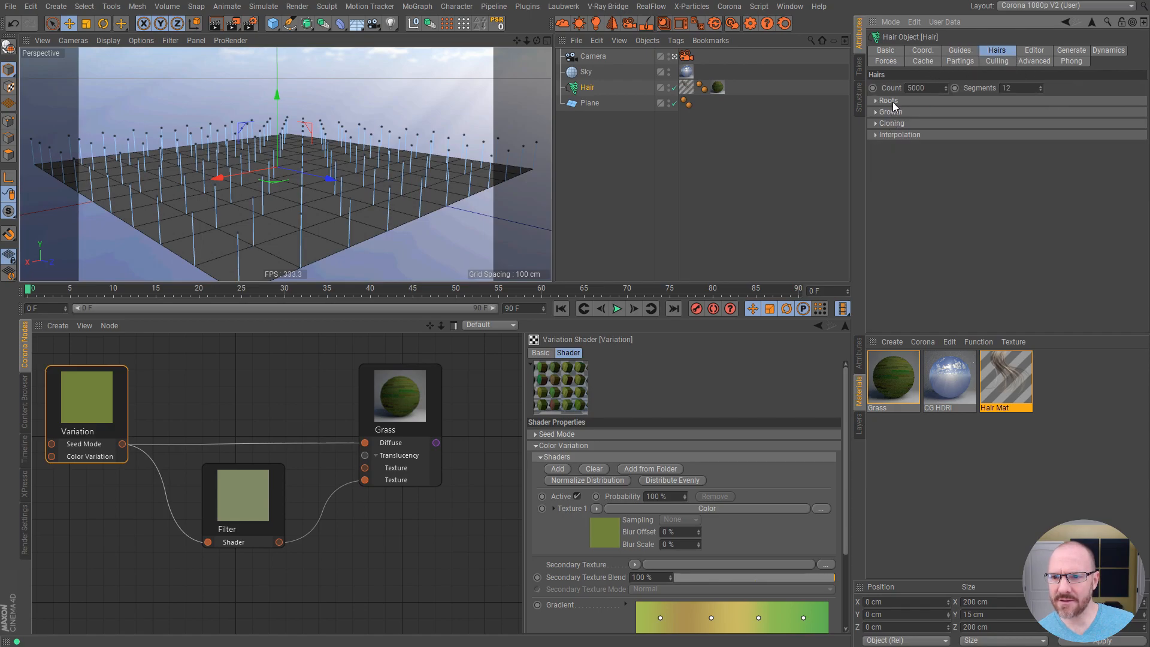
click(1046, 52)
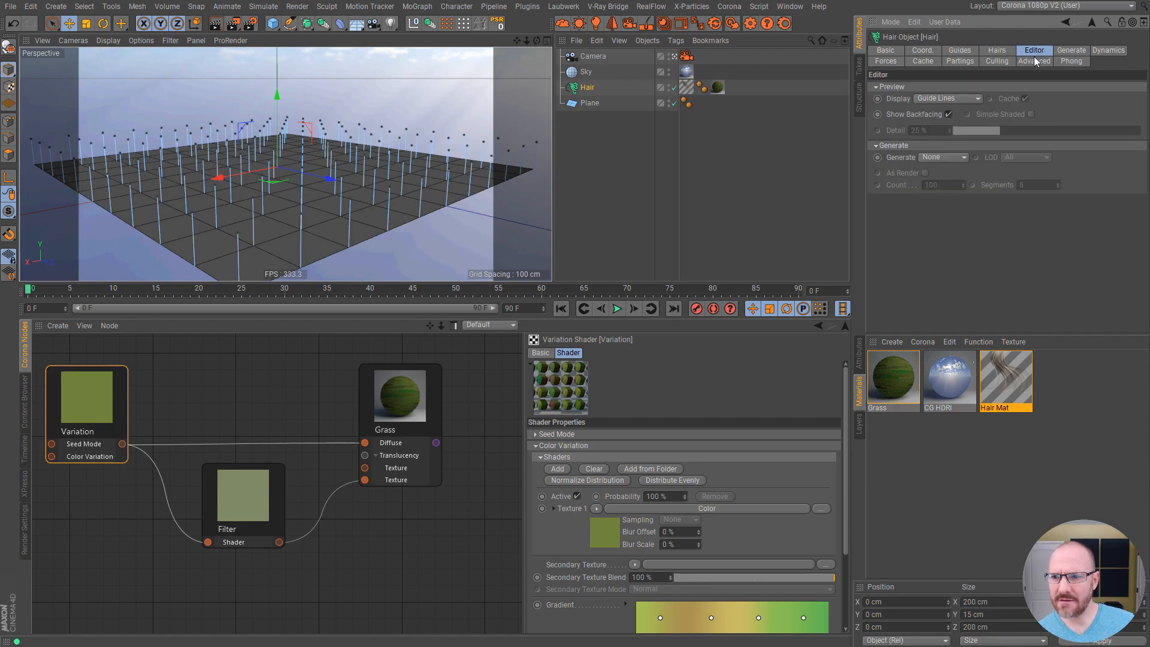
Set the alignment of the Hair object's generated flat blades to Random and deselect the object
click(945, 99)
click(1072, 51)
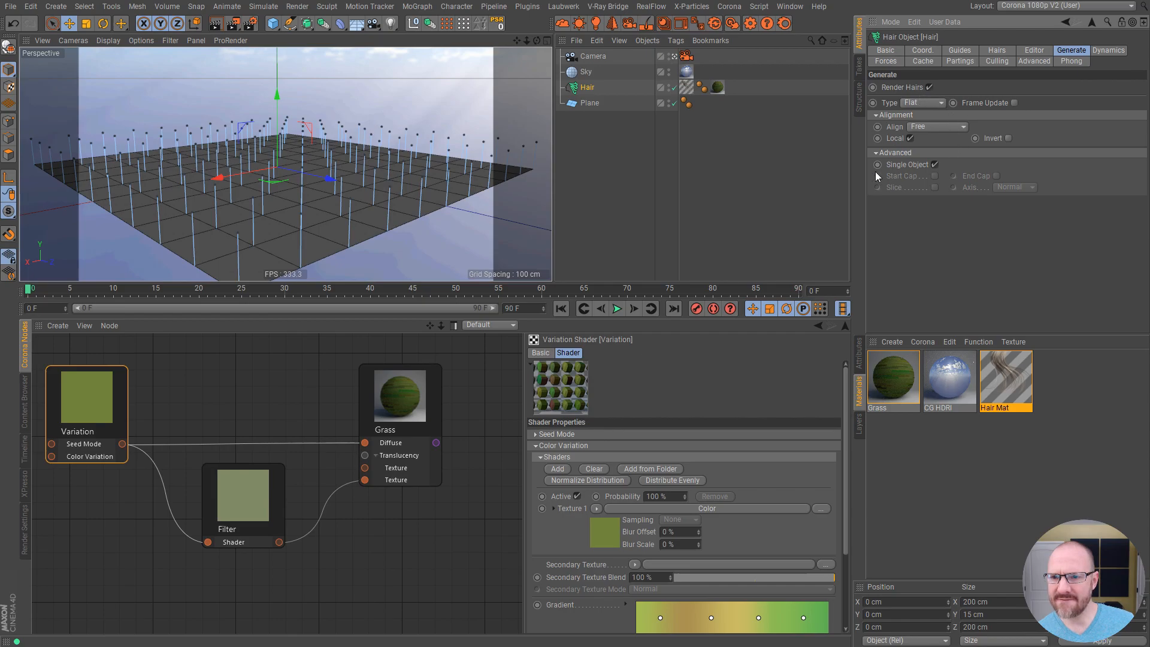
click(941, 127)
click(933, 204)
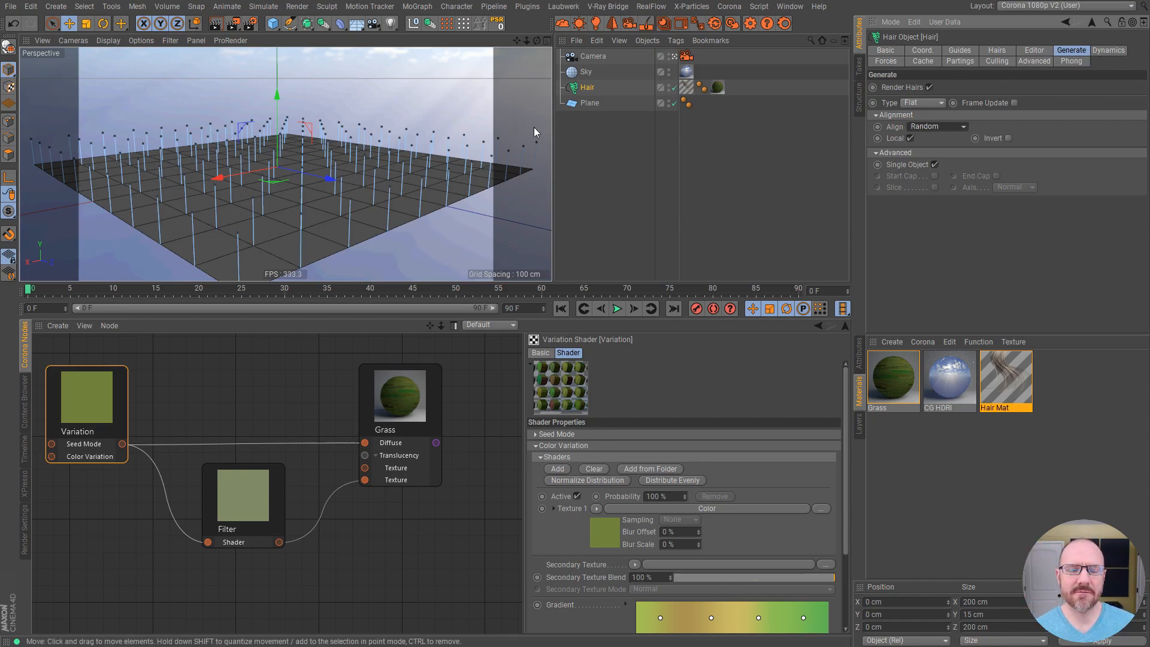
click(618, 181)
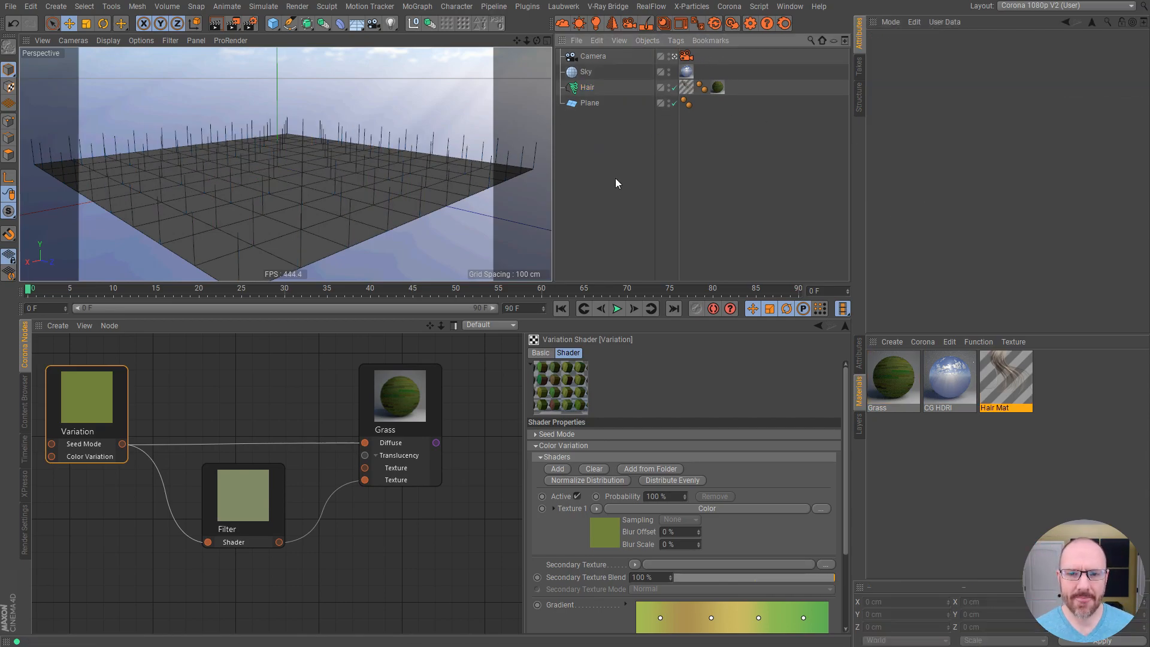
Render the grass interactively and move the camera down among the blades for a low close-up view
click(743, 23)
drag(403, 18, 405, 18)
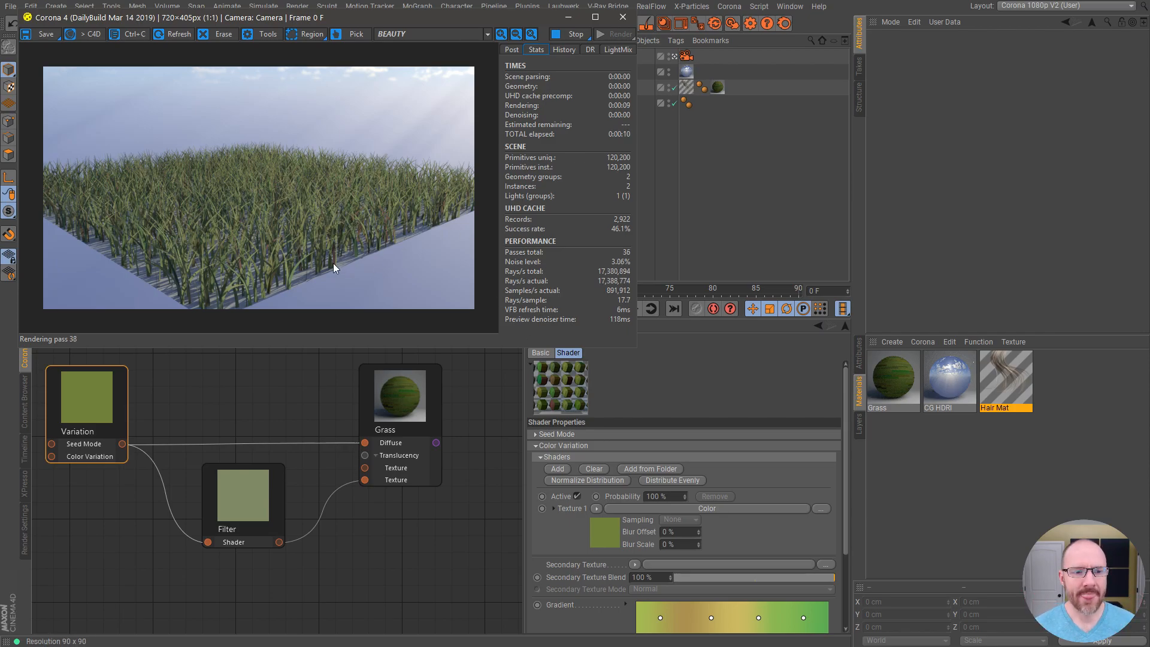
drag(507, 19, 515, 284)
mouse_move(292, 161)
alt+right_down()
mouse_move(343, 159)
mouse_move(309, 148)
alt+right_up()
alt+drag(300, 171, 369, 124)
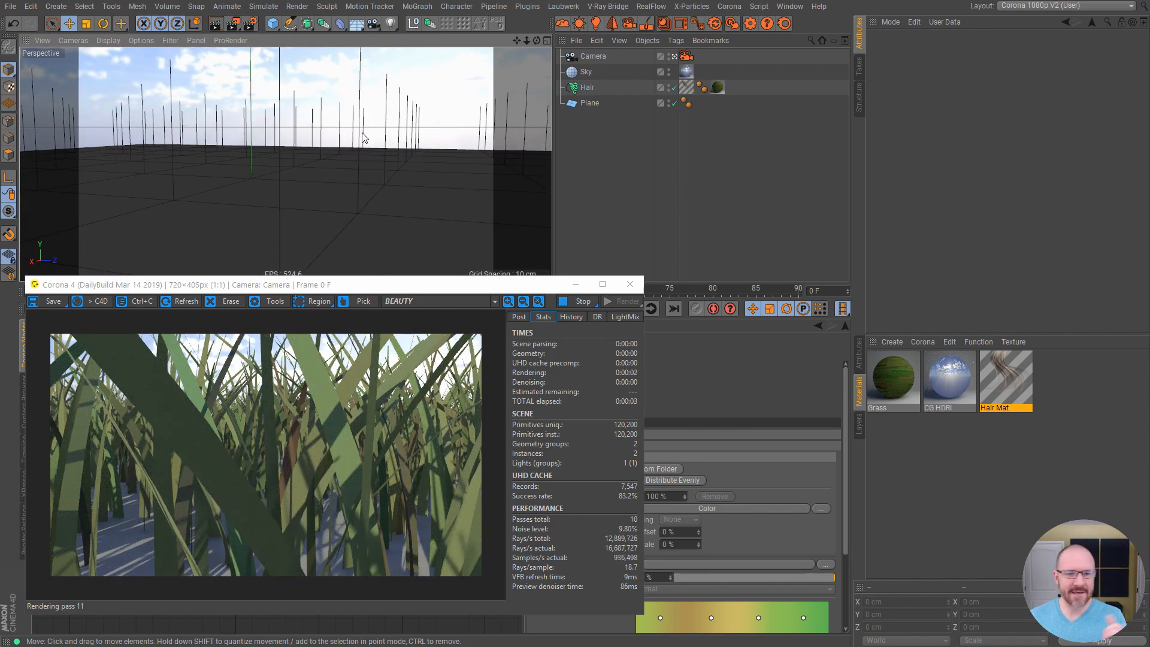
drag(371, 291, 366, 22)
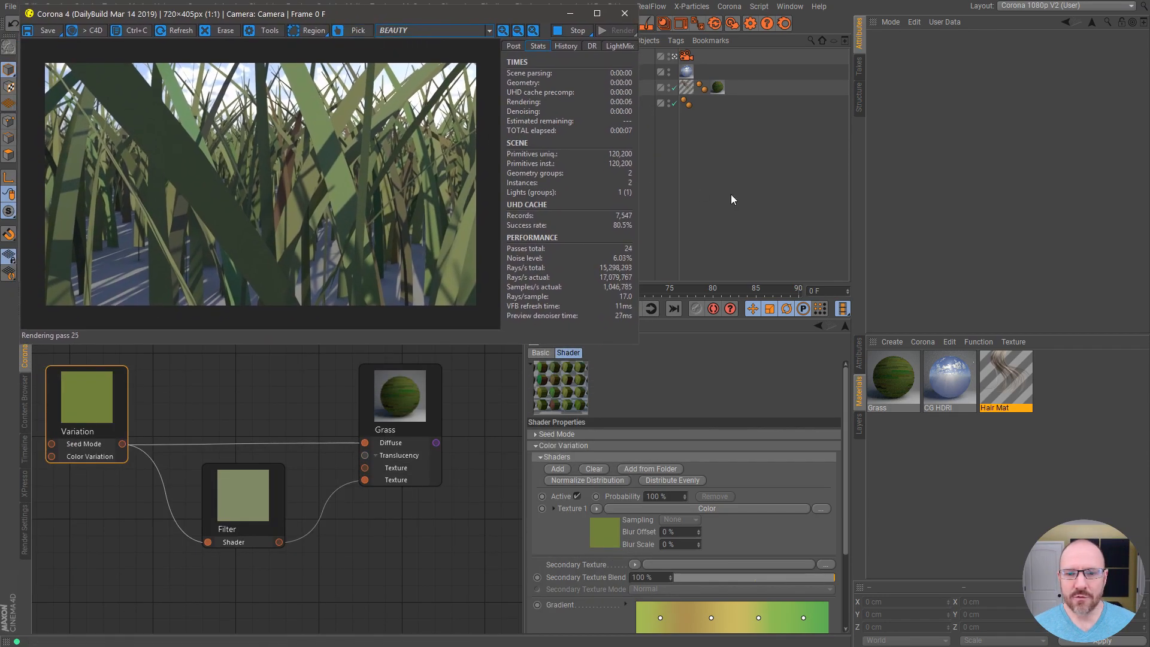
Add a new Gradient shader to the node graph and place it above the Filter node
right_click(211, 379)
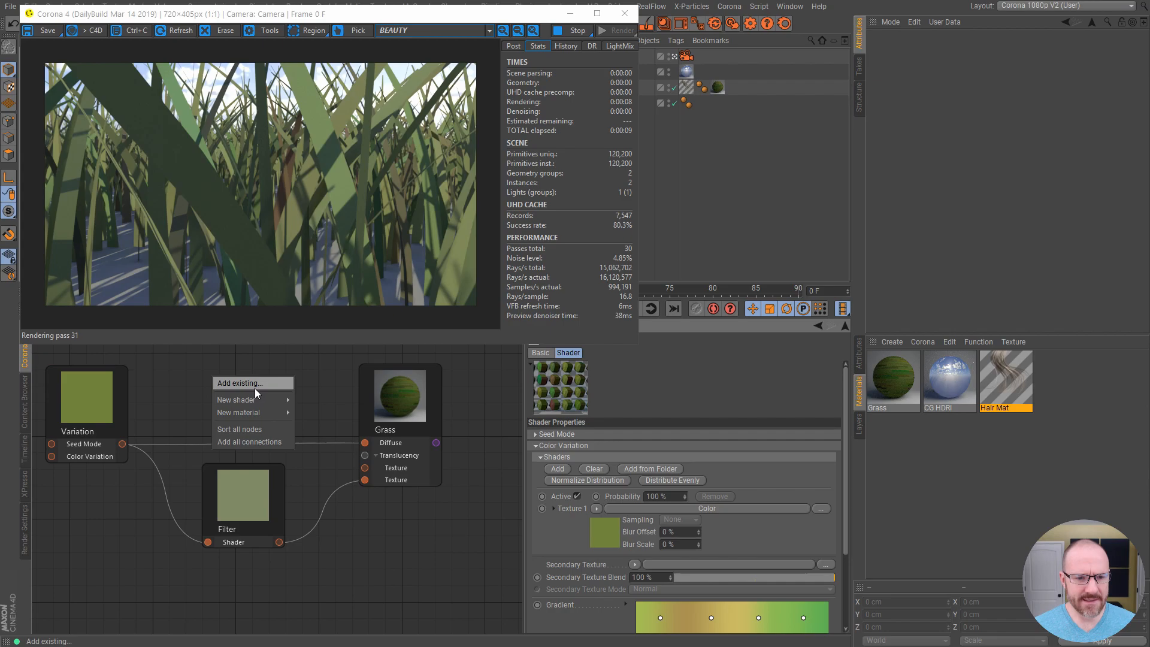
mouse_move(253, 400)
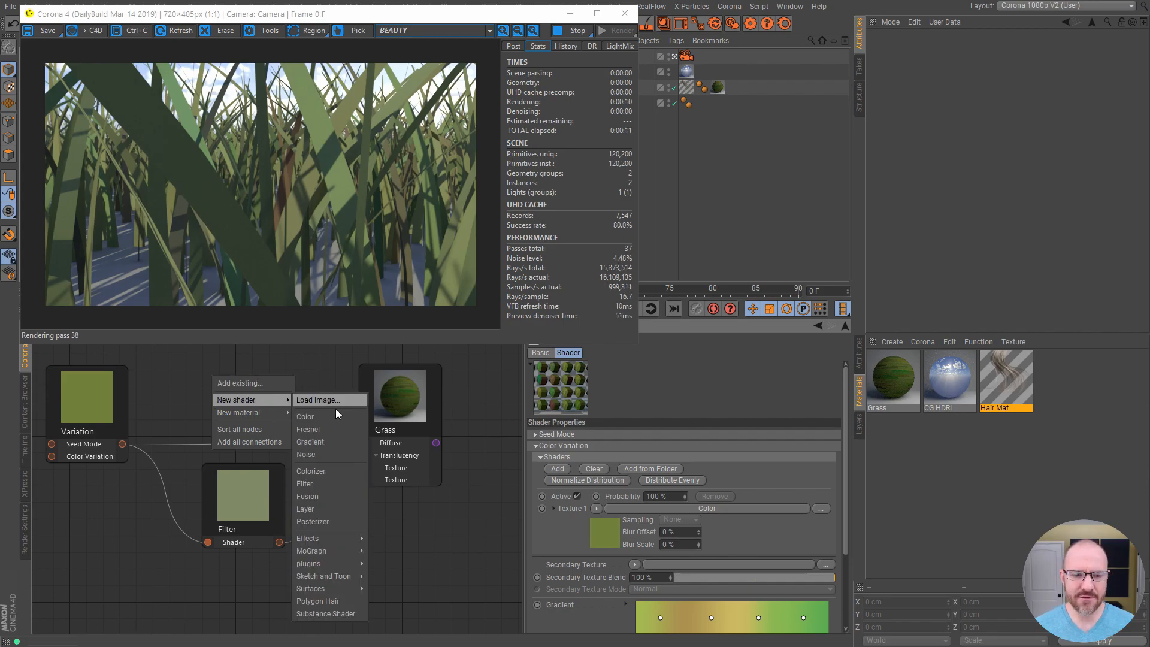
click(322, 444)
drag(214, 377, 239, 392)
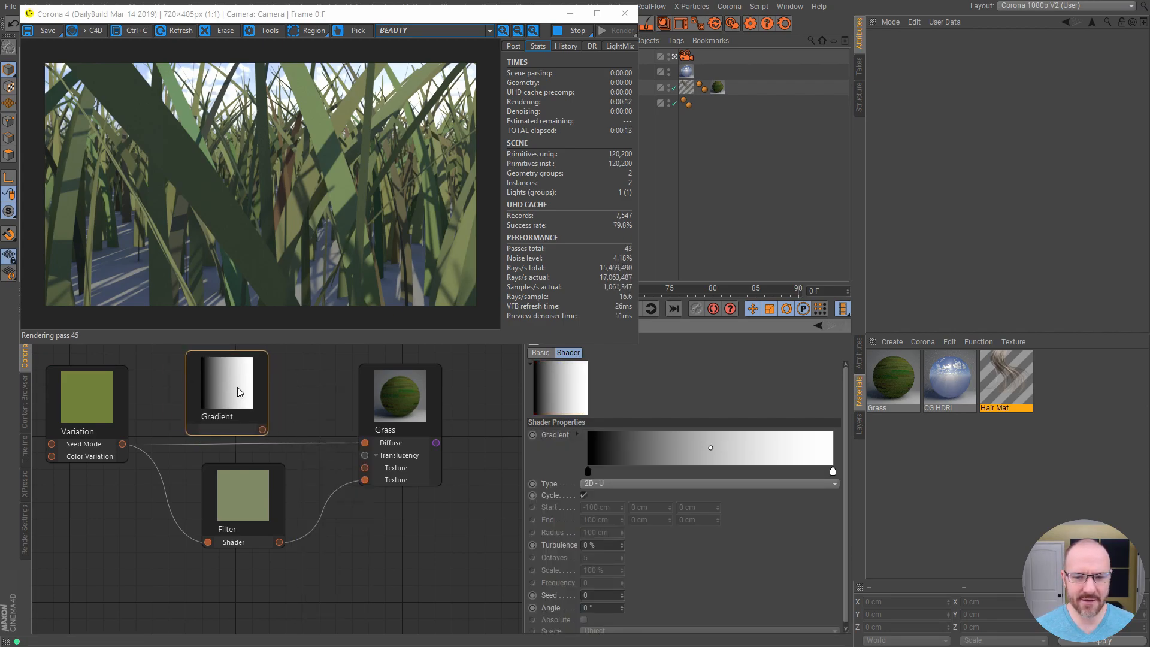
Stop the render and make the gradient white-black-white, adding a white knot at the start and placing the black knot at about 50%
drag(587, 471, 719, 472)
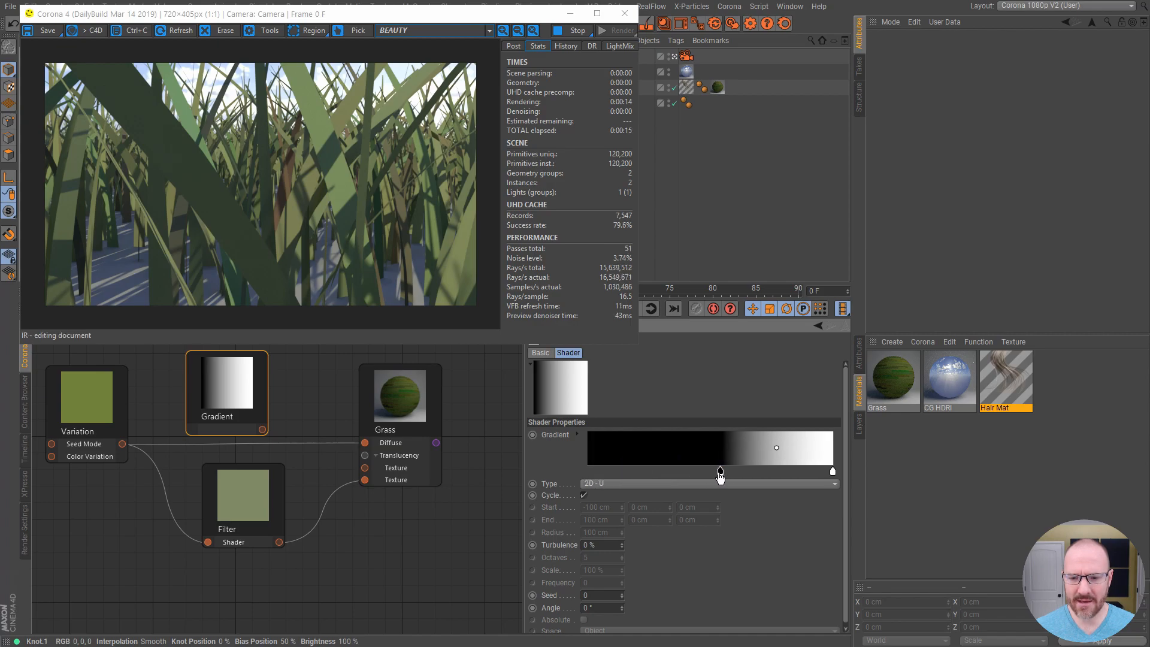
click(572, 30)
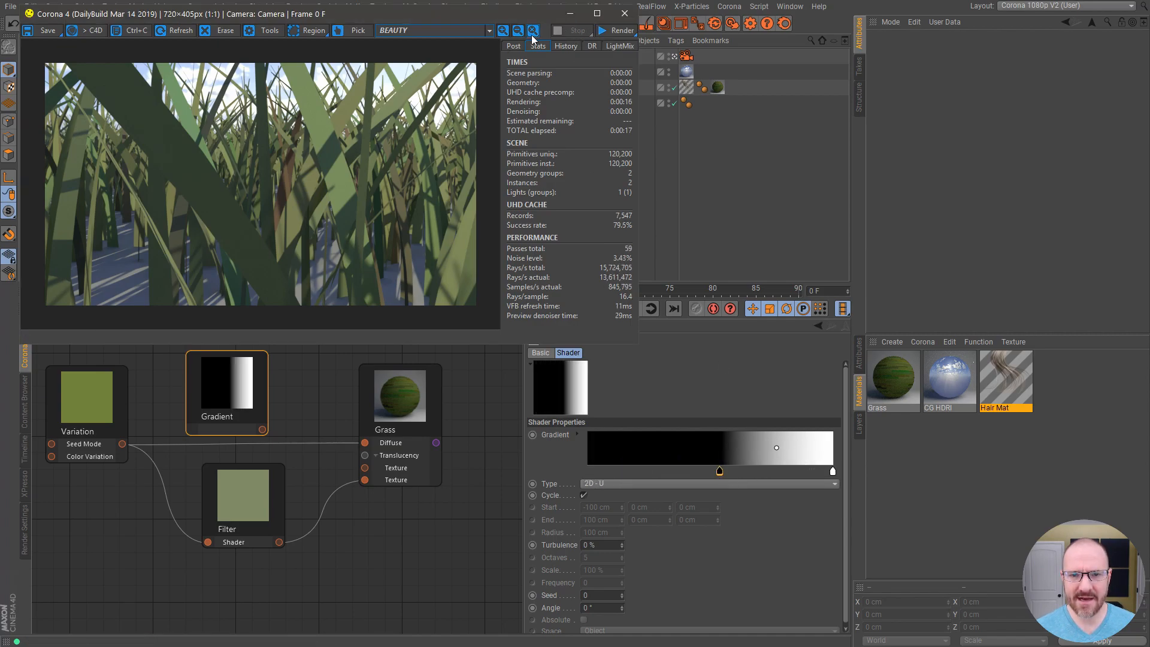
drag(683, 471, 587, 472)
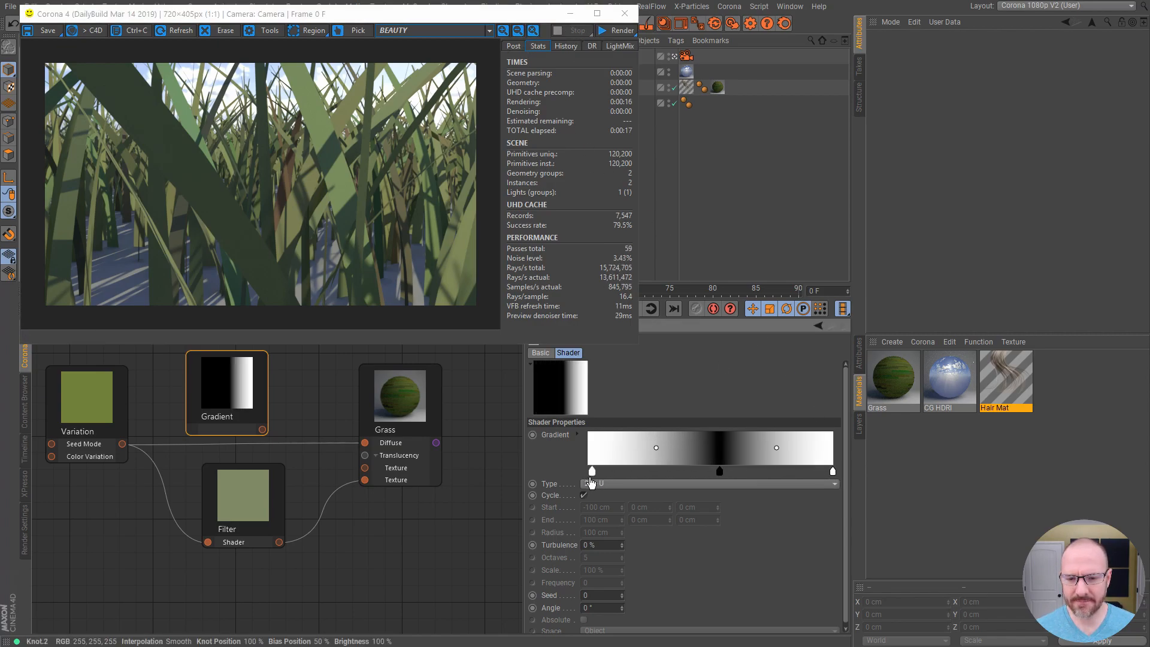
drag(719, 472, 710, 472)
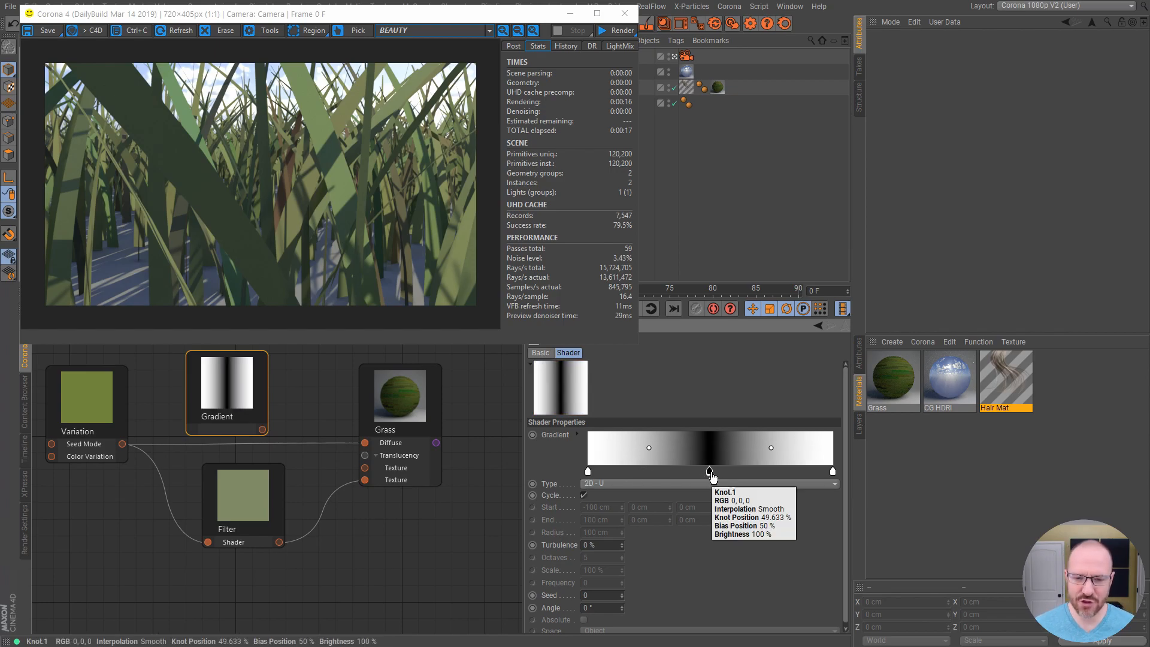
Narrow the gradient's dark centre stripe by moving the outer white knots inward to about 26% and 71%
drag(588, 471, 657, 472)
drag(832, 471, 762, 472)
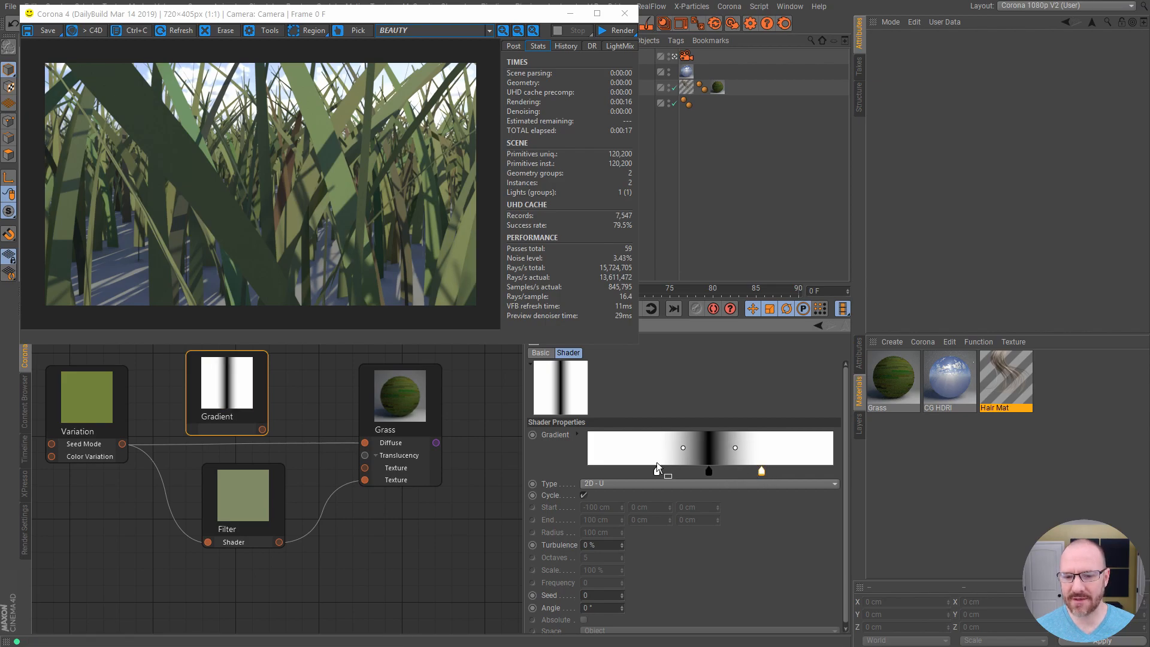
drag(658, 470, 653, 471)
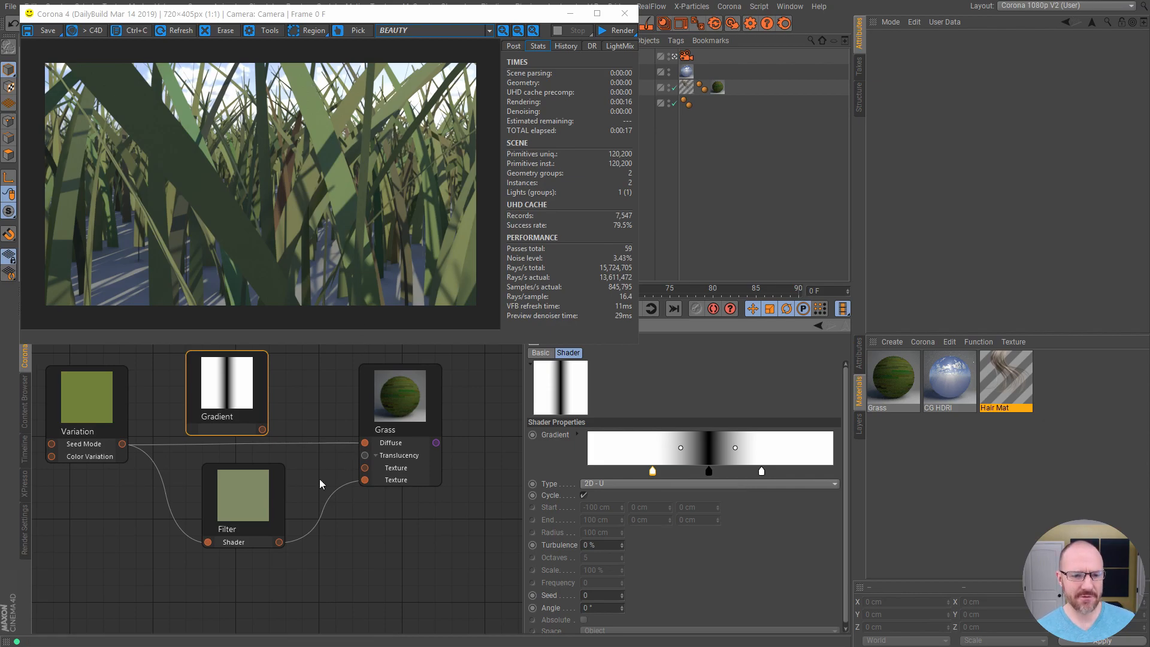
Rearrange the node graph, placing Gradient below Variation and spreading Variation, Filter and Grass apart to make room between them
drag(252, 393, 126, 556)
drag(402, 409, 435, 408)
drag(93, 397, 192, 395)
drag(236, 491, 315, 497)
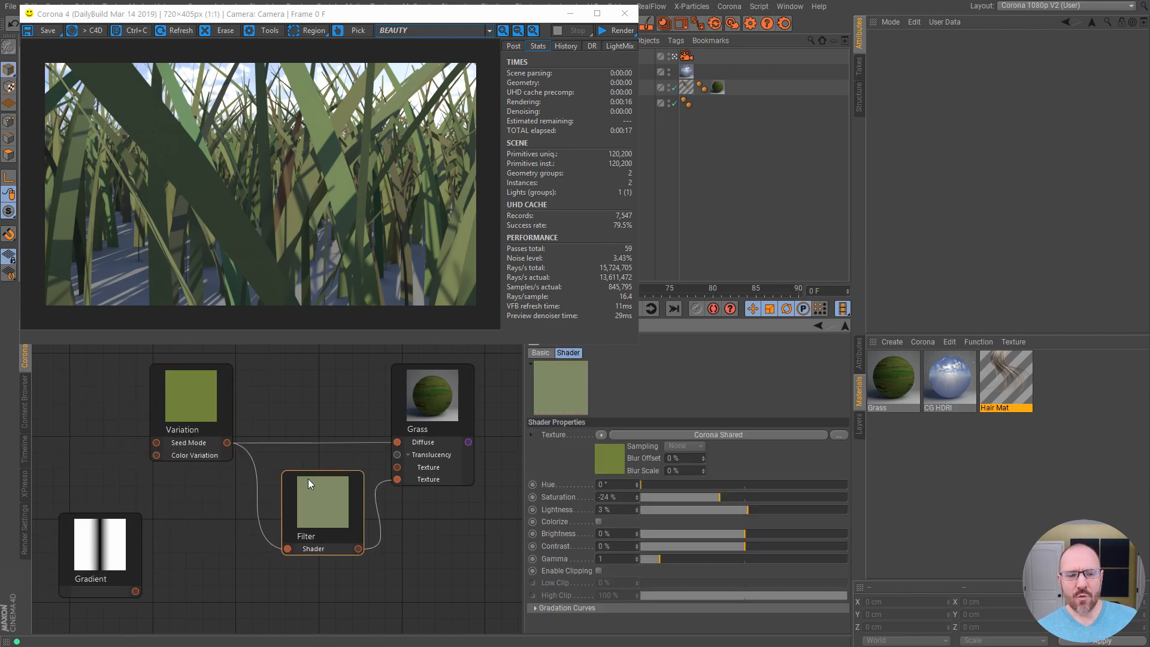
drag(198, 400, 160, 405)
drag(344, 499, 300, 504)
drag(169, 406, 135, 409)
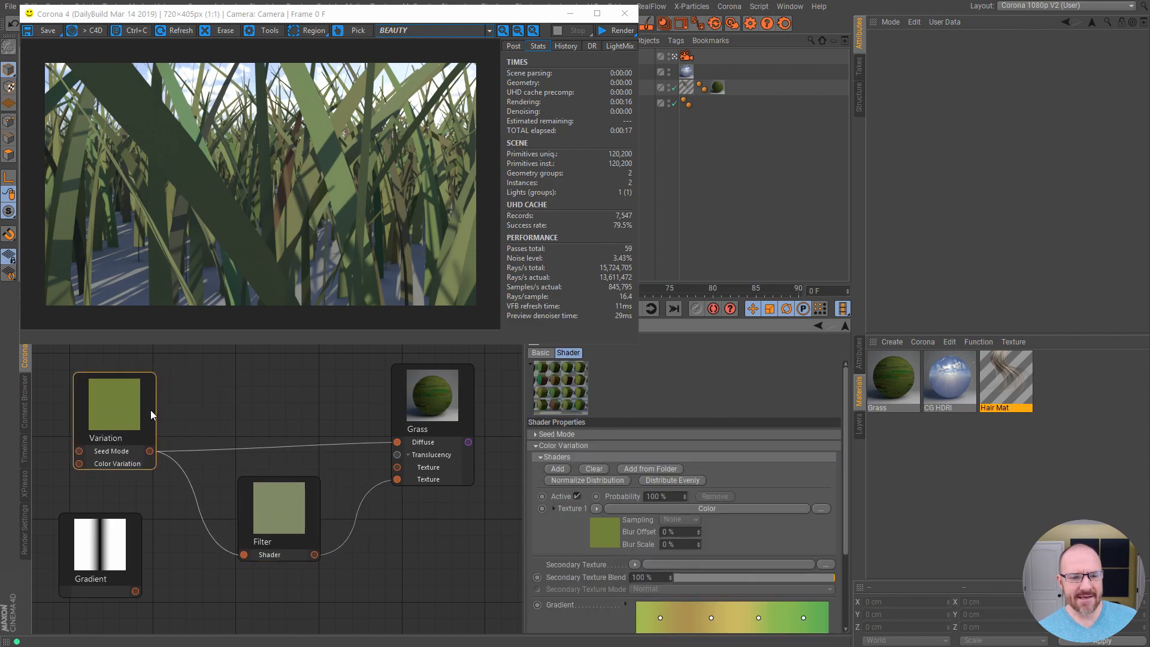
Add a new Layer shader to the node graph and place it above the Filter node
right_click(236, 369)
mouse_move(284, 387)
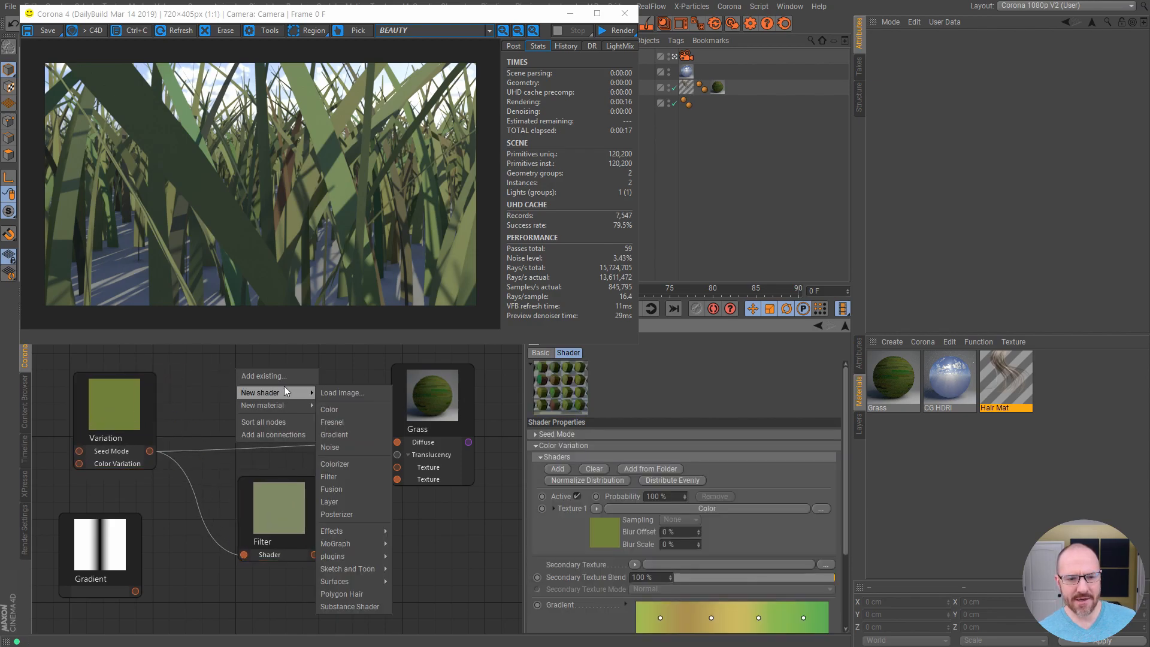
click(347, 503)
drag(199, 404, 242, 403)
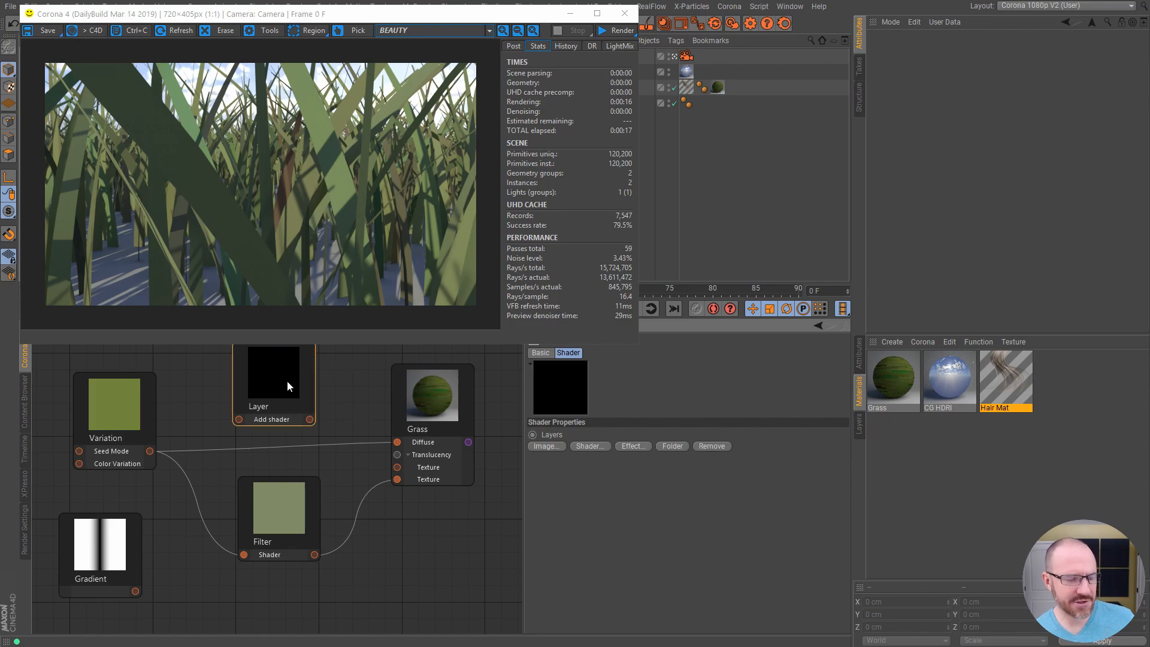
Connect the Variation shader into the Layer shader and feed the Layer output into the Grass material's Diffuse
click(99, 542)
drag(99, 543, 344, 450)
drag(272, 379, 259, 382)
drag(371, 492, 271, 376)
click(274, 387)
drag(351, 433, 397, 443)
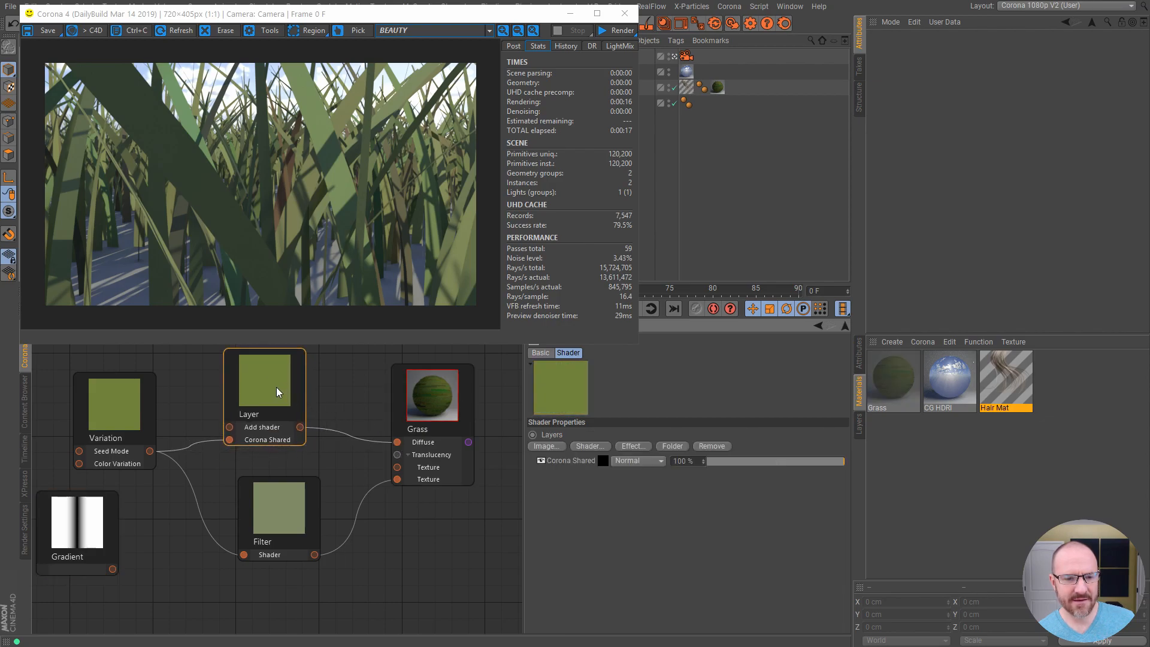
Connect the Gradient shader into the Layer shader above the Variation layer and place the Gradient node beside it
drag(275, 386, 295, 411)
drag(113, 569, 249, 457)
drag(94, 540, 213, 394)
drag(283, 414, 305, 384)
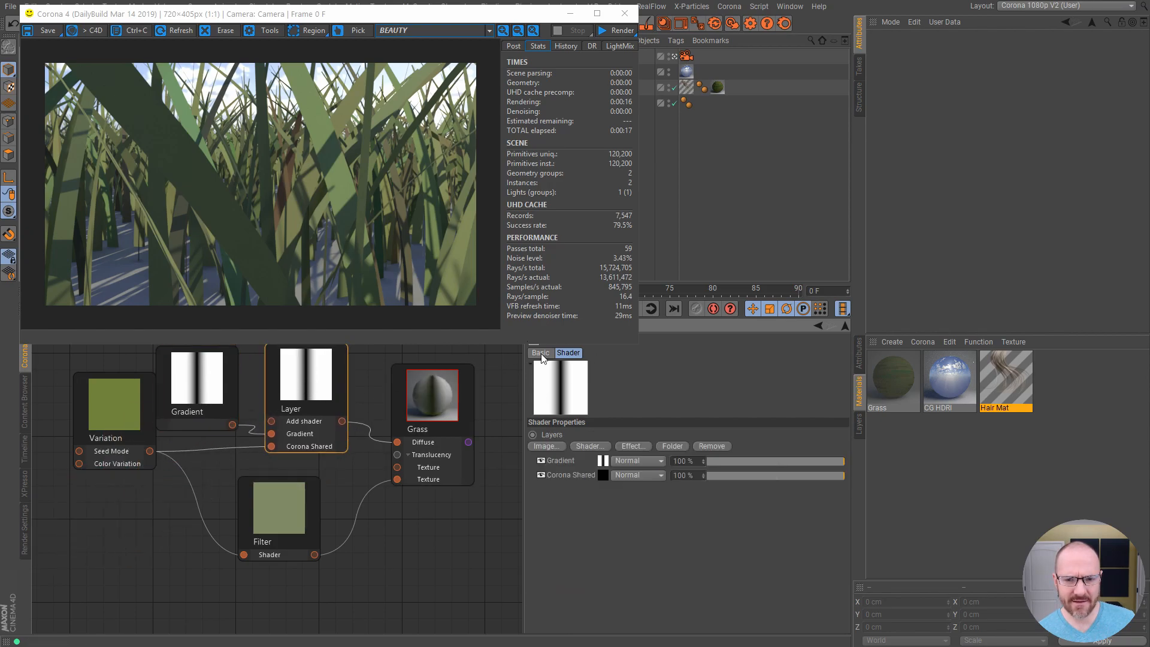
drag(505, 19, 502, 5)
drag(307, 386, 309, 375)
Set the Gradient layer in the Layer shader to Multiply blending at 60%
click(642, 459)
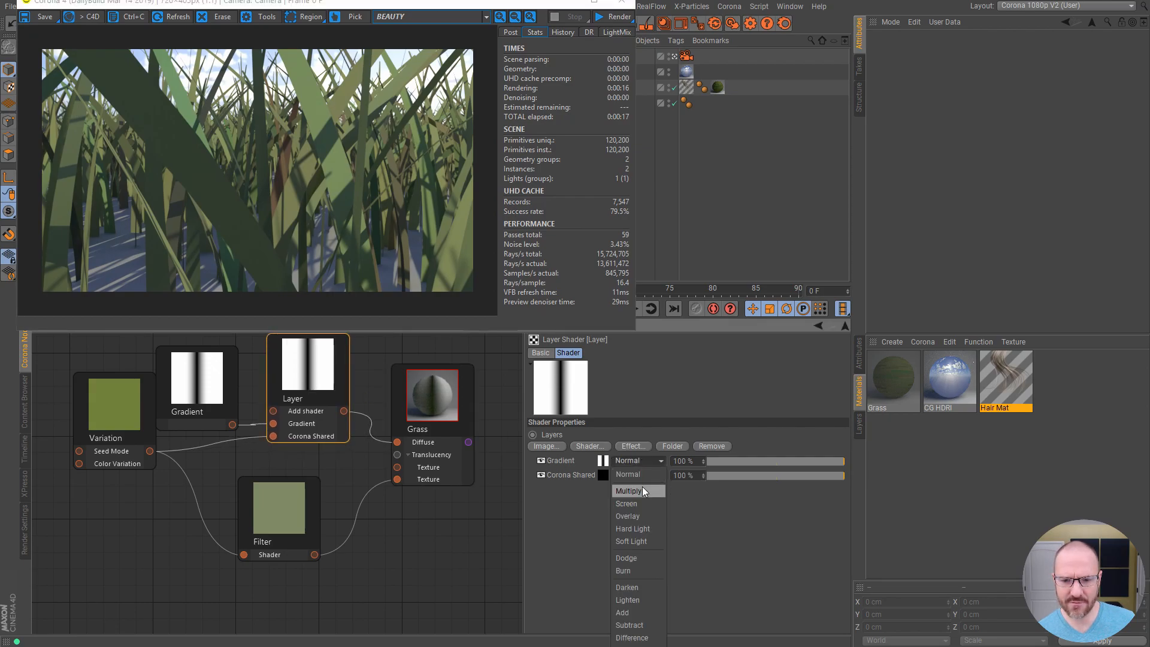
click(642, 486)
mouse_move(807, 462)
mouse_down()
mouse_move(779, 465)
mouse_move(791, 461)
mouse_up()
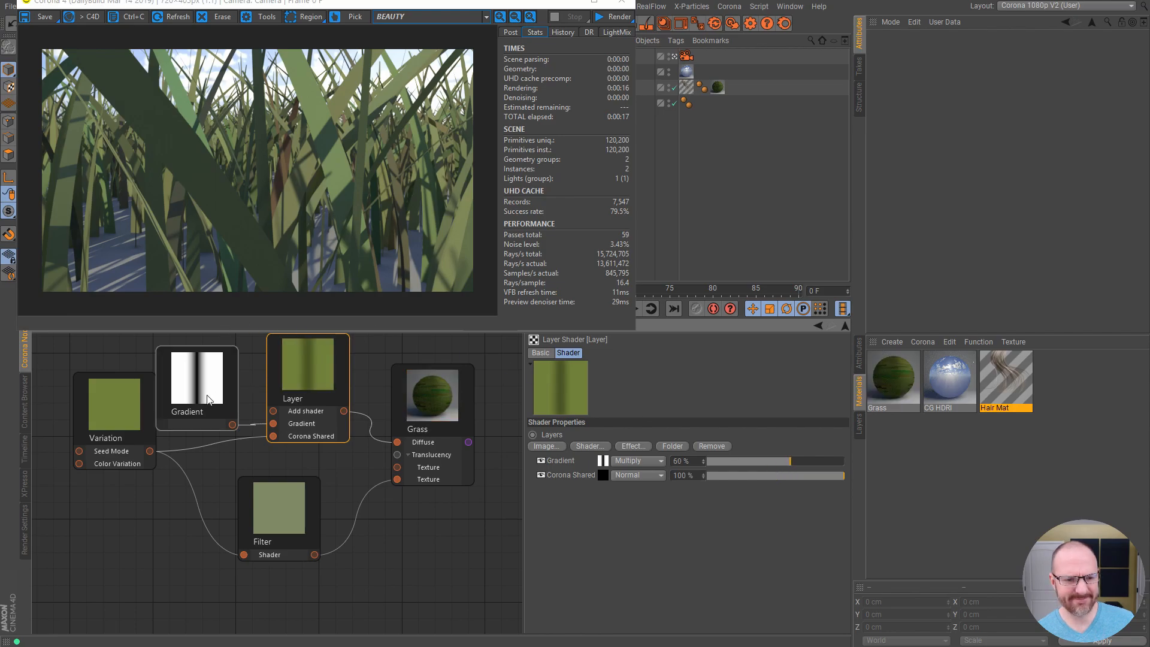
Feed the Layer shader's output into the Filter's Shader input and spread the surrounding nodes apart
drag(116, 408, 122, 408)
drag(218, 393, 201, 381)
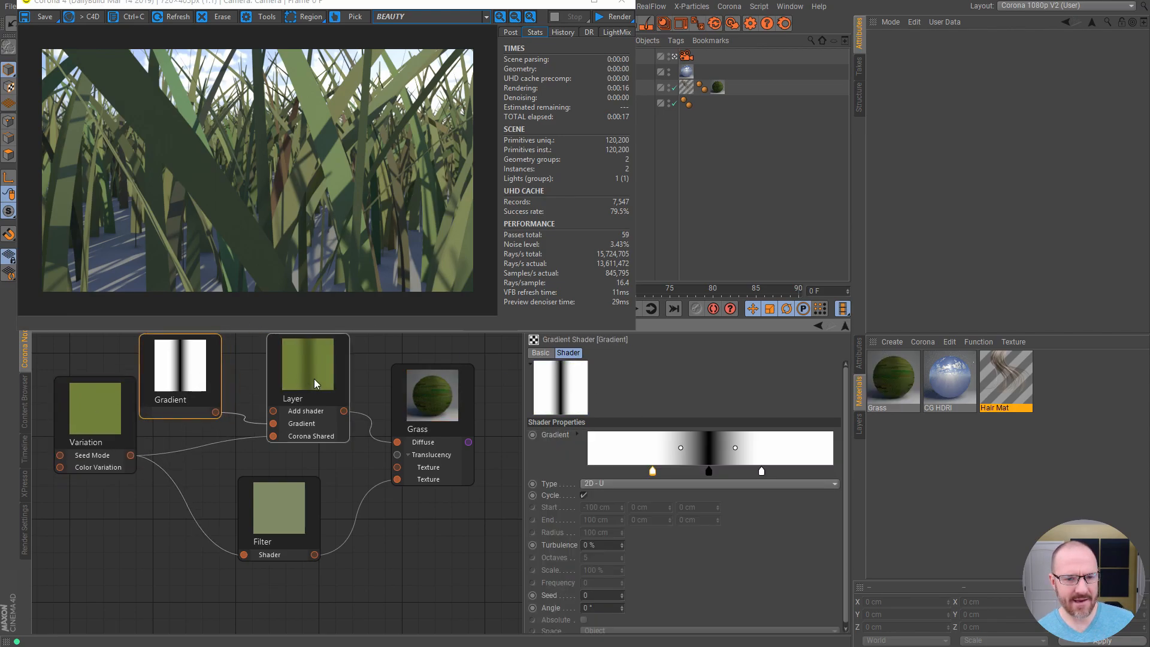
drag(308, 384, 290, 386)
click(134, 406)
drag(135, 405, 118, 405)
drag(326, 413, 247, 554)
drag(297, 519, 319, 520)
drag(433, 404, 448, 415)
drag(291, 373, 293, 382)
drag(174, 381, 169, 392)
drag(72, 417, 75, 435)
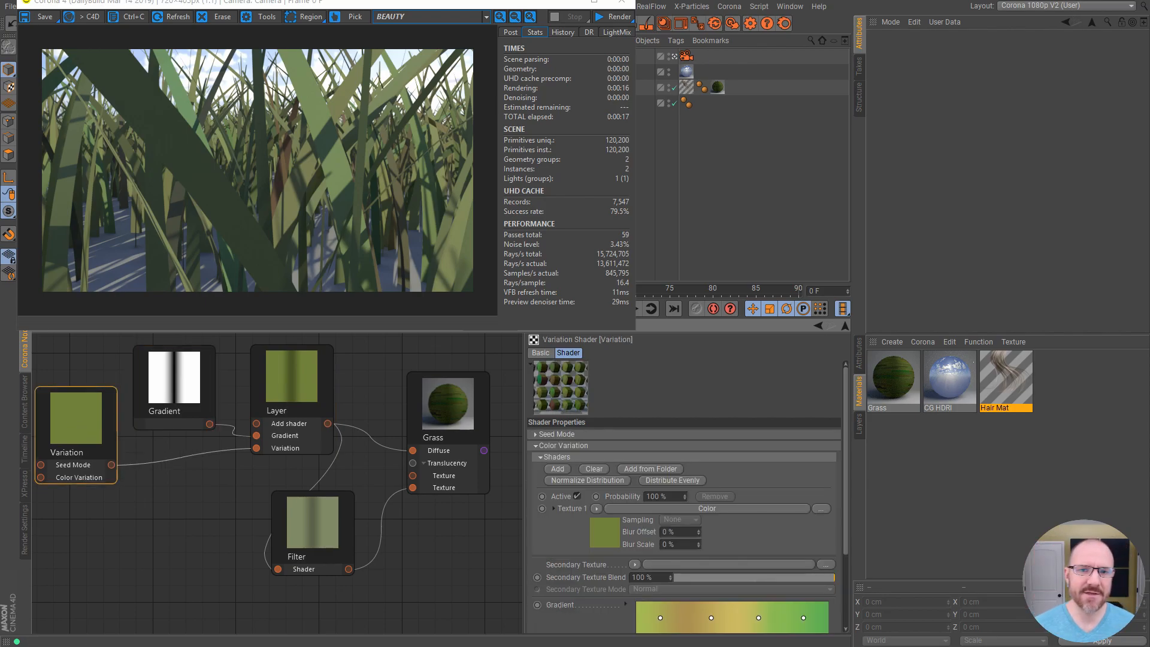
Close the render window and arrange the nodes with Gradient above Variation
click(621, 2)
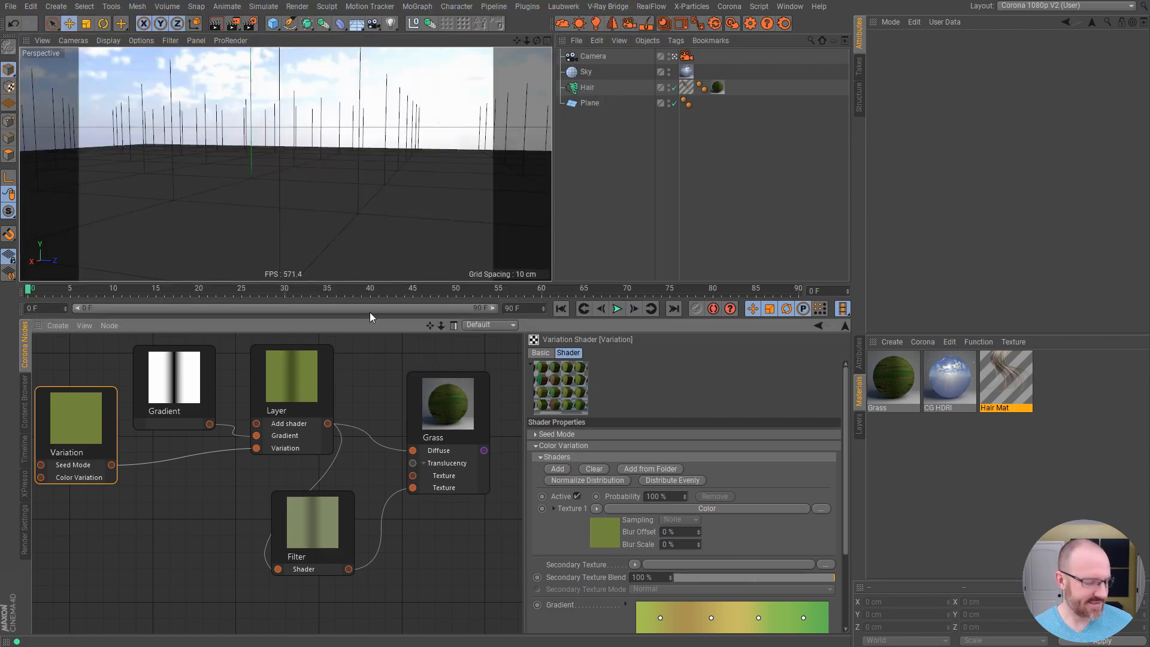
drag(443, 326, 414, 333)
drag(428, 425, 442, 416)
mouse_move(285, 537)
mouse_down()
mouse_move(329, 537)
mouse_move(302, 540)
mouse_up()
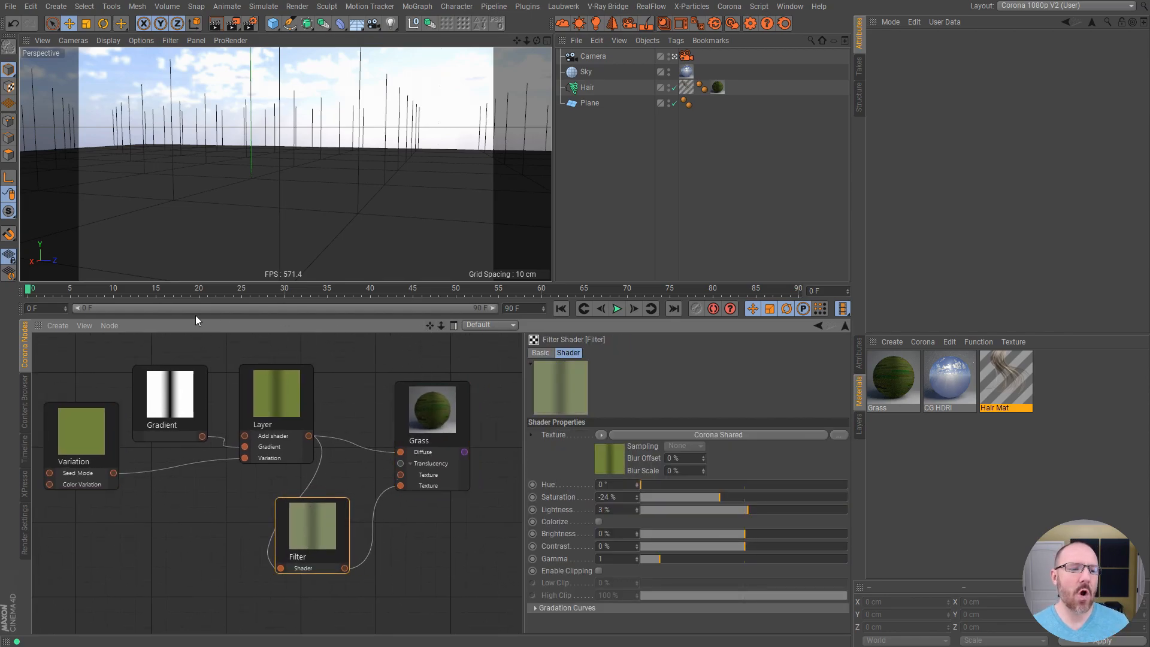
drag(90, 425, 88, 460)
drag(171, 414, 133, 404)
right_click(342, 396)
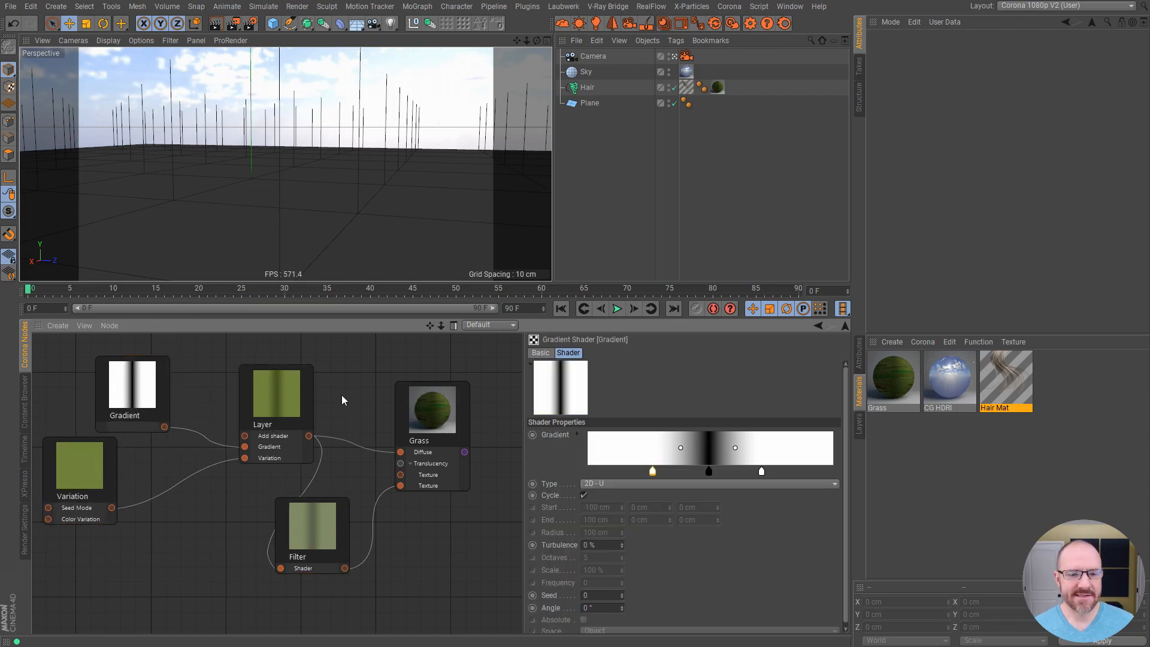
mouse_move(375, 401)
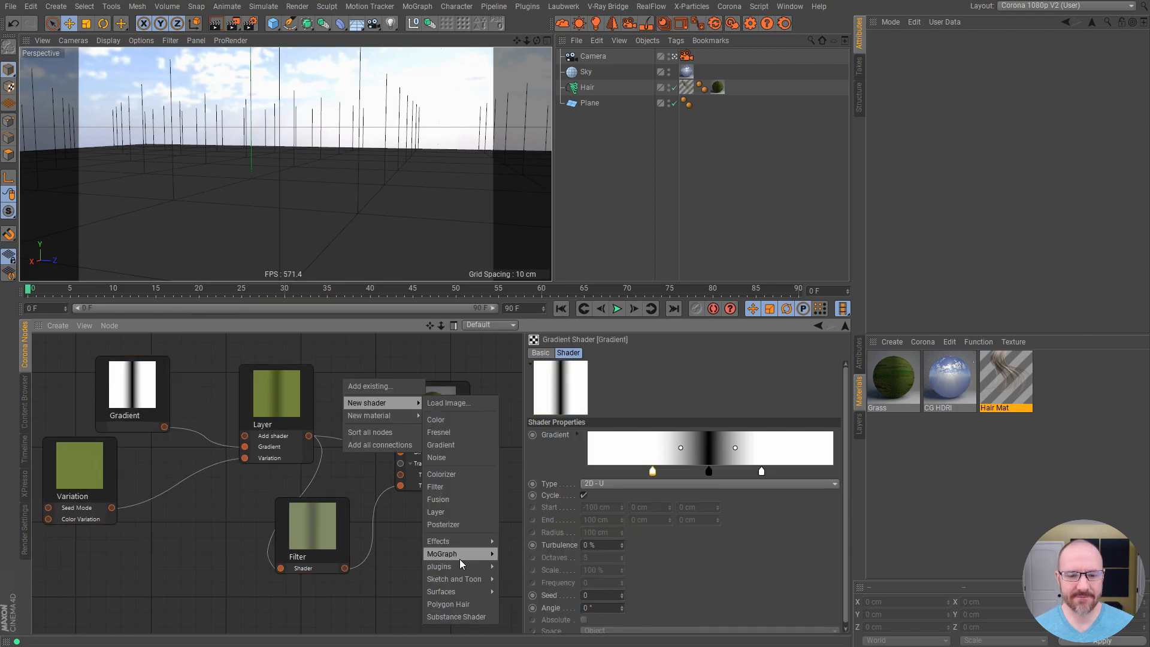
mouse_move(460, 557)
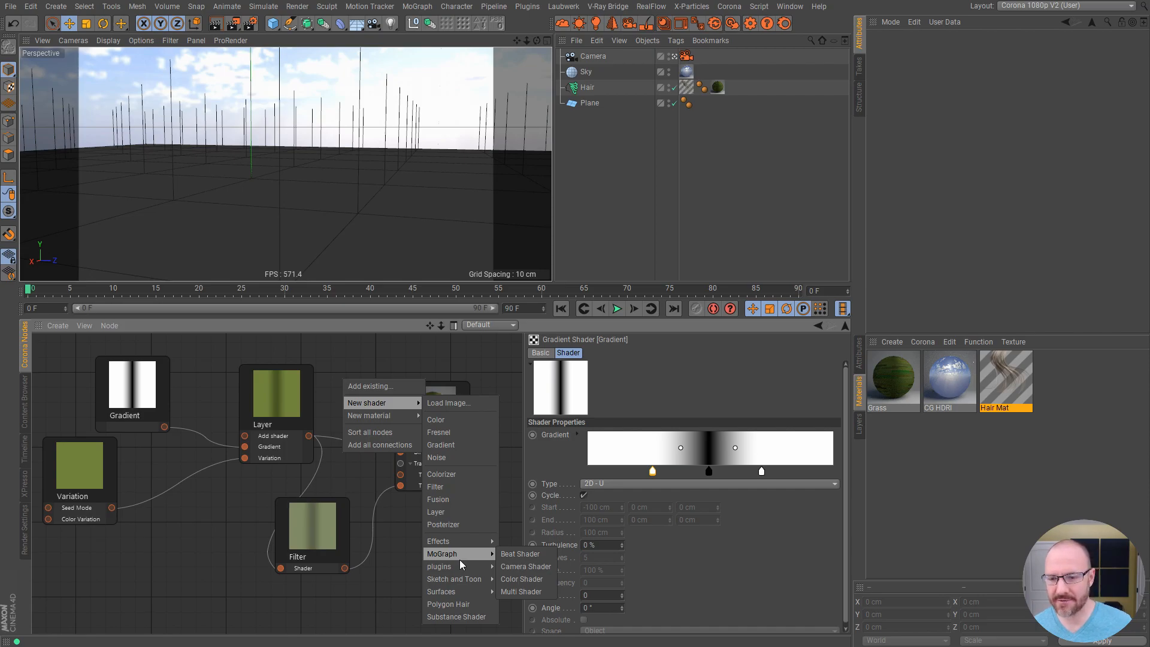
click(228, 359)
Tidy the node graph by spacing Gradient and Variation away from Layer, with Filter and Grass on the far side
drag(277, 398, 237, 404)
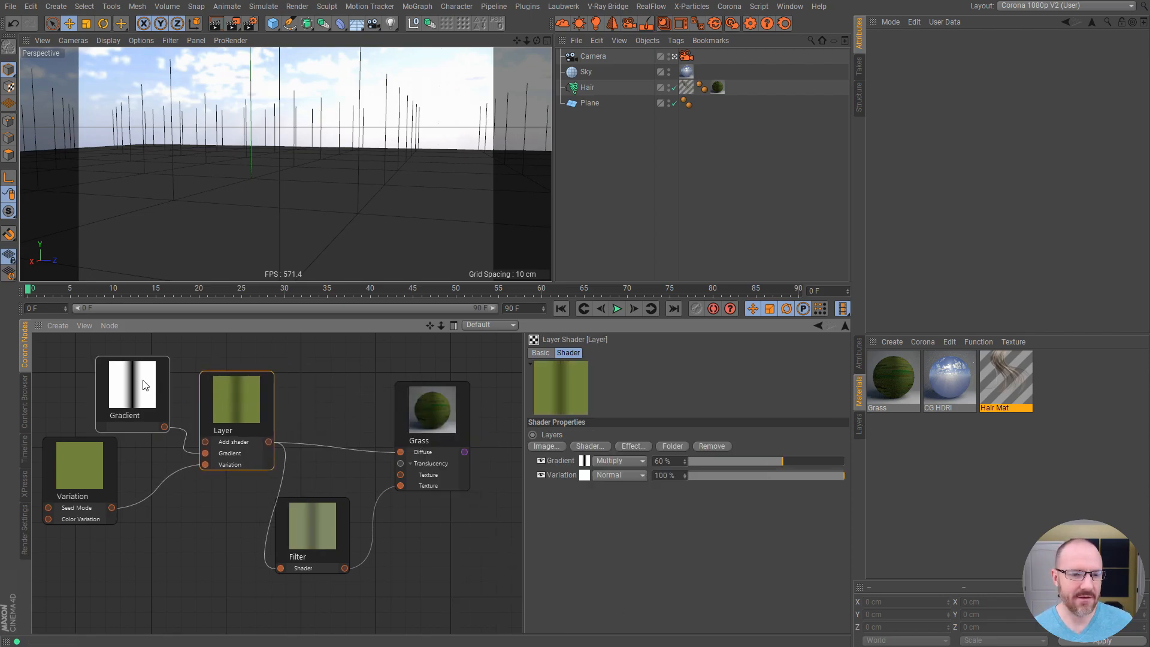
drag(149, 385, 110, 375)
drag(81, 487, 99, 494)
click(234, 416)
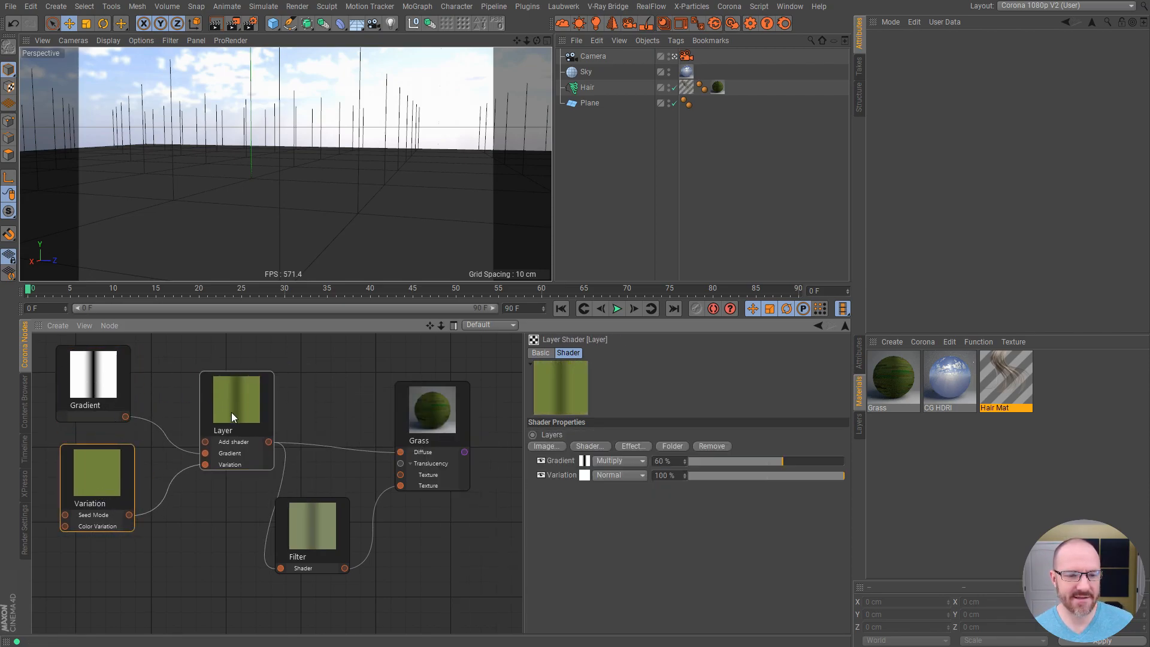
drag(234, 413, 216, 417)
drag(320, 534, 328, 529)
drag(446, 406, 448, 401)
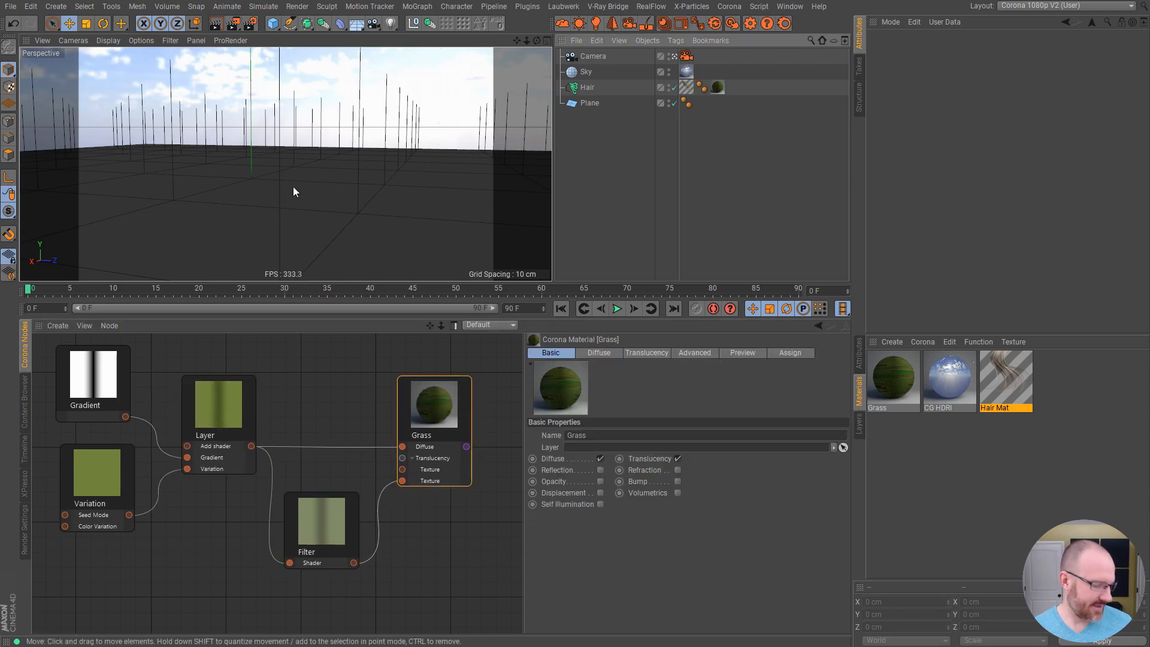
Render the grass interactively to check the gradient shading on the blades, and close the render
click(733, 22)
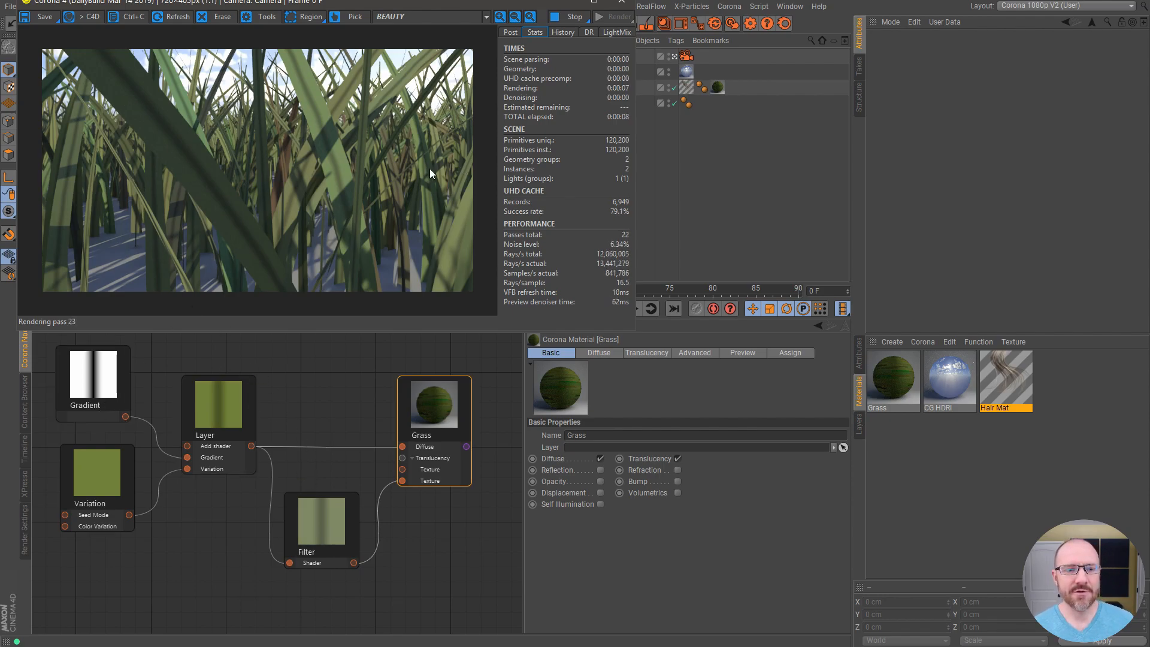
click(571, 18)
click(617, 7)
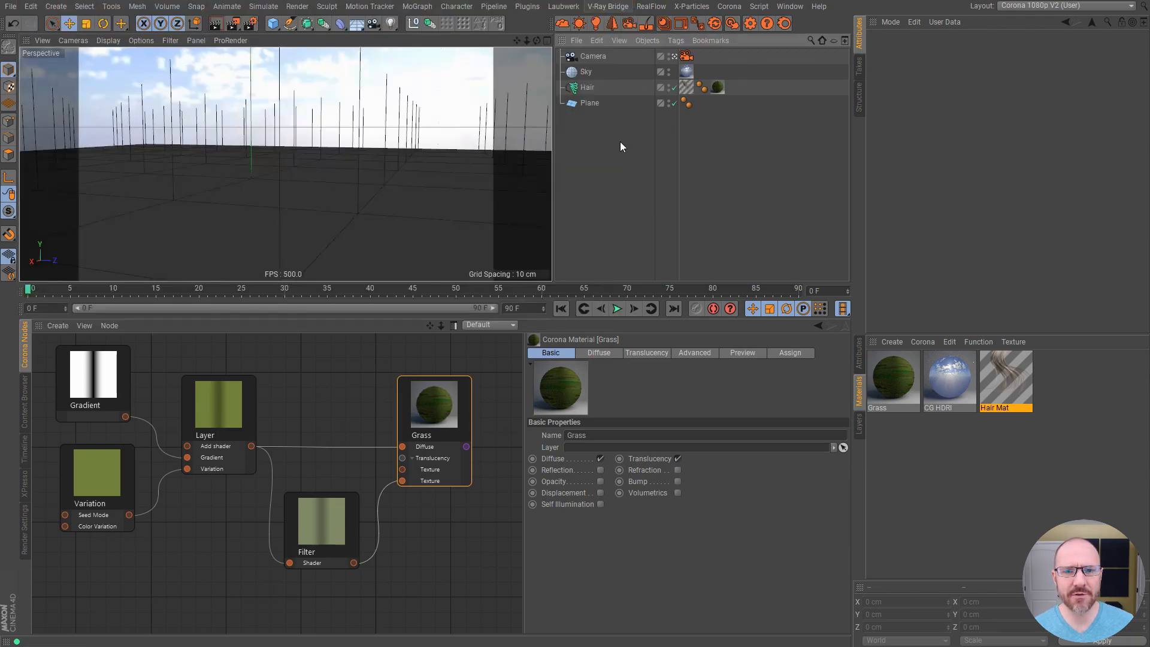
Add a Landscape object to the scene and hide the Plane
alt+right_drag(313, 175, 224, 201)
mouse_move(300, 169)
alt+mouse_down()
mouse_move(327, 211)
mouse_move(334, 188)
mouse_move(308, 175)
mouse_move(311, 154)
alt+mouse_up()
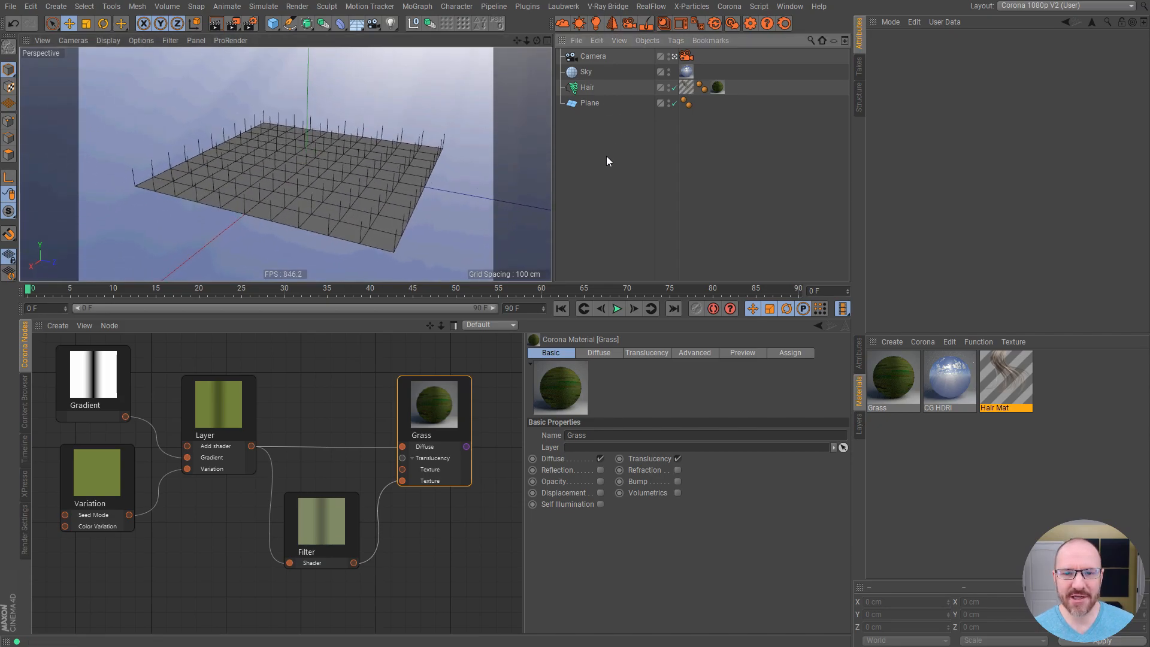
click(273, 24)
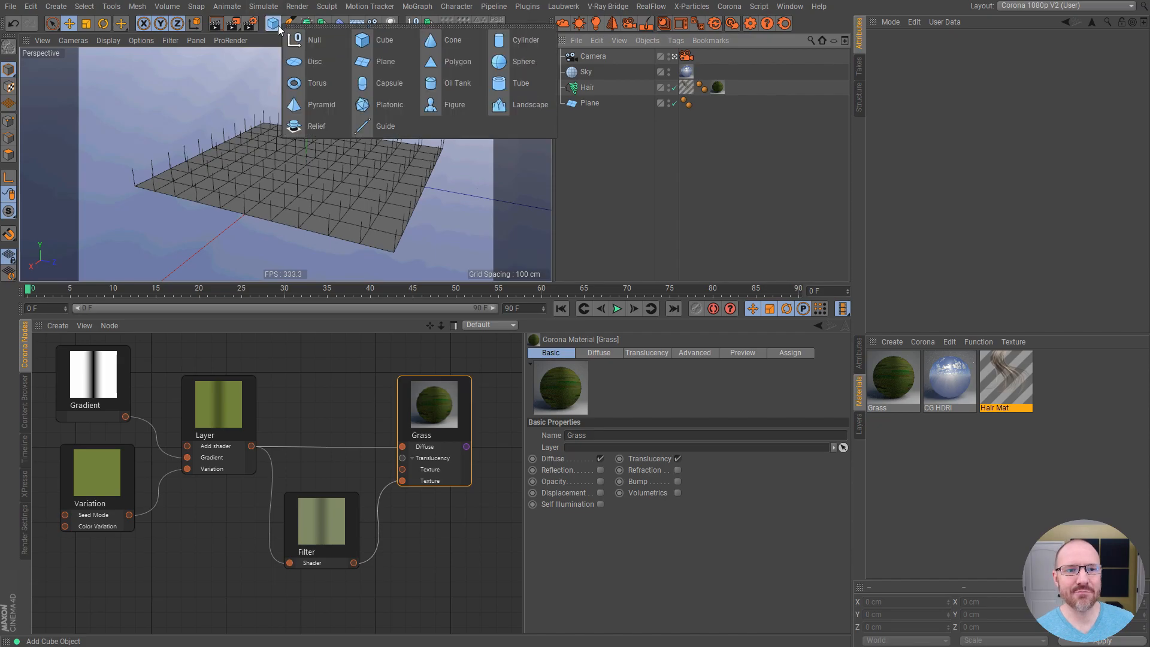
click(530, 104)
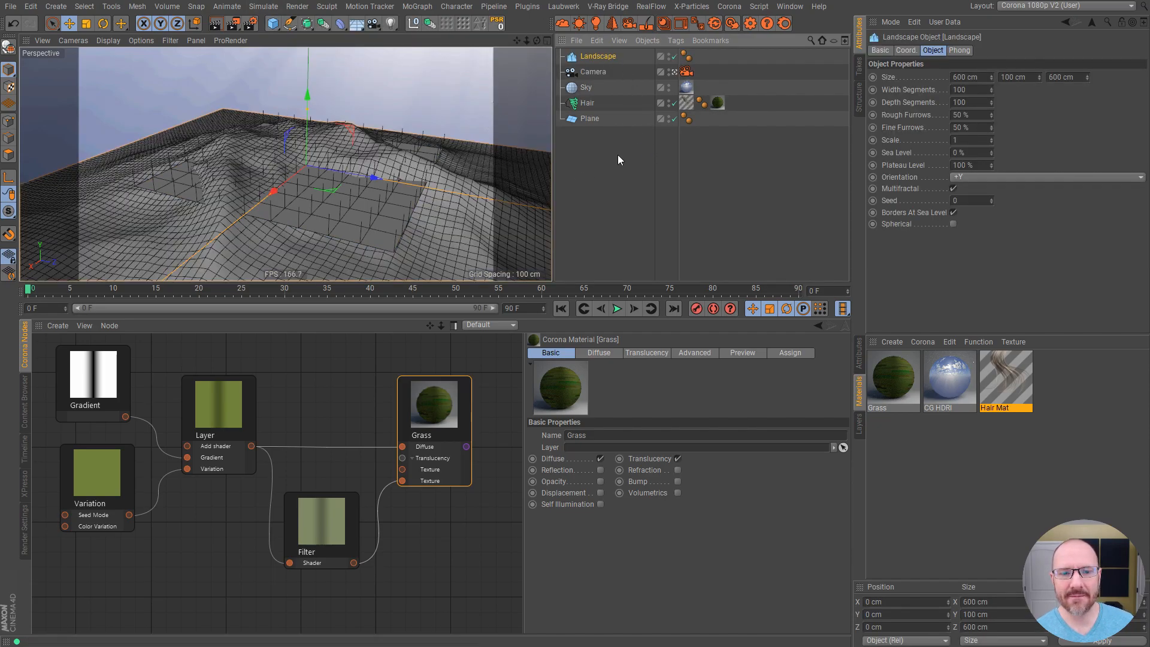
click(614, 138)
double_click(669, 117)
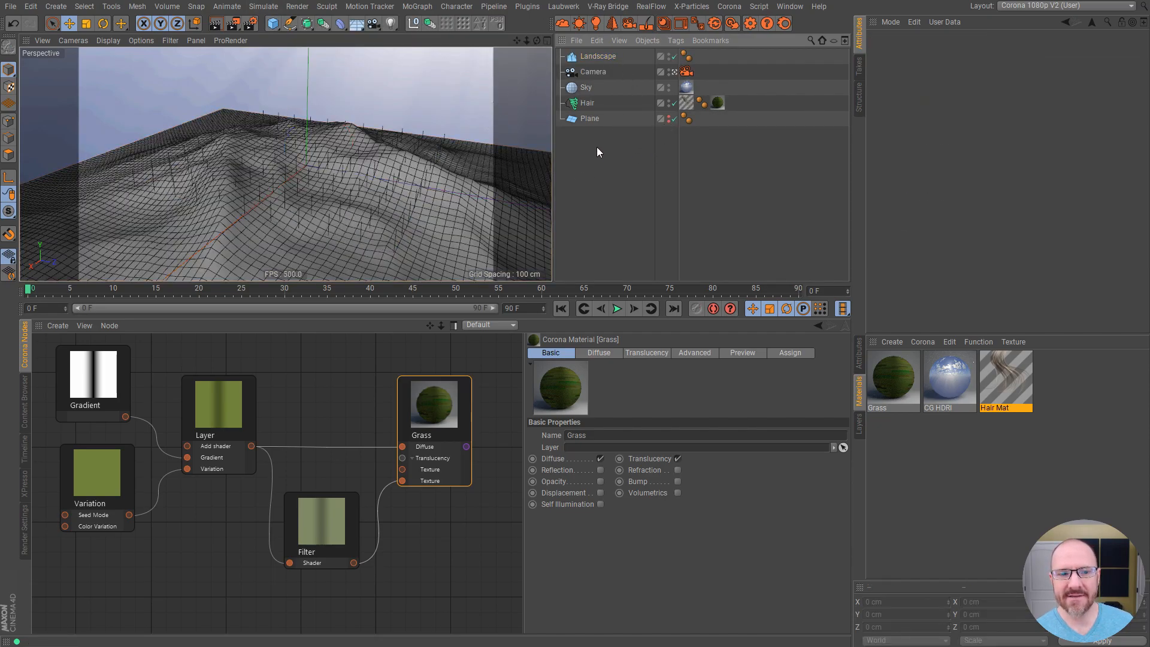
Disable Multifractal and Borders At Sea Level for the Landscape and set its Fine Furrows to 0%
scroll(310, 173, down, 4)
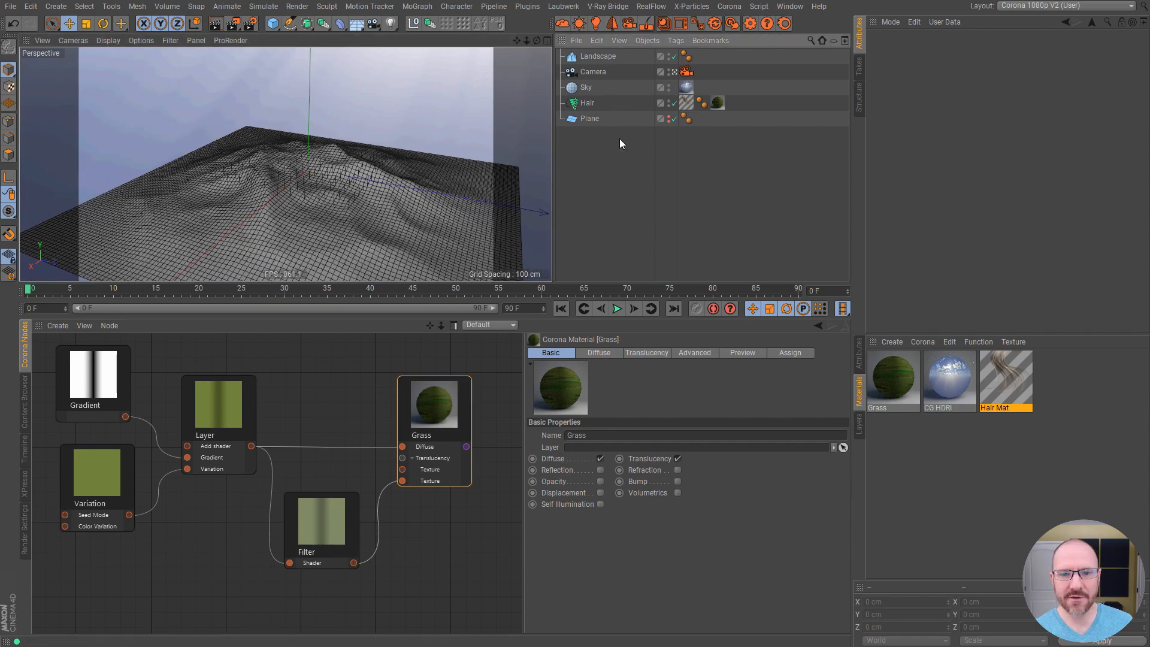
click(596, 59)
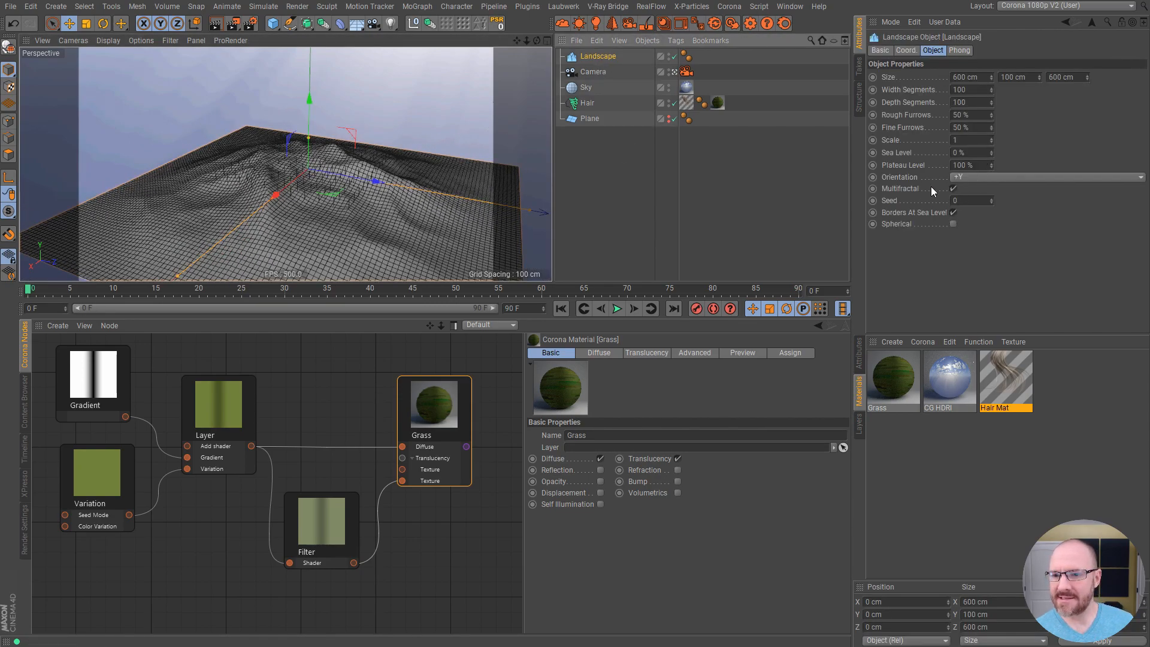
click(953, 213)
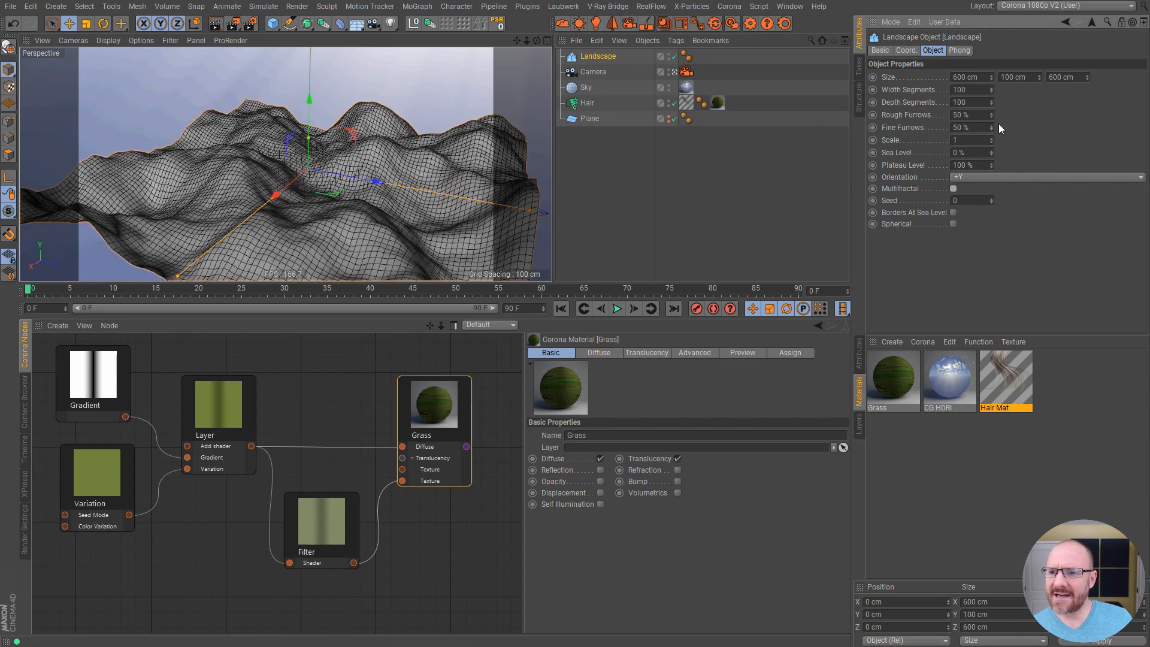
drag(991, 128, 992, 167)
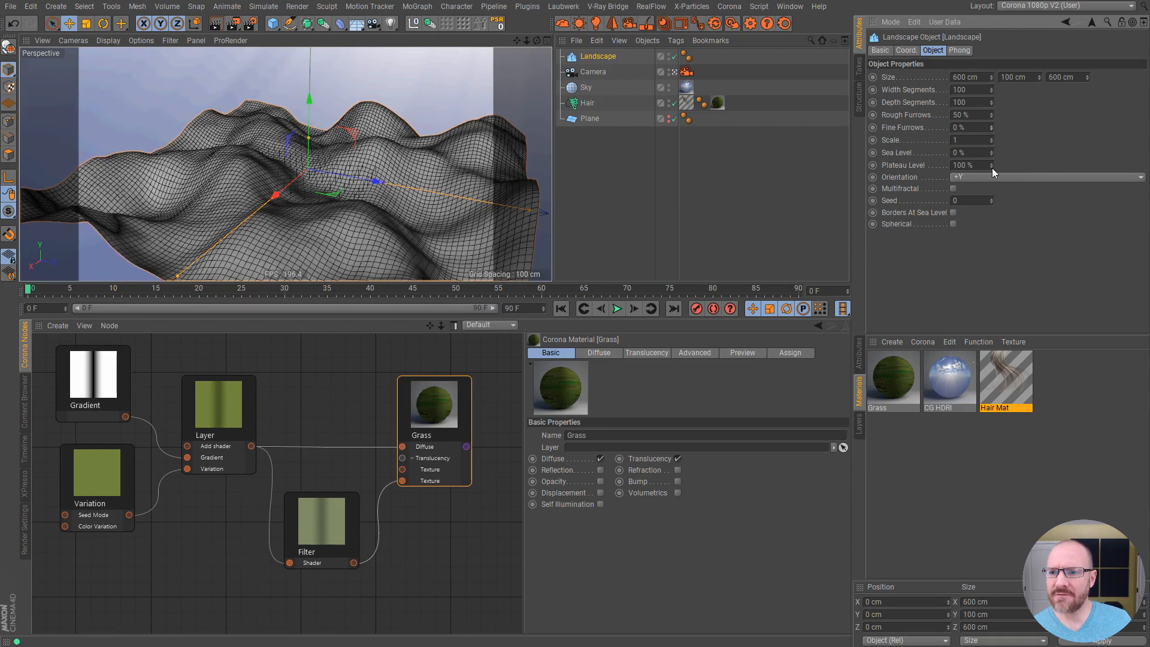
alt+drag(314, 159, 345, 148)
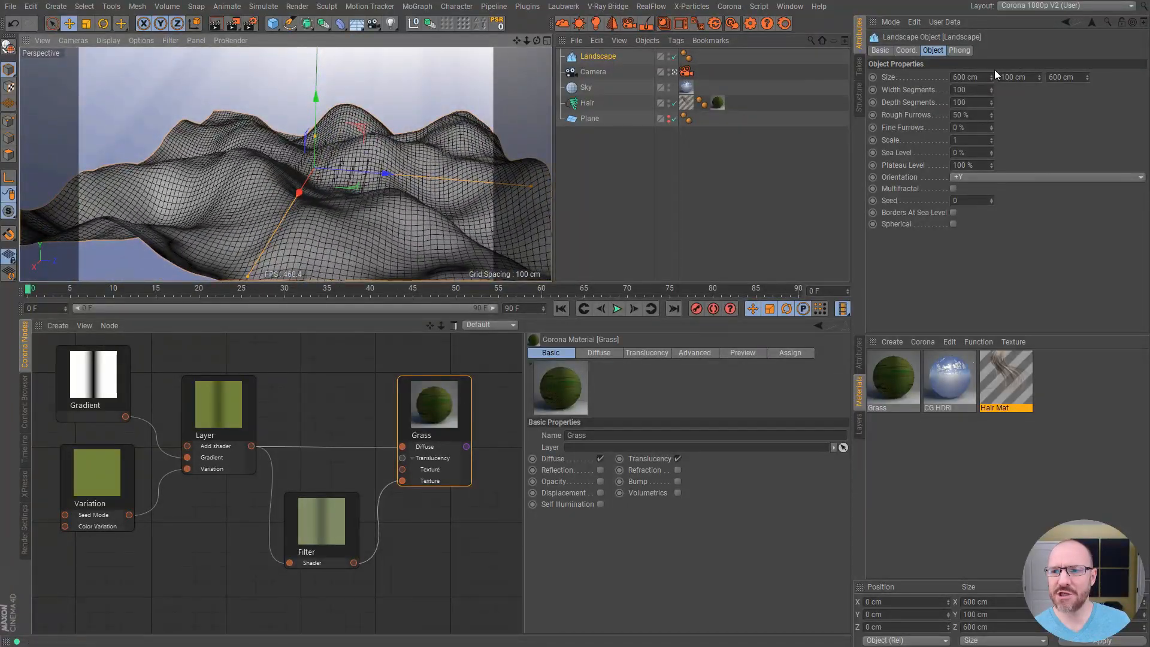
Set the Landscape's X and Z size to 2500 cm each
drag(983, 76, 634, 76)
text(2500)
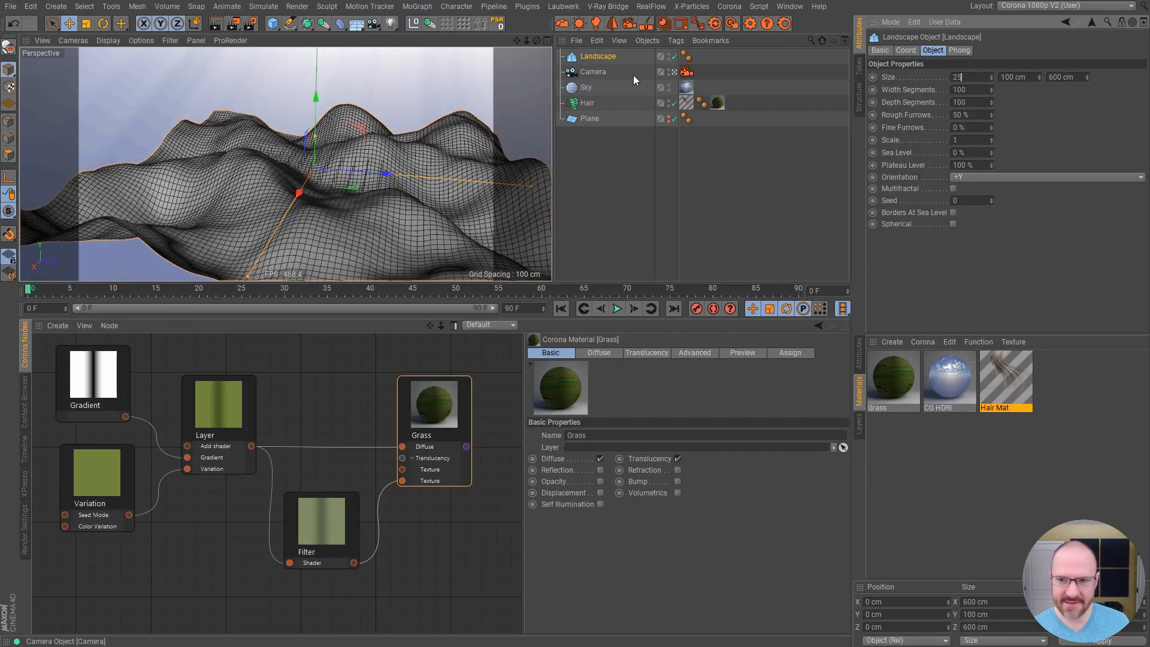
key(Tab)
key(Tab)
text(2500)
key(Return)
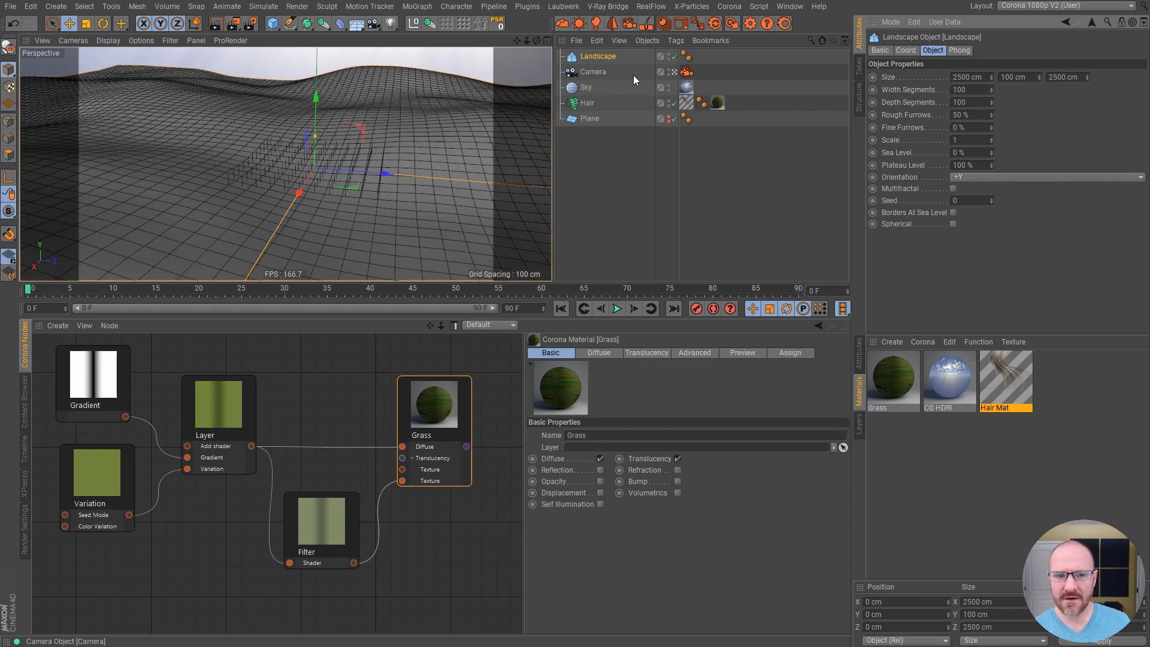
Raise the Landscape's height to 156 cm
mouse_move(1042, 77)
mouse_down()
mouse_move(1058, 3)
mouse_move(1052, 56)
mouse_up()
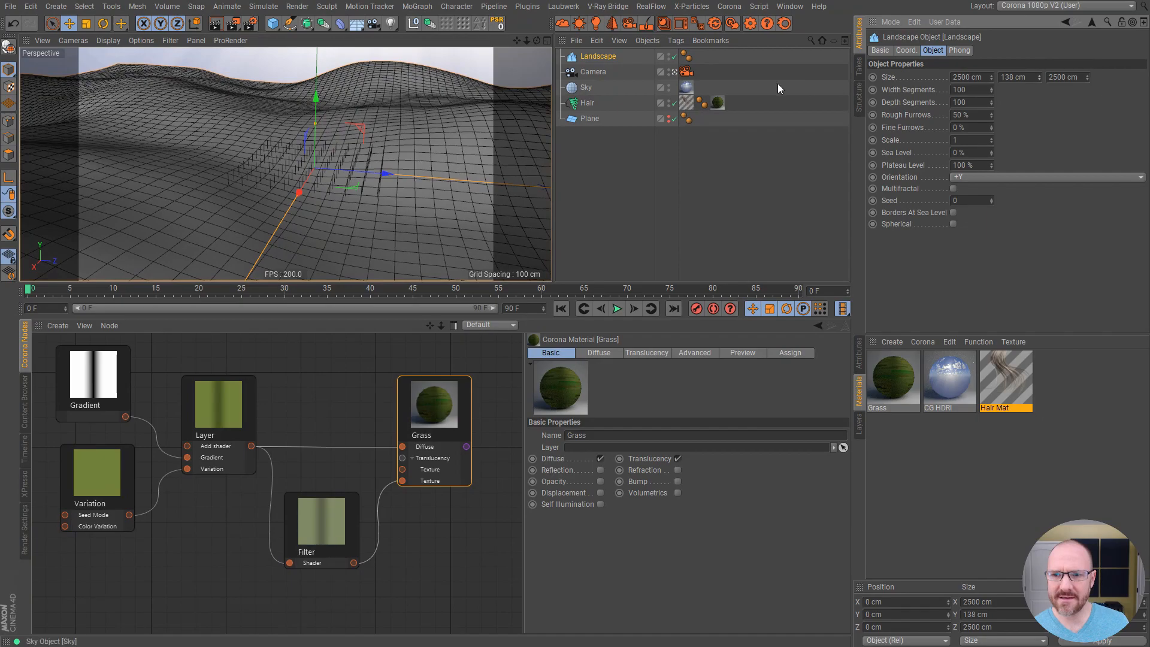
alt+drag(326, 164, 264, 139)
mouse_move(1040, 73)
mouse_down()
mouse_move(1044, 35)
mouse_move(1048, 64)
mouse_up()
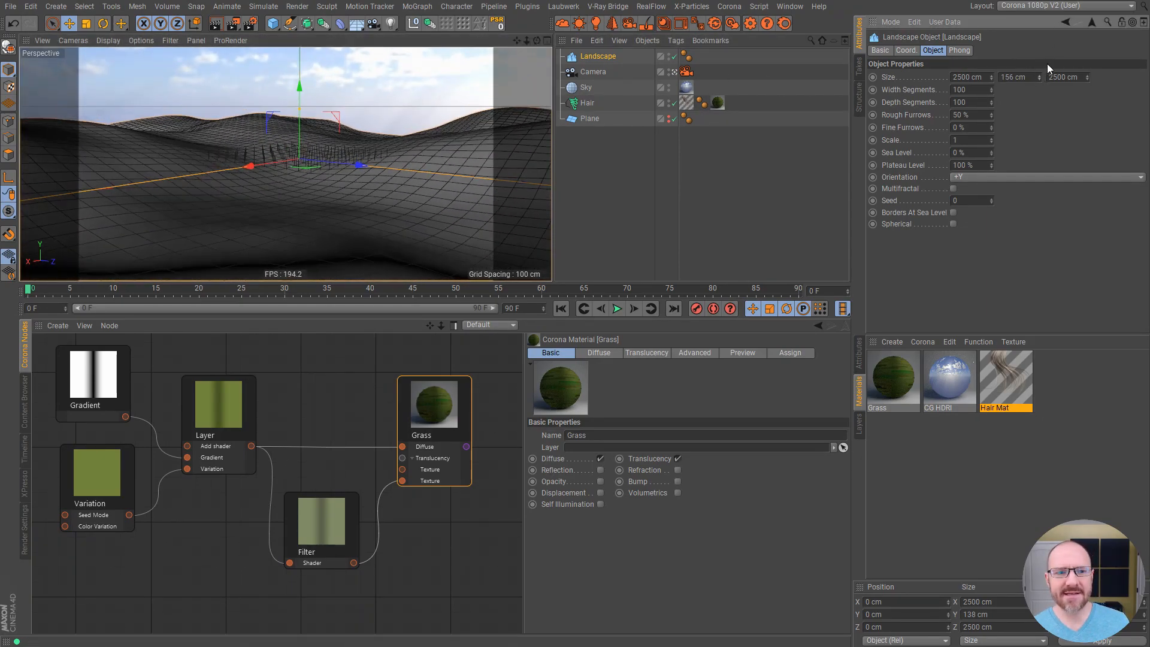
Link the Hair object's guides to the Landscape instead of the Plane
click(604, 138)
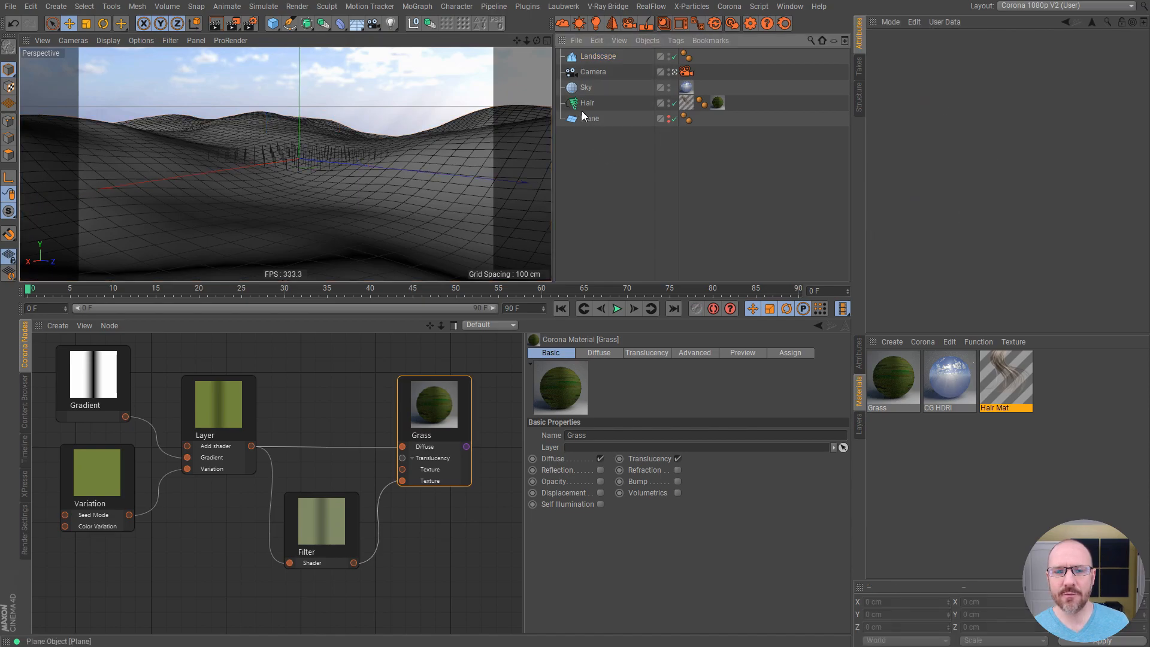
click(589, 103)
click(960, 50)
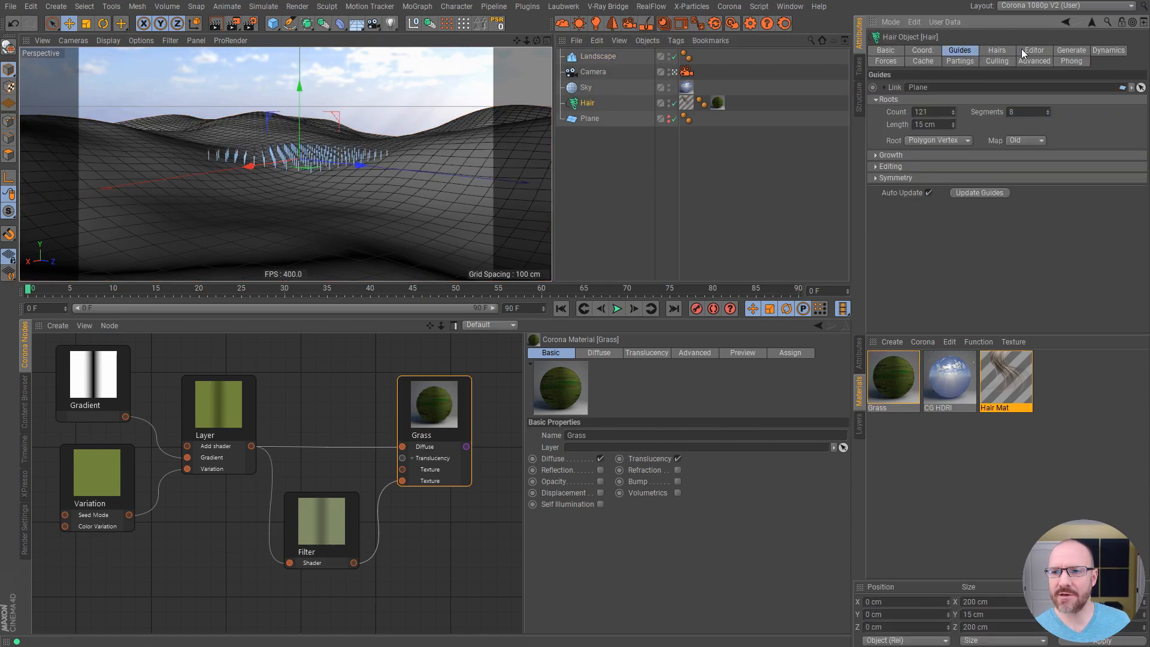
click(960, 51)
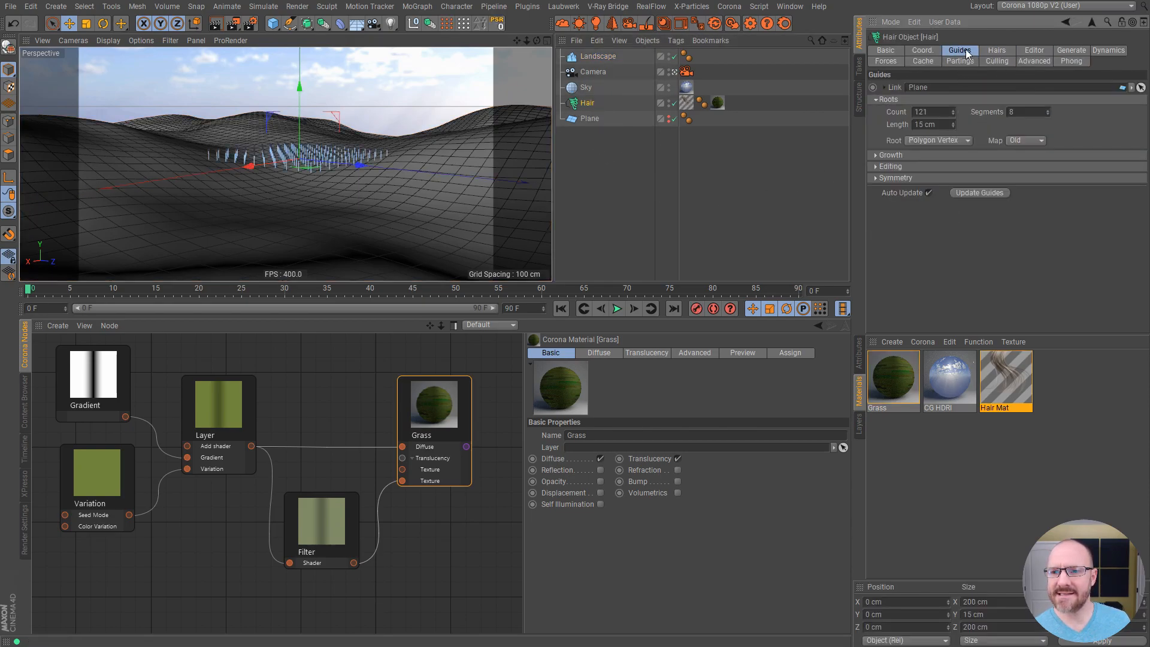
drag(596, 57, 922, 89)
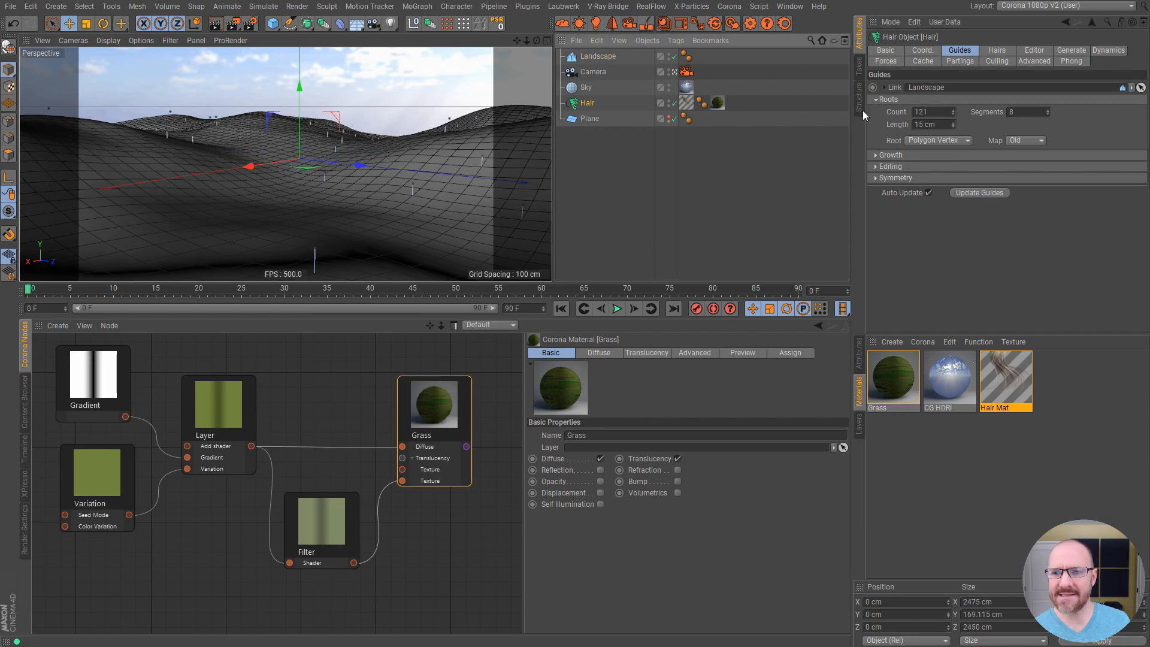
click(593, 161)
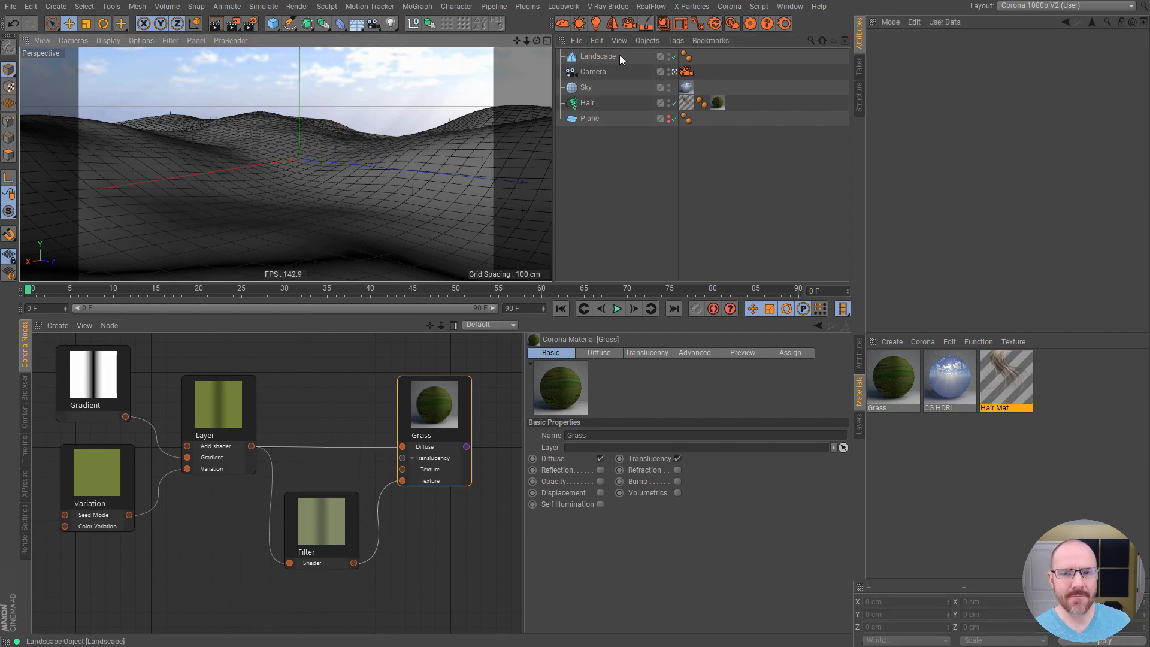
Preview the grass on the Landscape with Corona interactive rendering, then stop it and close the frame buffer
click(732, 23)
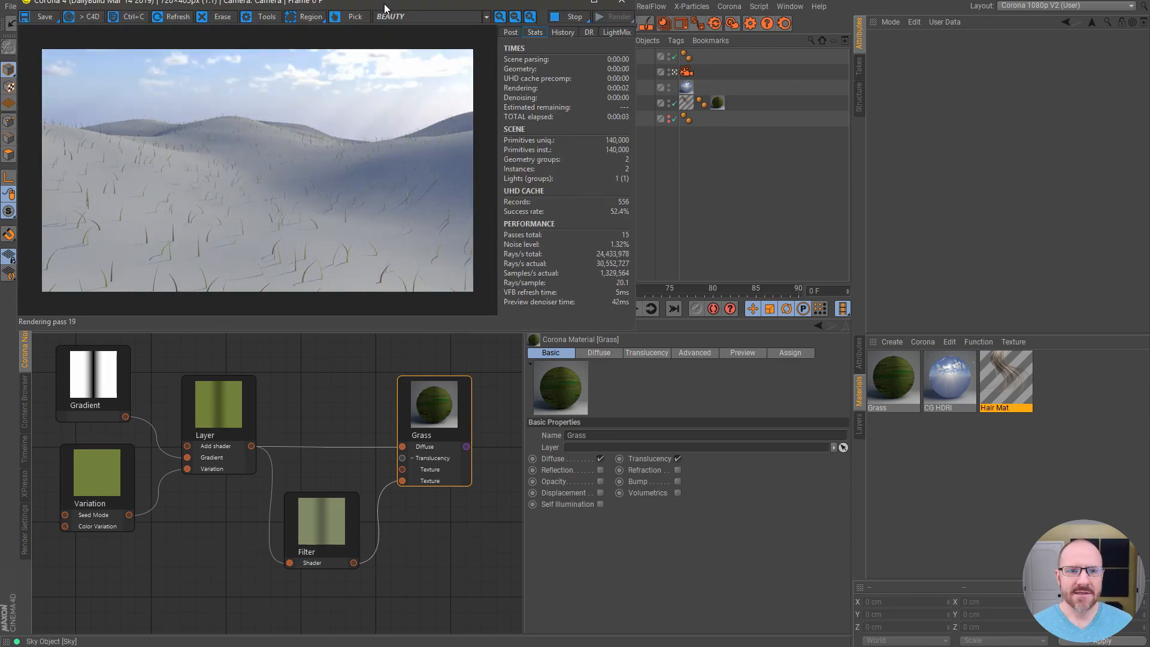
drag(384, 2, 386, 3)
click(570, 17)
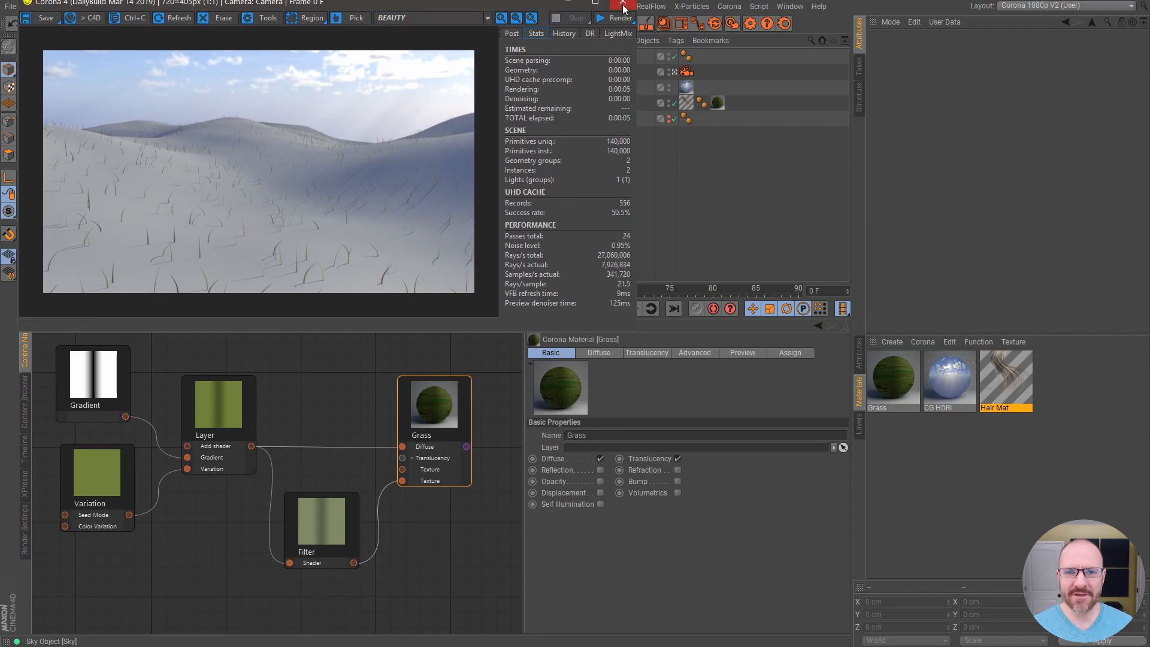
click(623, 2)
Set the Hair object's hair count to 50000
click(592, 102)
click(997, 50)
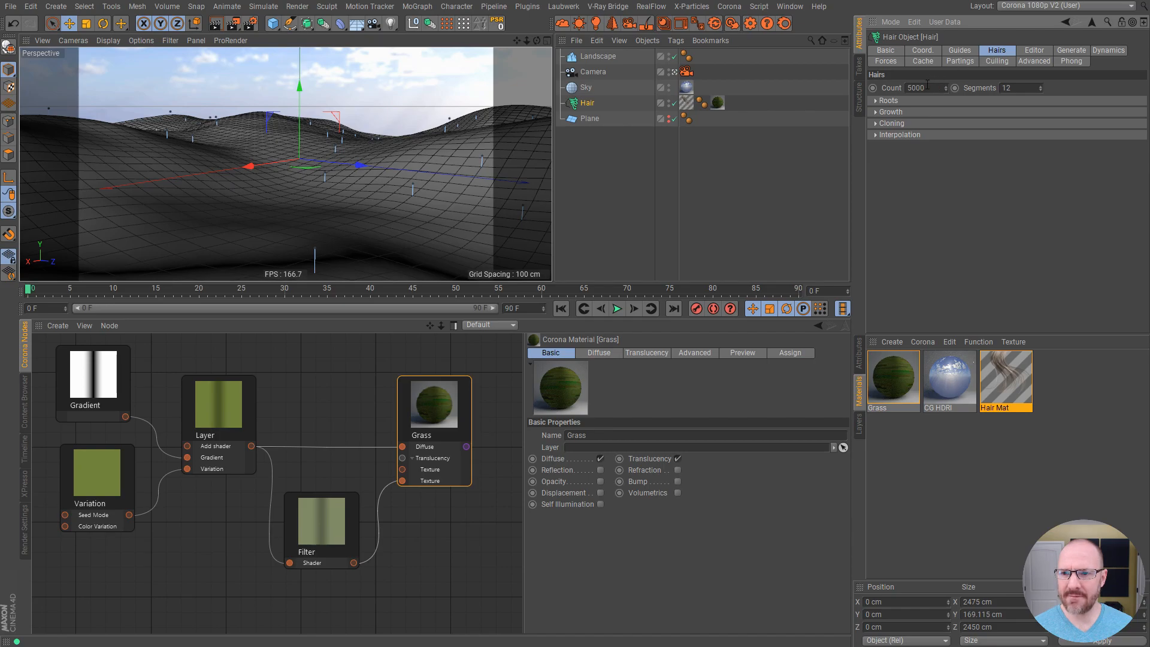
click(601, 145)
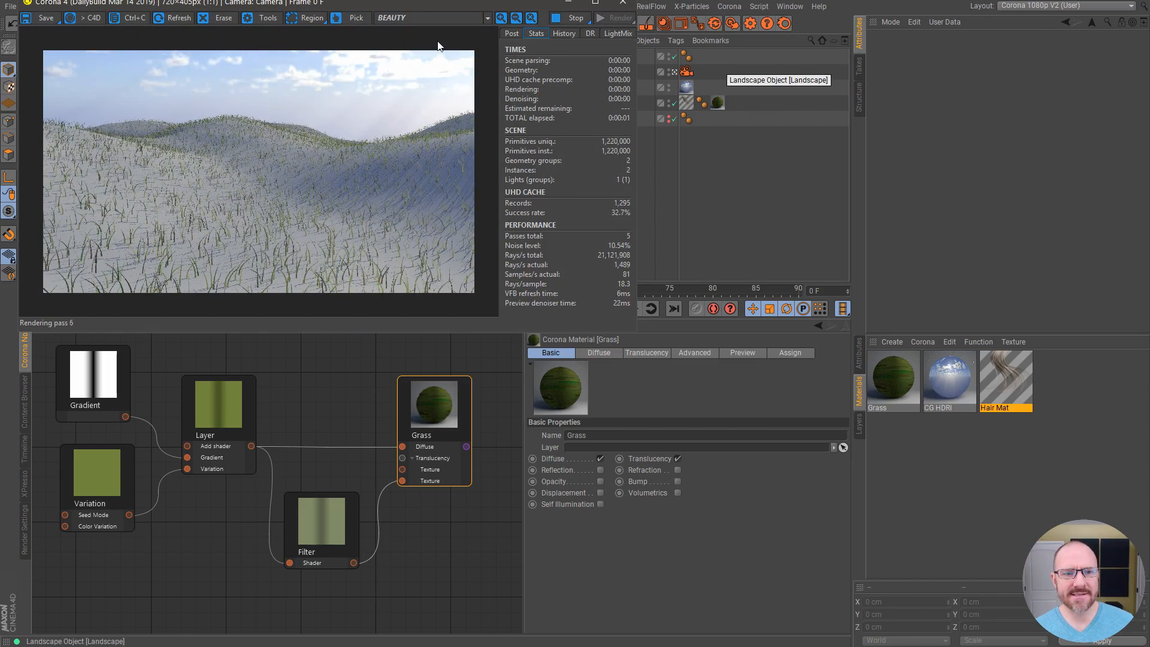
Reframe the camera closer to the ground during the interactive render, then stop the render
drag(413, 3, 411, 301)
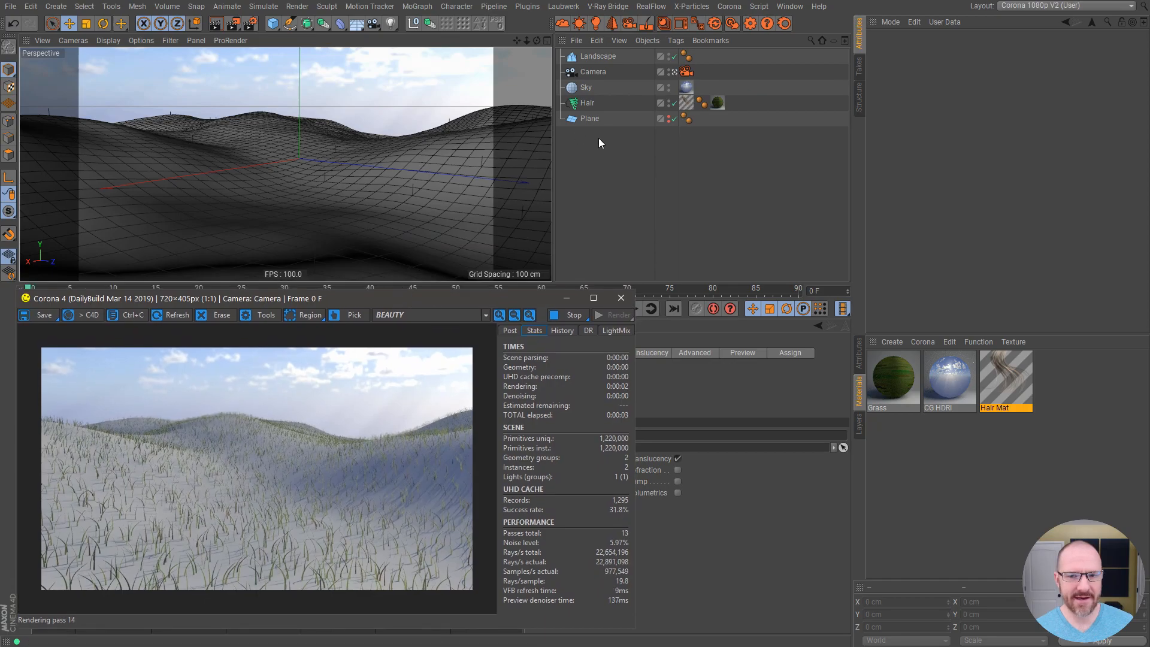
alt+drag(326, 166, 349, 146)
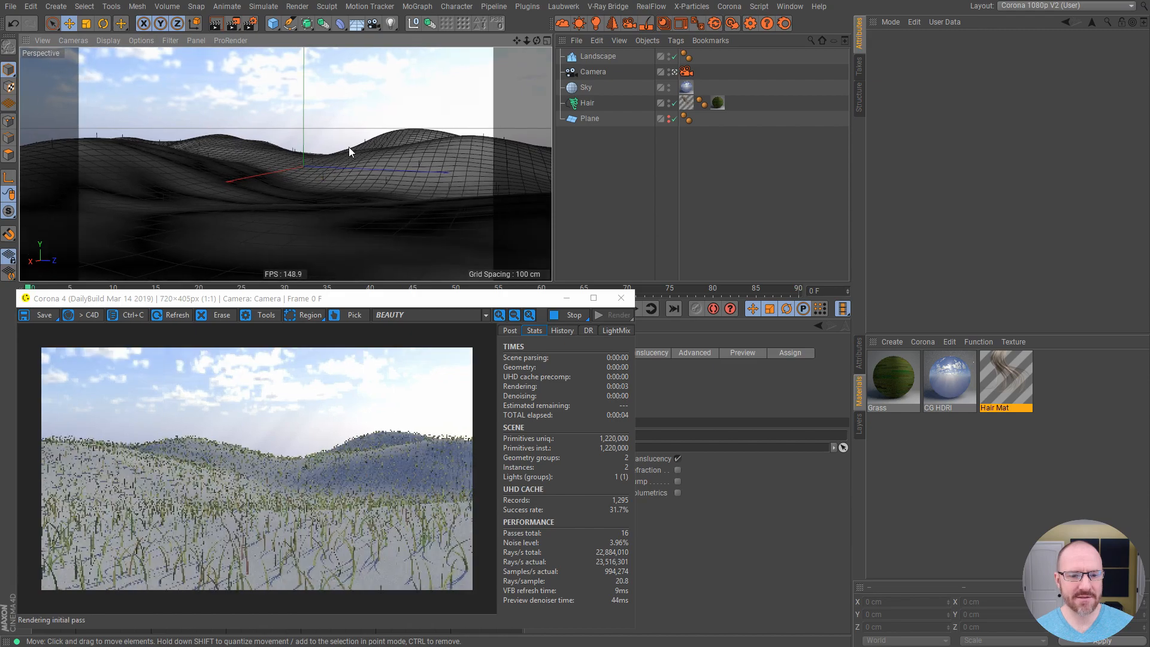
click(568, 315)
Set the Hair object's hair count to 250000
click(599, 106)
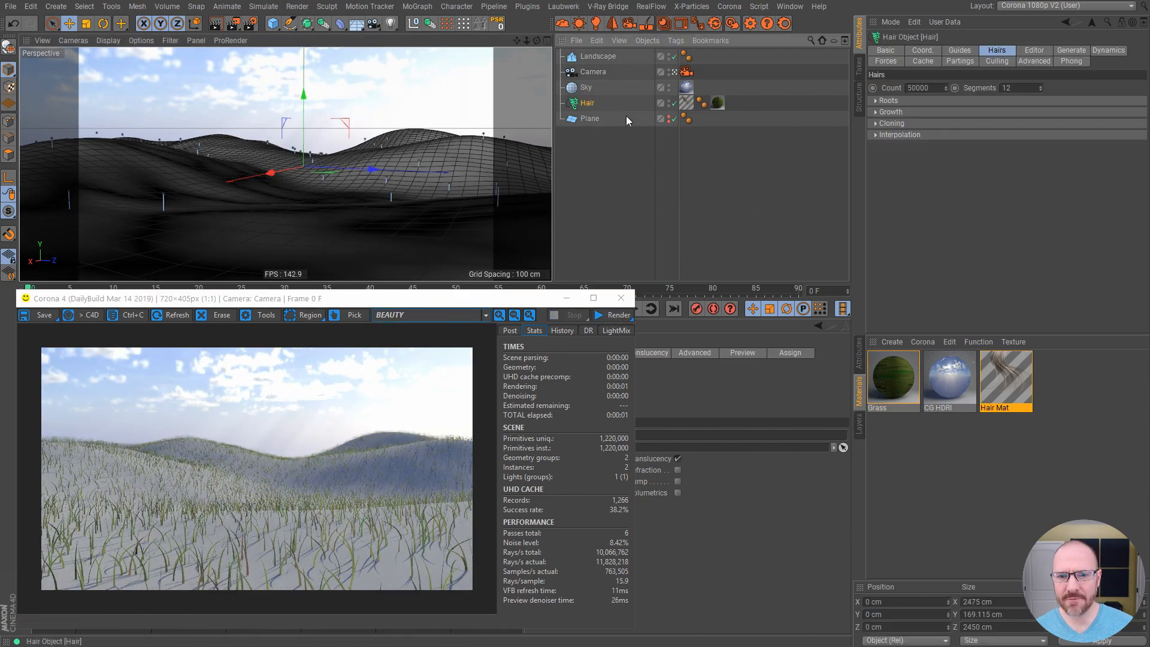
click(910, 88)
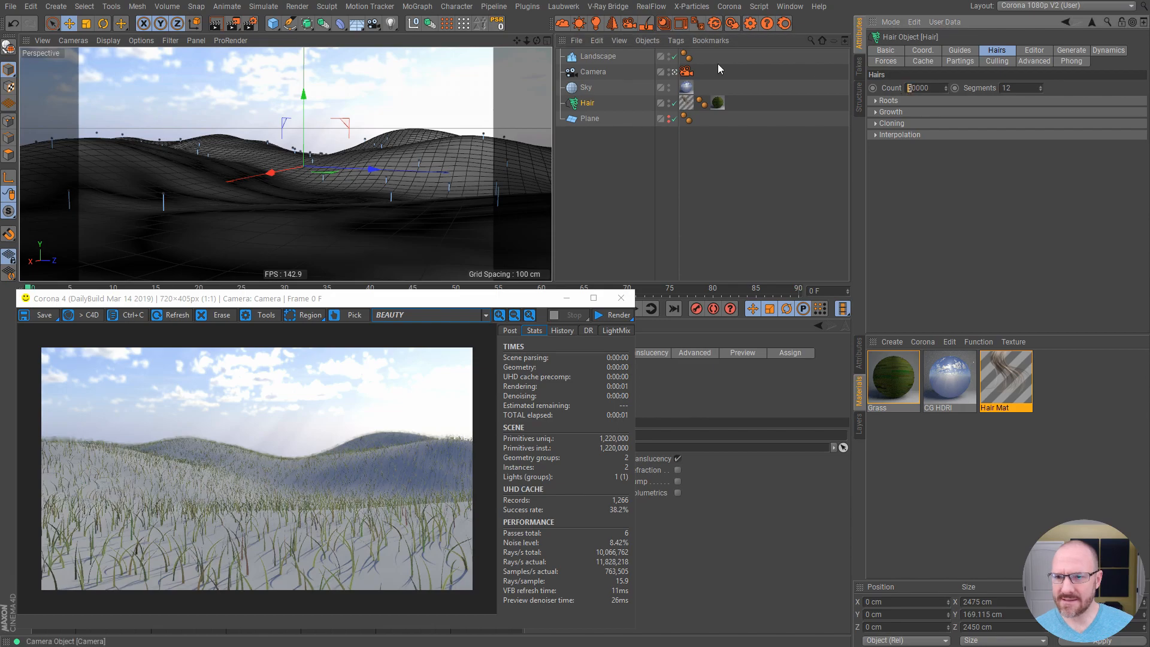
text(2)
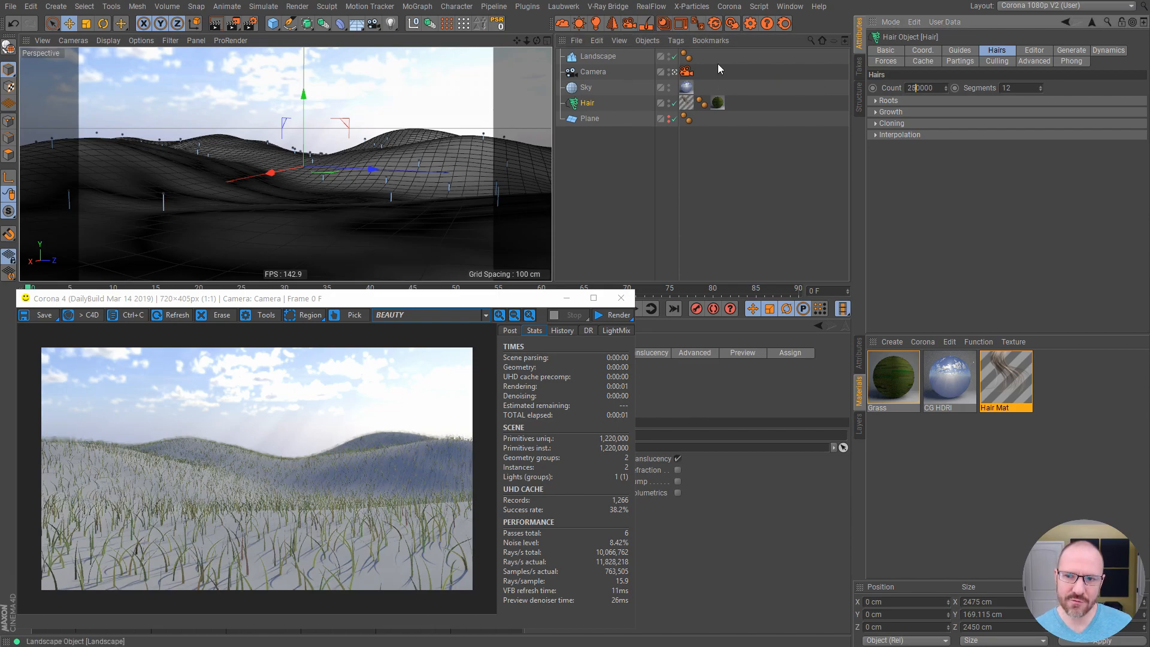
click(570, 151)
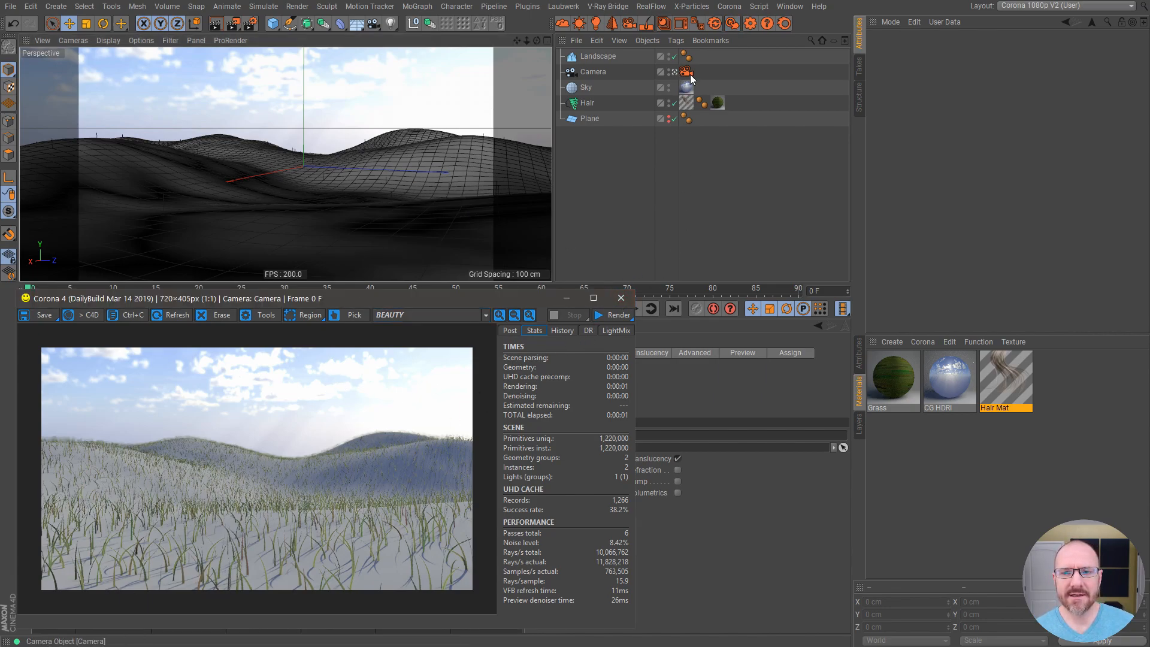
Restart the interactive render, stopping the external renderer's current calculation, to preview the denser grass
click(612, 316)
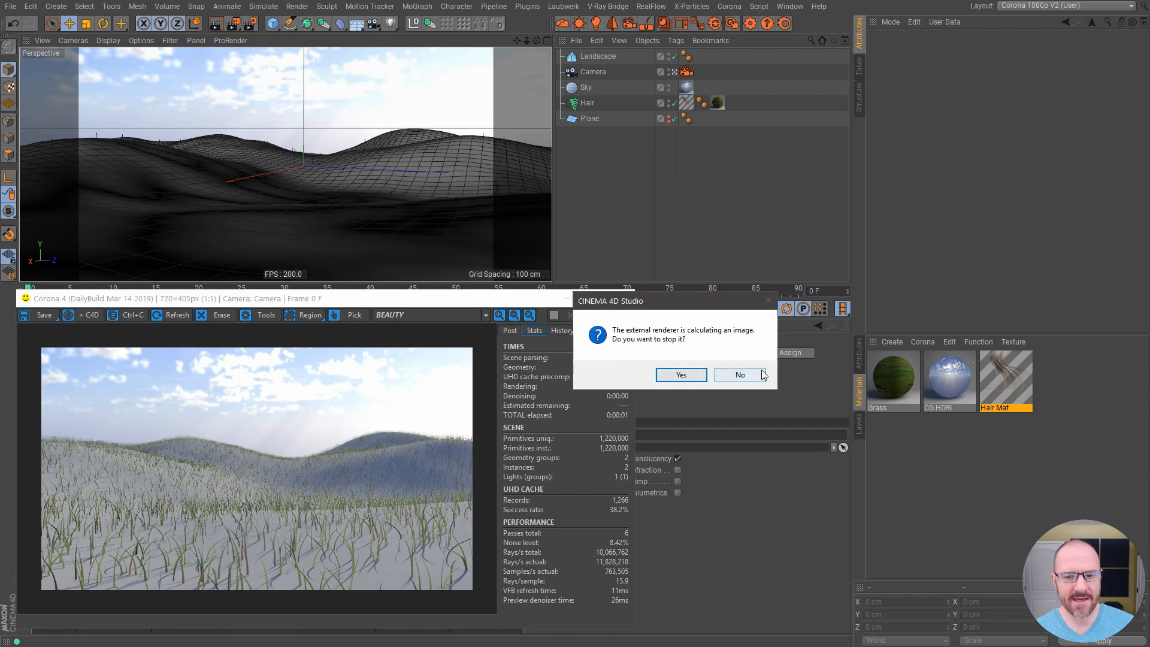
click(681, 375)
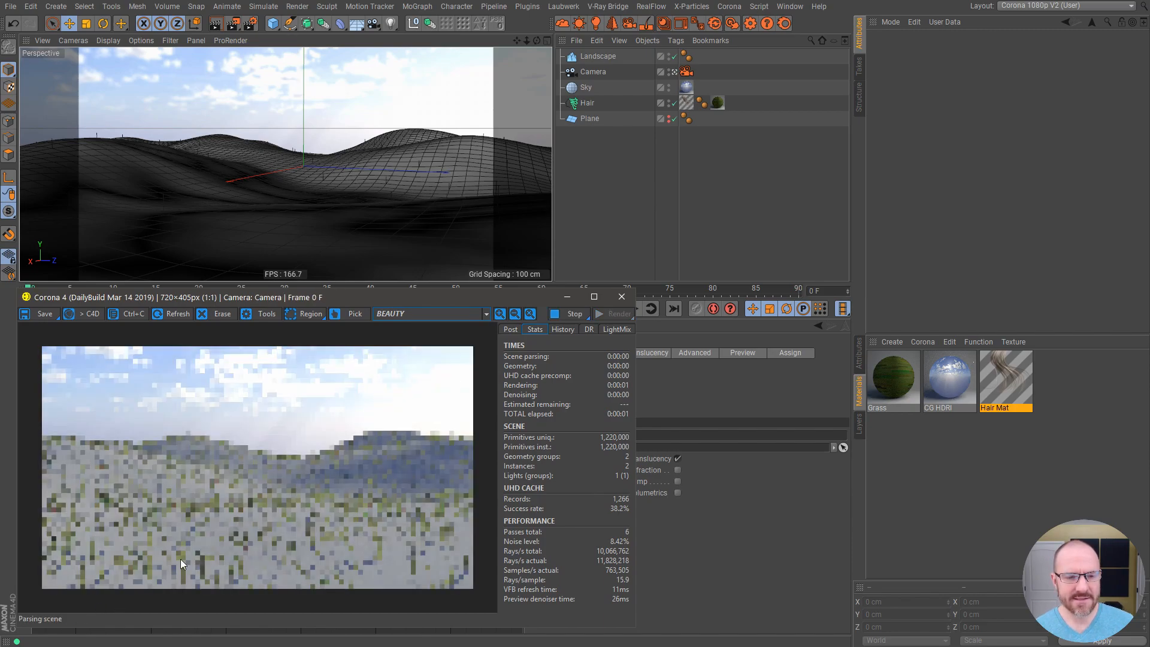
drag(353, 298, 352, 18)
Switch the renderer in the render settings to Corona
click(24, 530)
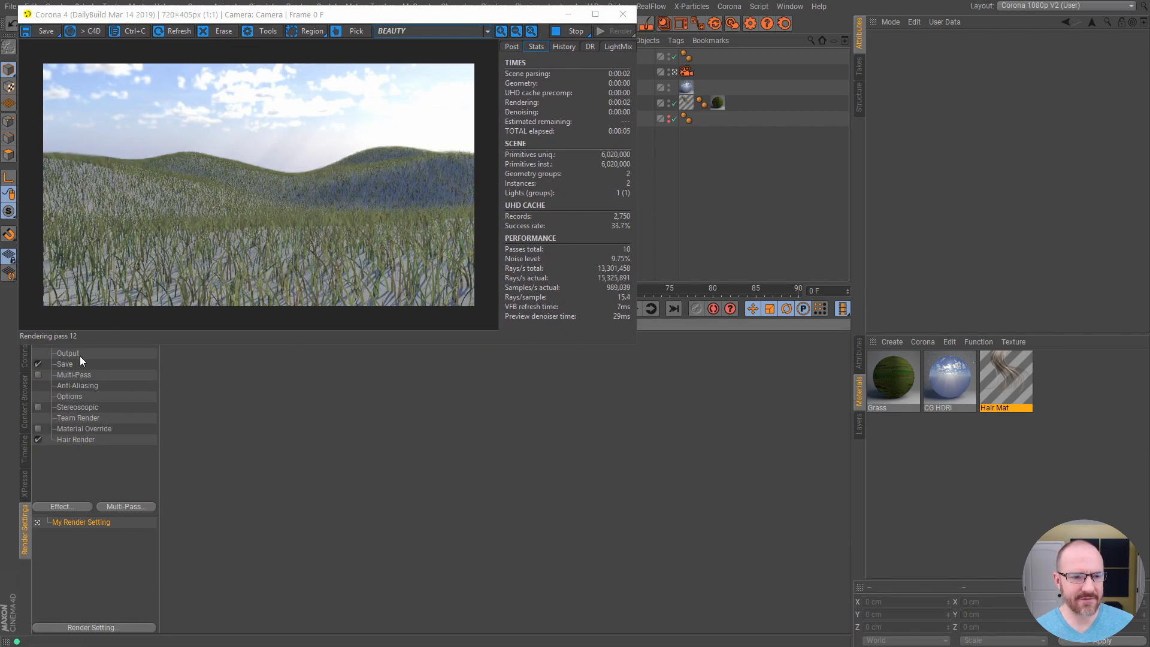
drag(298, 24, 299, 4)
click(111, 337)
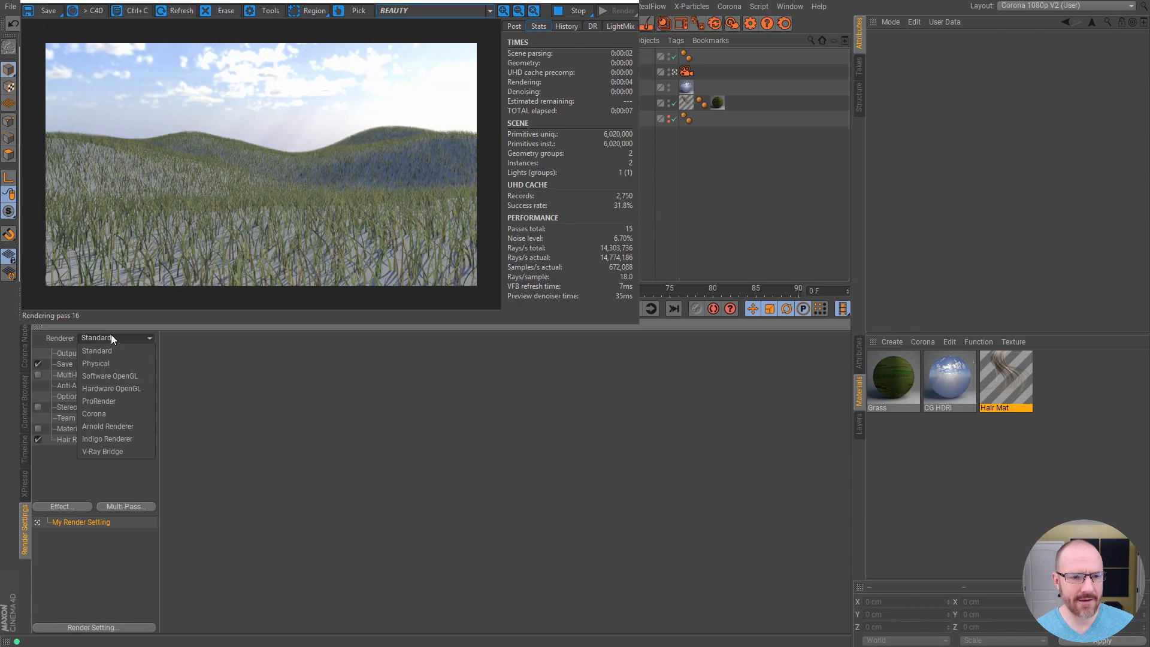
click(109, 414)
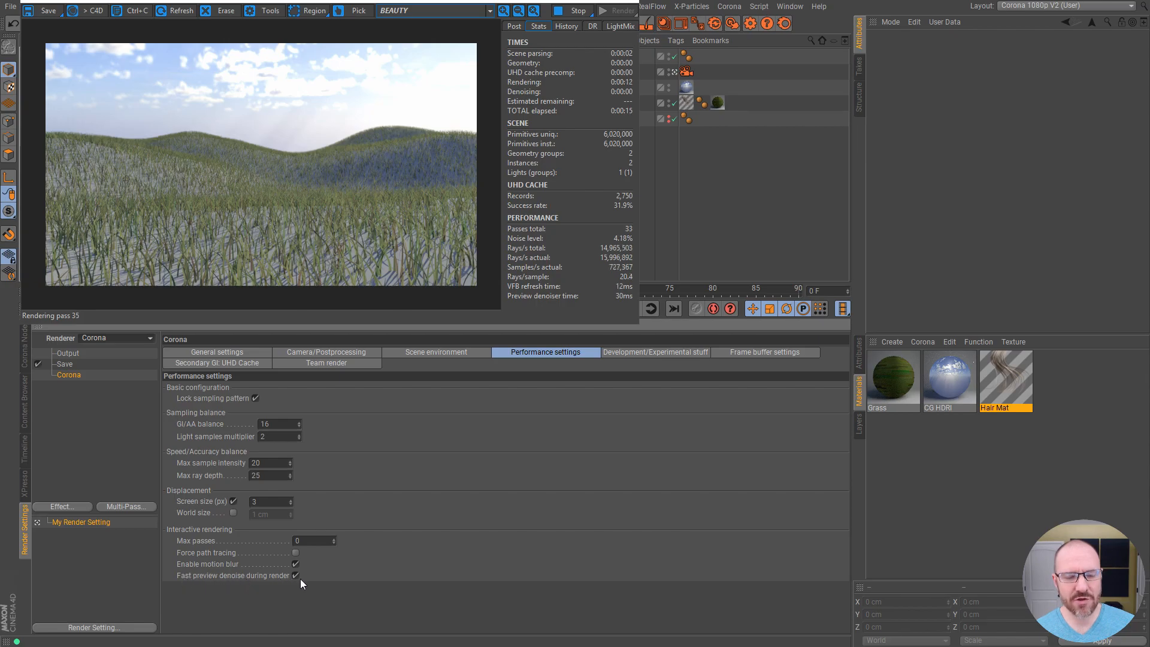
Limit interactive rendering to 25 max passes in the Corona performance settings, and stop and close the running render
click(309, 540)
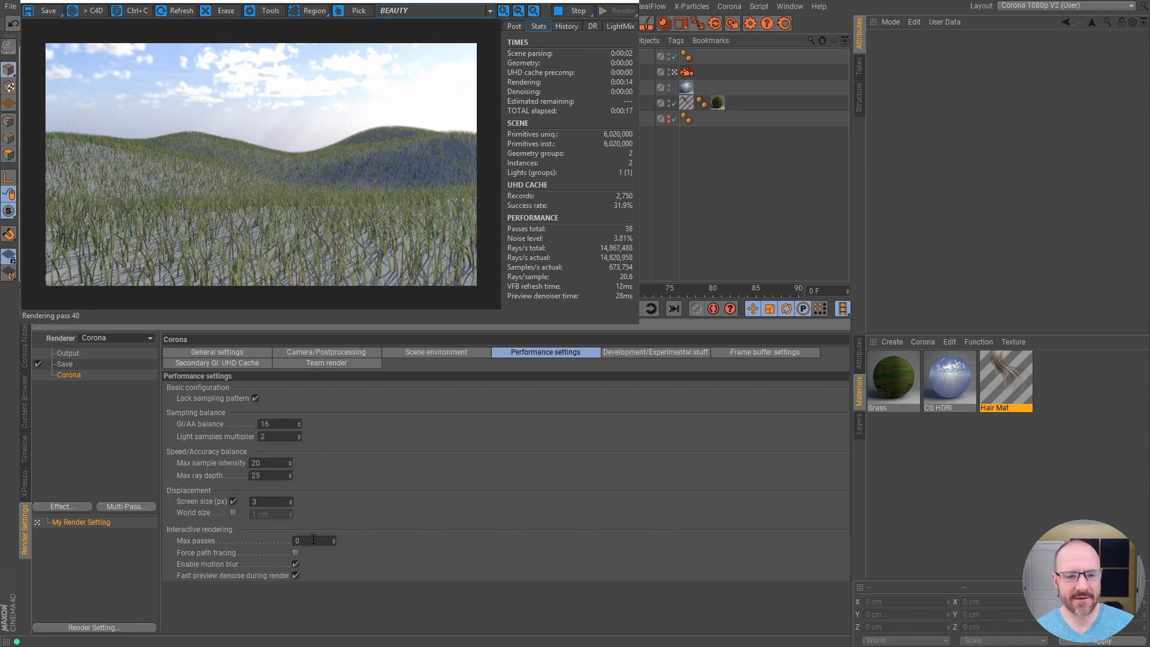
text(25)
key(Return)
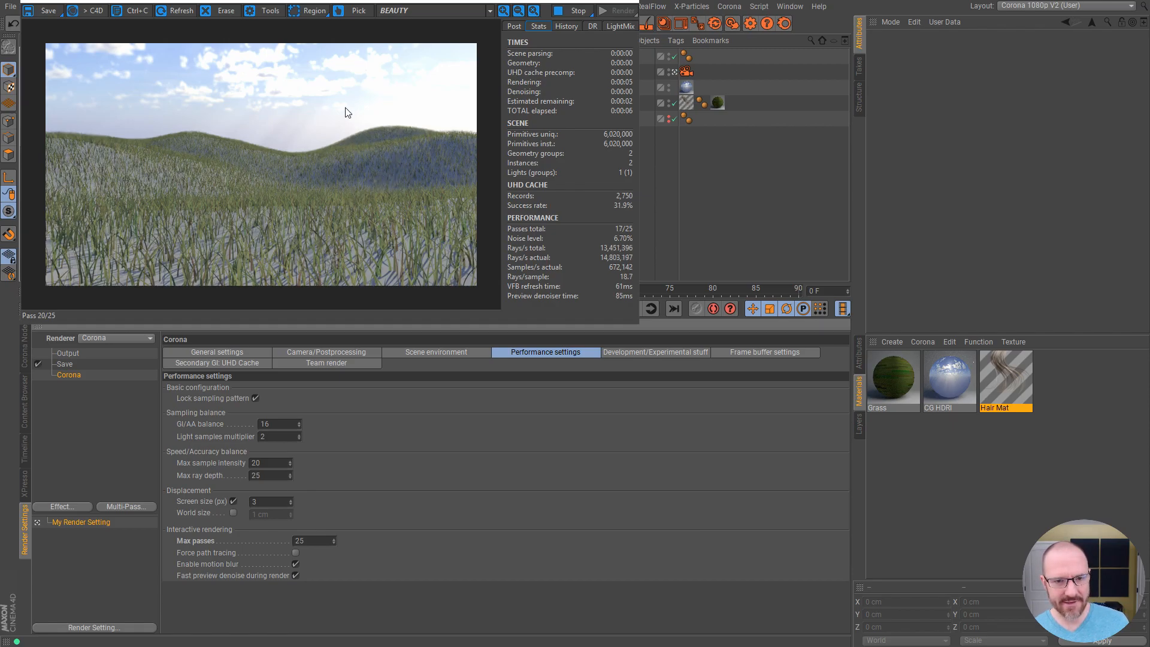
click(577, 11)
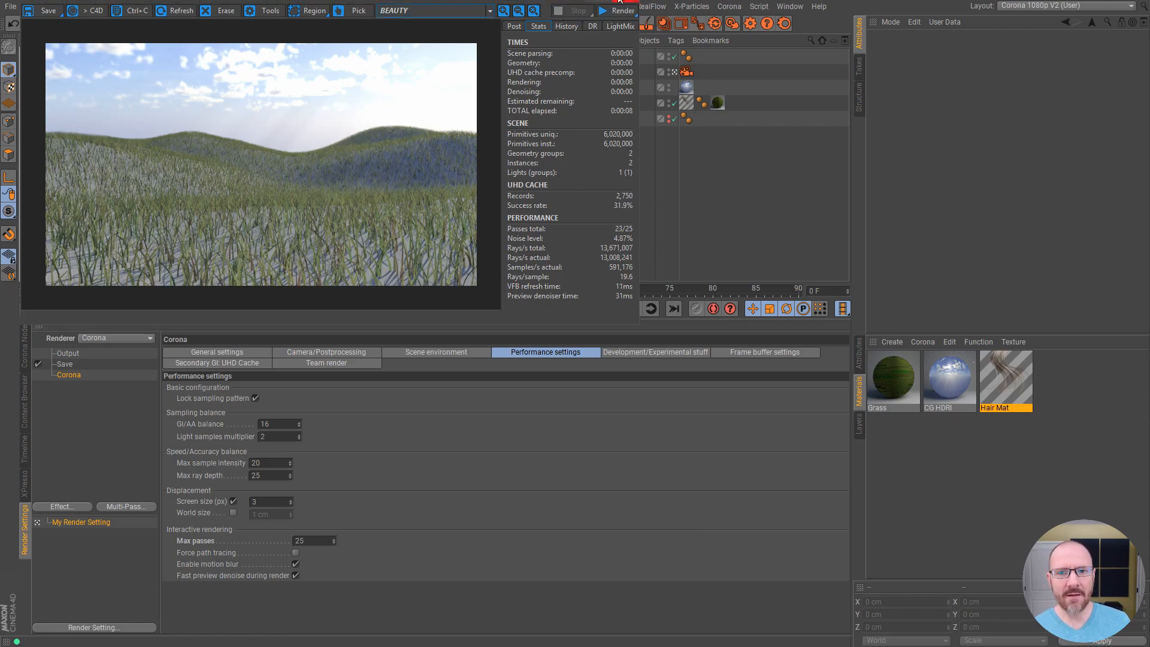
click(627, 1)
click(689, 237)
Create a new Corona material and name it Dirt
click(924, 342)
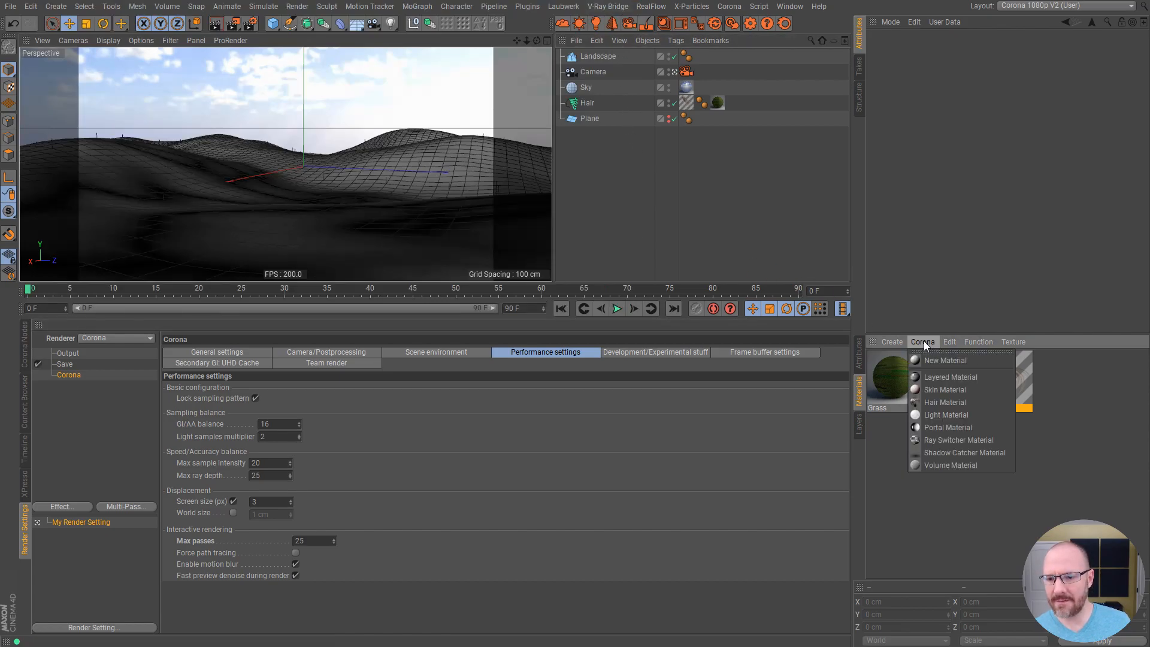
click(939, 357)
click(26, 347)
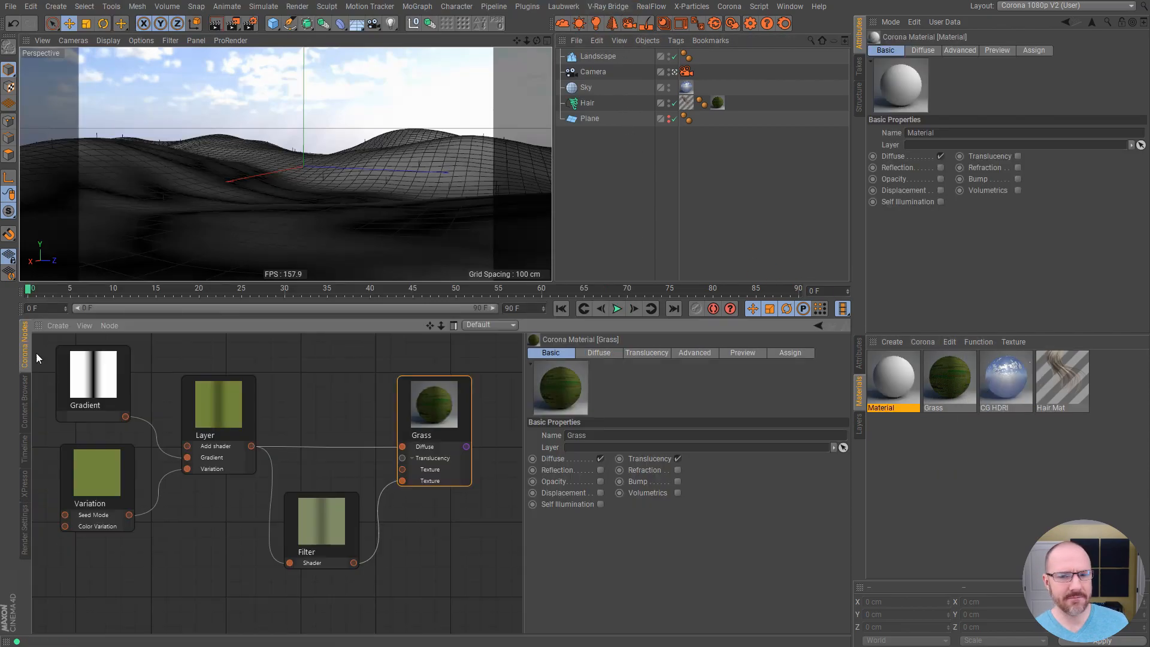
double_click(888, 408)
text(Dirt)
key(Return)
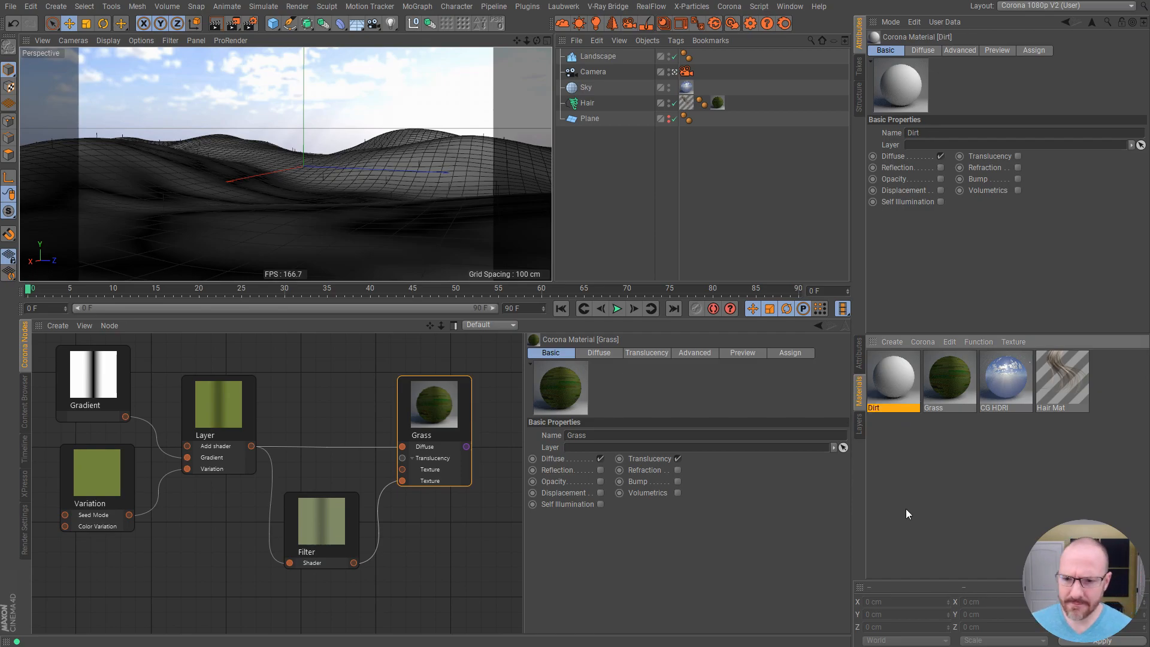
Rename the node editor's Default view to Grass
click(85, 324)
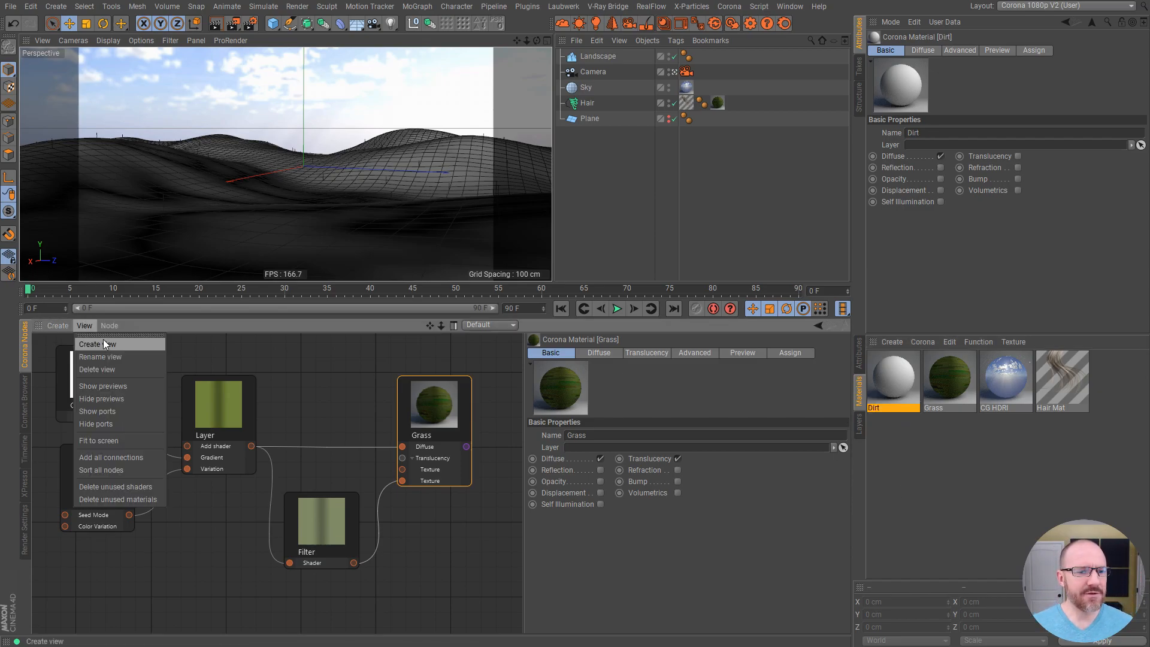
click(946, 479)
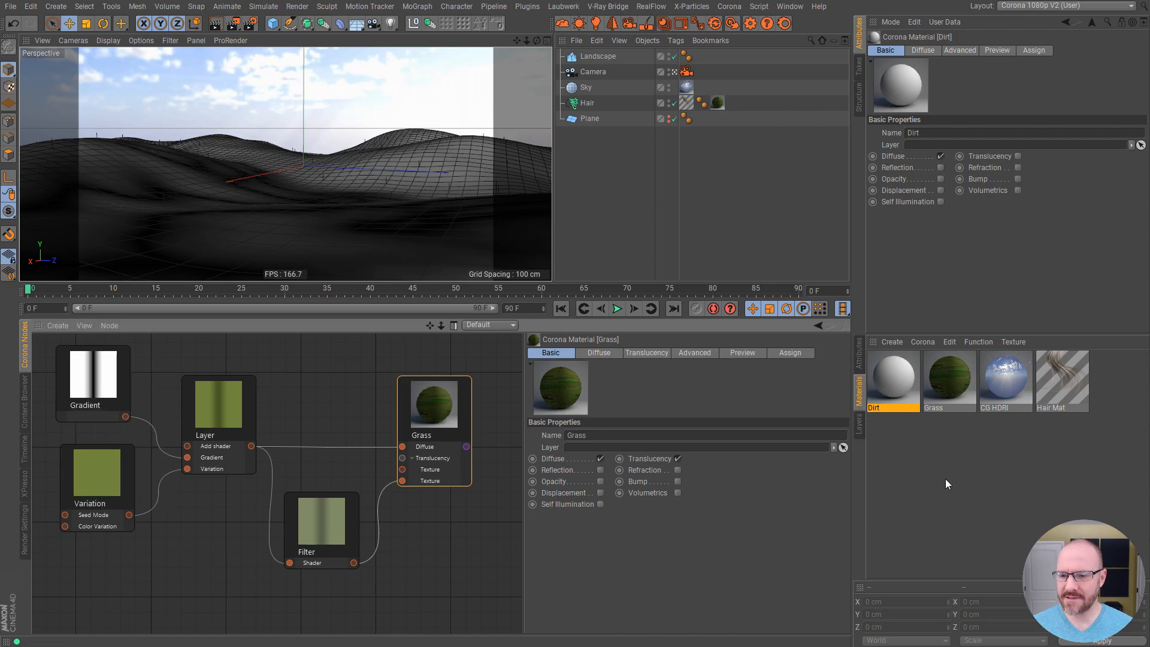
click(91, 324)
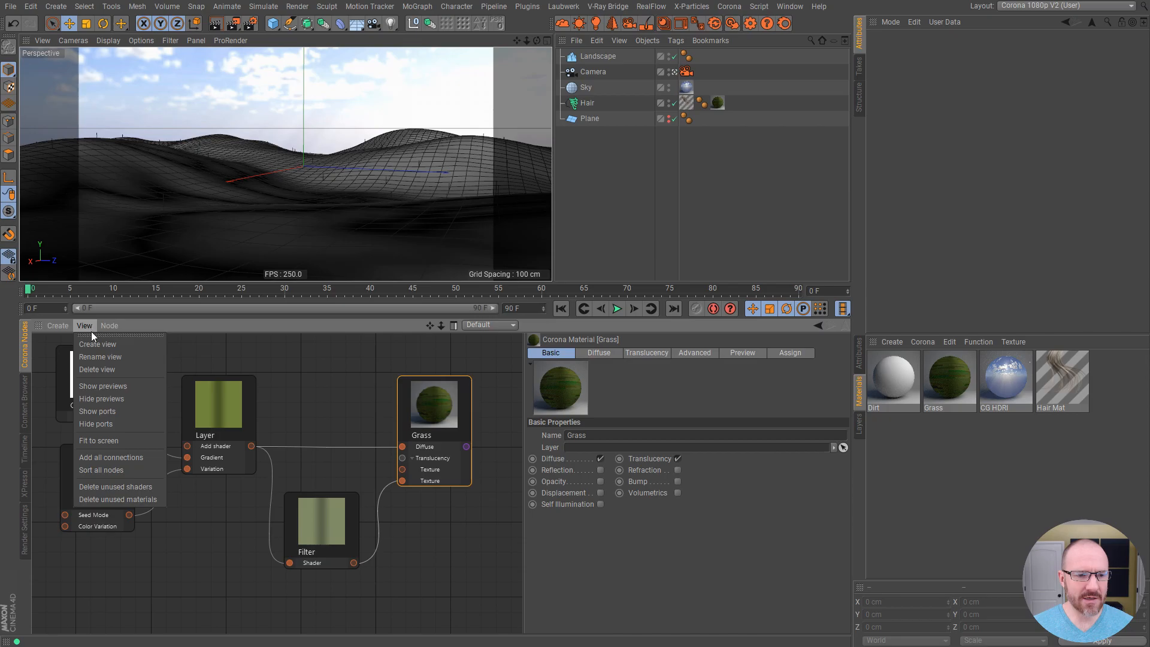
click(115, 358)
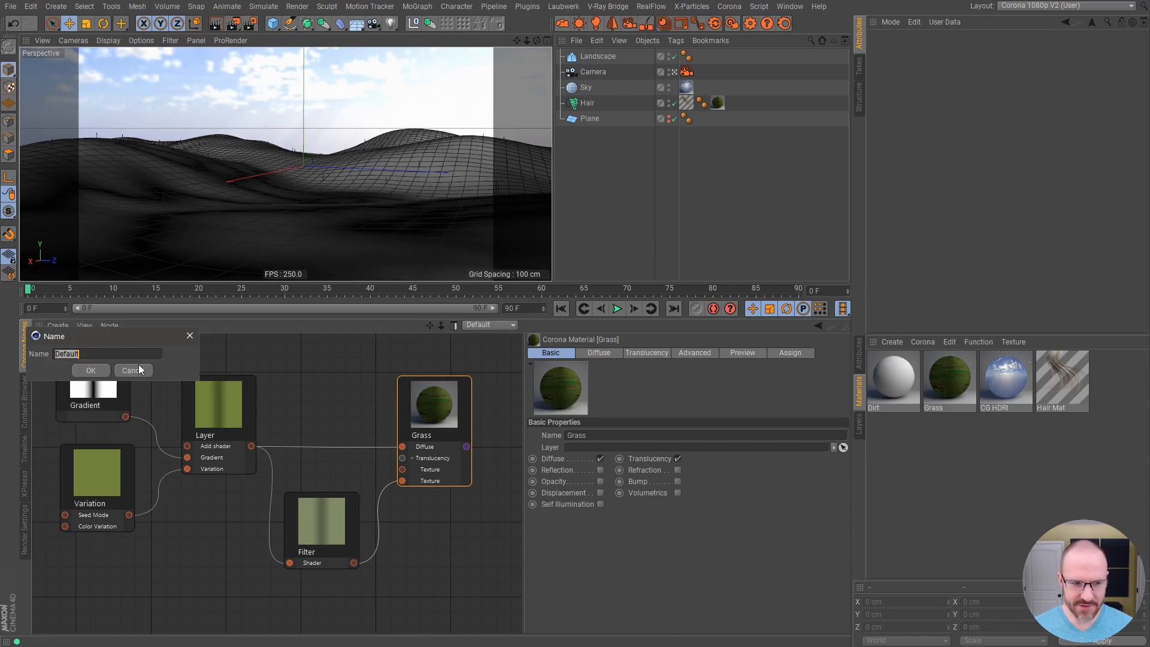
text(Grass)
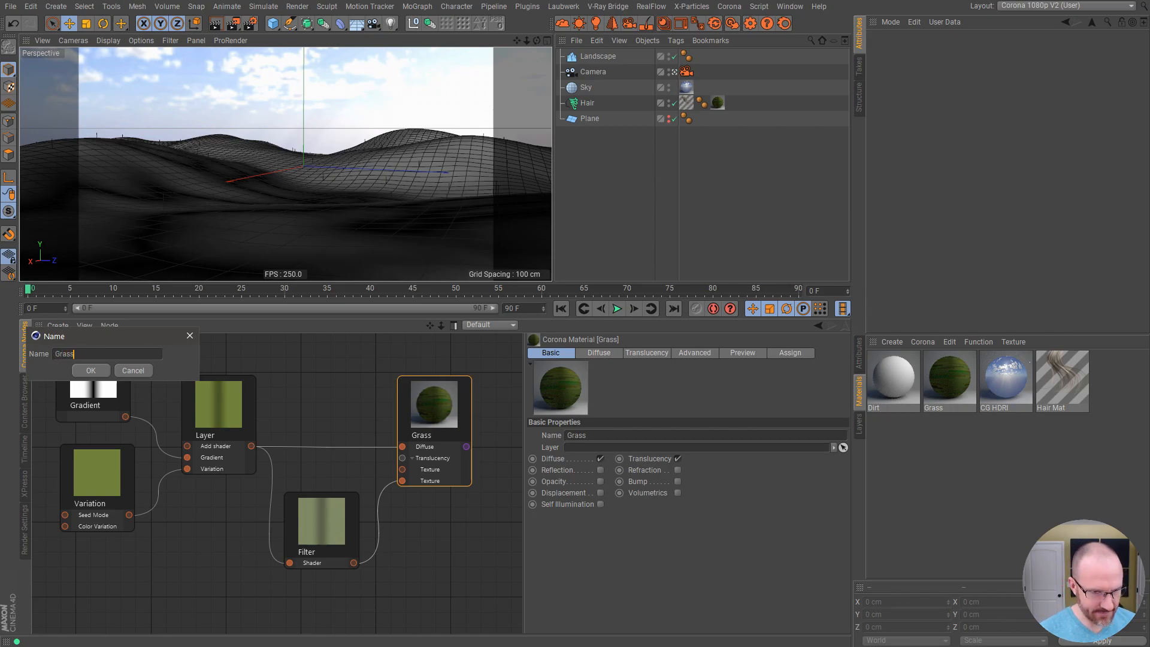
key(Return)
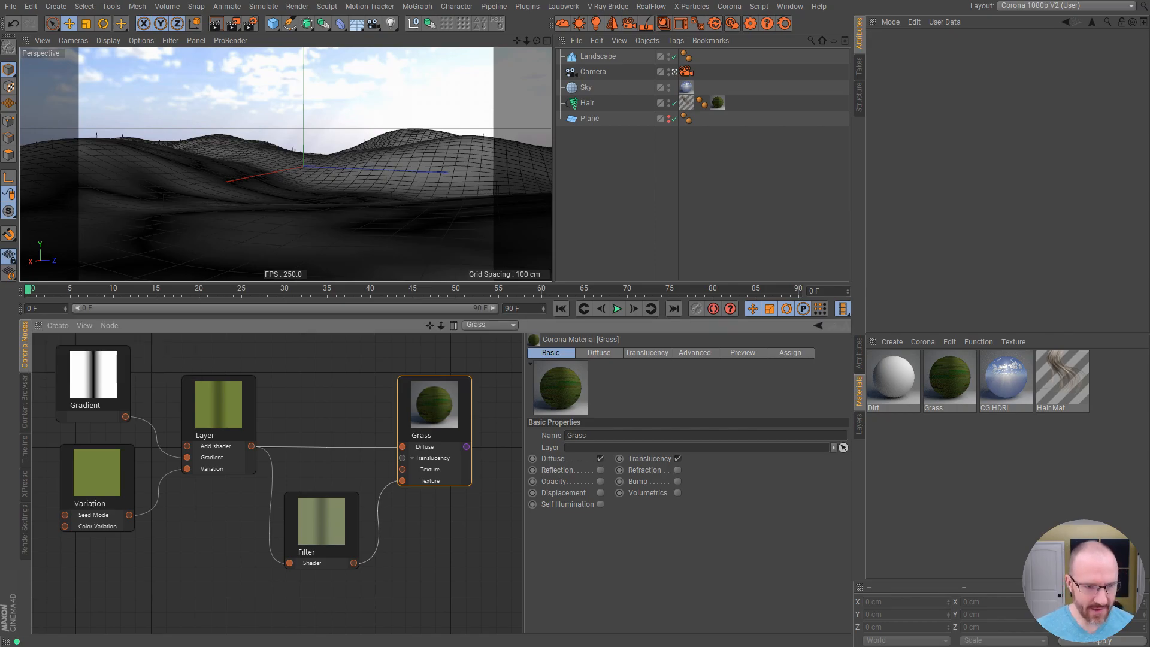
Create a new node editor view named Dirt and place the Dirt material in it
click(492, 325)
click(486, 326)
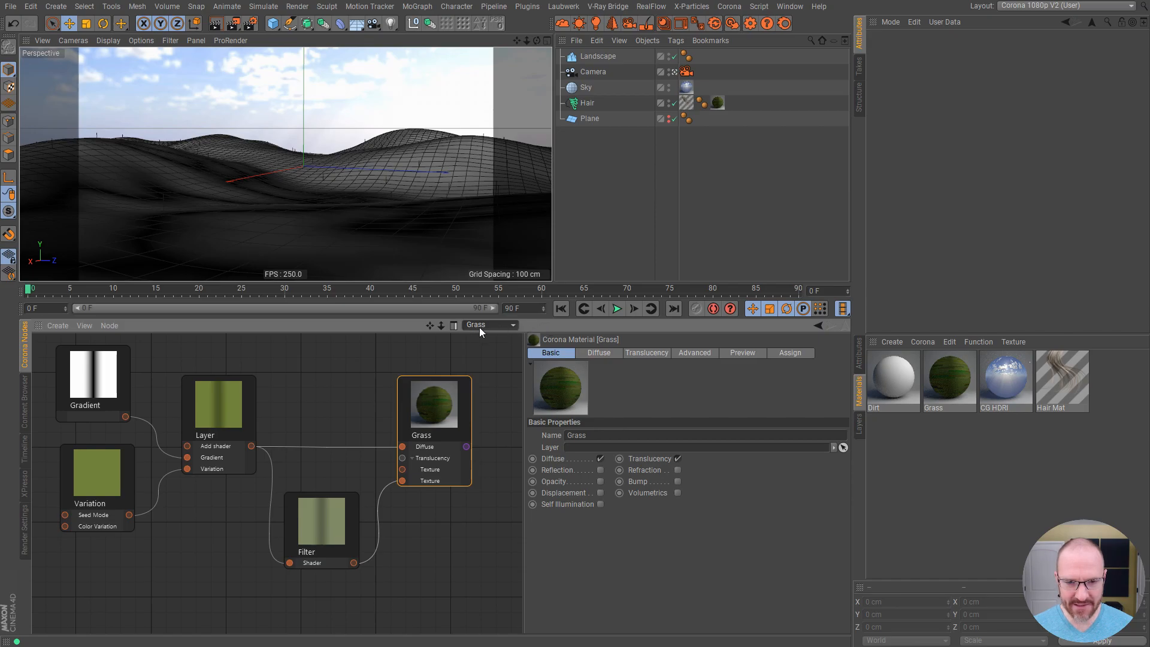
click(900, 381)
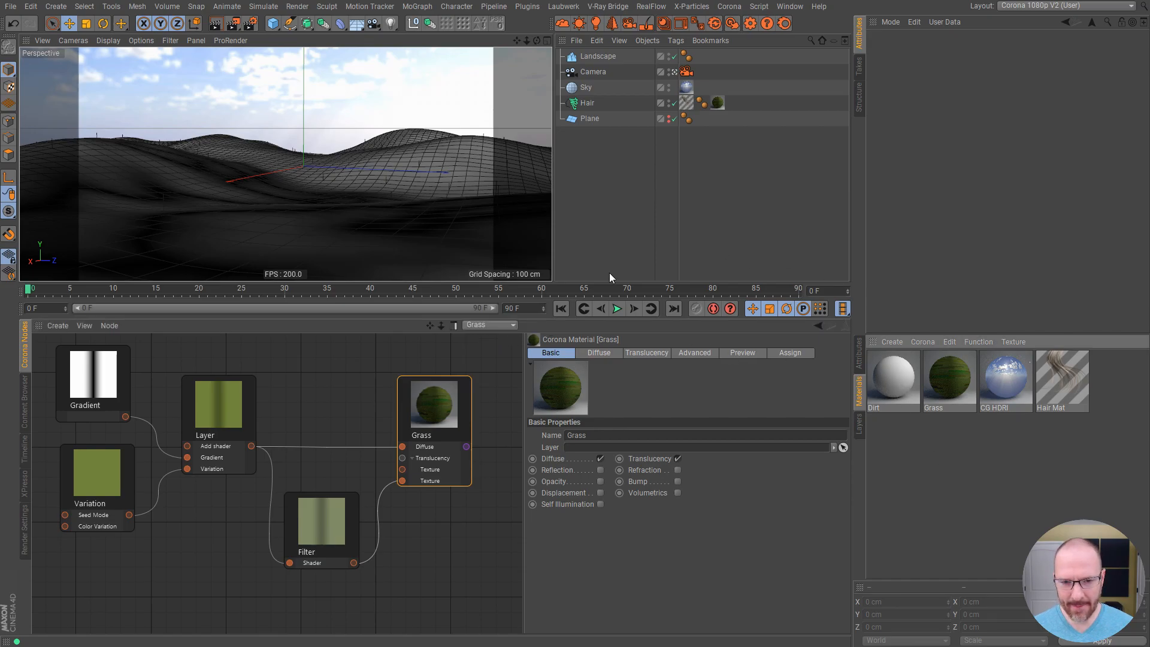
click(64, 324)
click(96, 342)
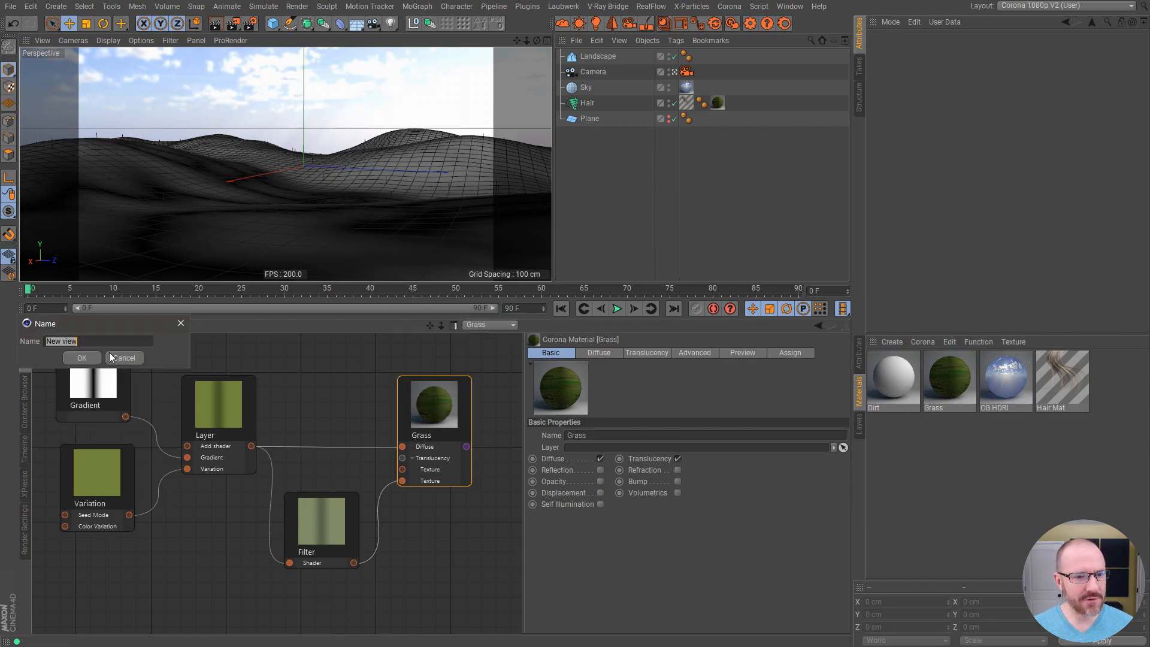
text(Dirt)
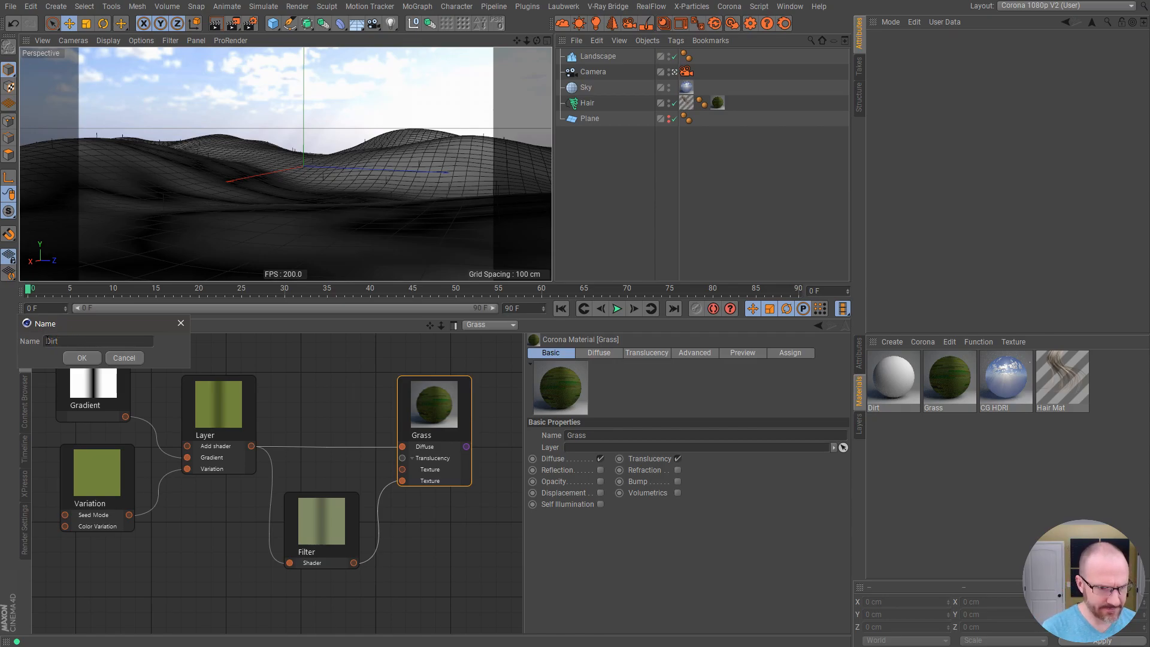
key(Return)
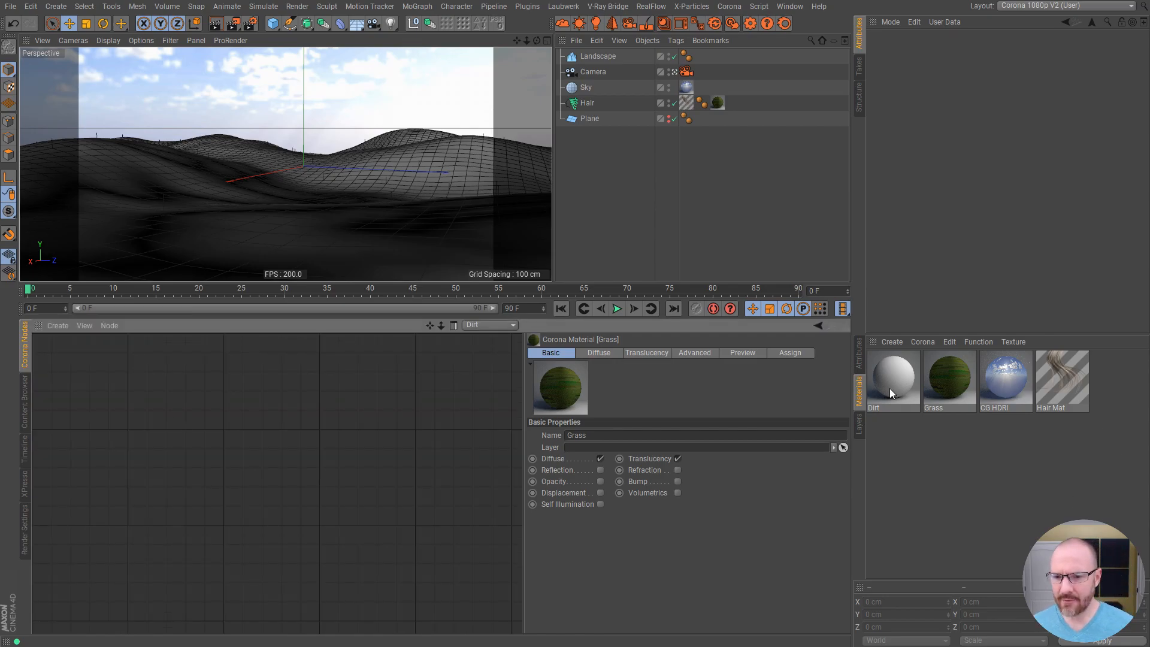
drag(400, 425, 401, 427)
Switch the node editor to the Grass view and back to the Dirt view, and check the available view commands
click(479, 326)
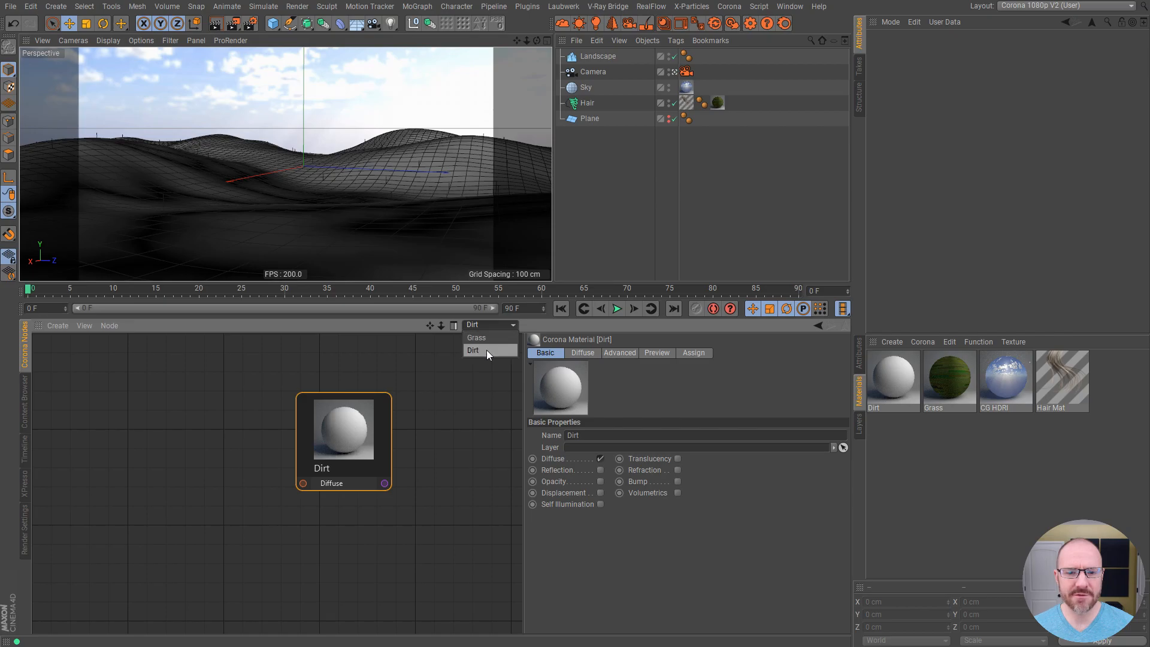
click(488, 338)
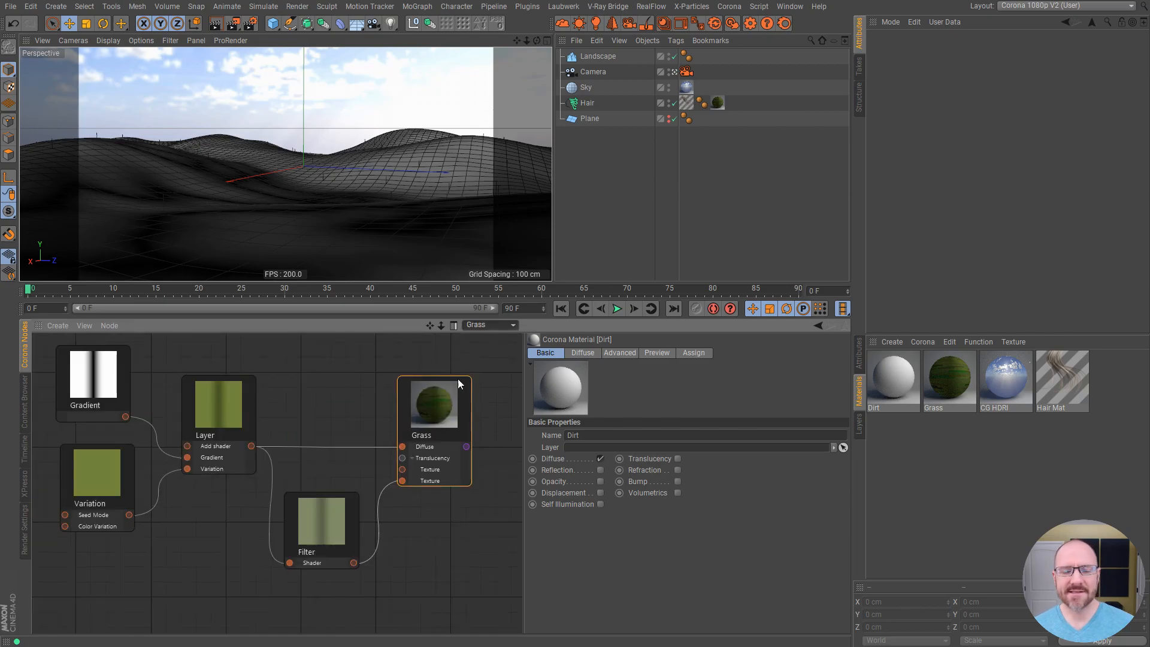
click(491, 326)
click(498, 352)
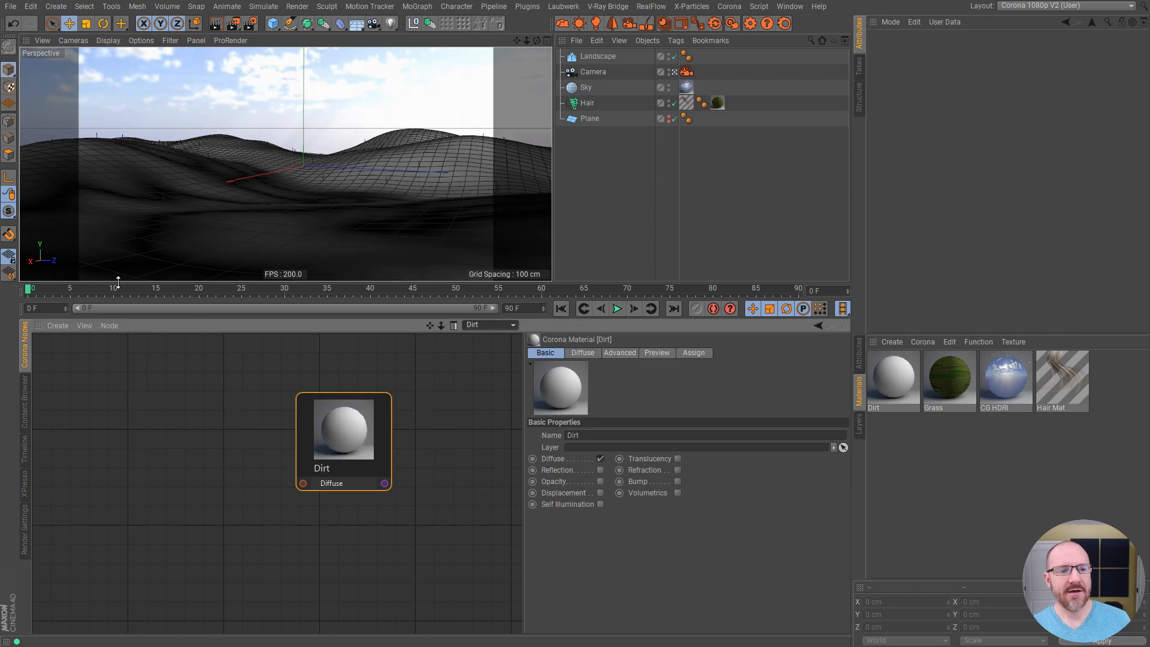
click(83, 327)
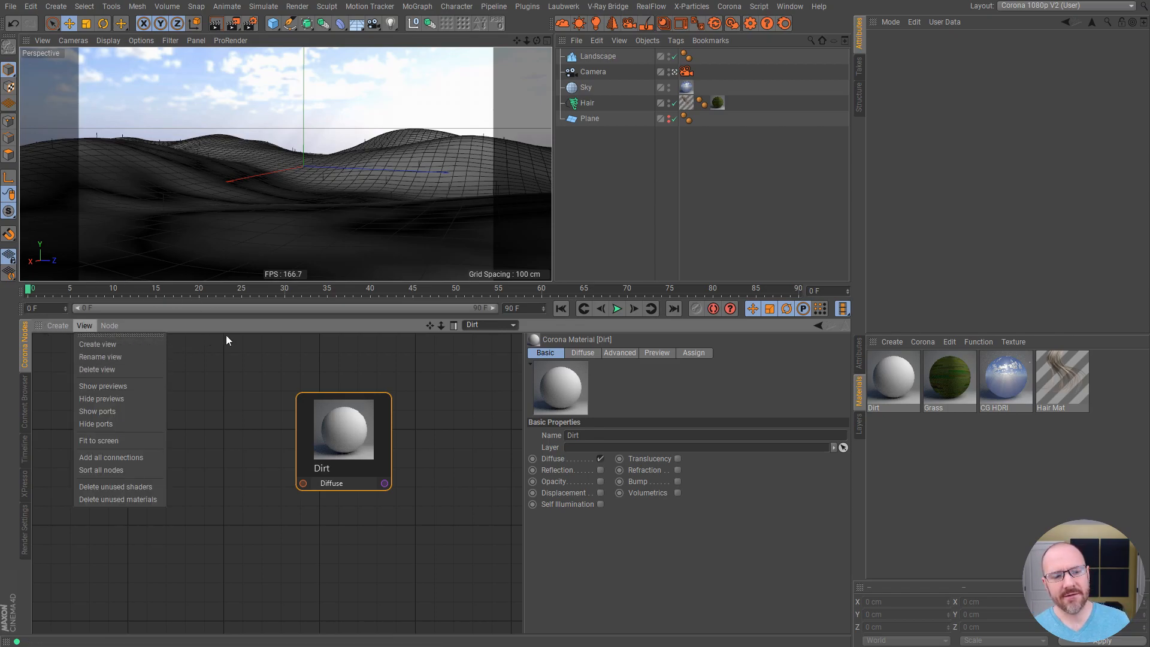
click(364, 364)
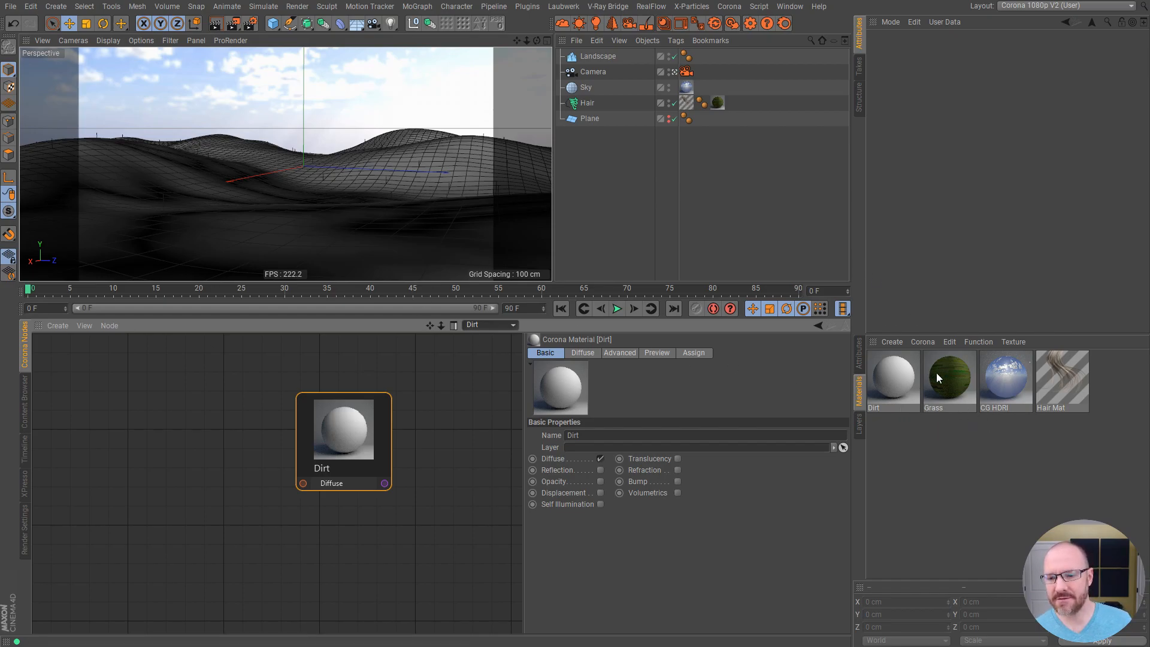
Add a Noise shader node beside the Dirt material node in the Dirt view
drag(332, 447, 332, 412)
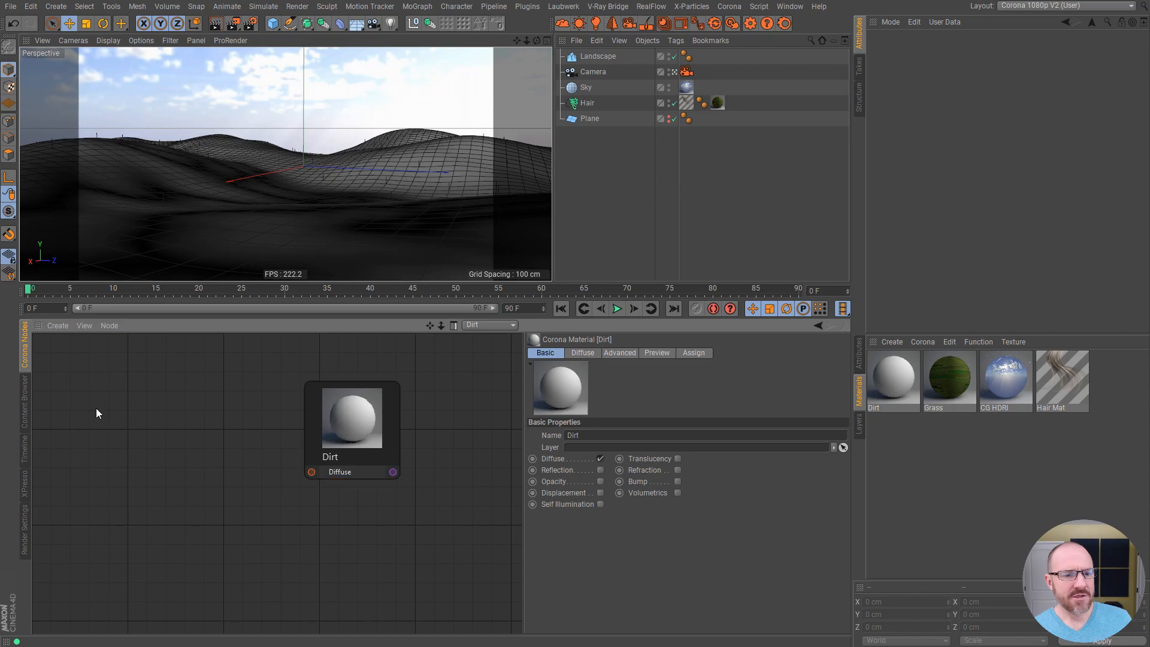
right_click(108, 395)
mouse_move(148, 419)
click(198, 462)
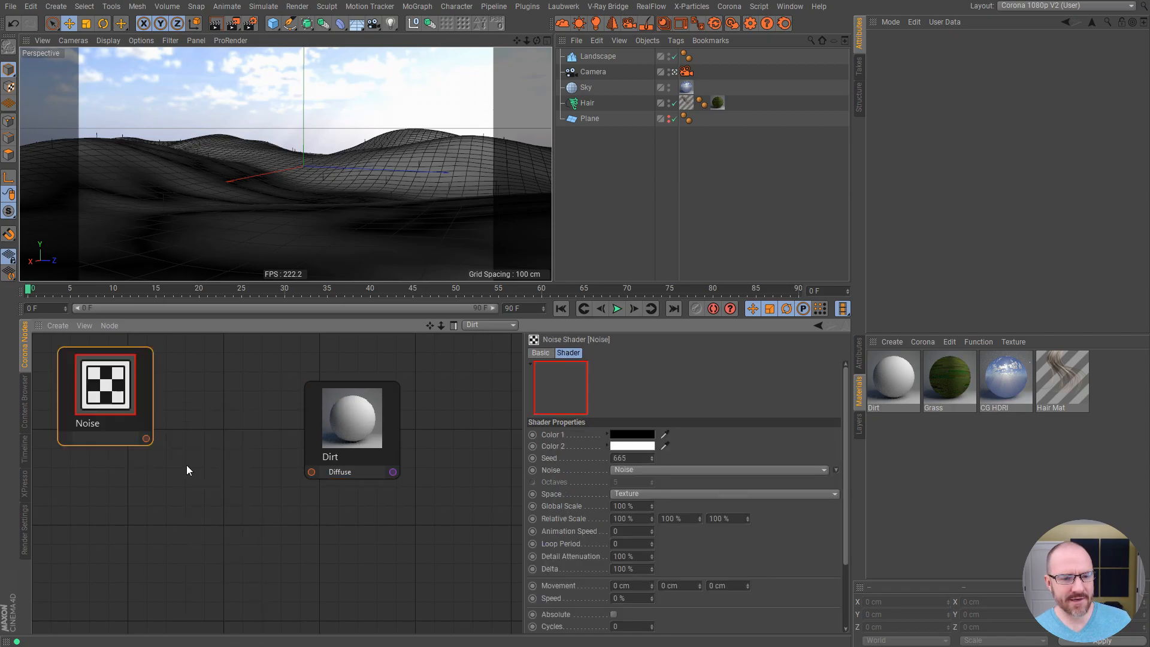
drag(130, 405, 119, 401)
Set the Noise shader to the Luka type with 20 octaves, seed 975 and a global scale of 278 %
click(678, 469)
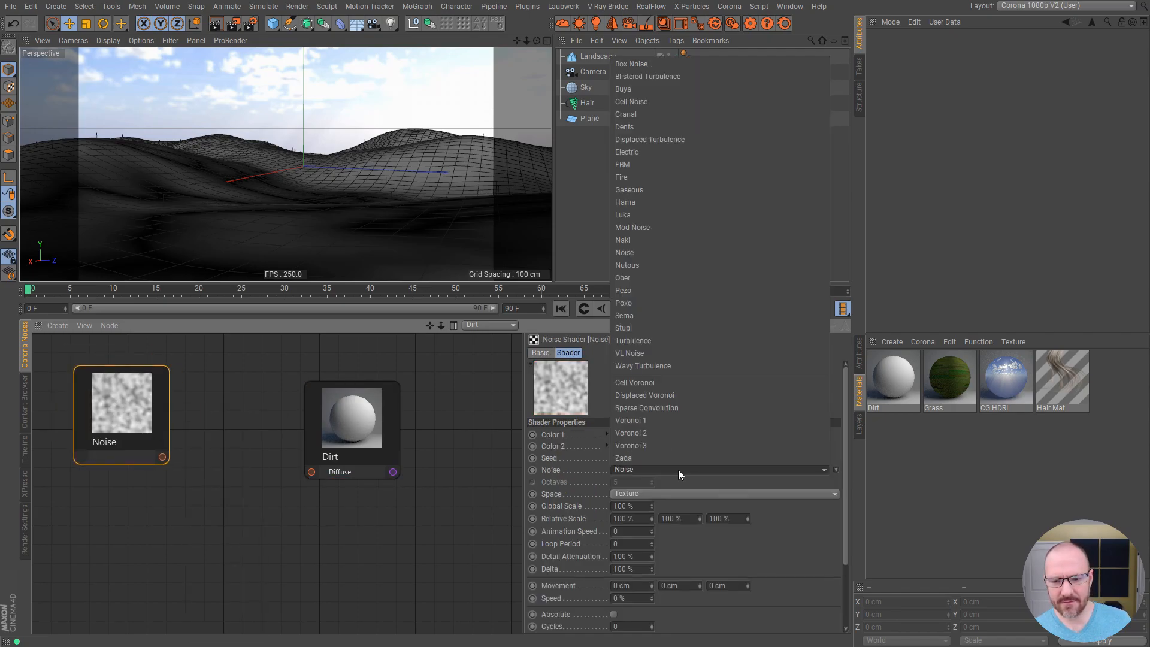
click(626, 215)
drag(654, 483, 682, 370)
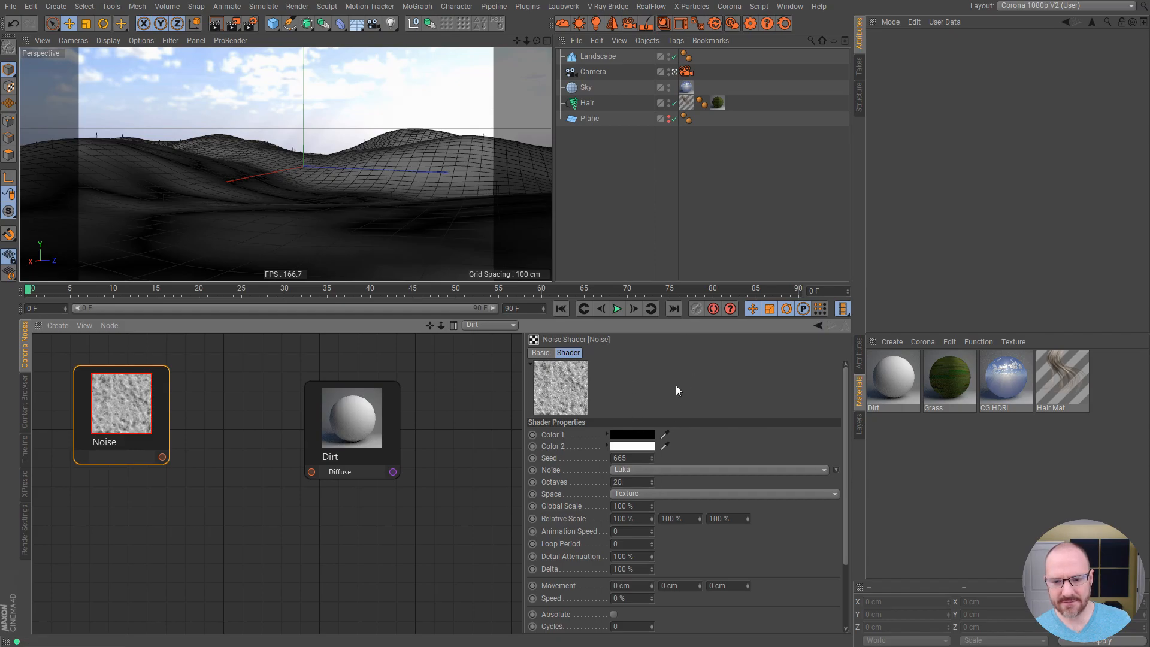
drag(652, 458, 693, 350)
drag(650, 508, 501, 321)
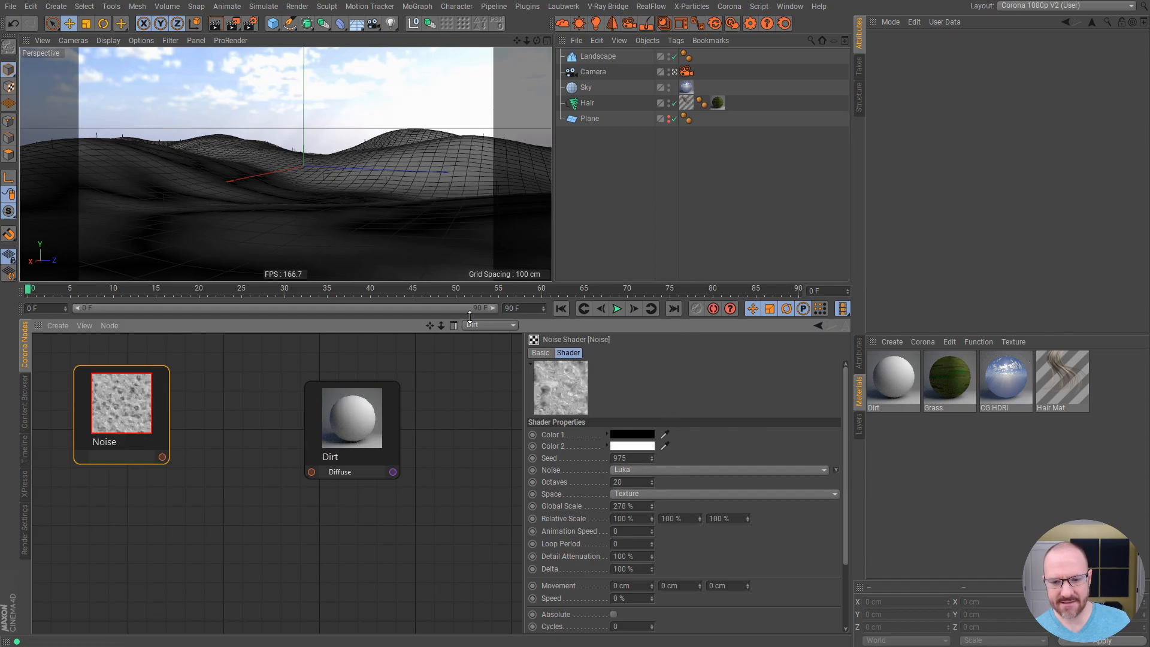
Set Color 1 of the Noise shader to an ochre brown
drag(135, 401, 139, 410)
click(630, 435)
drag(596, 425, 584, 426)
click(652, 439)
click(673, 451)
click(607, 487)
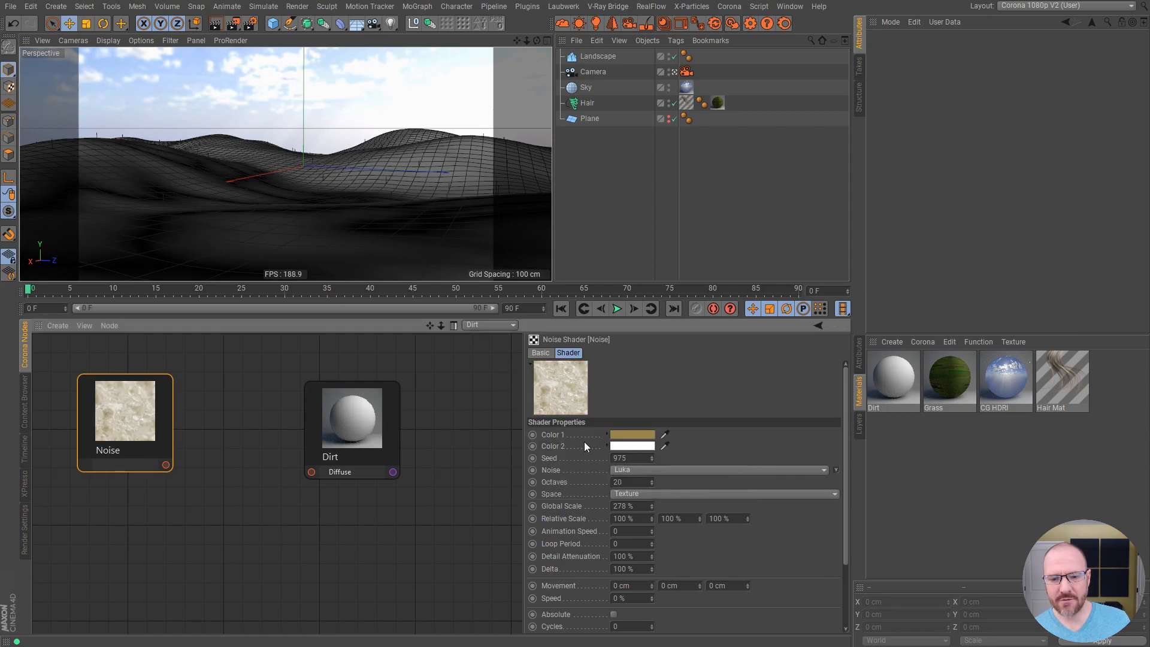
Set Color 2 of the Noise shader to a darker brown with hue 39°, saturation 44 % and value 43 %
click(628, 446)
click(579, 436)
click(666, 448)
click(670, 462)
click(638, 462)
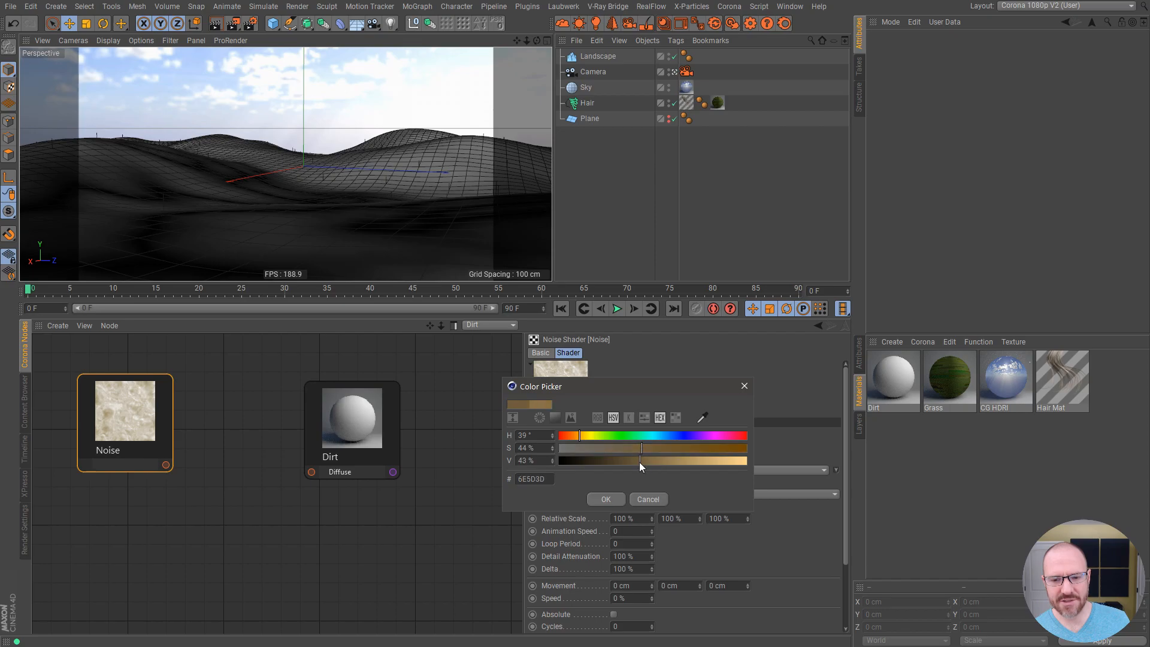
click(605, 499)
Connect the Noise shader to the Dirt material's Diffuse input and space the two nodes apart
drag(169, 470, 312, 472)
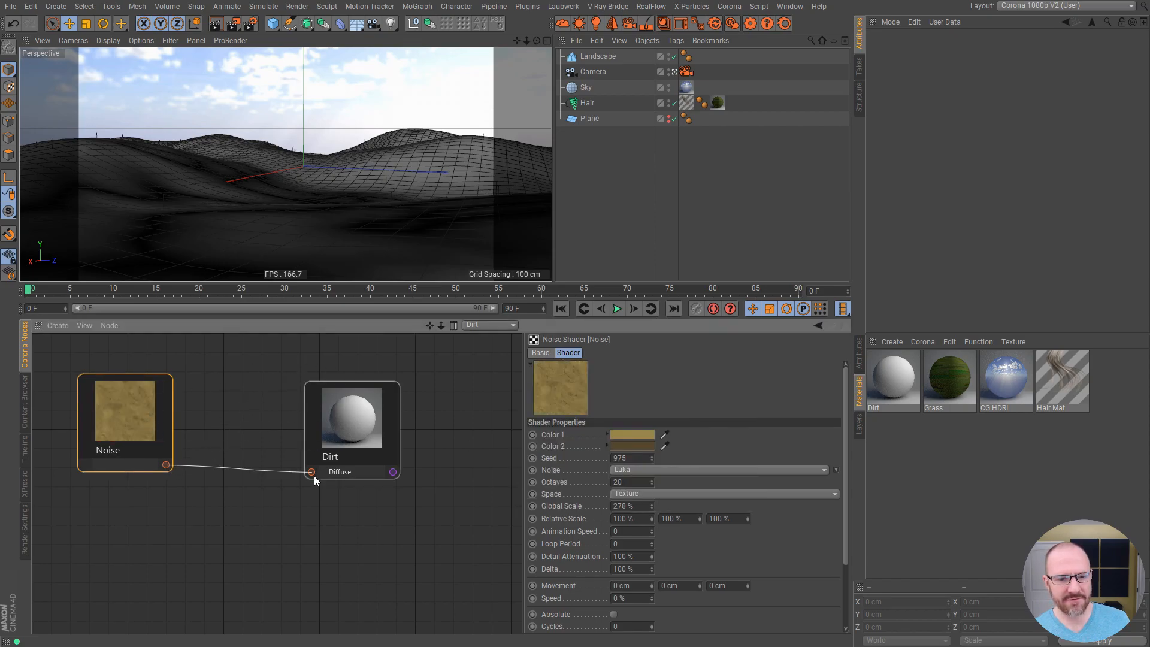
drag(119, 400, 150, 433)
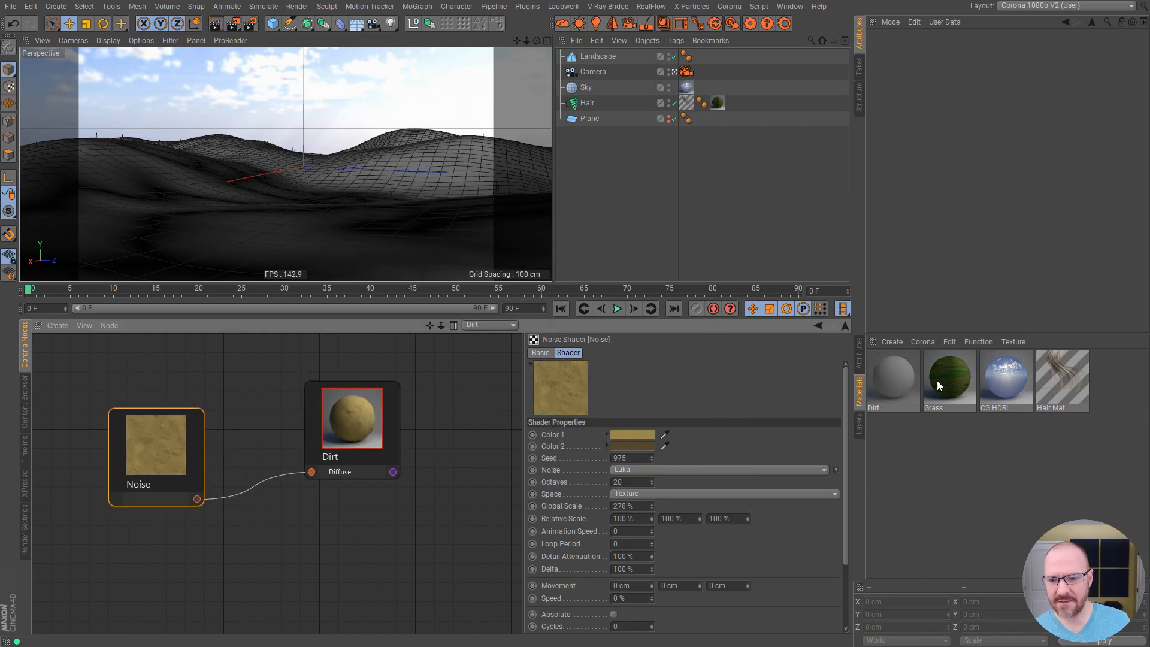
drag(176, 432, 136, 408)
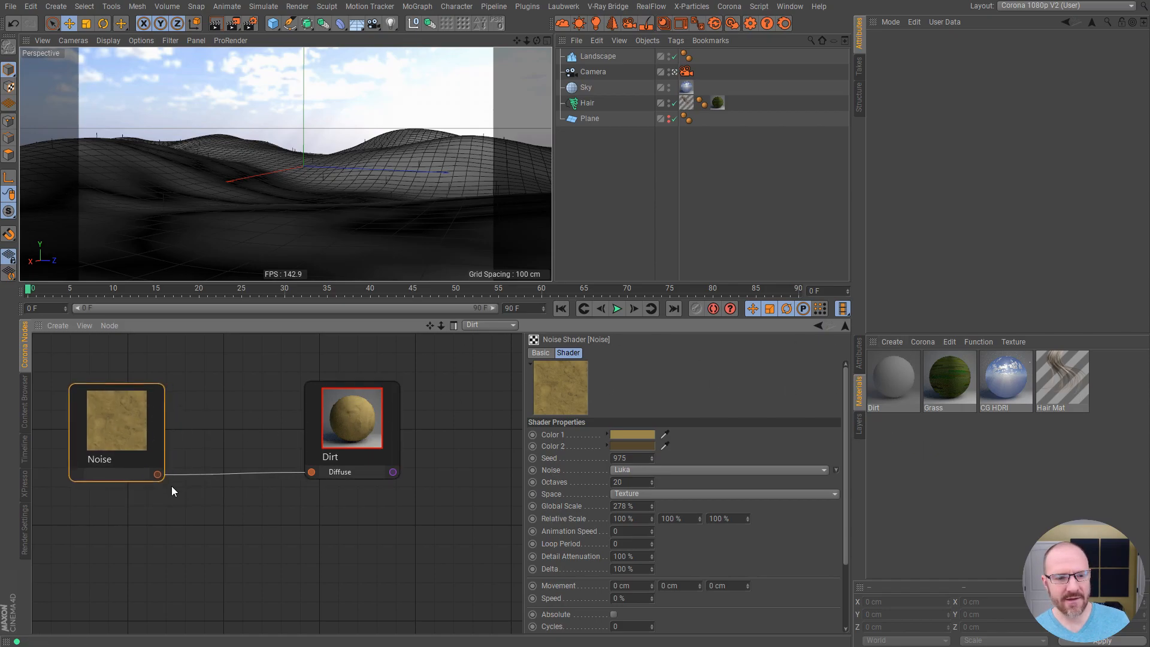
drag(351, 405, 364, 390)
mouse_move(113, 425)
mouse_down()
mouse_move(121, 432)
mouse_move(106, 421)
mouse_up()
drag(376, 401, 381, 408)
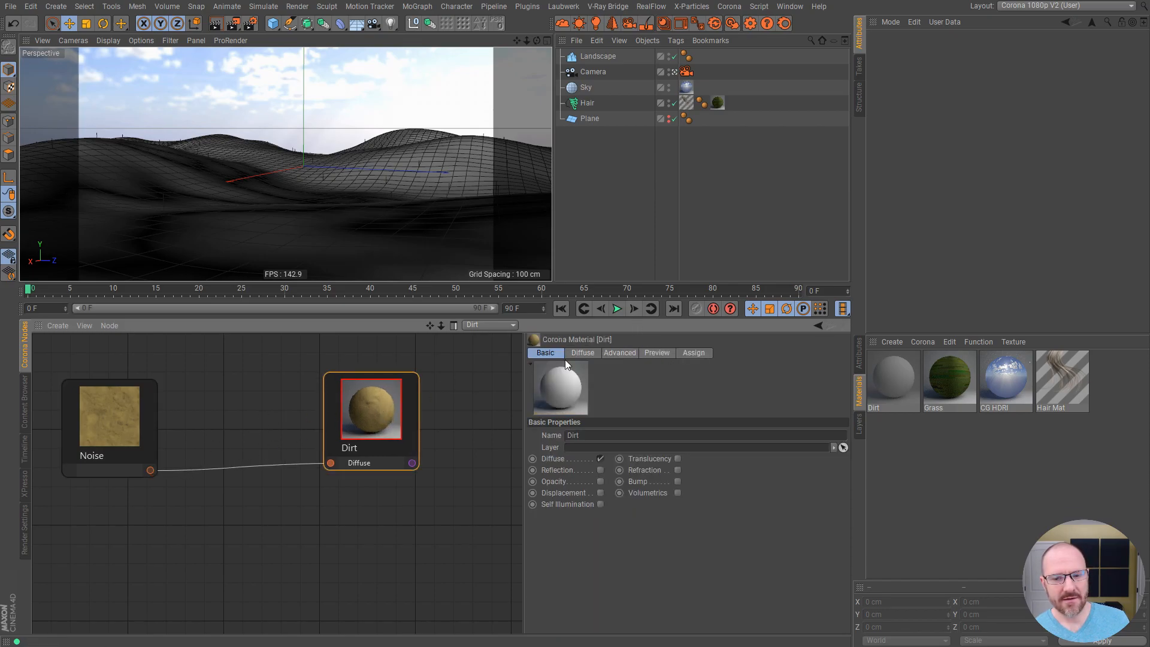
Enable Displacement on the Dirt material, connect the Noise shader to it, and tidy the node positions
click(600, 493)
drag(151, 471, 331, 478)
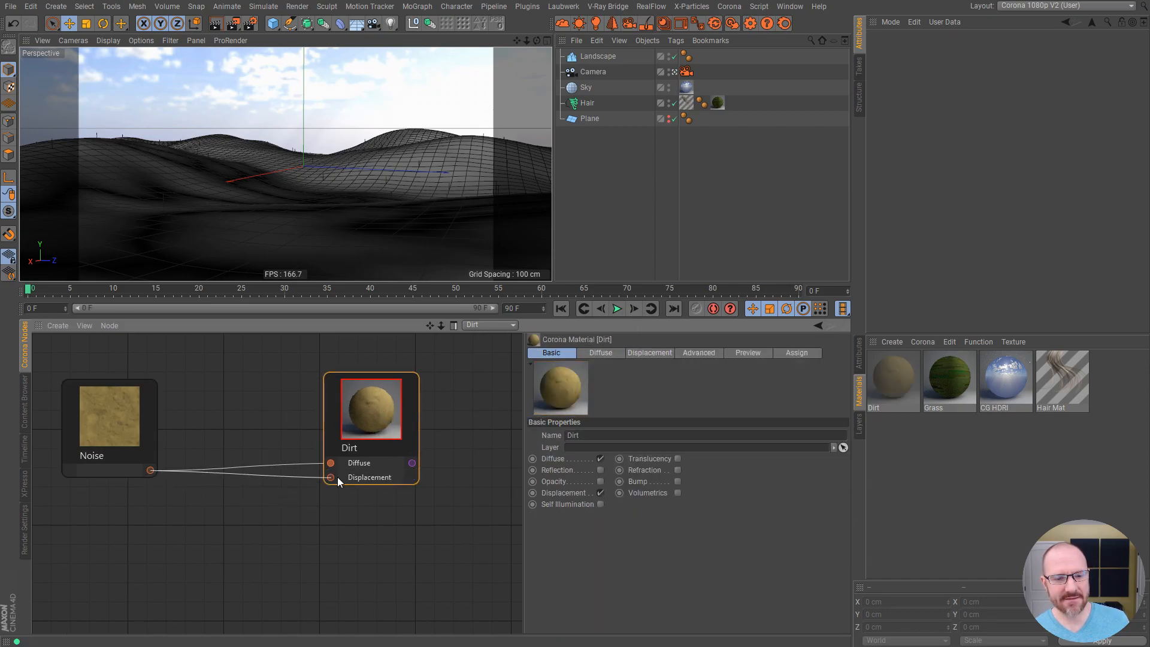
click(246, 533)
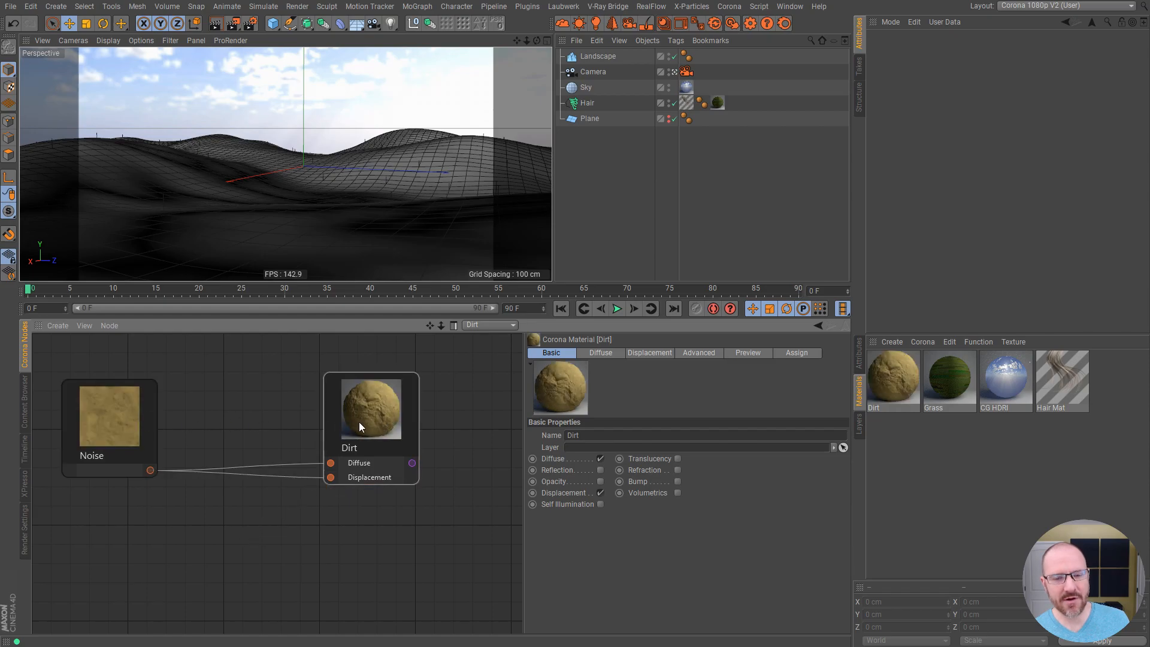
drag(389, 443, 393, 450)
drag(116, 422, 114, 442)
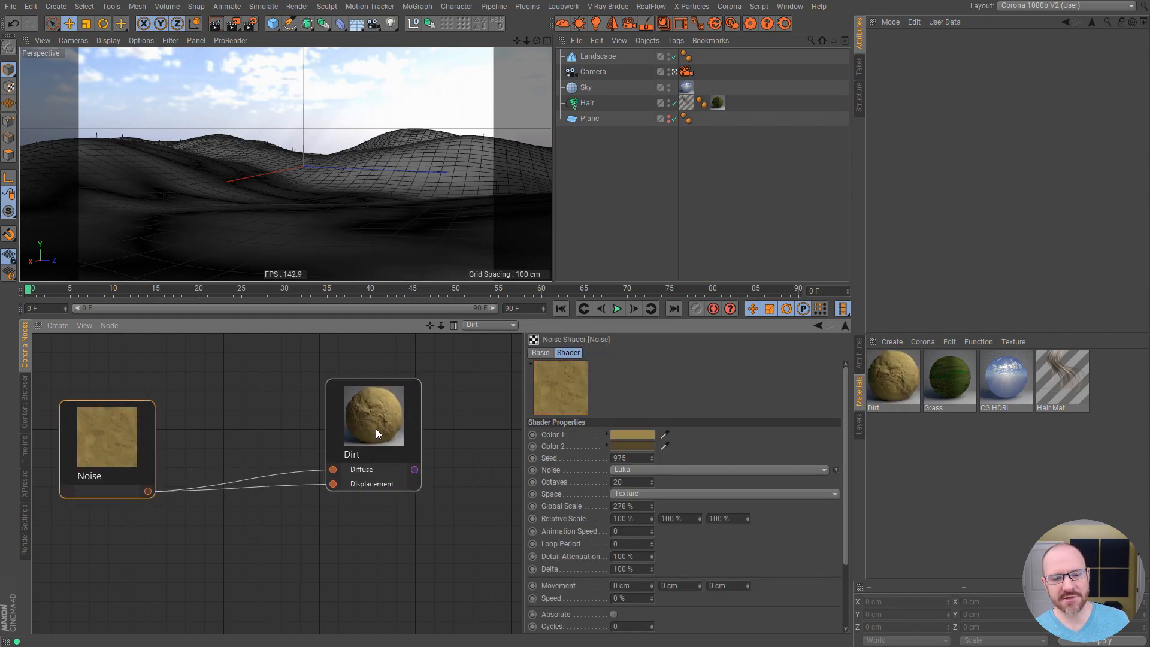
drag(375, 429, 369, 444)
right_click(209, 427)
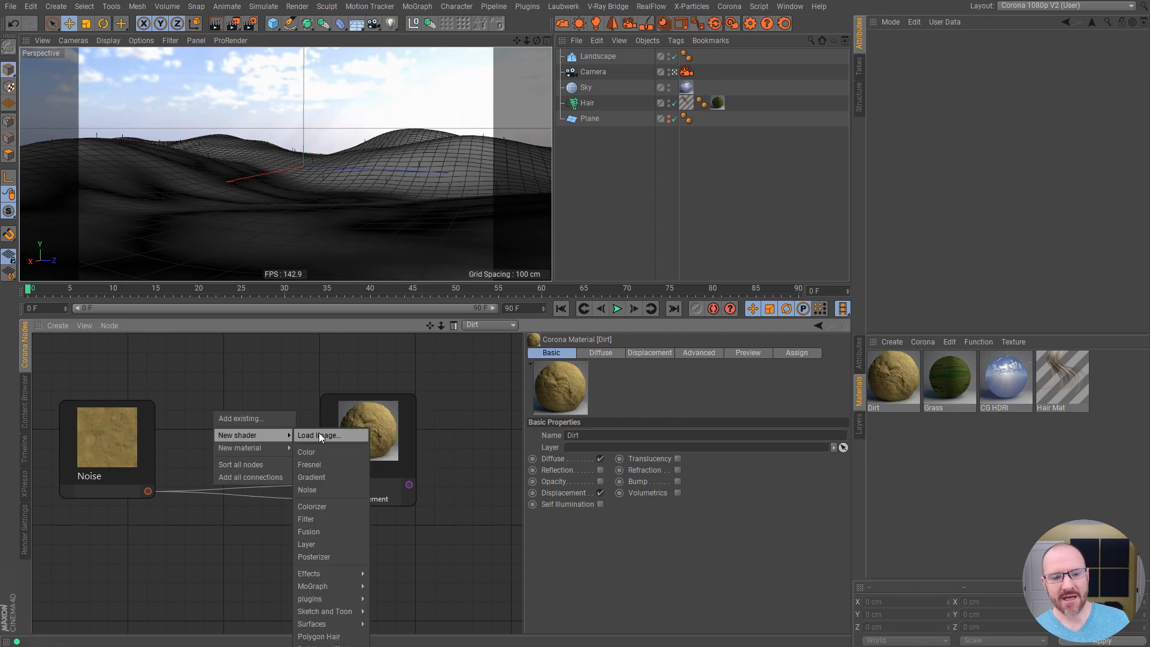
click(200, 388)
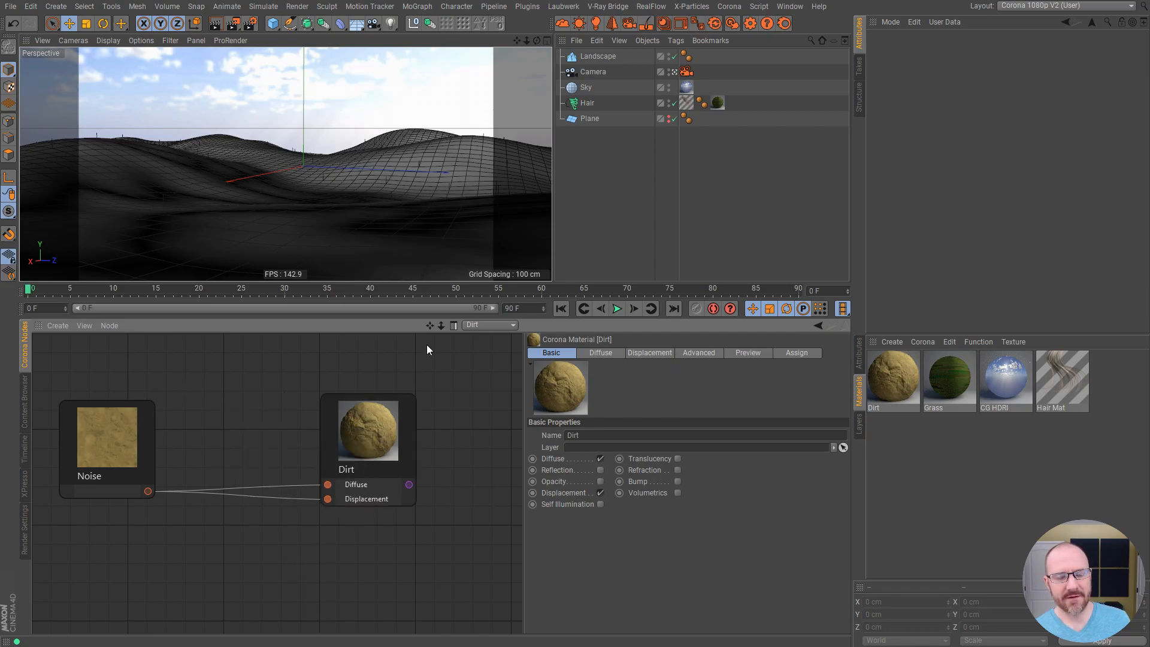
Adjust Color 1 of the Noise shader to a slightly less saturated brown
click(131, 447)
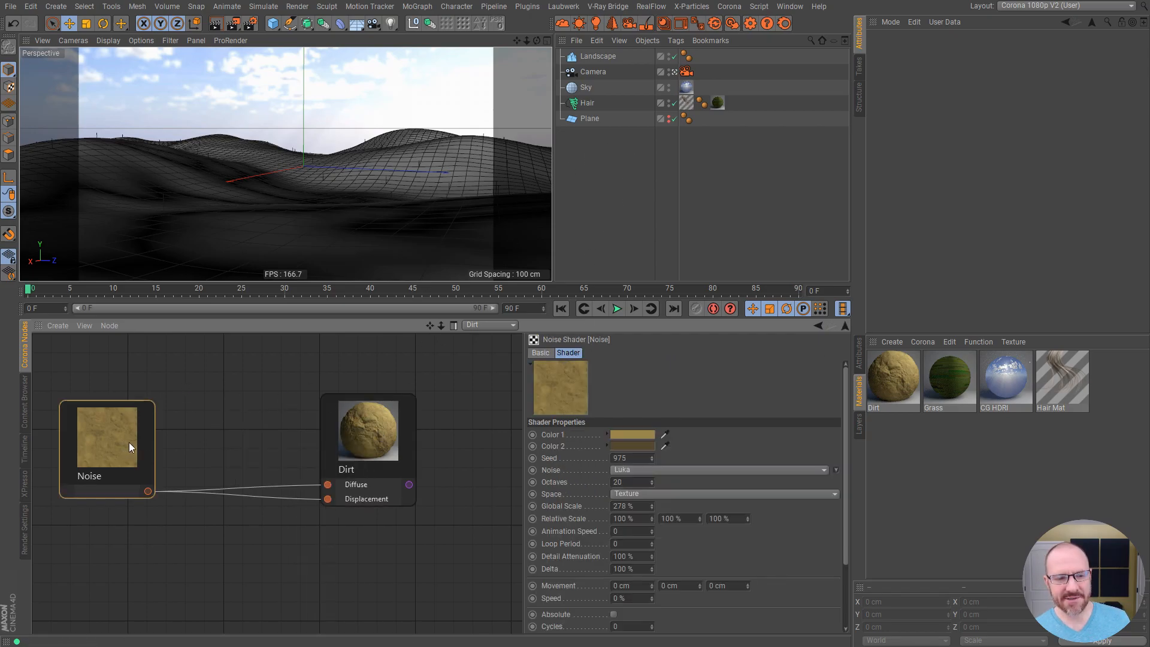
click(633, 434)
drag(661, 436, 651, 437)
click(674, 450)
click(624, 484)
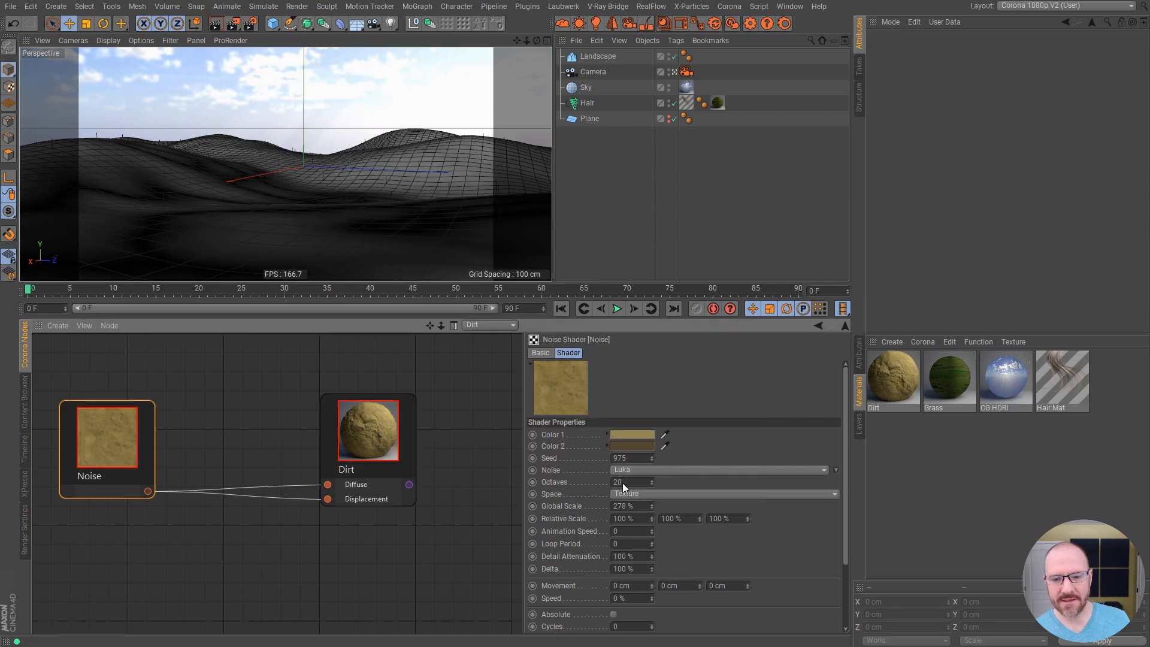
Darken Color 2 of the Noise shader to hue 39°, saturation 32 % and value 22 %
click(633, 446)
drag(631, 462, 626, 462)
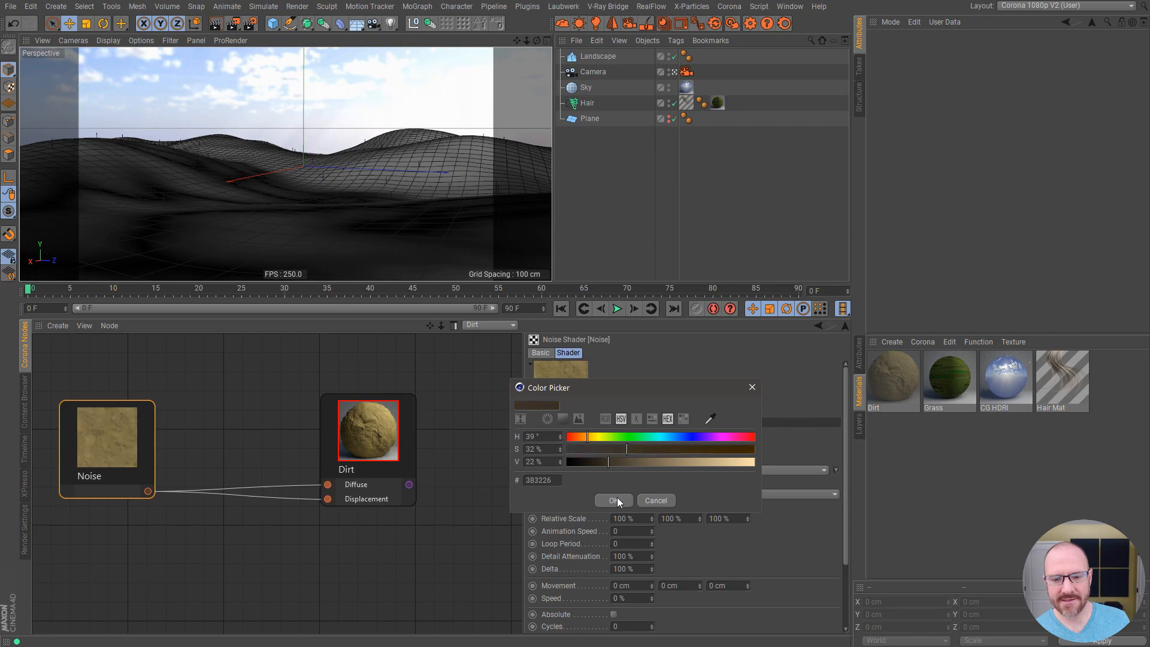
click(614, 500)
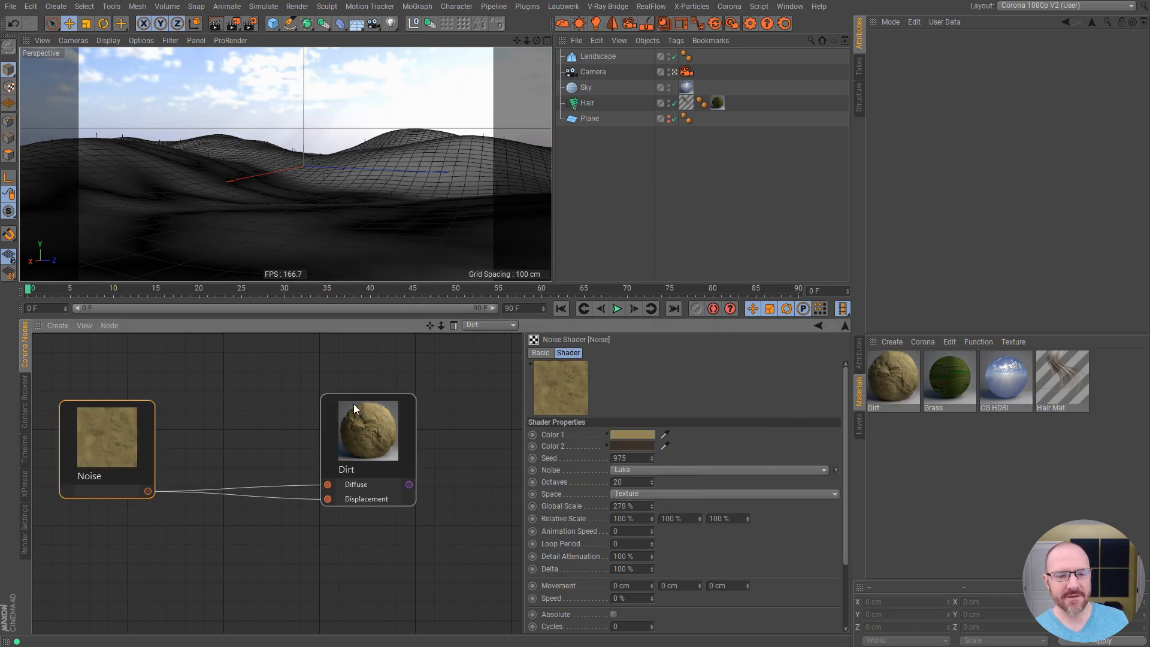
Apply the Dirt material to the Landscape object
drag(343, 415, 335, 415)
drag(901, 372, 602, 56)
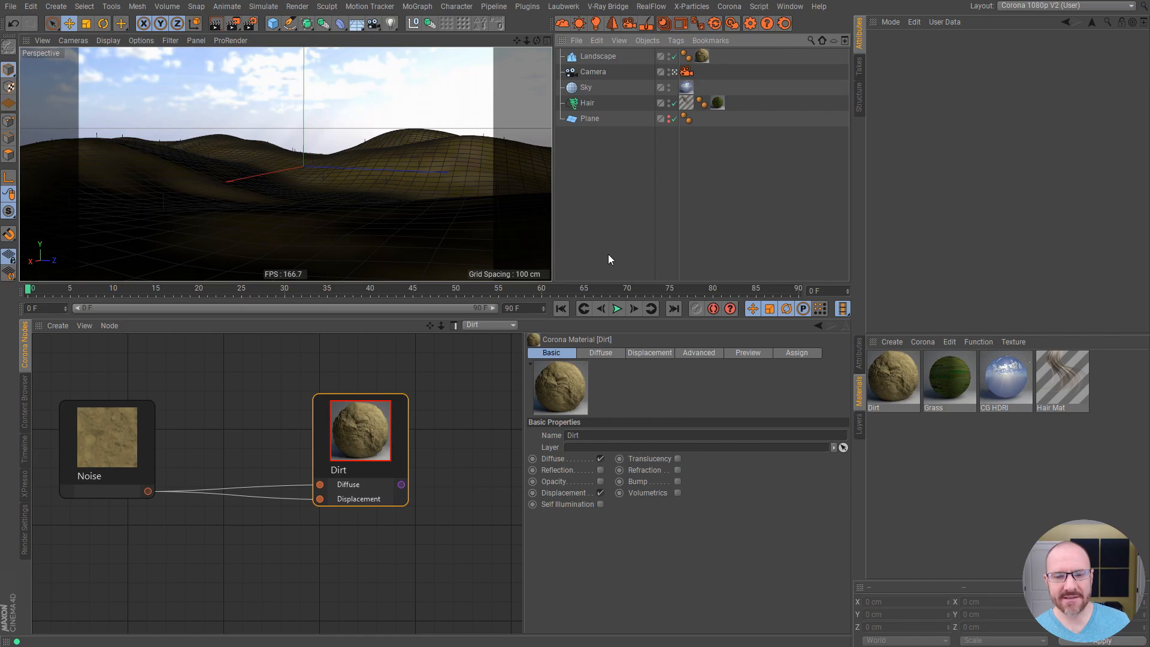
Render the scene in an enlarged Picture Viewer to check the grass over the dirt, then stop and close the render
key(shift+r)
drag(821, 240, 328, 90)
drag(808, 524, 1097, 614)
drag(572, 88, 526, 80)
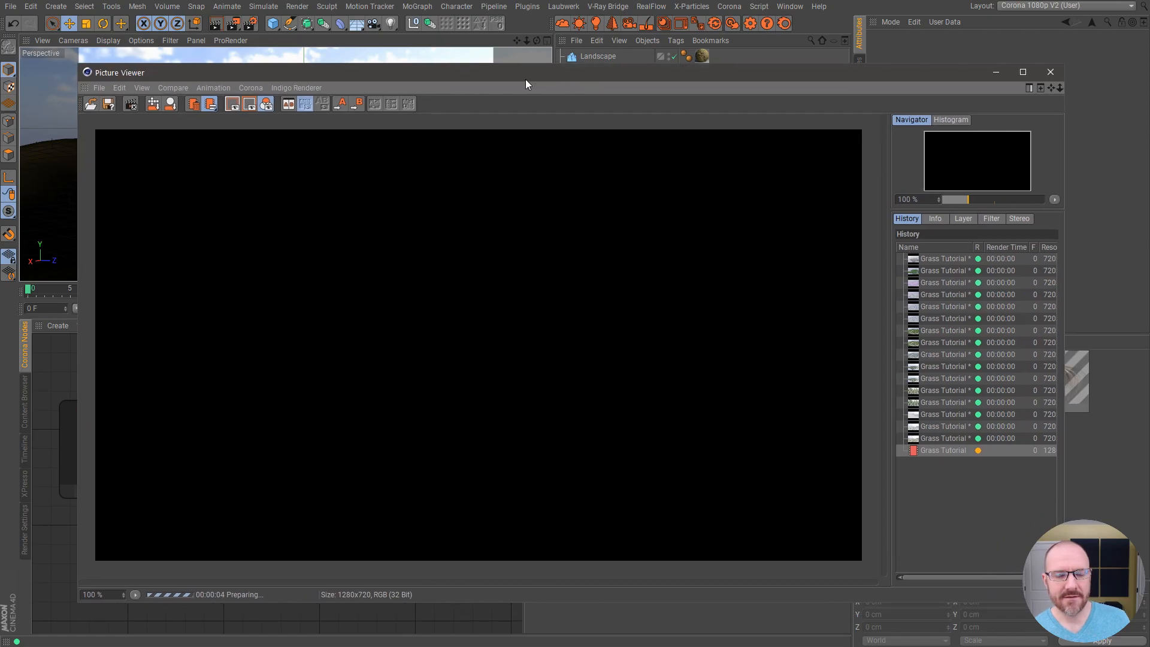
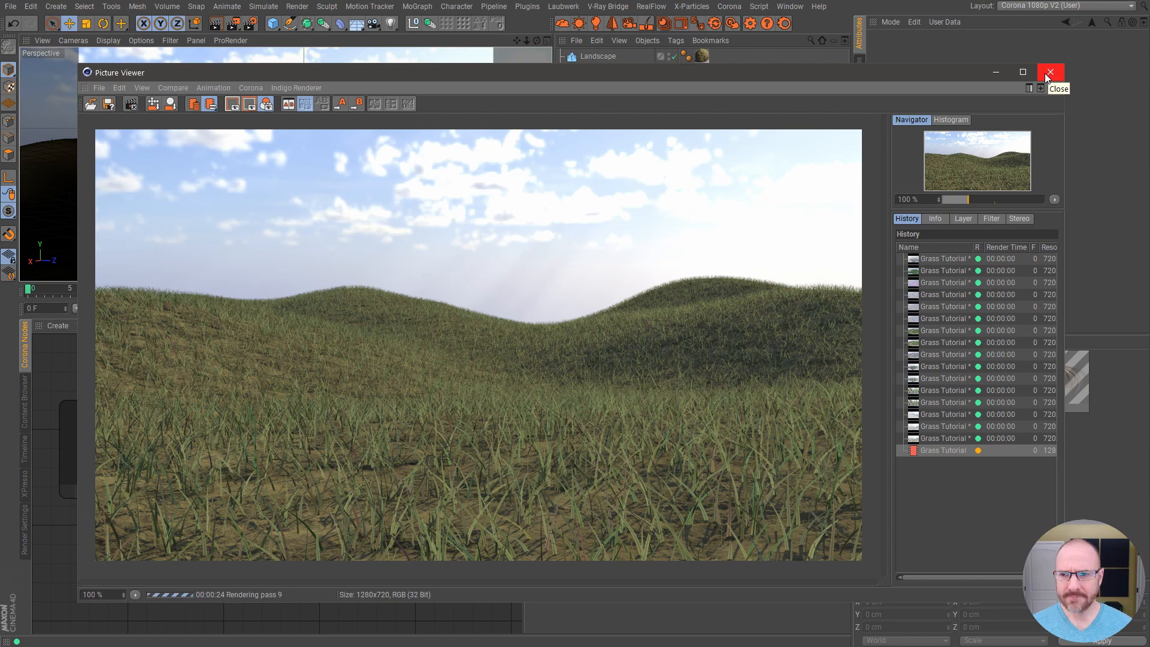
click(1048, 72)
click(675, 375)
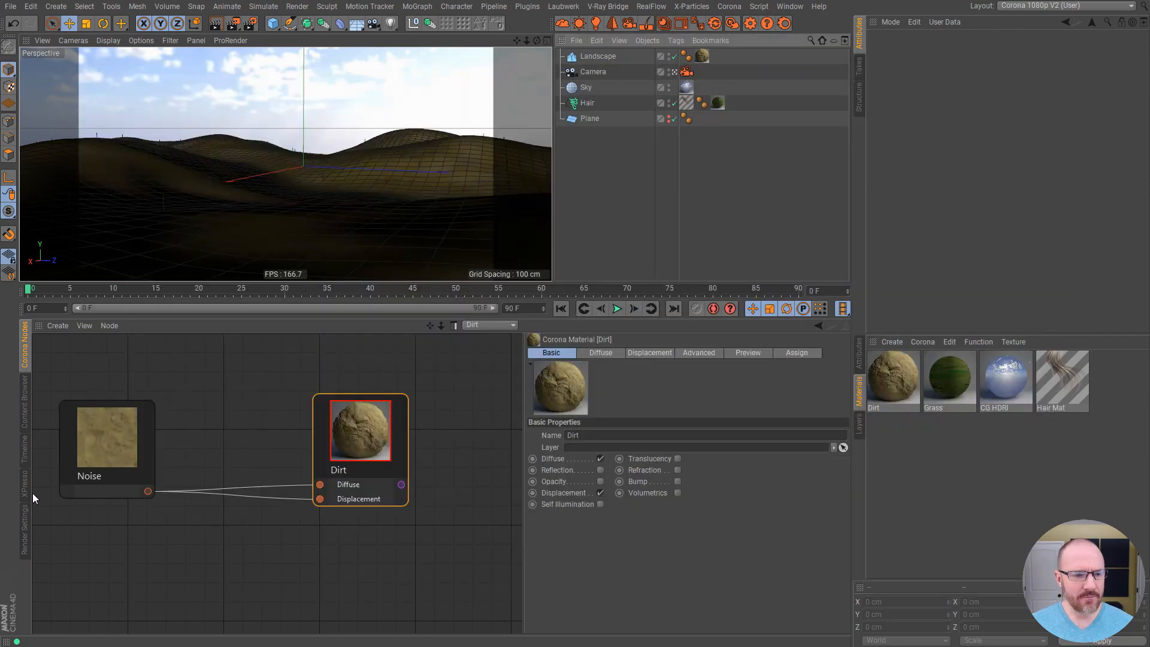
Lock the render output's aspect ratio and set its width to 960 pixels
click(25, 530)
click(68, 354)
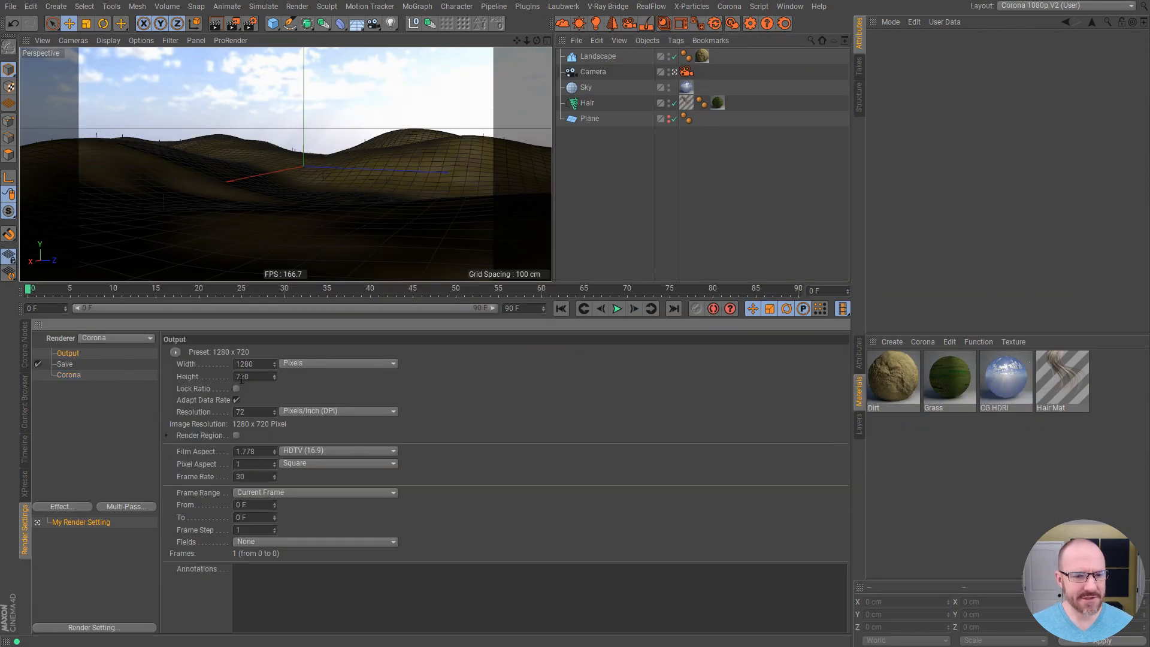
double_click(265, 363)
text(960)
key(Return)
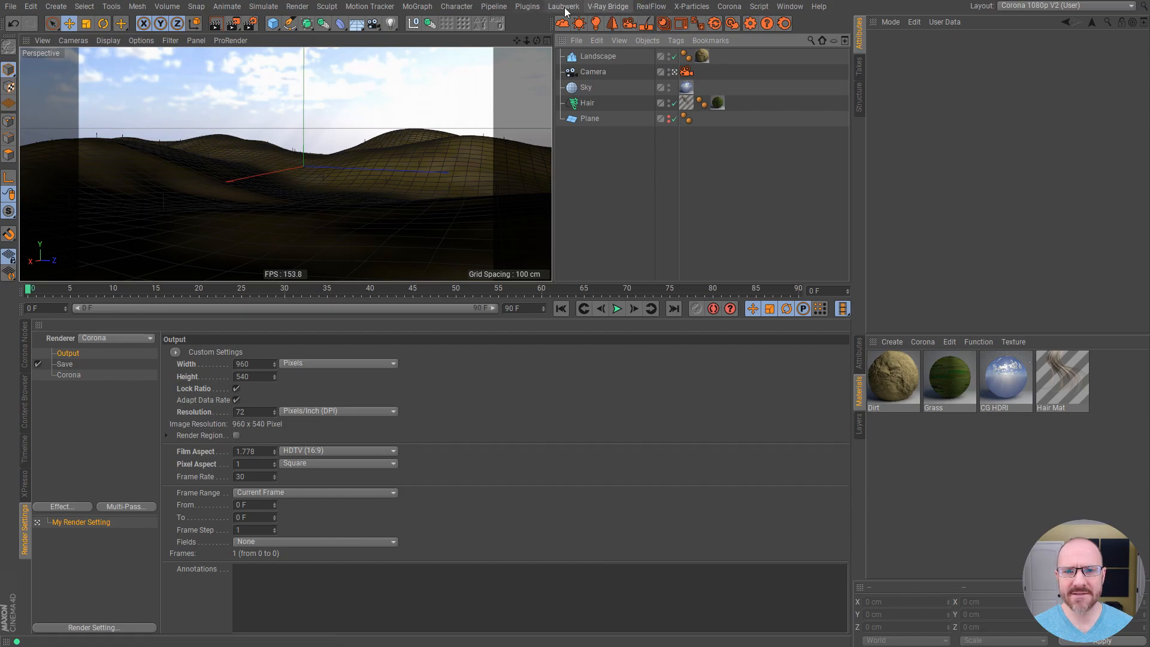
Add a Forester Tree to the scene and move it to about X -497 cm, Z -616 cm on the landscape
click(529, 7)
mouse_move(551, 63)
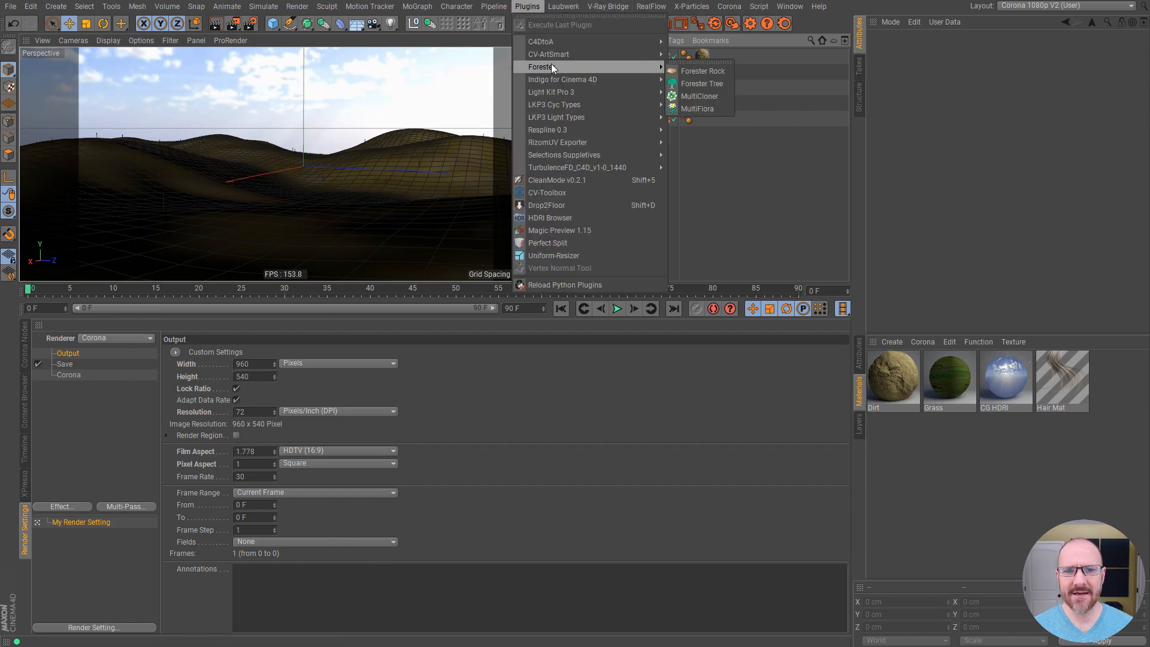
click(709, 78)
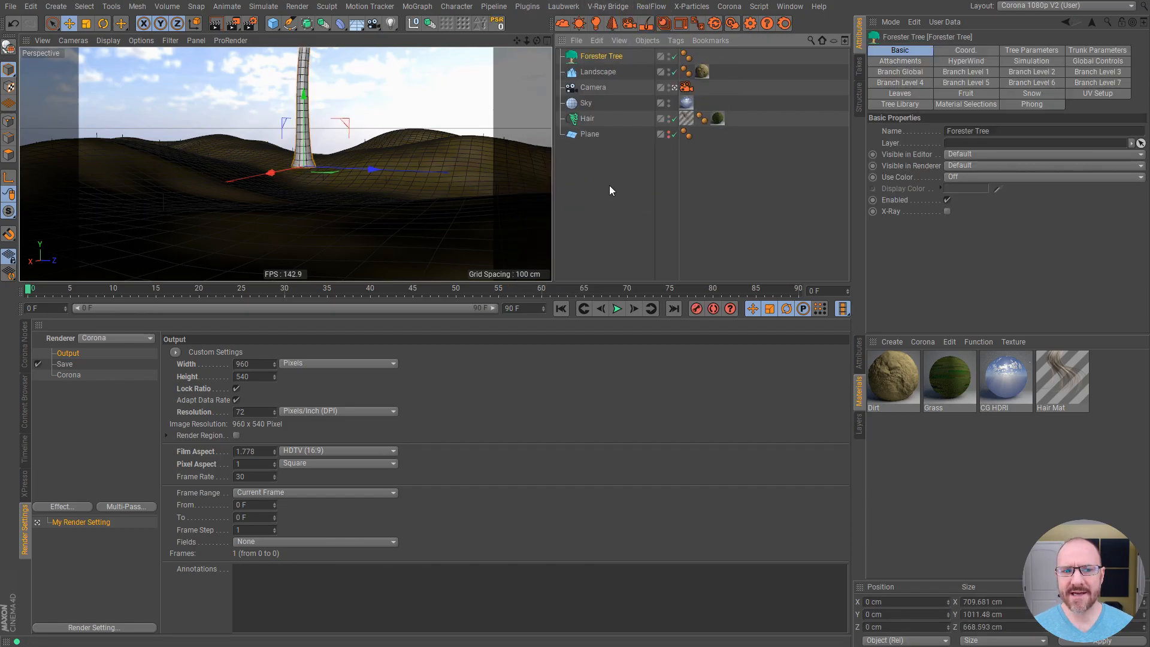
key(F2)
scroll(336, 145, down, 5)
drag(380, 109, 259, 186)
key(F1)
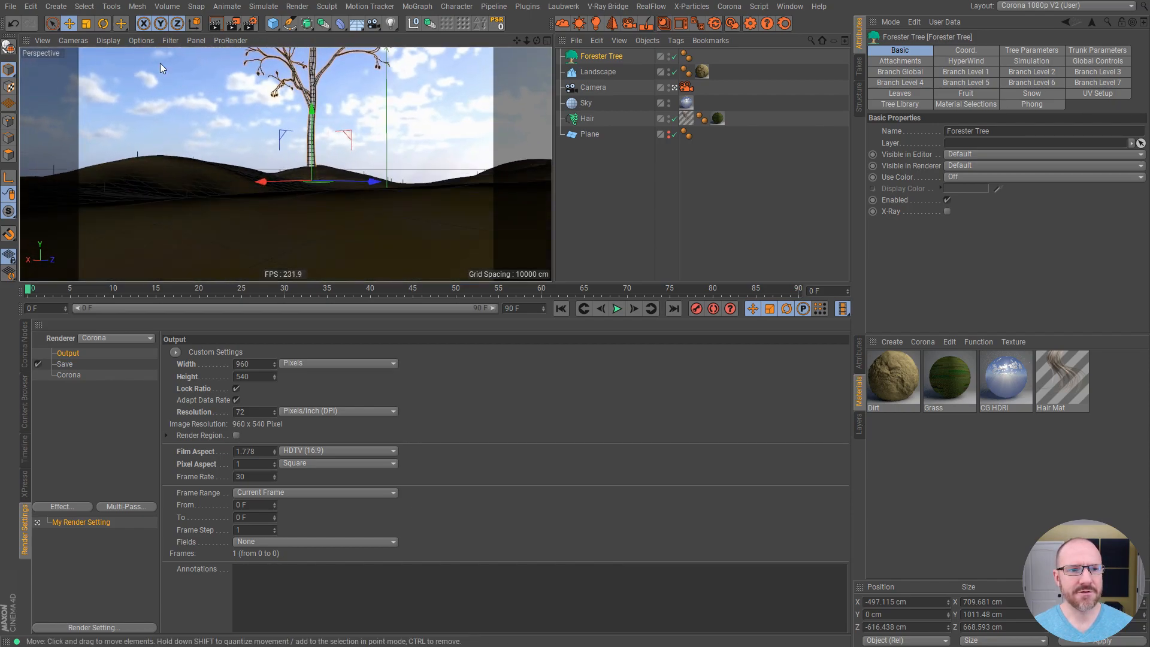
Scale the Forester Tree down to about 565 cm tall
click(87, 24)
drag(442, 173, 348, 225)
drag(432, 110, 427, 163)
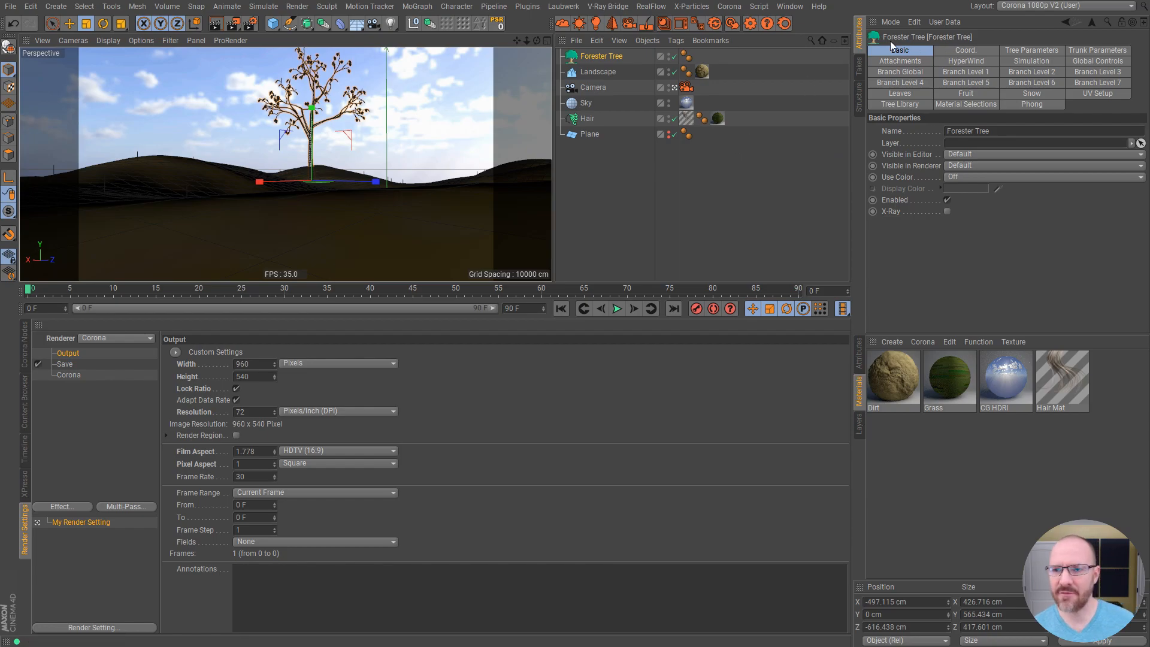
click(624, 172)
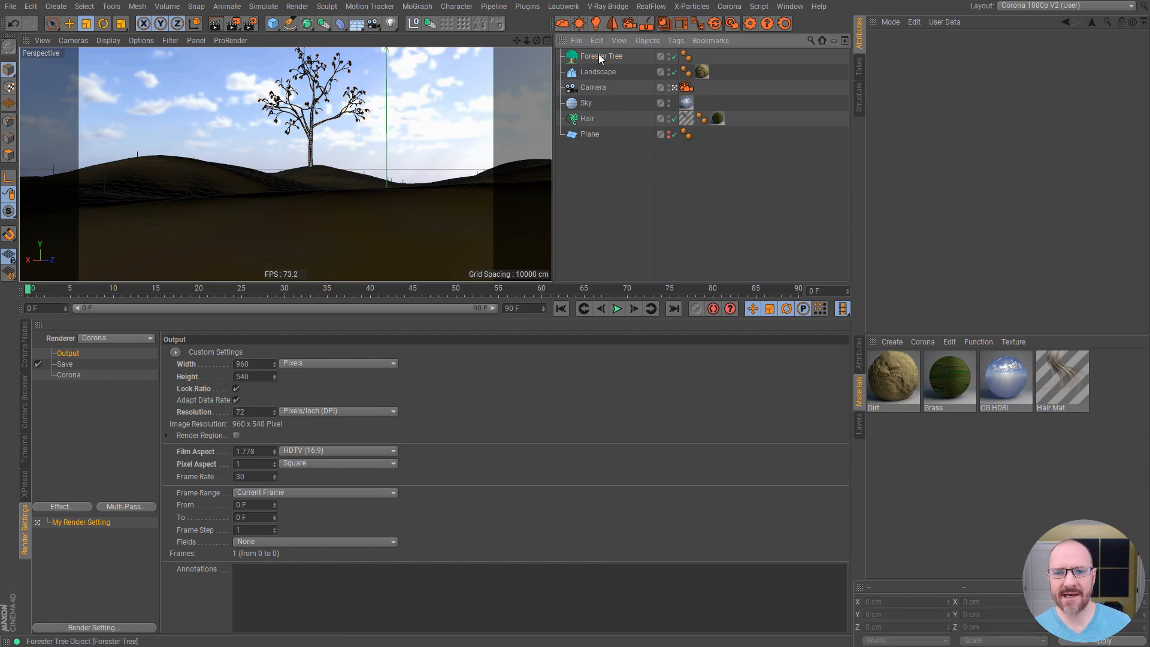
Load the Apple Tree preset from the tree library and scale the tree down to fit in the camera frame
click(599, 55)
click(901, 103)
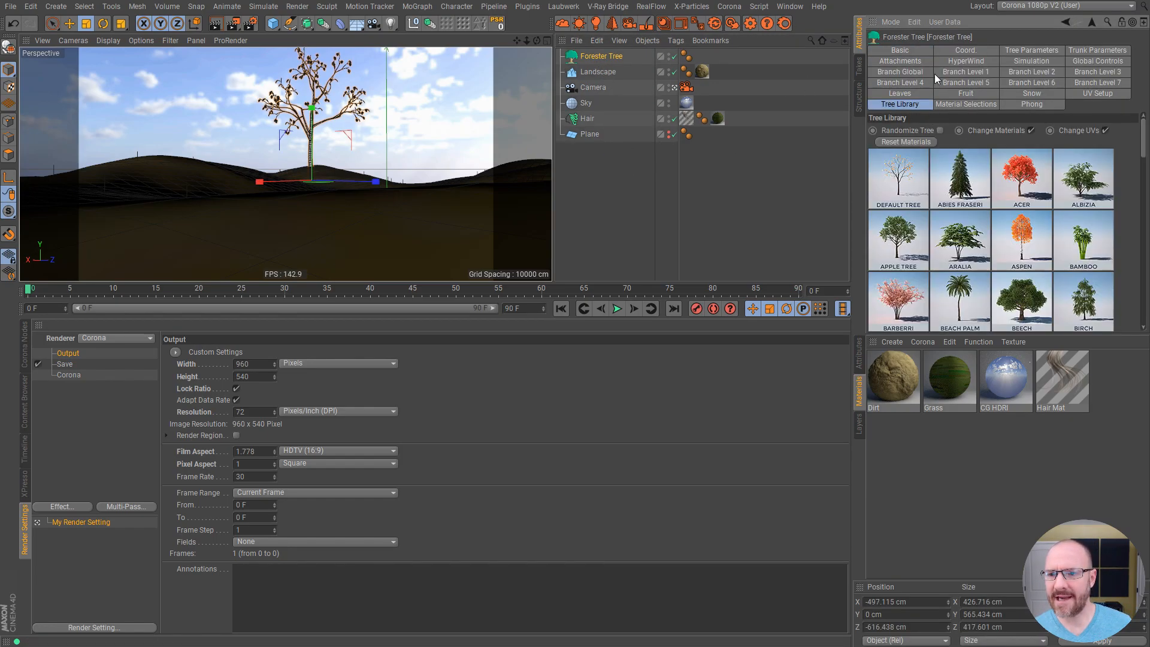
click(899, 239)
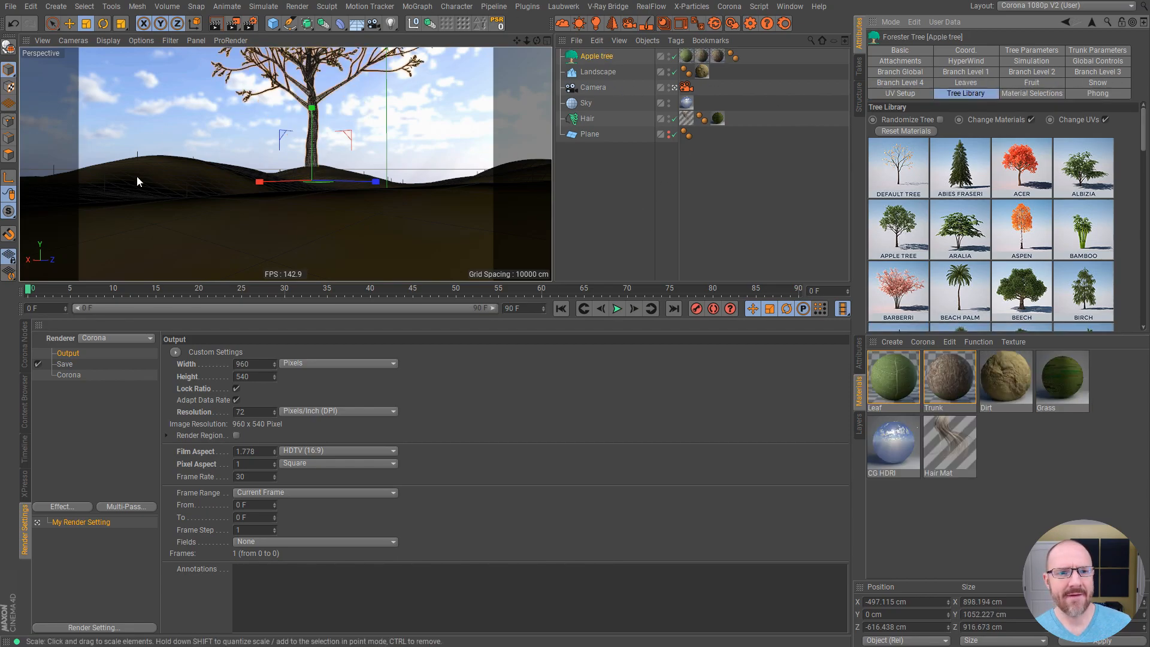
click(87, 23)
mouse_move(395, 174)
mouse_down()
mouse_move(363, 175)
mouse_move(256, 228)
mouse_move(339, 214)
mouse_move(233, 250)
mouse_move(394, 192)
mouse_up()
click(604, 210)
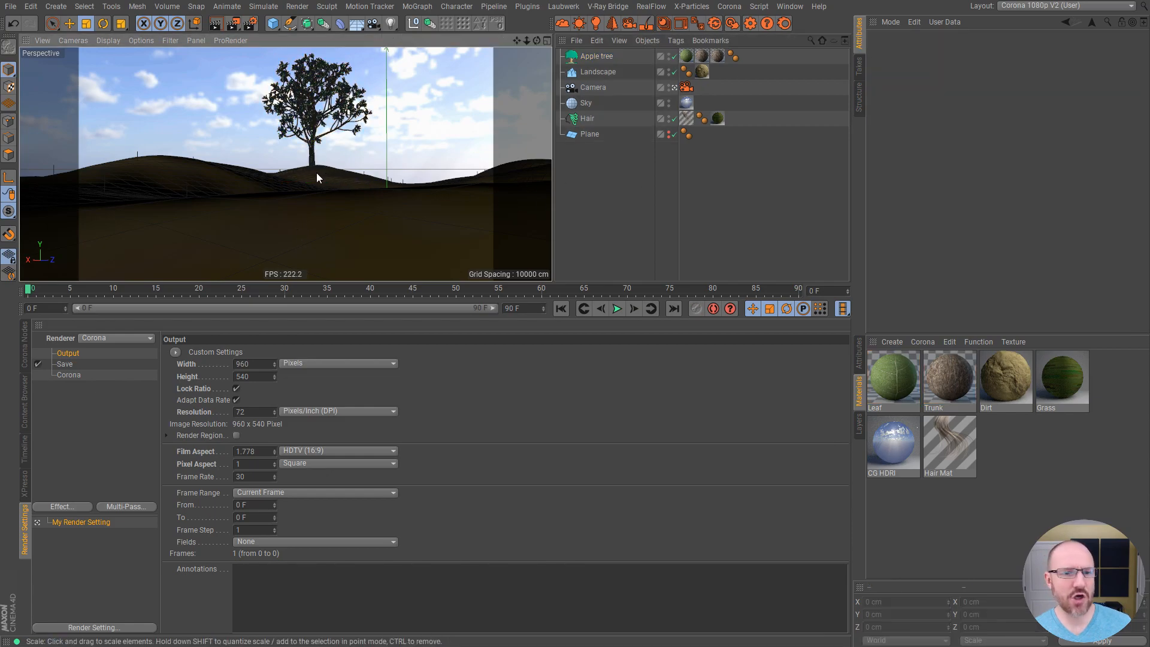
Reframe the camera with the tree left of centre and tilt its pitch up to about 5.85°
alt+drag(318, 182, 239, 192)
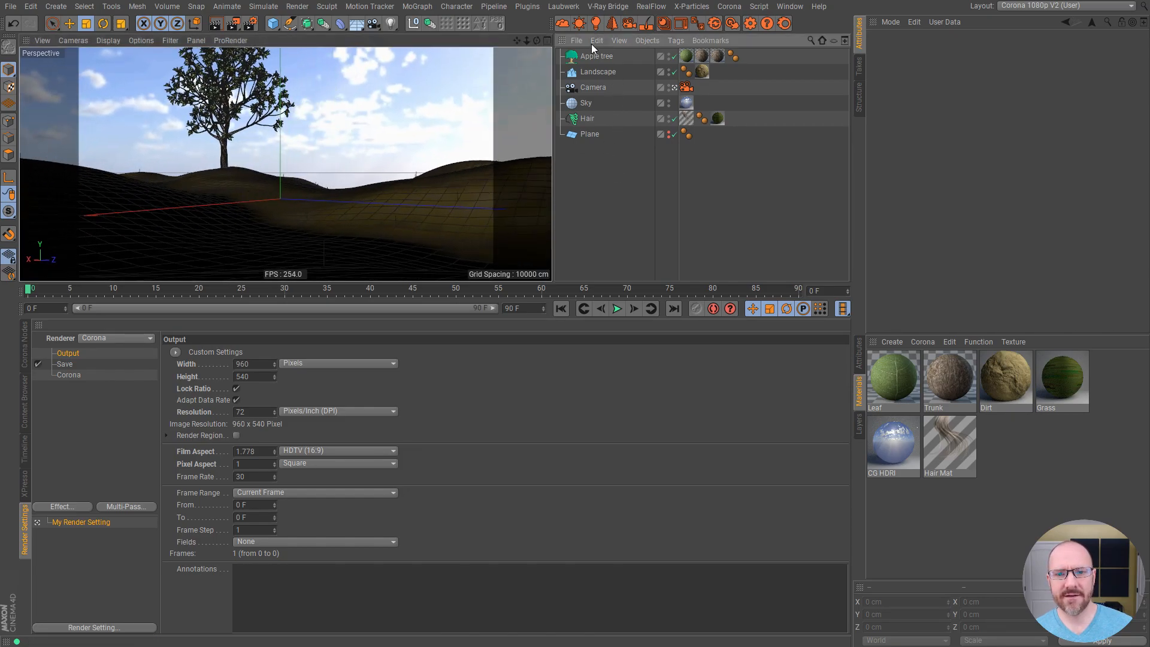
click(594, 86)
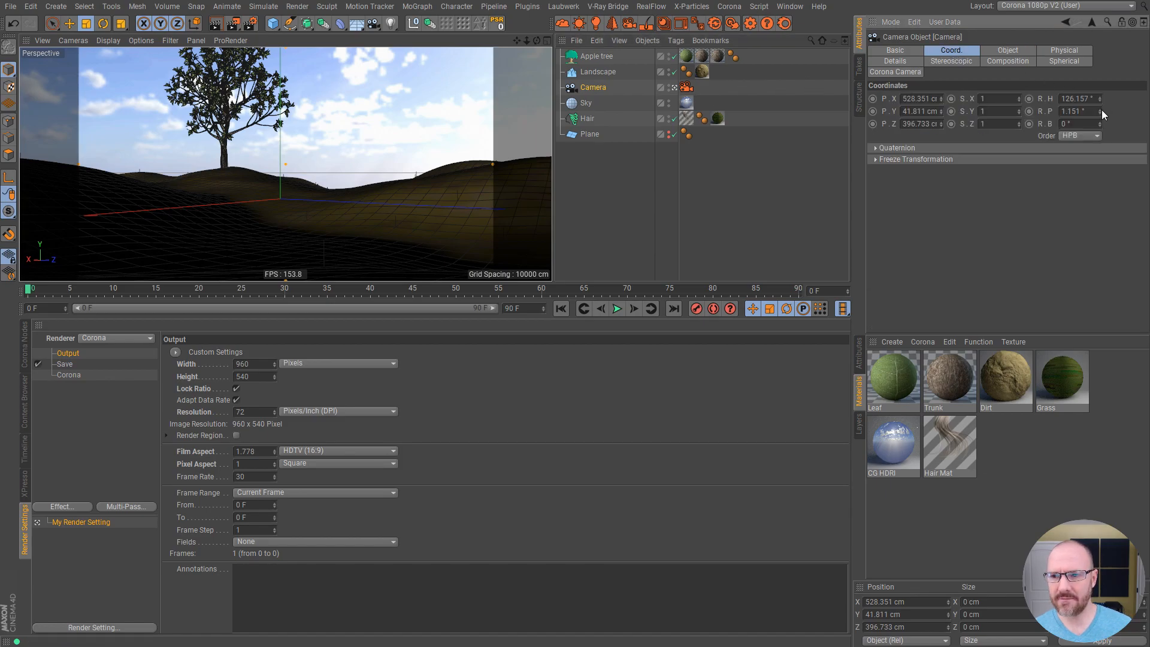
drag(1100, 111, 1098, 80)
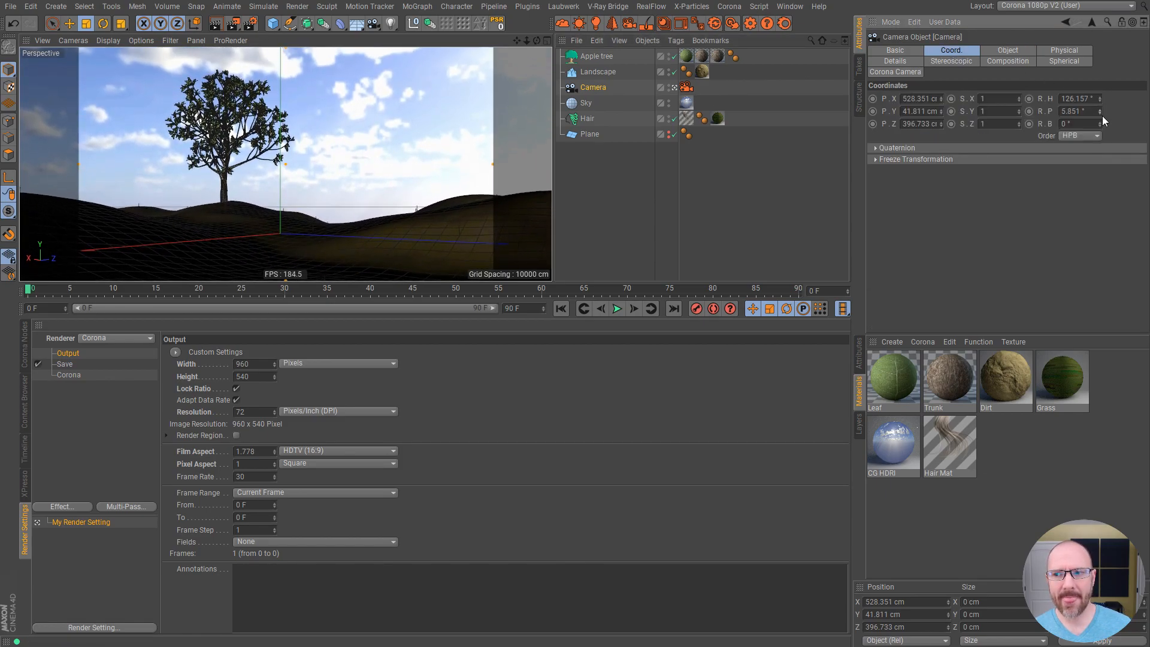
click(573, 178)
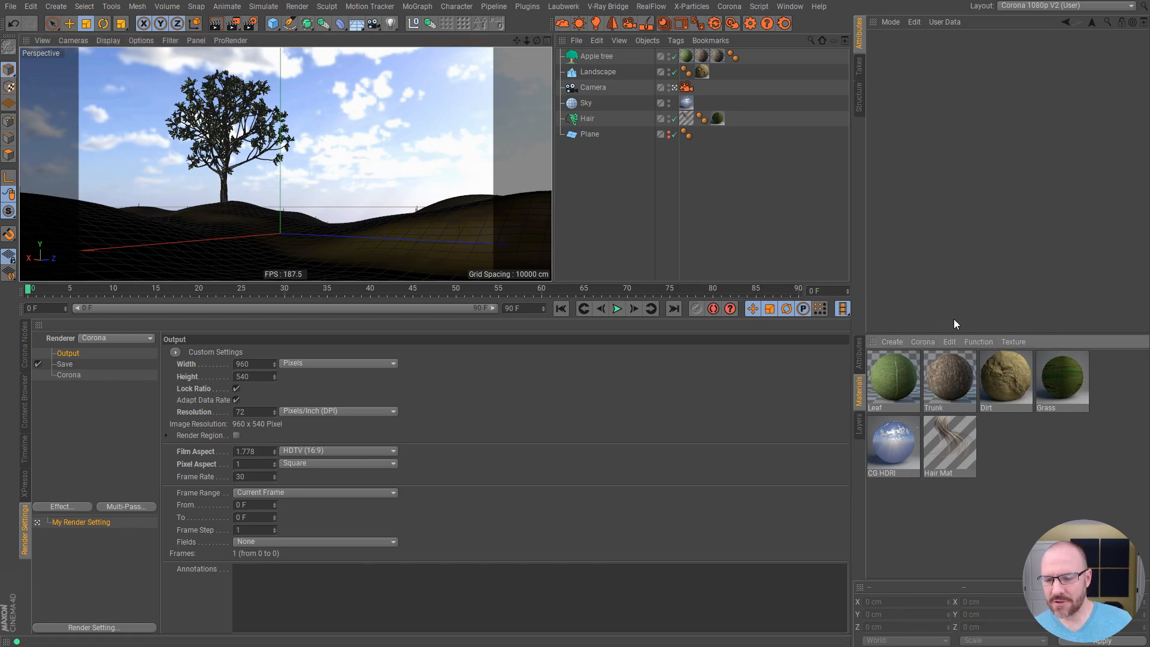
click(893, 381)
click(947, 383)
click(904, 394)
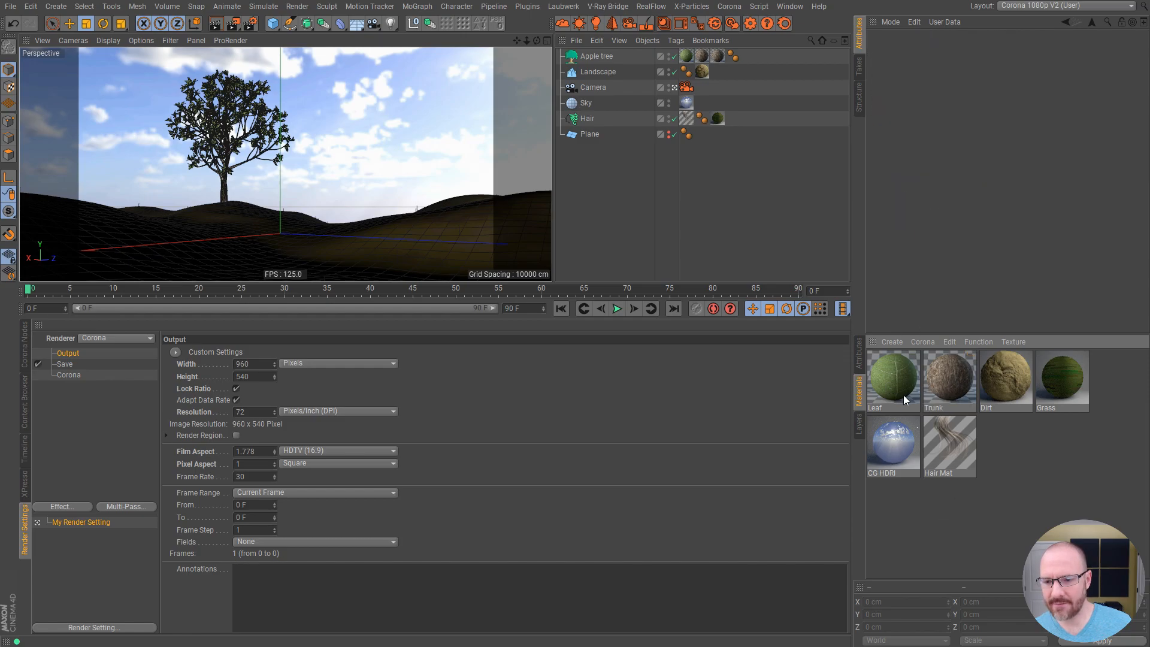
click(951, 380)
click(897, 376)
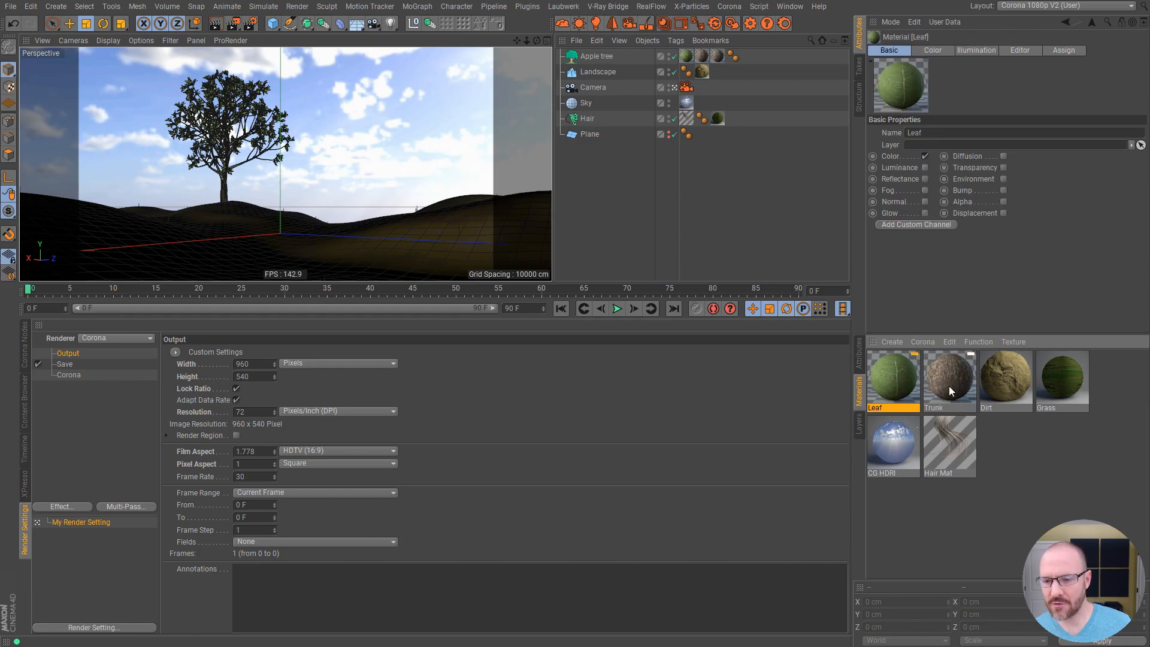
click(718, 28)
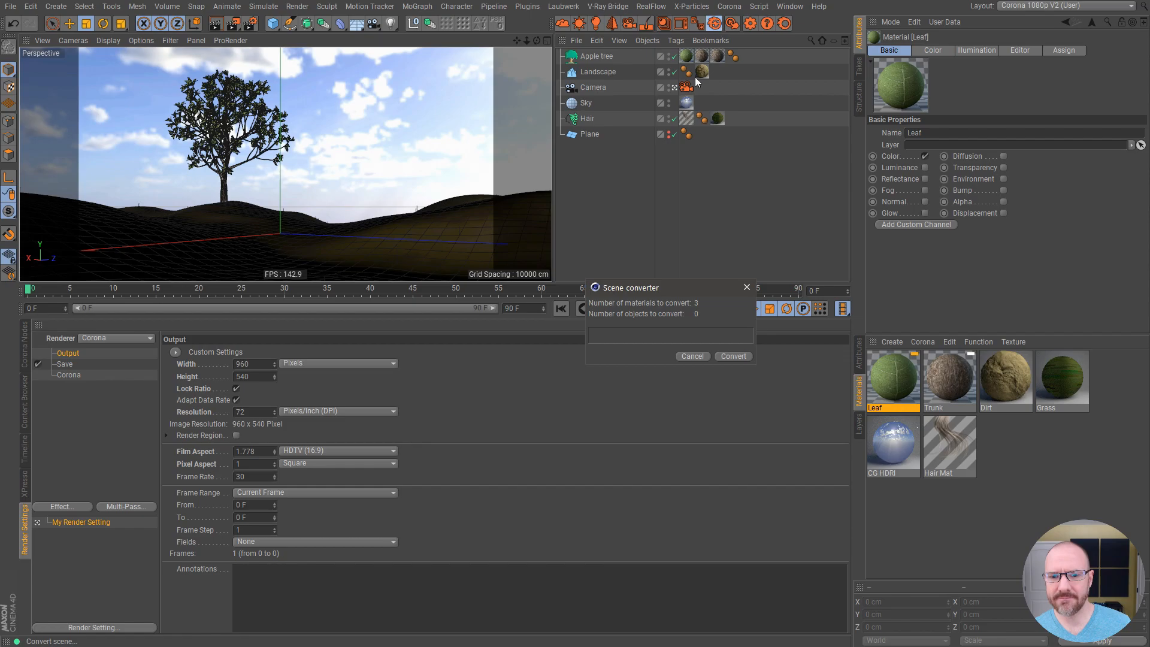
click(747, 288)
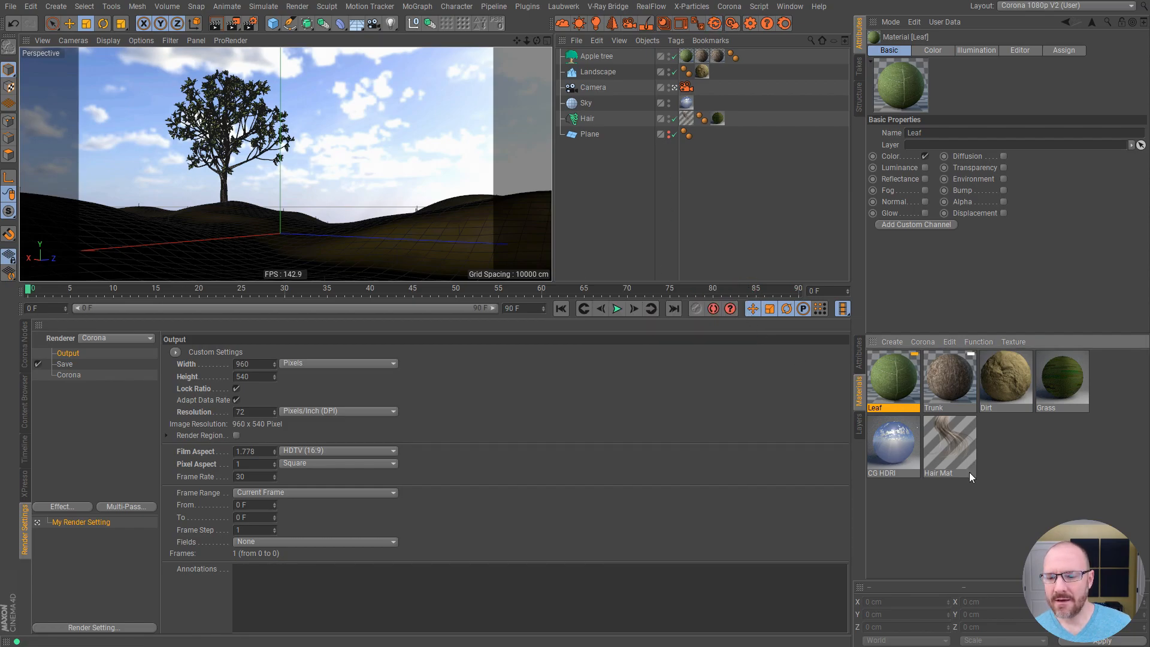
Copy the Hair Mat material to the clipboard
click(959, 471)
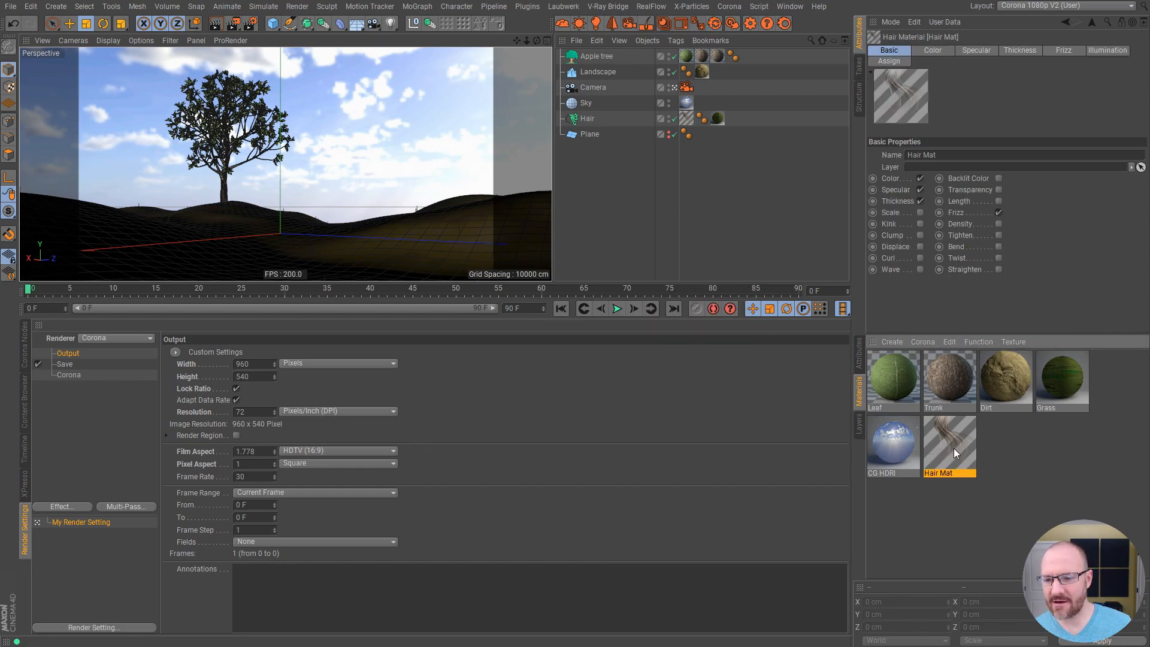
click(950, 342)
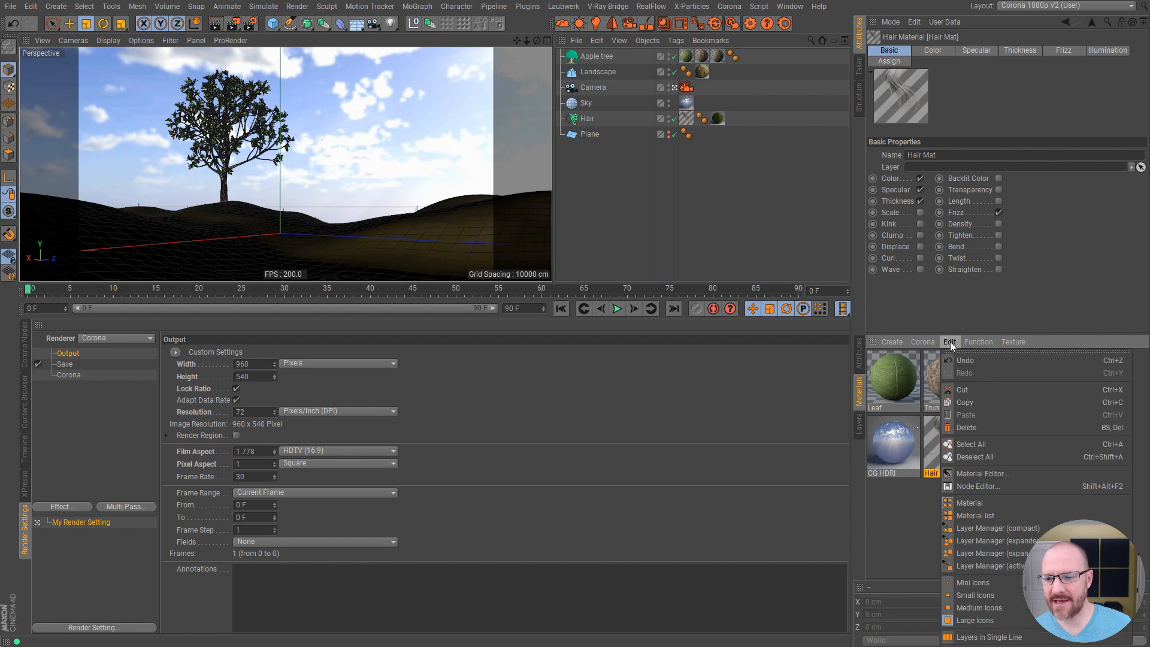
click(970, 401)
Convert the scene's non-Corona materials to Corona materials with the scene converter
click(730, 7)
click(690, 3)
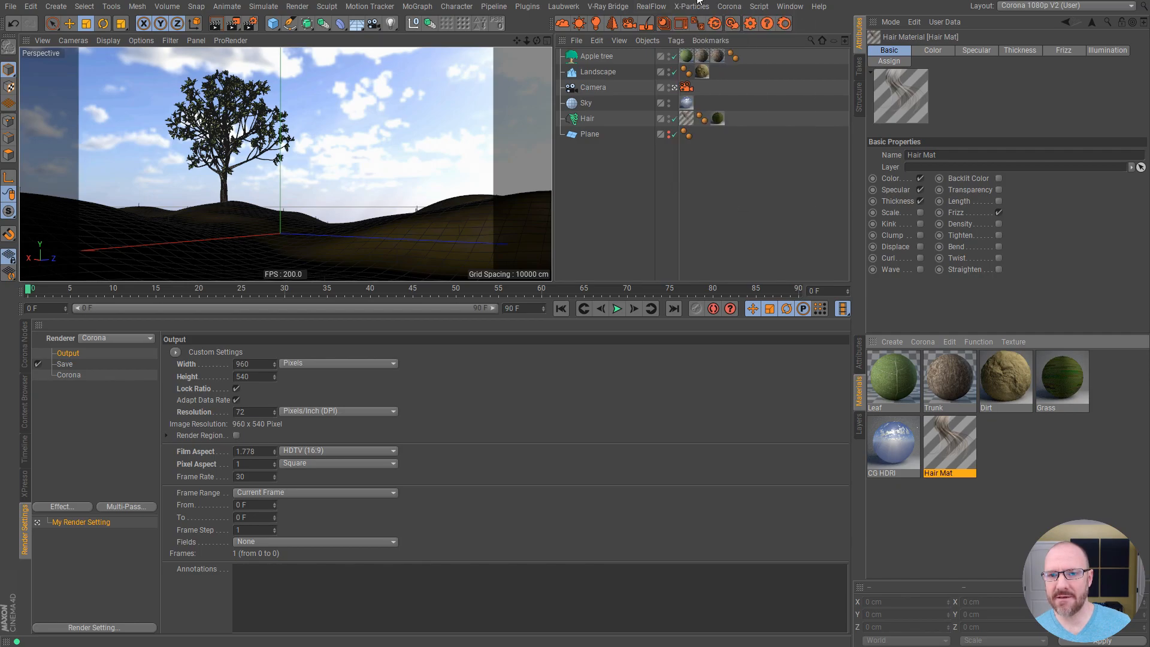
click(715, 23)
click(732, 356)
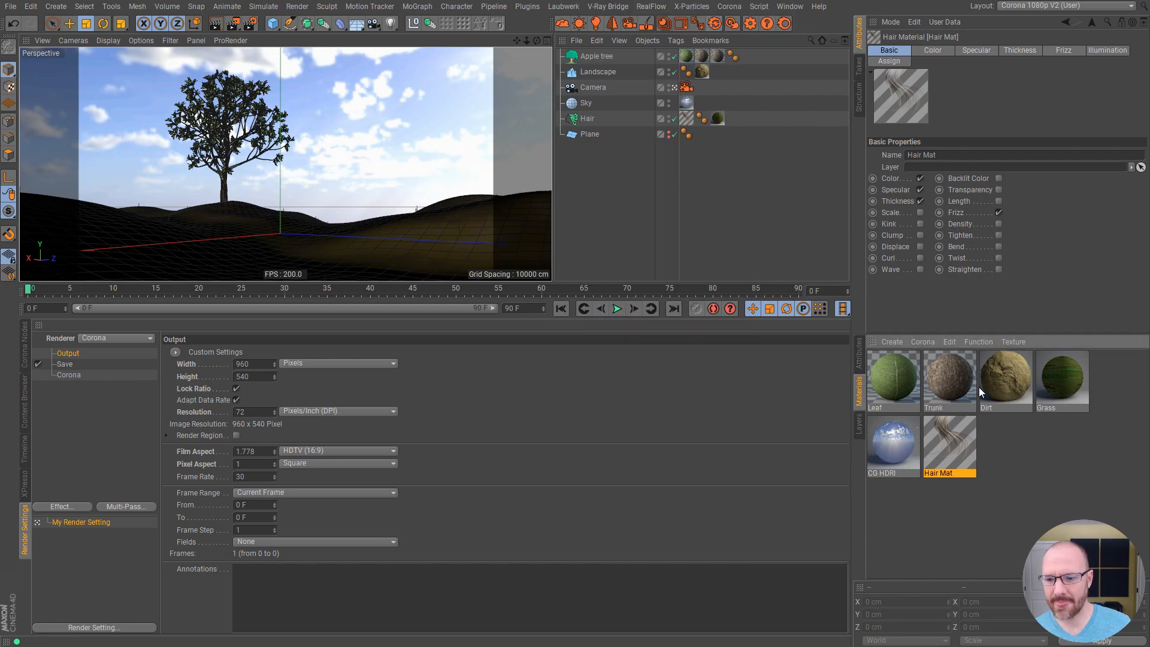
click(946, 493)
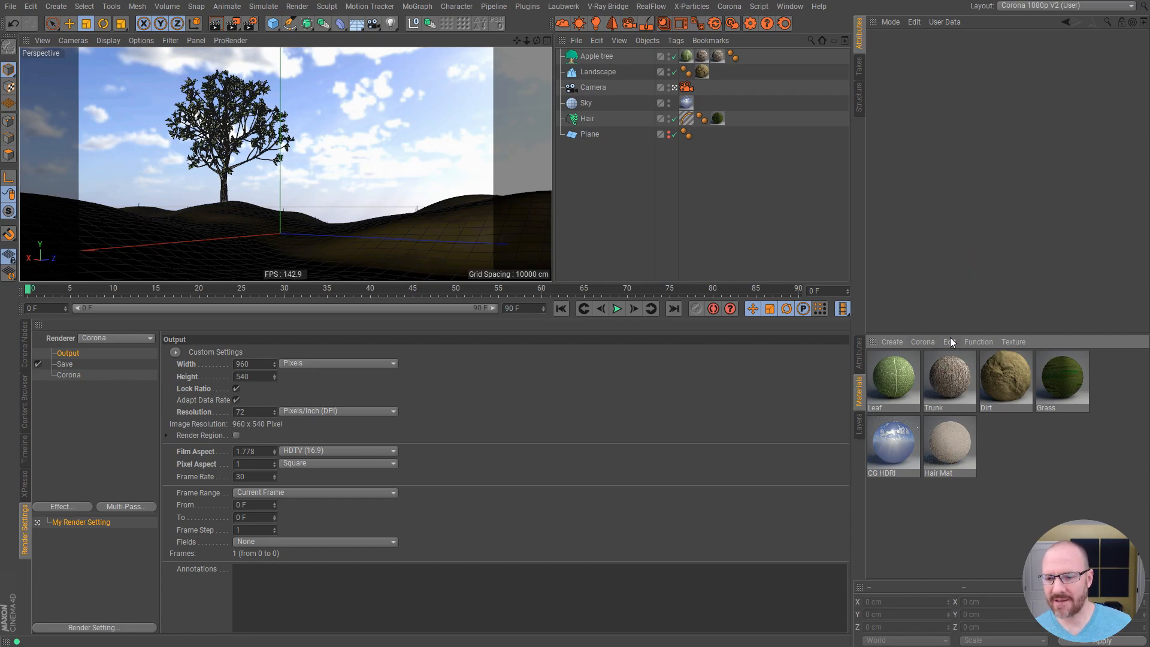
Replace the converted Hair Mat on the Hair object with a pasted copy of the original and delete the converted material
click(950, 341)
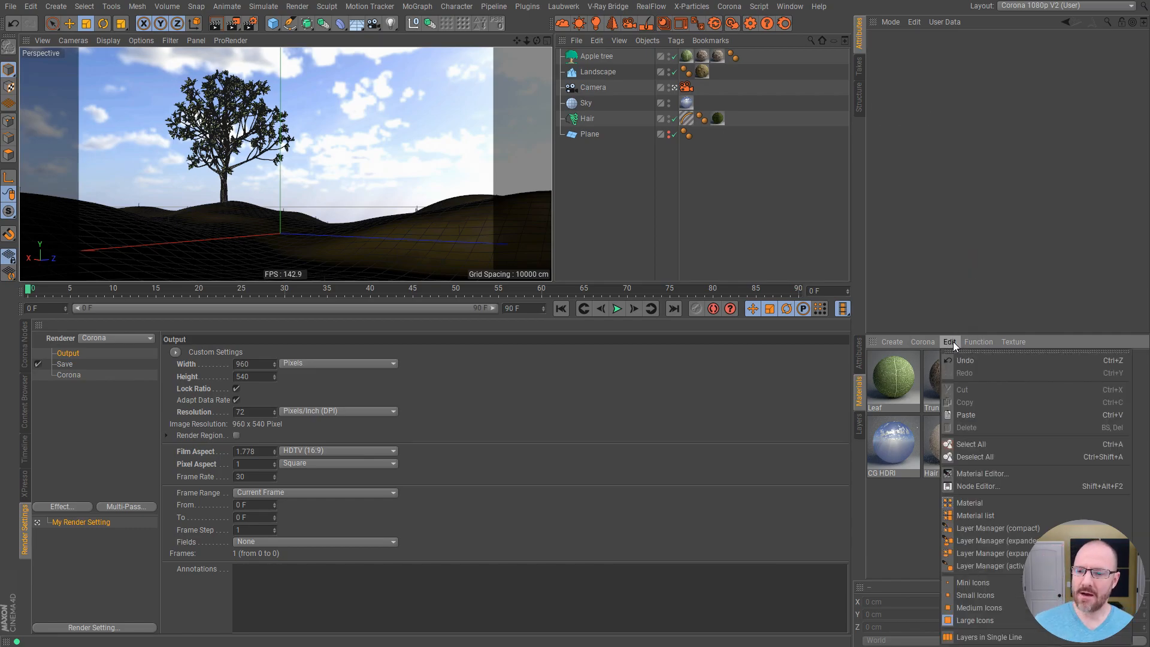
click(972, 416)
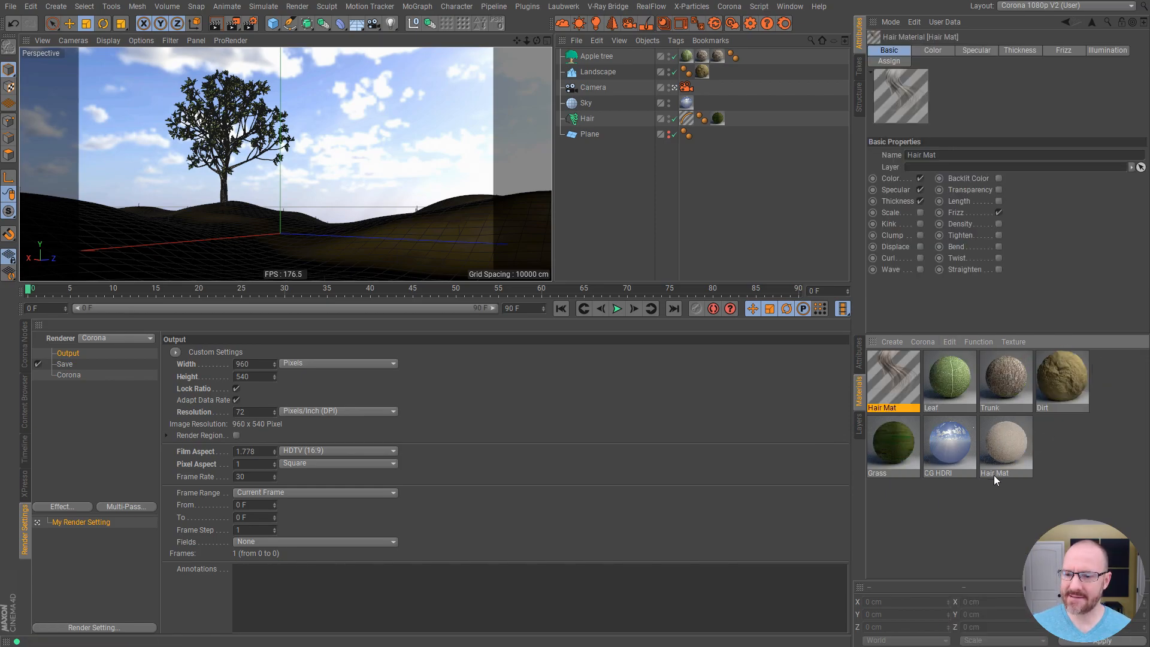
drag(901, 376, 686, 118)
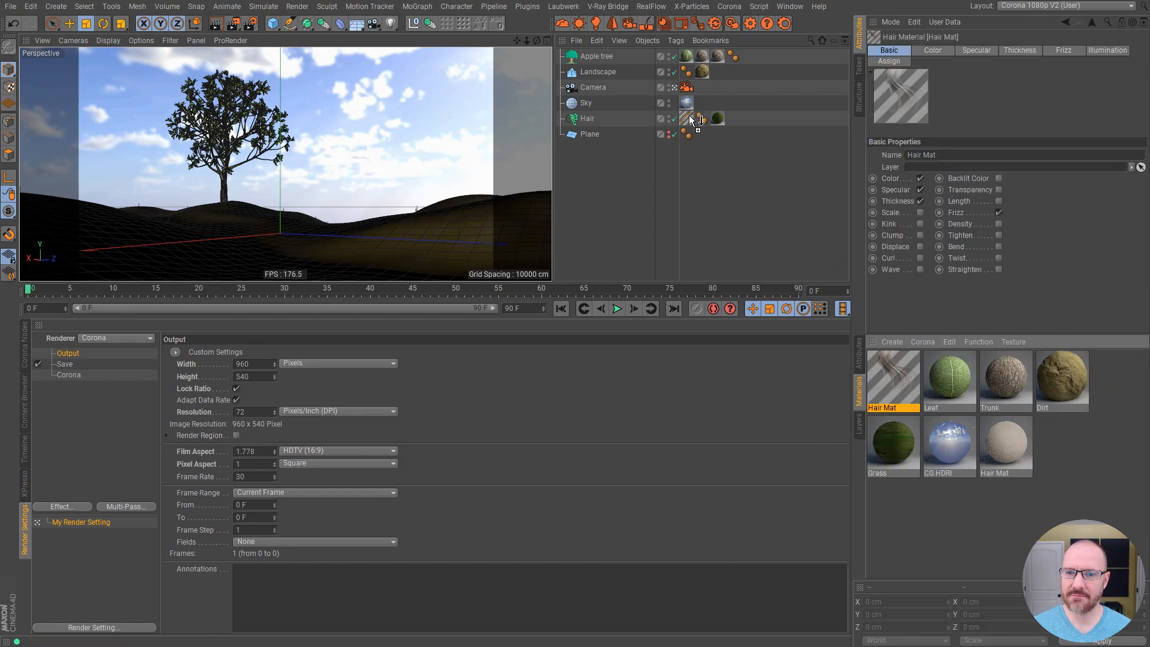
click(1011, 463)
key(Delete)
Enable translucency on the Leaf material and set its color to green with hue 92°, saturation 55 % and value 70 %
click(952, 381)
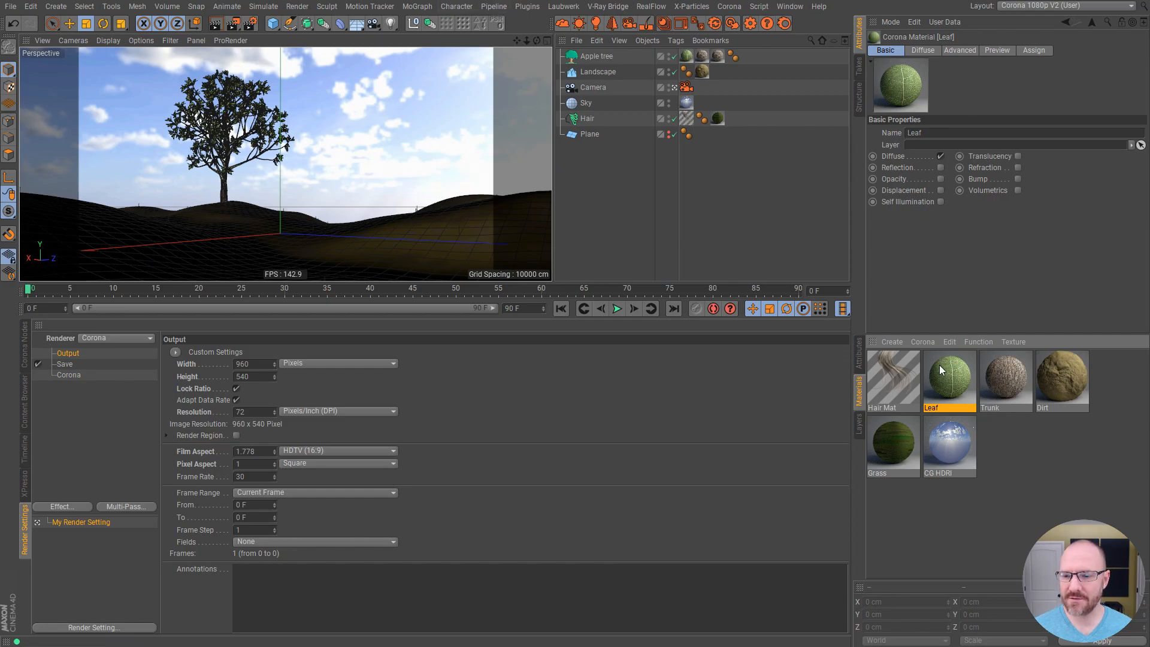
click(1018, 156)
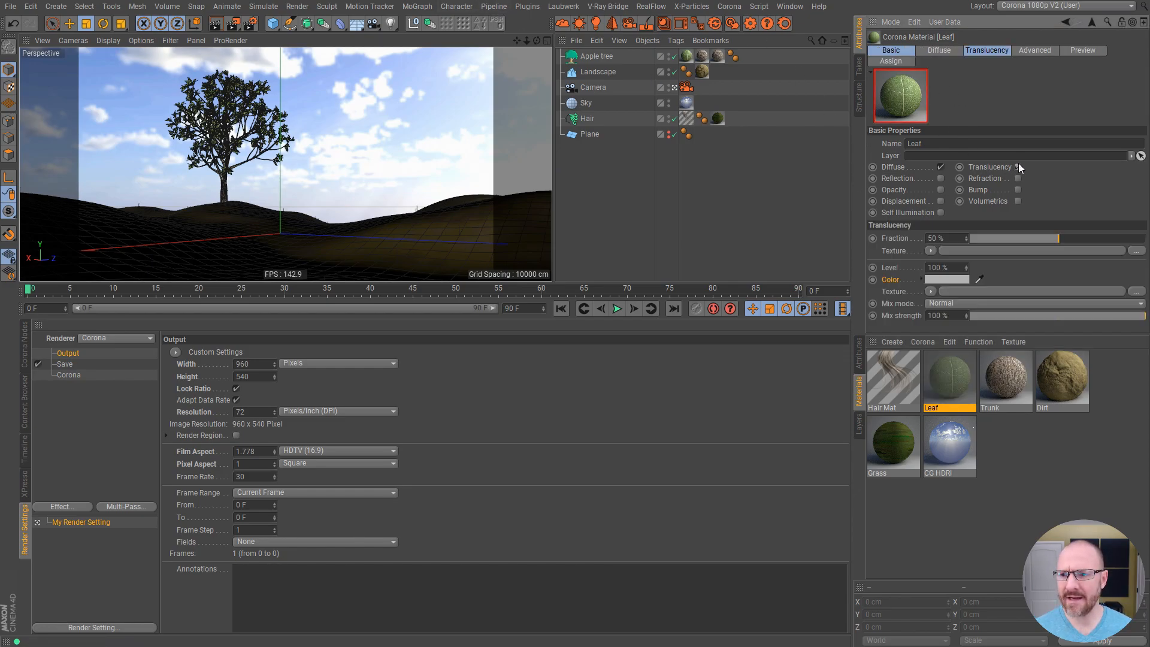
click(990, 49)
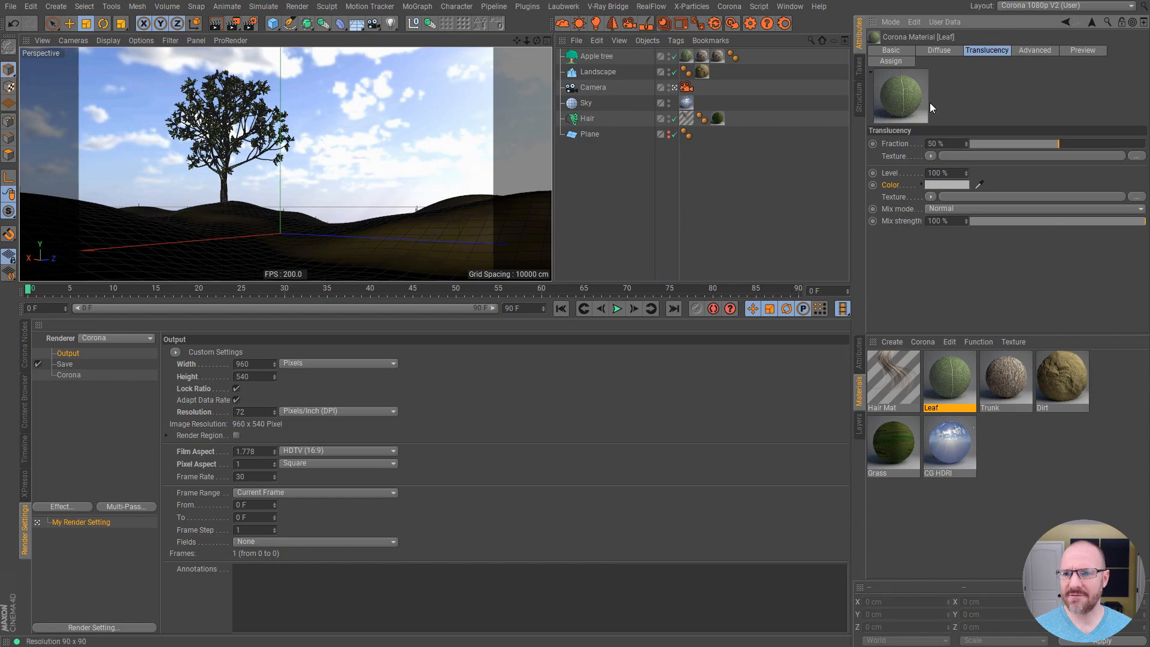
click(947, 185)
click(929, 175)
click(984, 187)
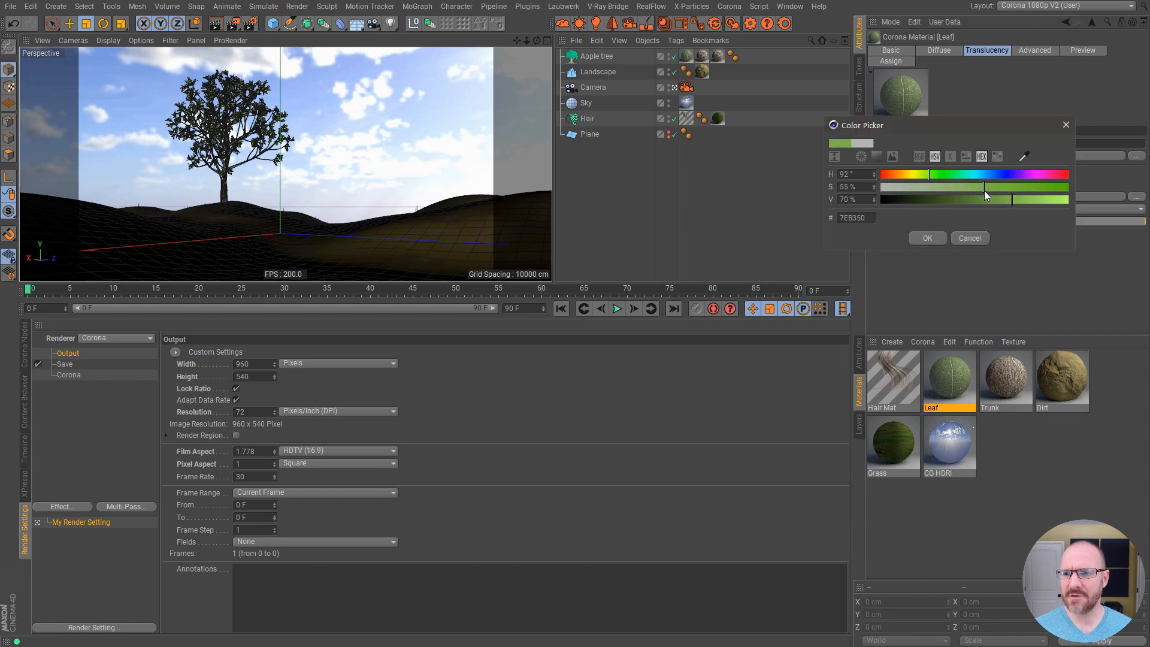
click(927, 238)
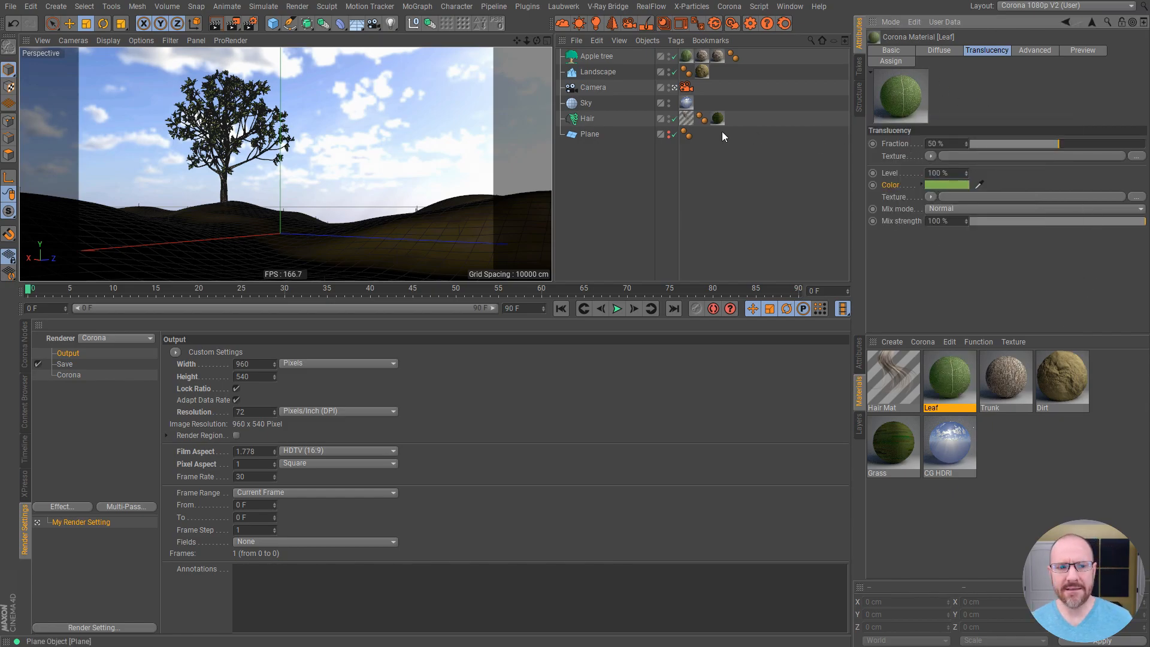
Switch the viewport display to a shaded mode without wireframe lines
click(142, 40)
click(139, 76)
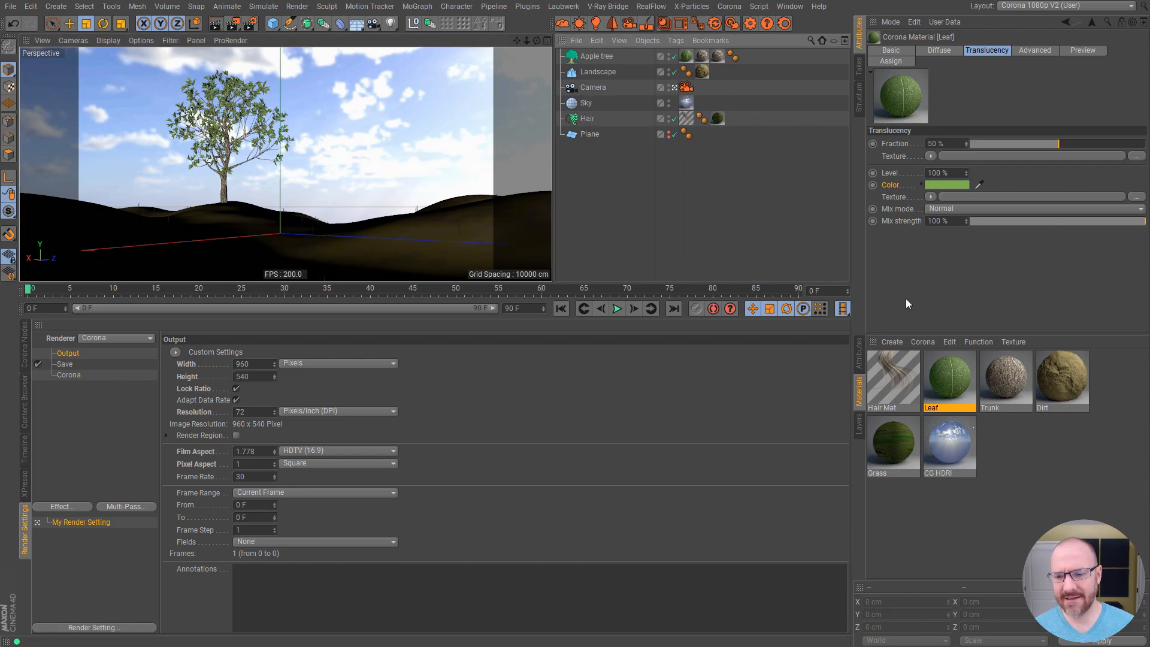
Replace the CG HDRI material's emission texture with Perfect Clouds 05.exr, without copying the image to the project location
click(950, 447)
click(25, 401)
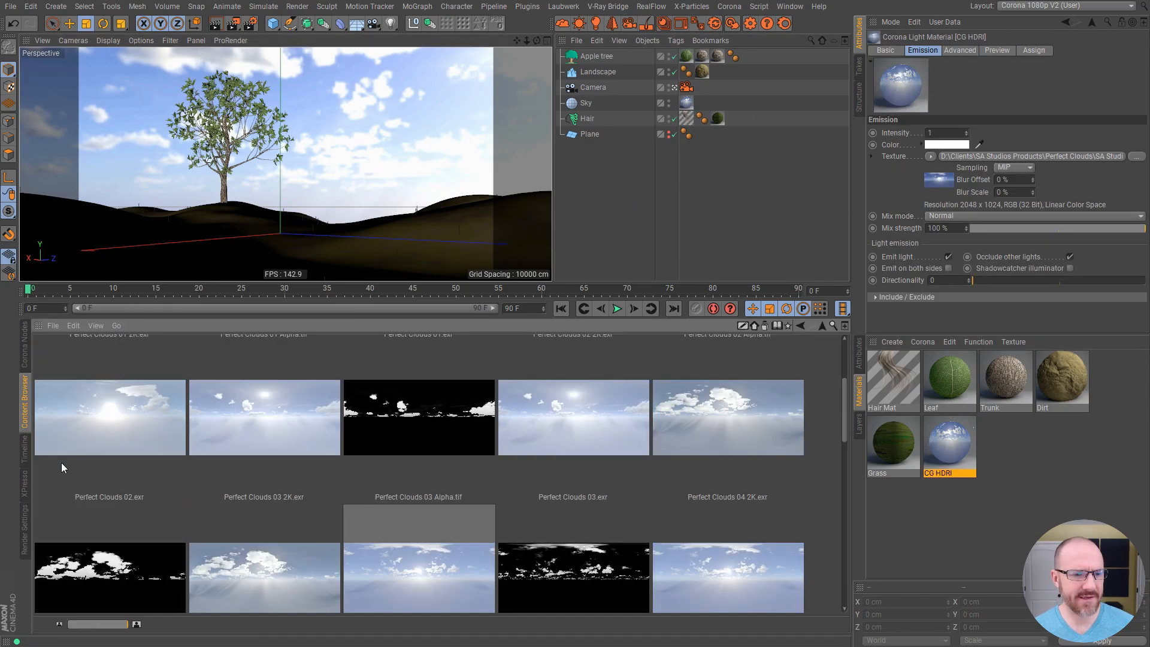
scroll(842, 434, down, 2)
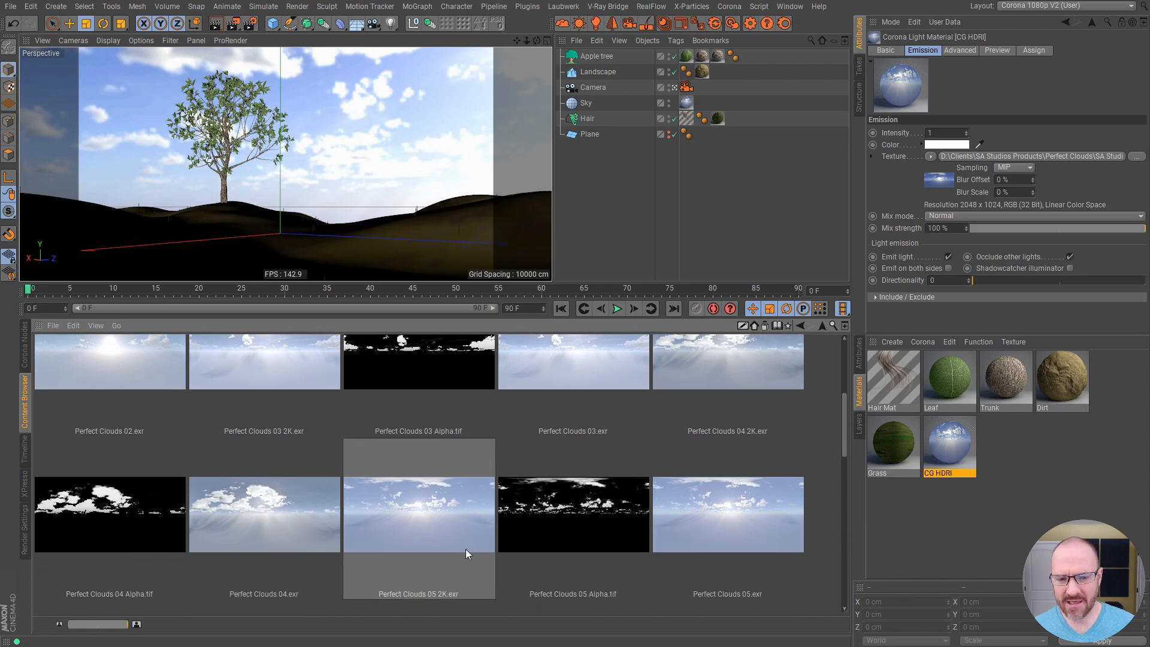
click(750, 519)
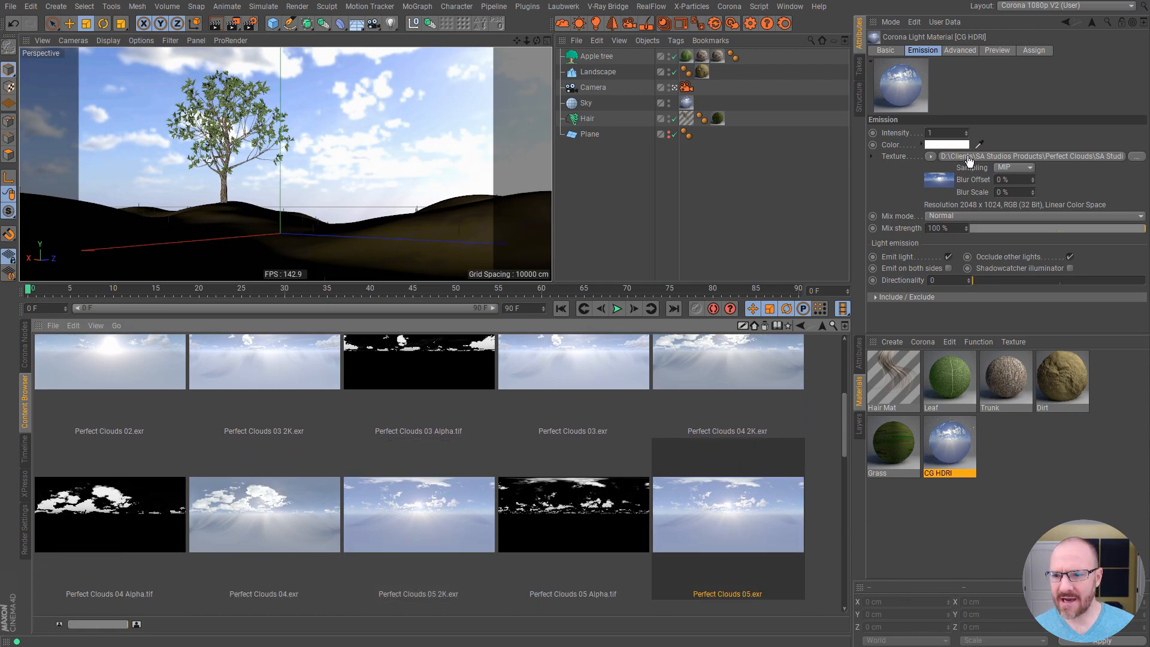
drag(980, 160, 980, 161)
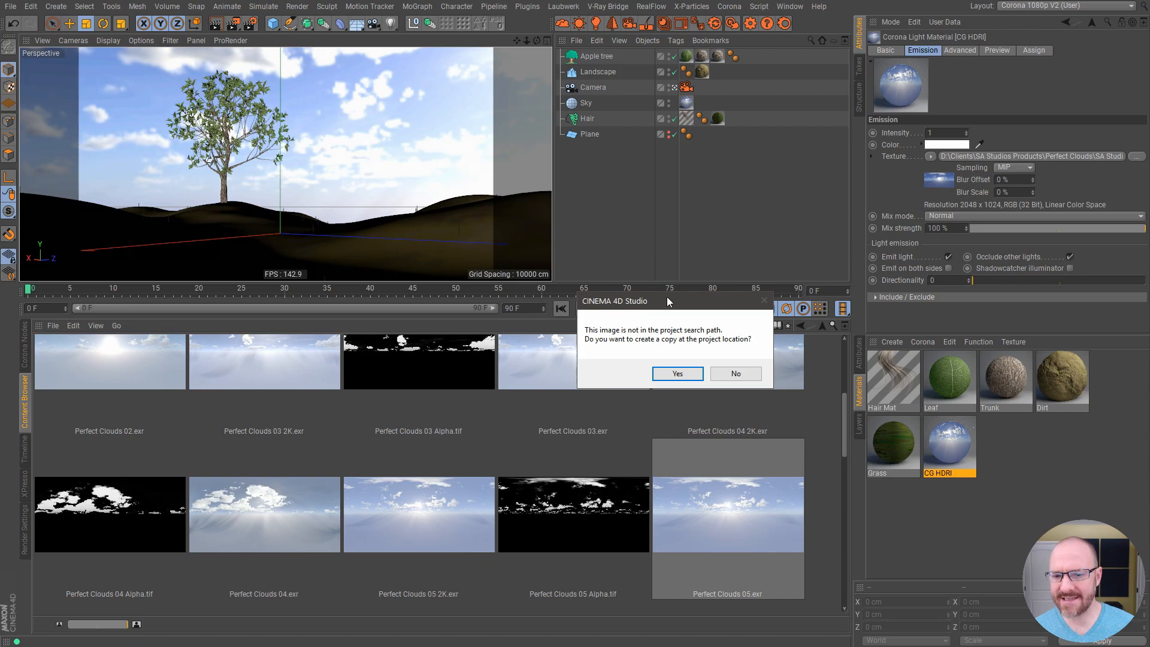
click(732, 373)
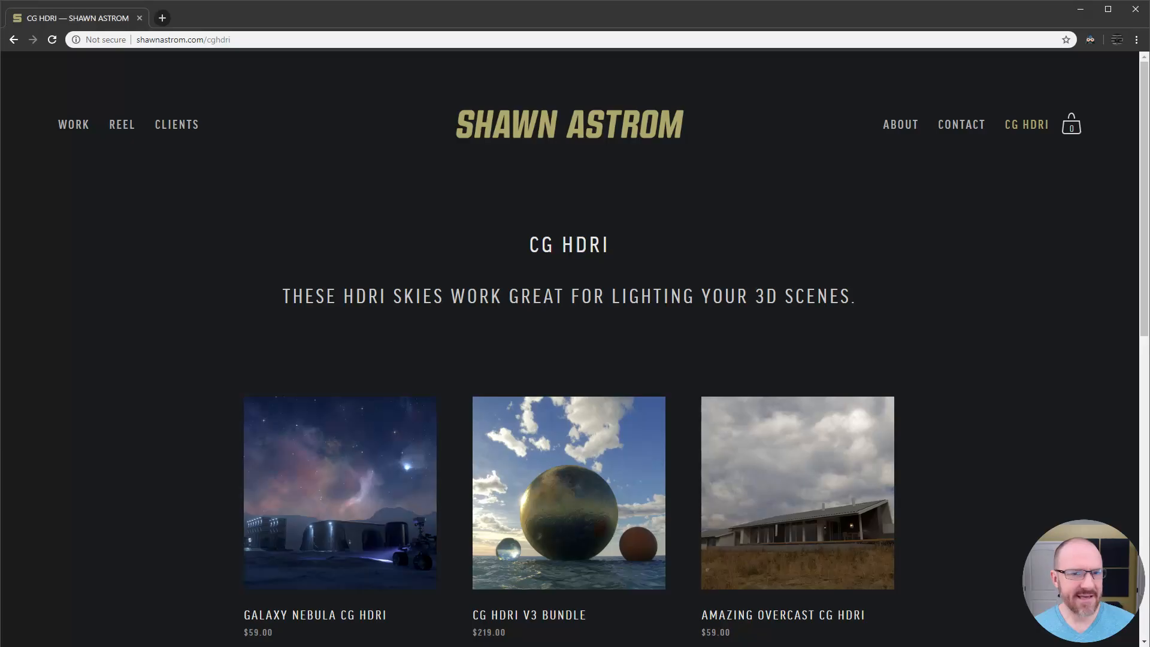
Switch to the browser and look through the Perfect Clouds CG HDRI product page and its example images
drag(1146, 129, 1147, 337)
click(573, 459)
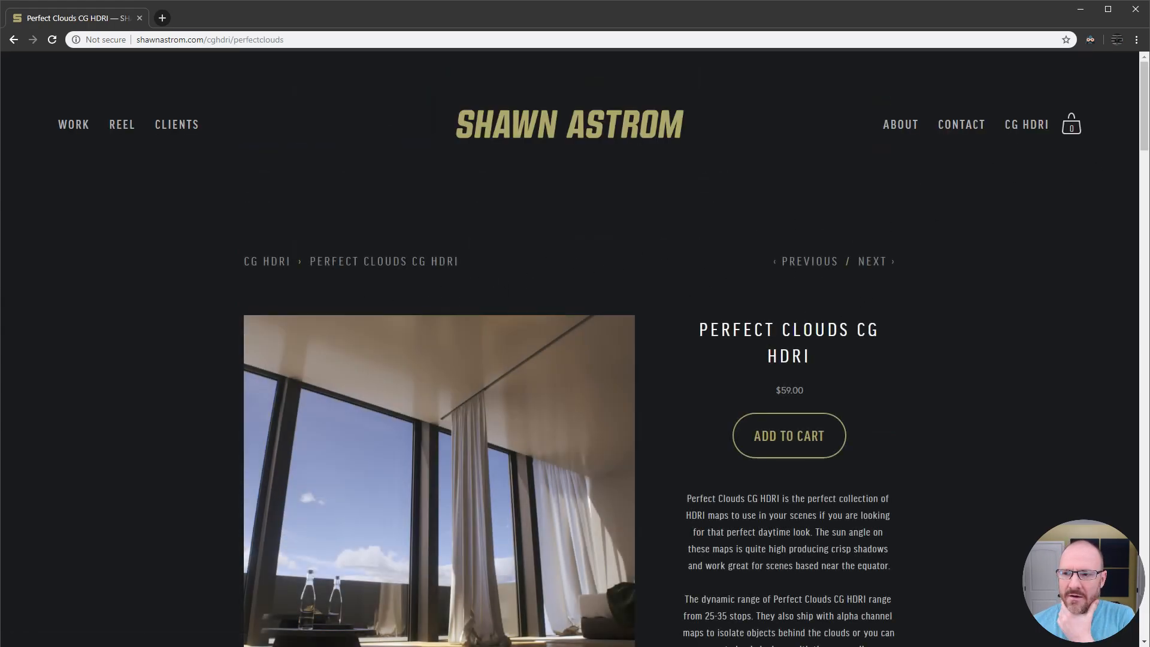
scroll(864, 293, down, 5)
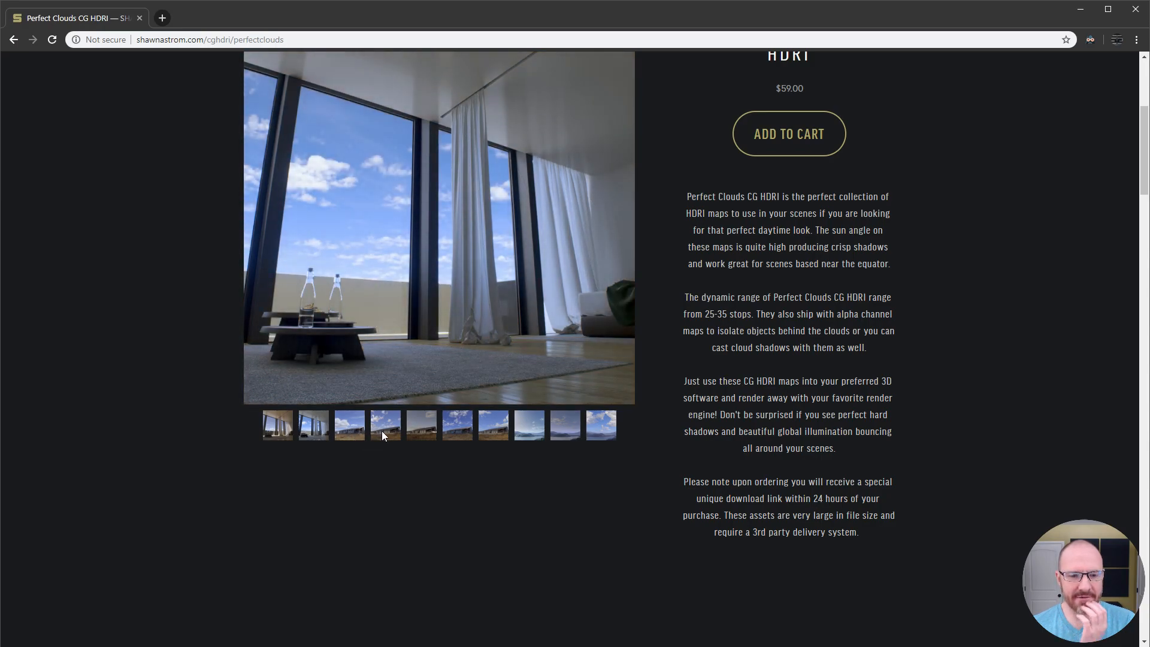
click(384, 429)
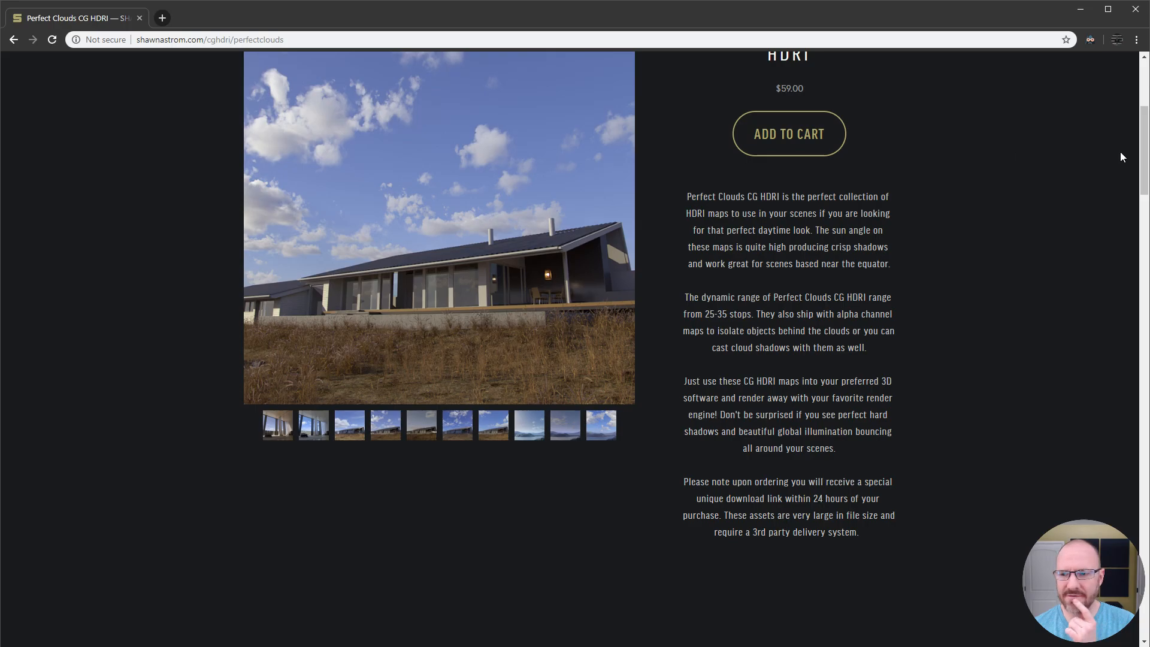
scroll(1108, 137, down, 10)
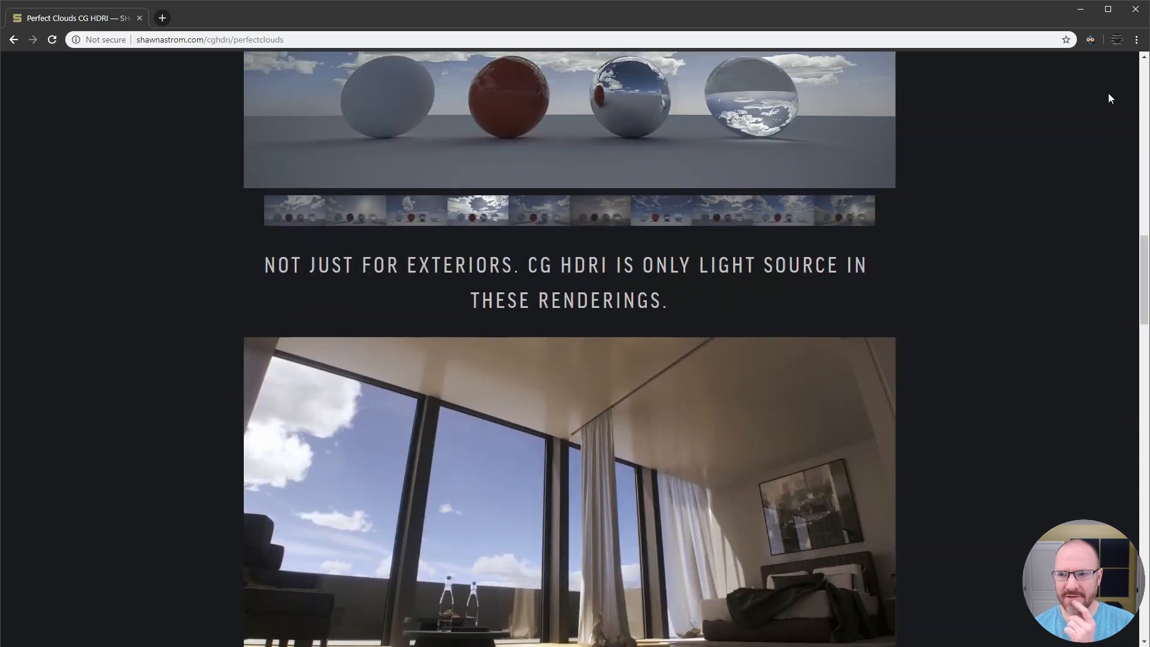
click(1086, 10)
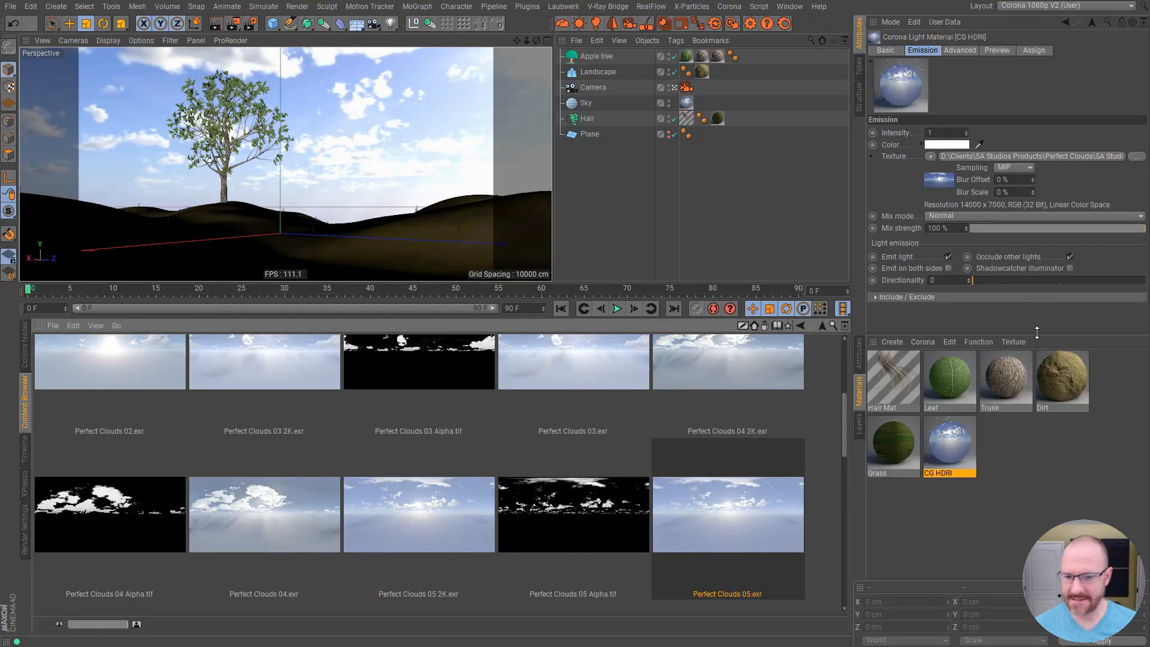
Set the hair count of the Hair object to 600000
click(919, 518)
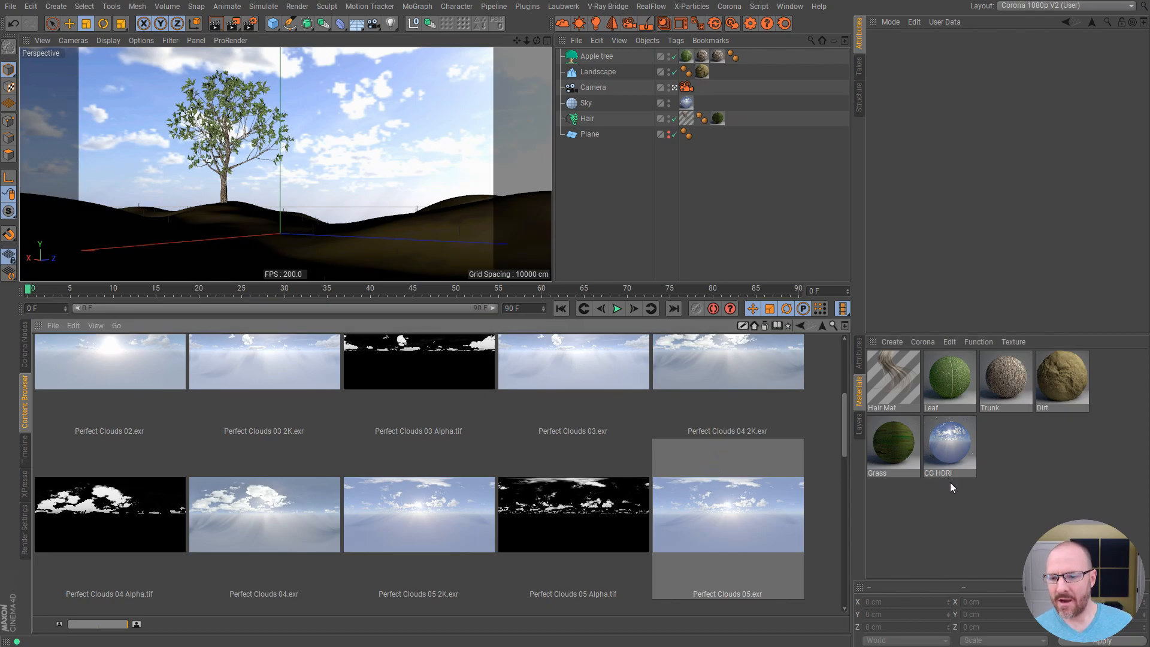
click(952, 453)
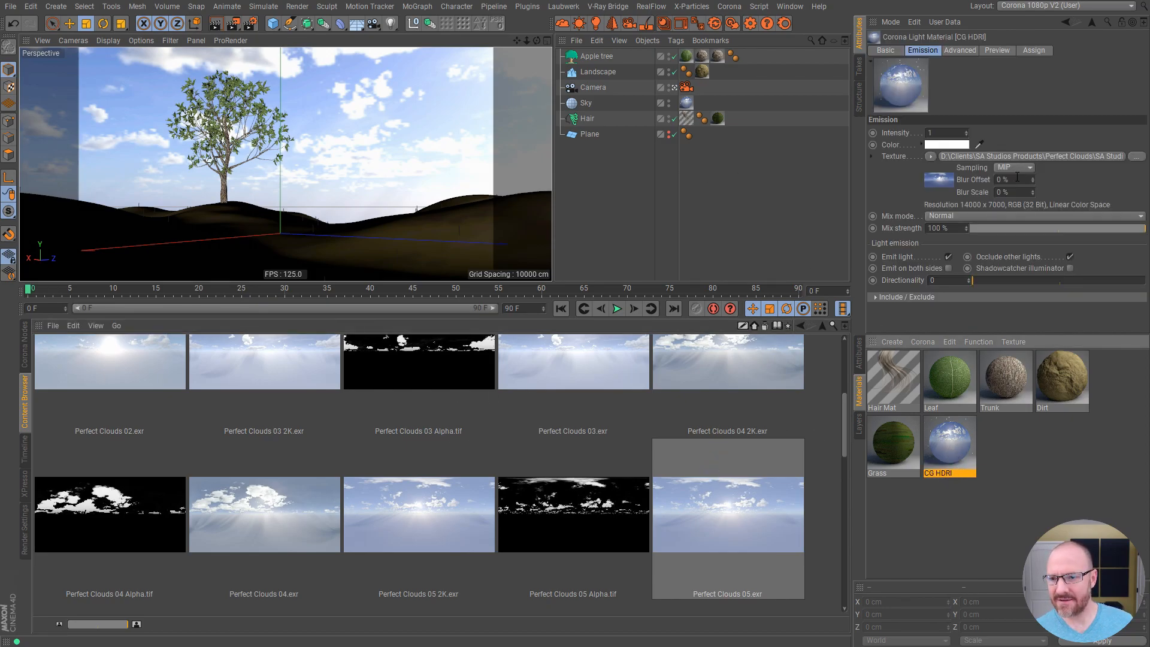
click(587, 119)
click(998, 51)
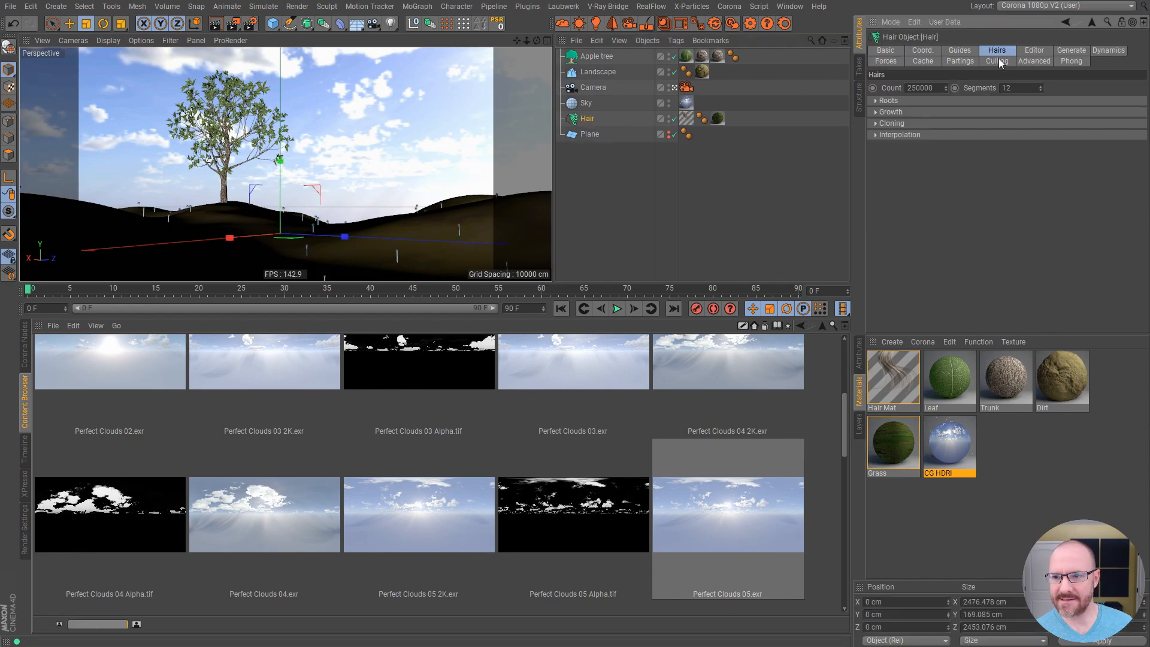
click(971, 52)
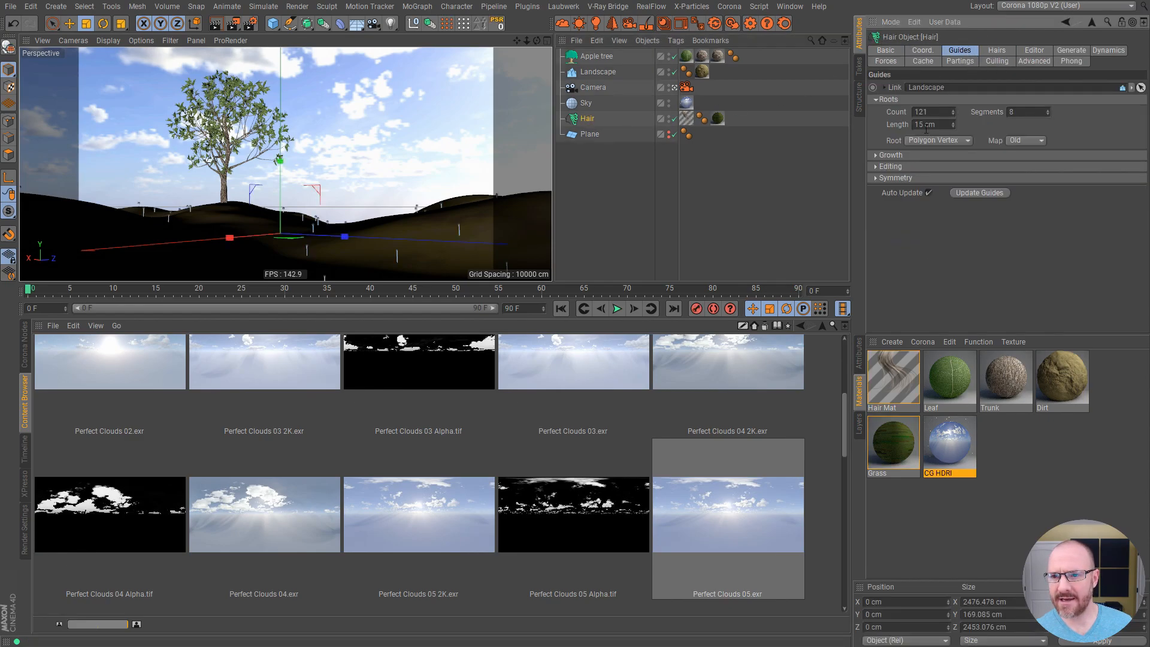
click(997, 52)
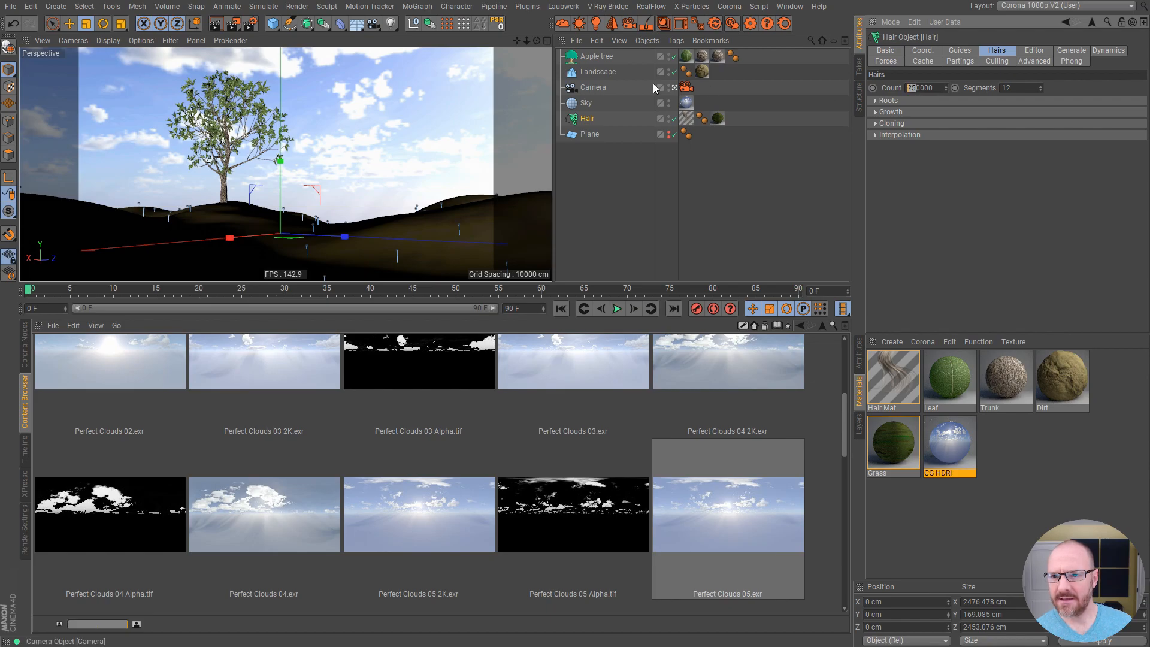
key(BackSpace)
key(BackSpace)
text(60)
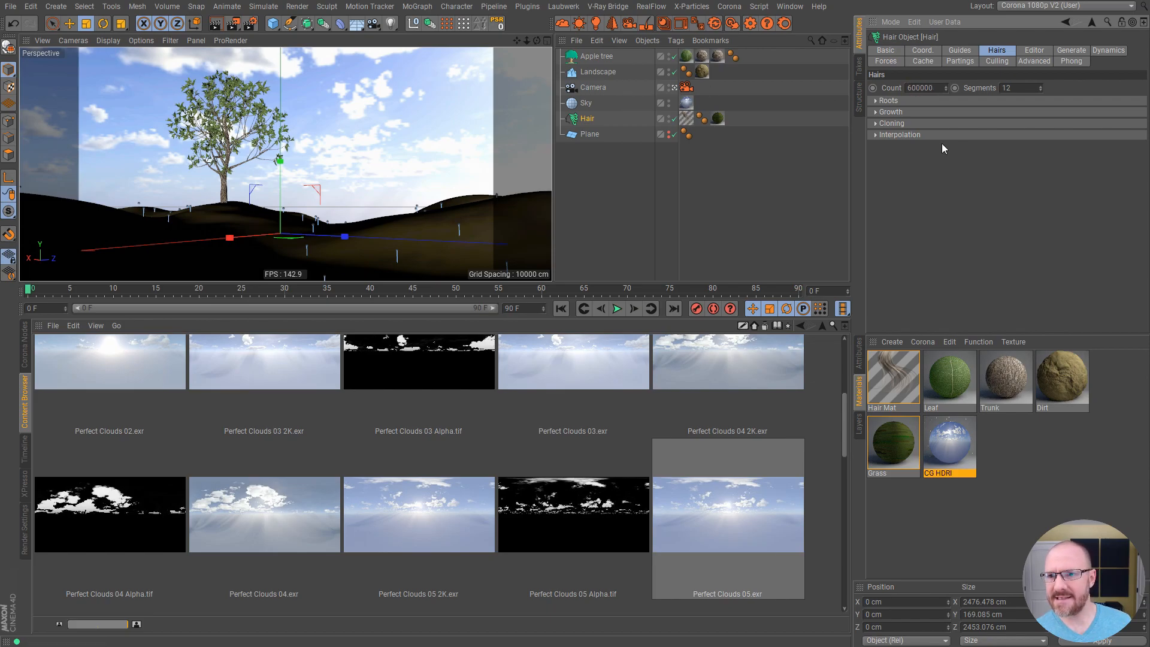
click(630, 189)
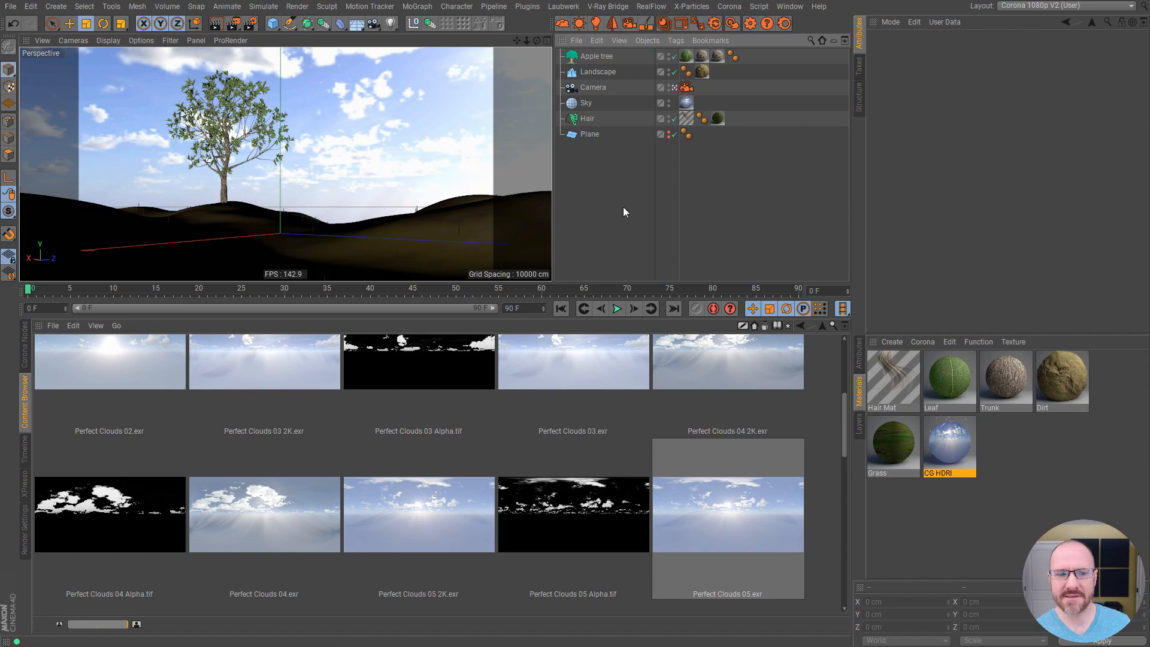
Set the render output width to 1280 pixels with the aspect ratio locked
click(26, 530)
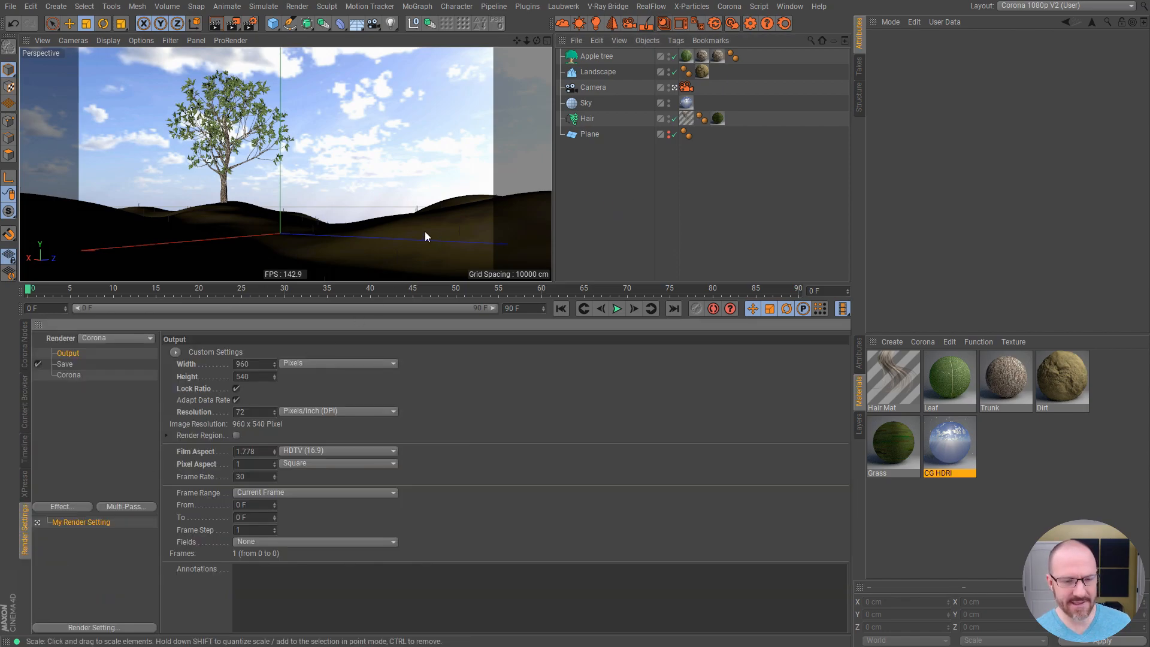
click(253, 363)
text(1280)
key(Return)
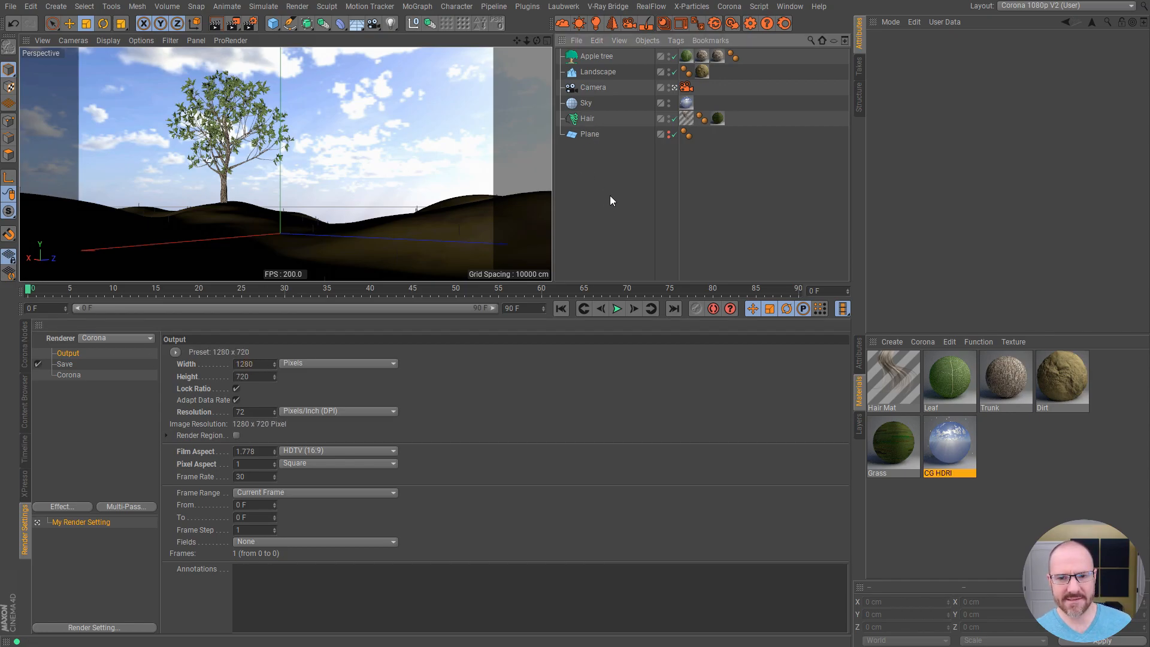
Render the scene to the Picture Viewer and enlarge its window and history list to show the image and resolutions
drag(743, 190, 197, 66)
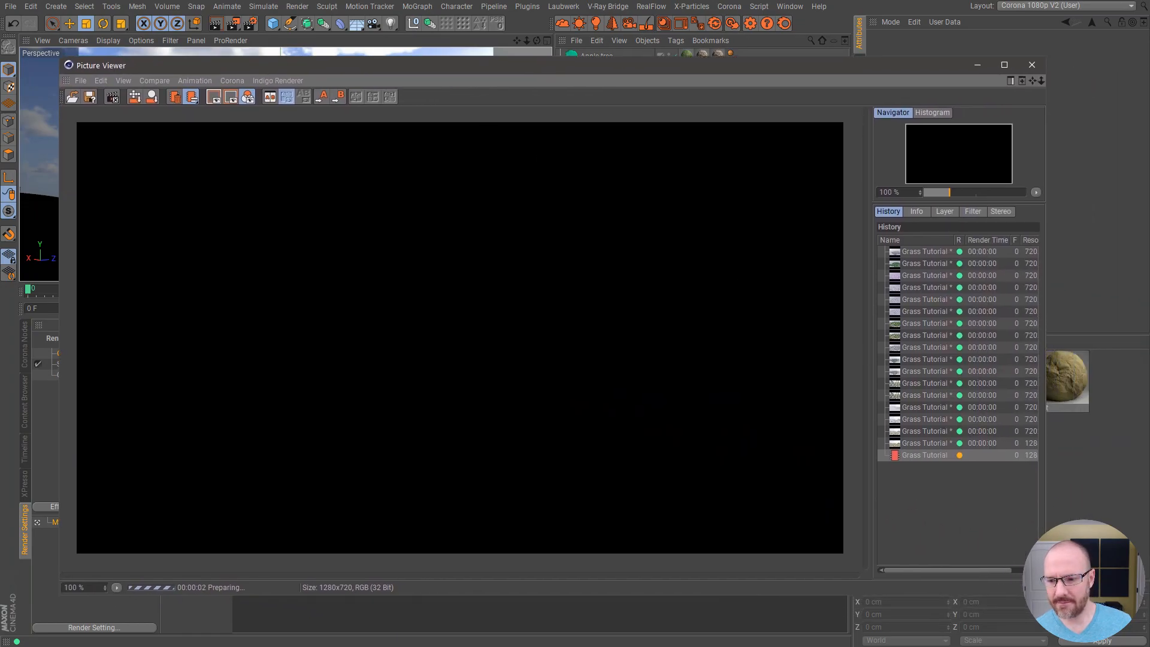
drag(1046, 596, 1085, 612)
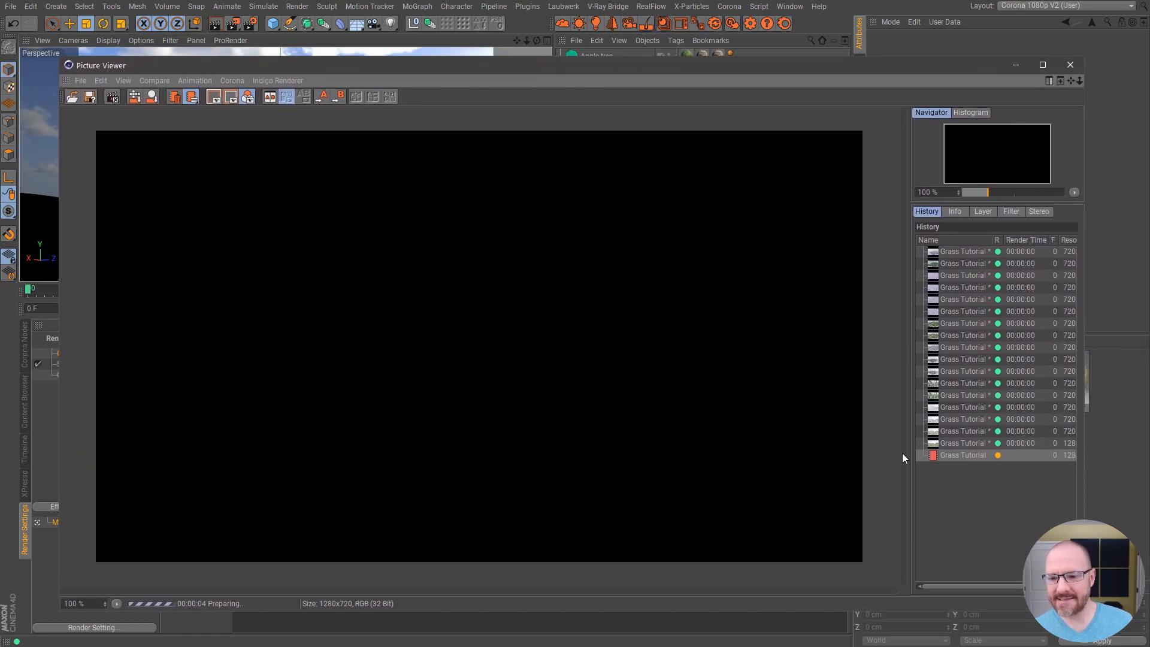
drag(904, 455, 878, 455)
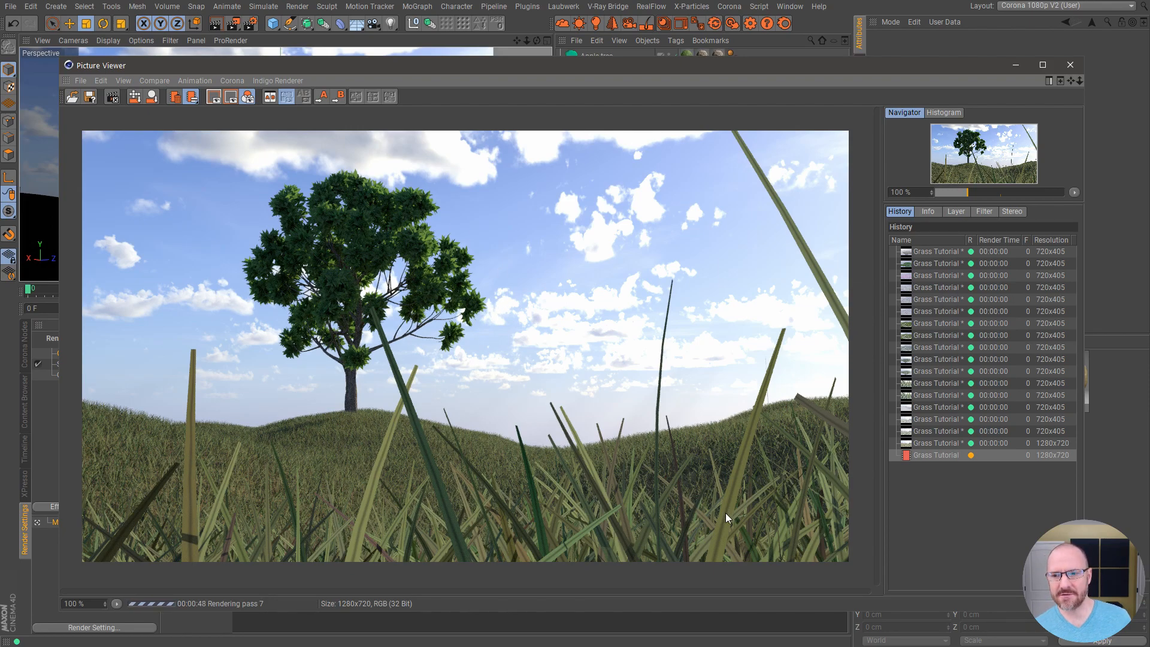
drag(573, 66, 545, 48)
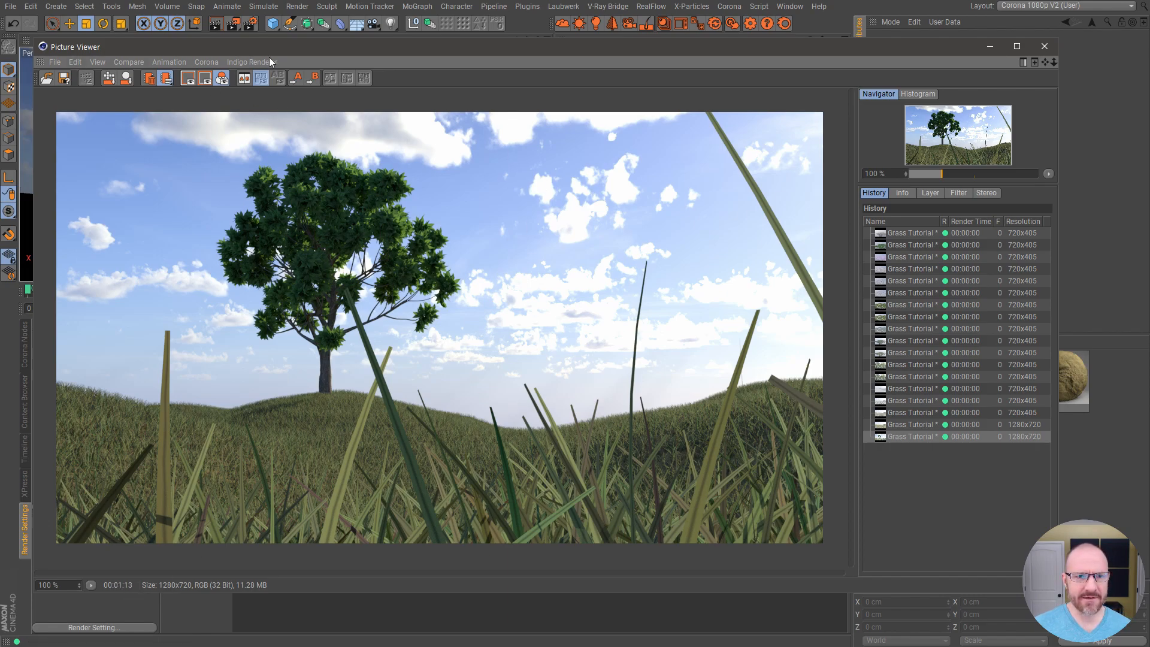
Open the Corona post-process settings, dock them beside the render history and enable the Adanmq_Advantix_100 LUT
click(206, 61)
click(228, 123)
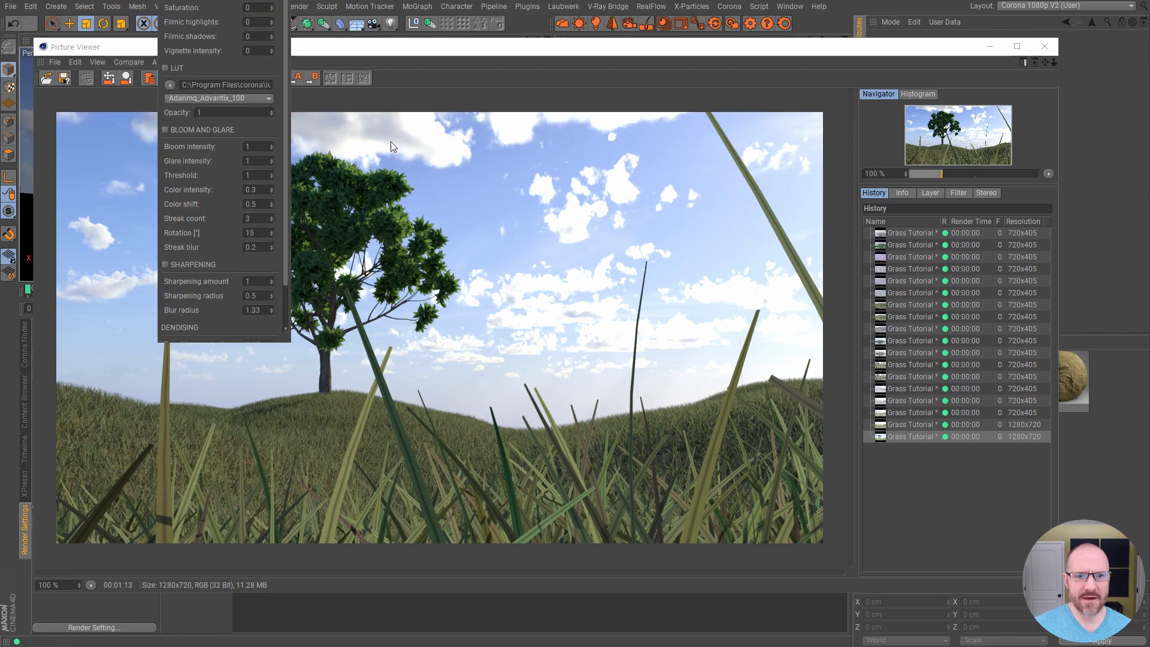
drag(180, 46, 1010, 158)
drag(544, 174, 902, 171)
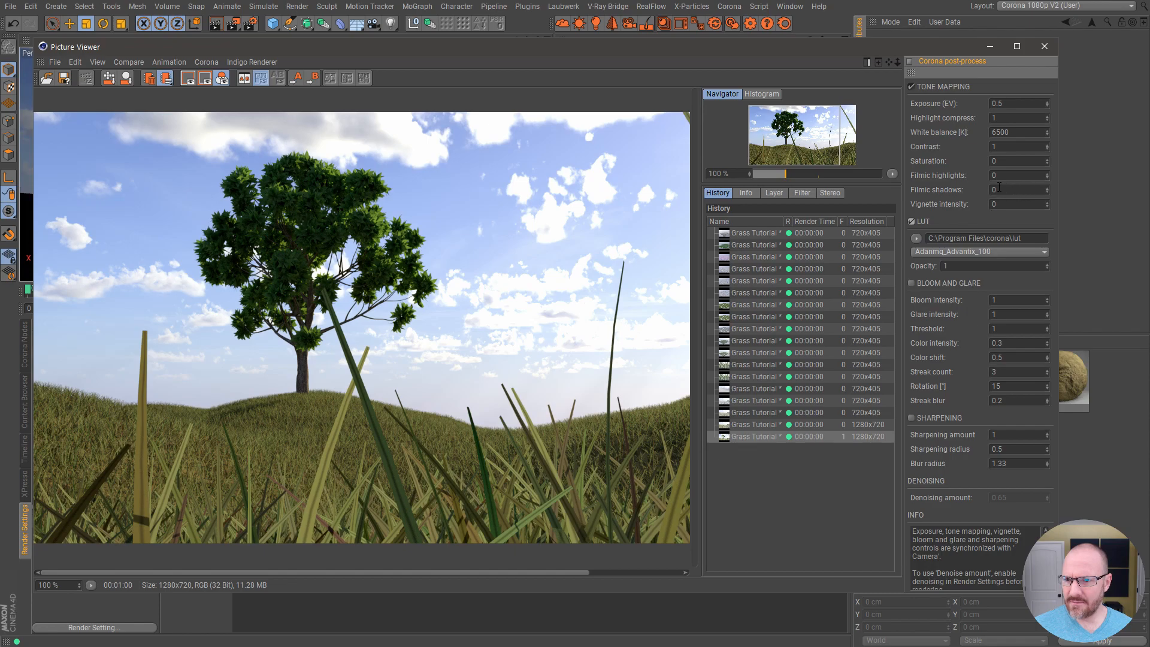
Set the render's filmic highlights to 1 and its exposure to 0 EV in the tone mapping
click(1048, 173)
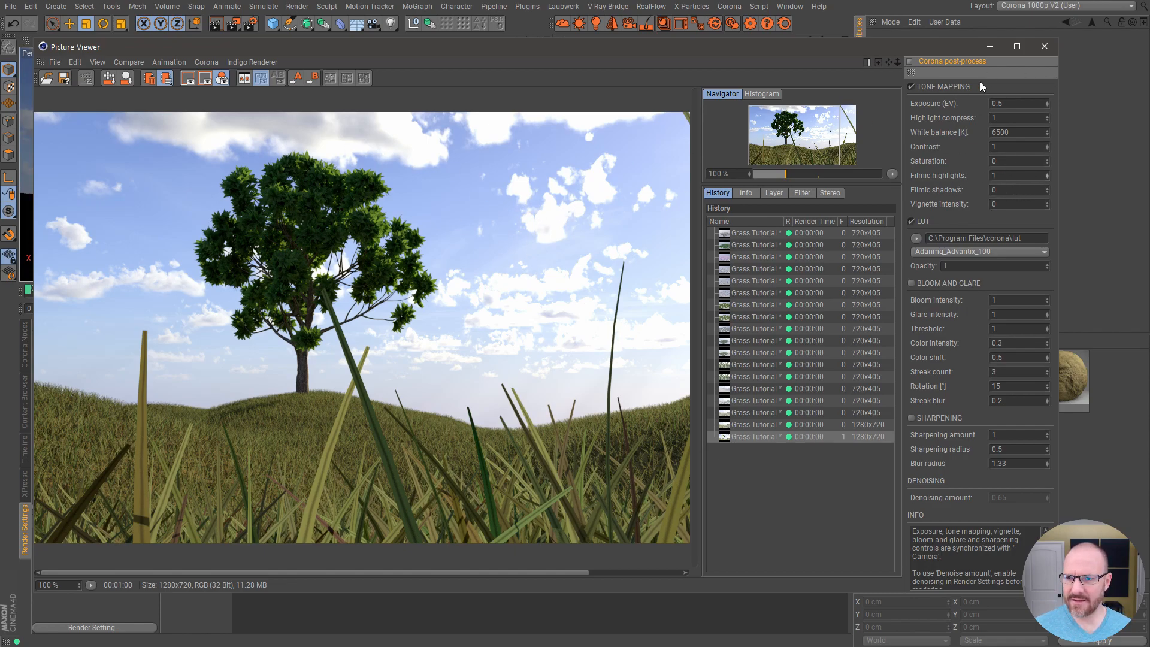
double_click(998, 104)
text(0)
key(Return)
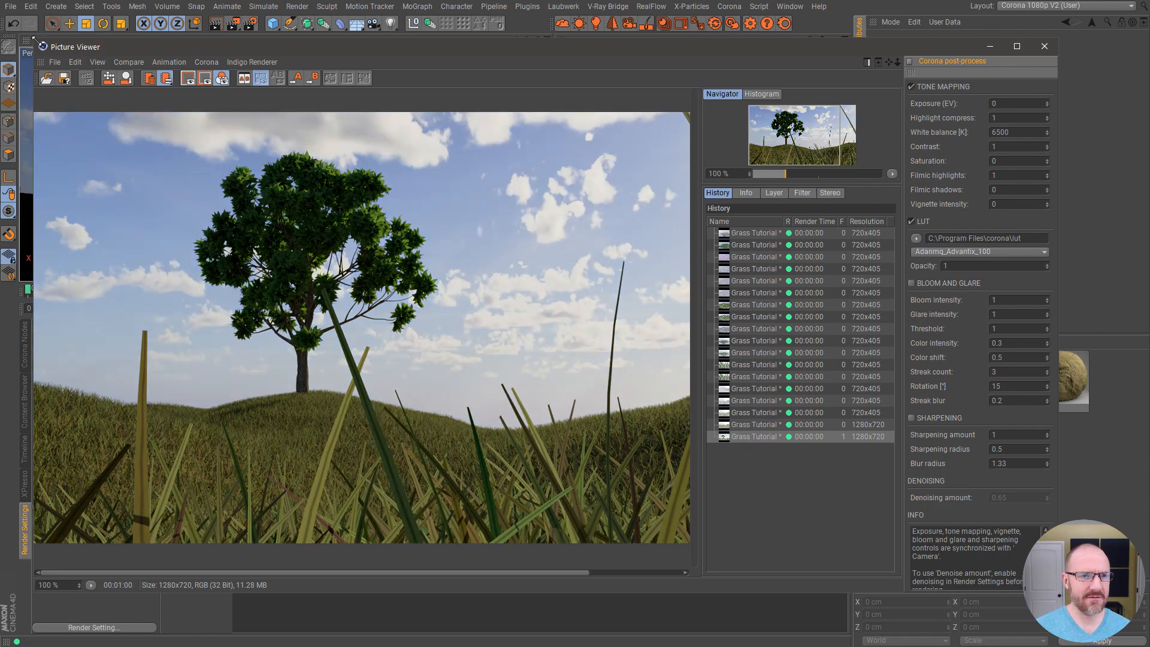
Enable bloom and glare with bloom intensity 50 and threshold 0.5, and widen the Picture Viewer to fit the whole image
drag(34, 40, 26, 36)
drag(1053, 221, 1132, 221)
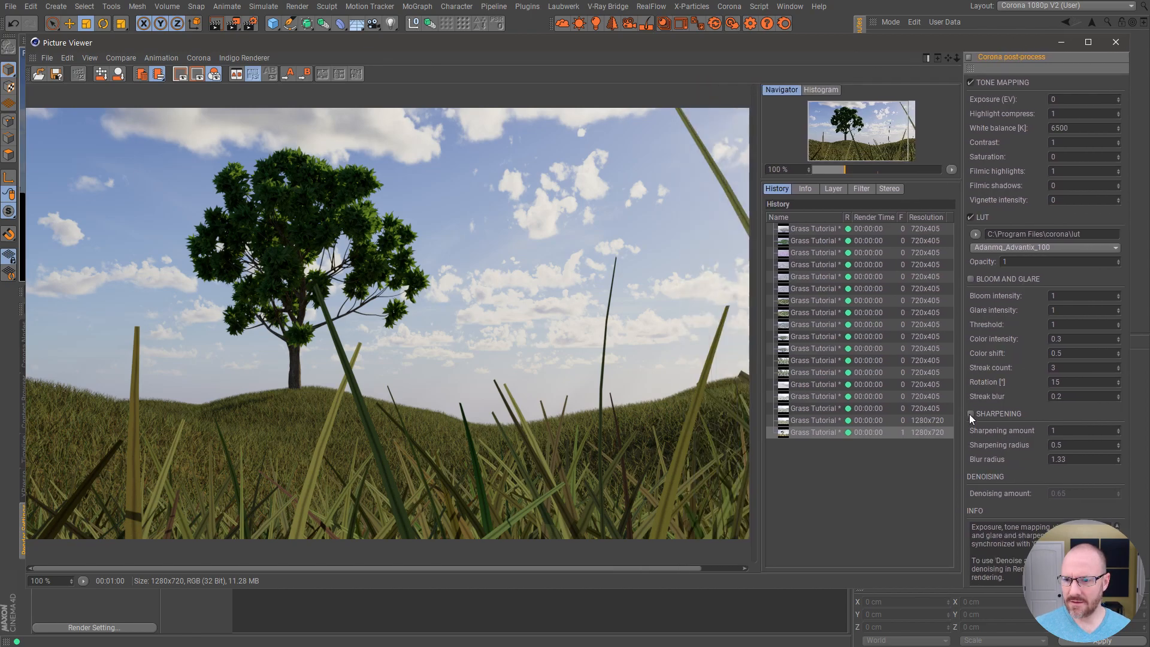
click(970, 279)
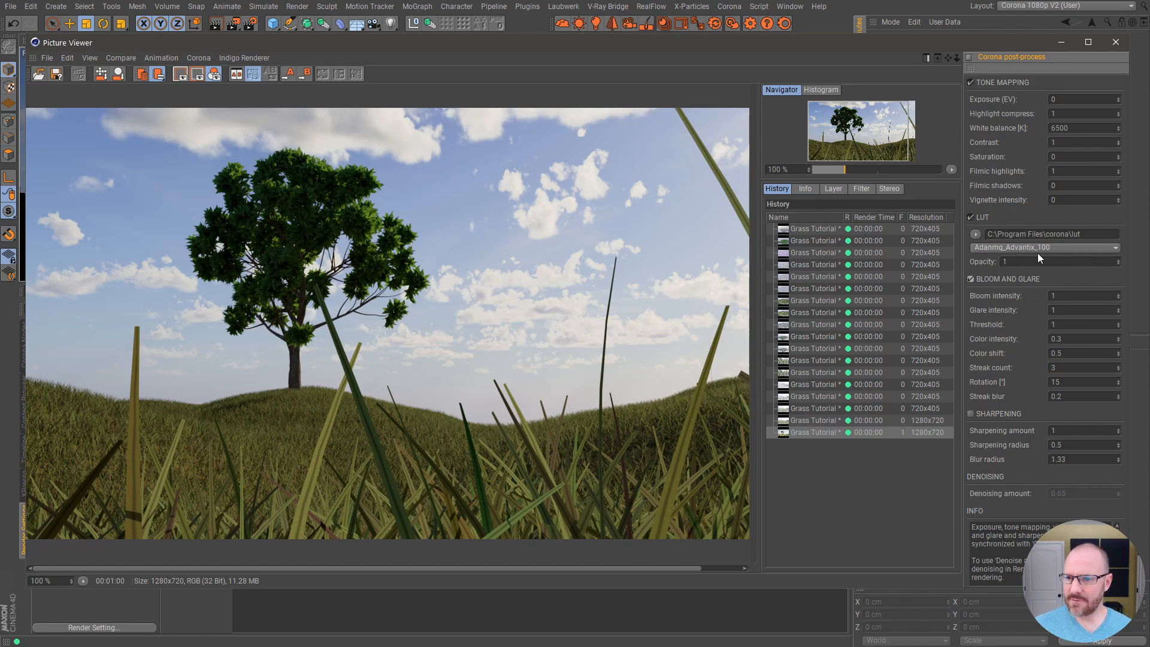
click(1091, 296)
text(50)
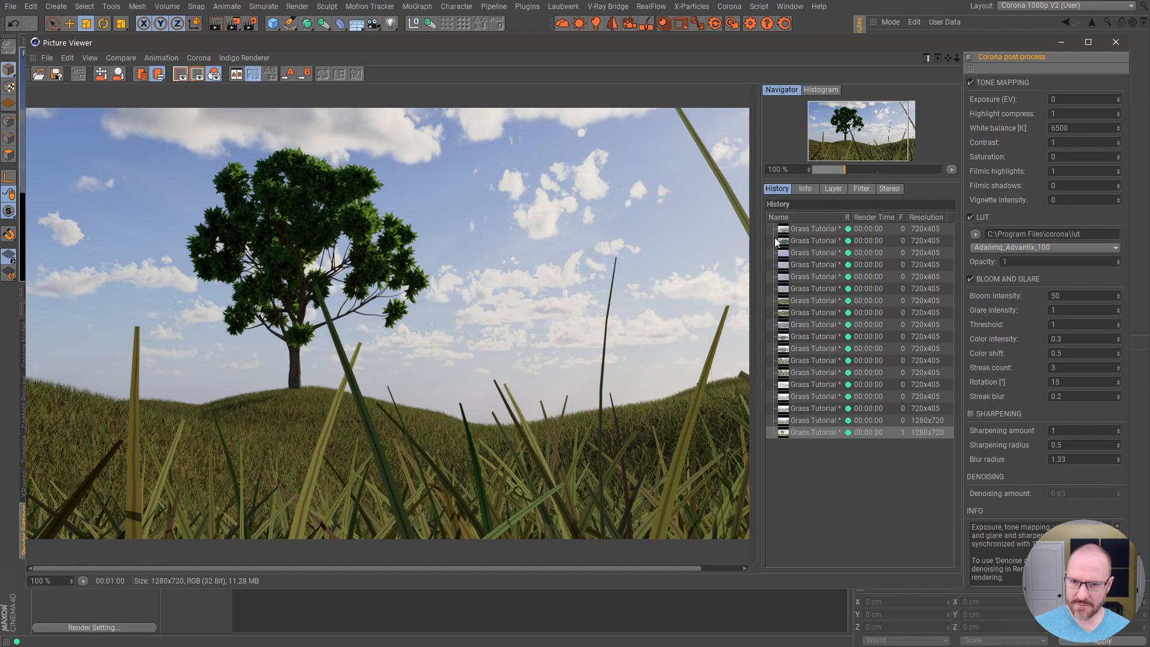
click(1073, 324)
text(0.5)
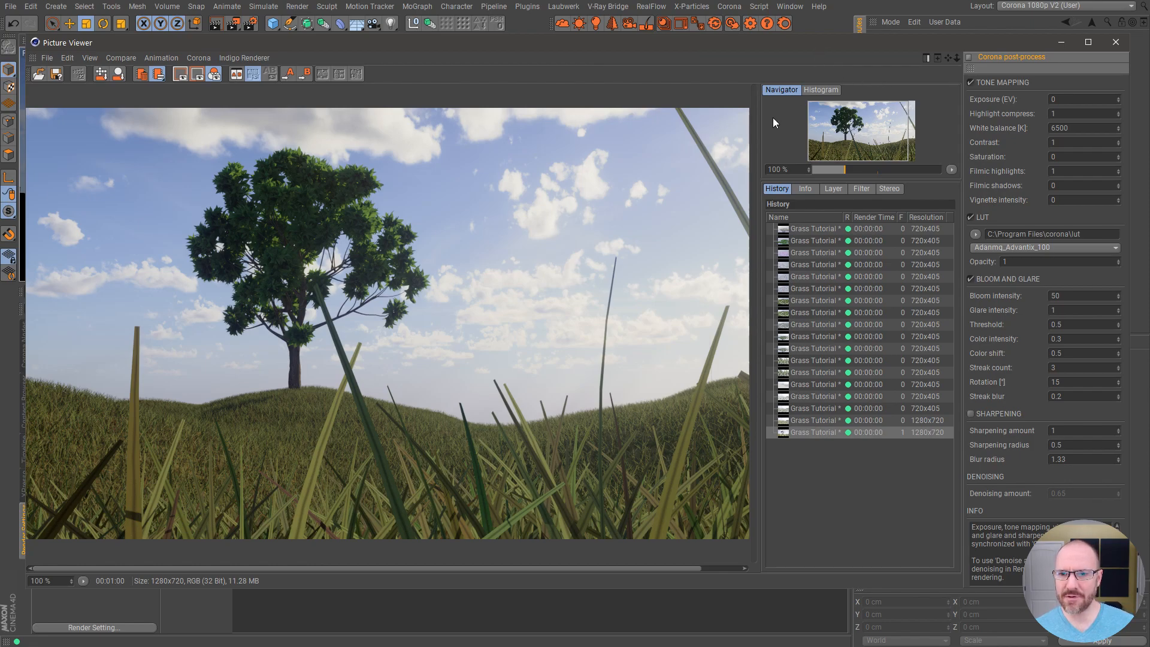
drag(761, 132, 838, 131)
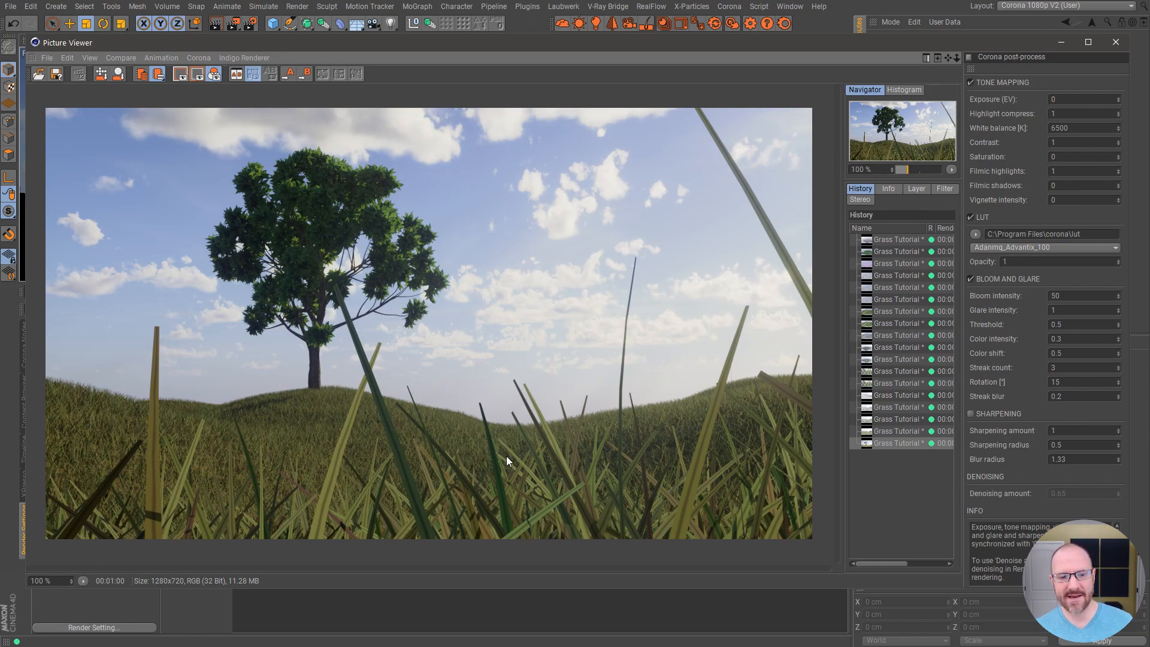
Reposition the Picture Viewer and enable sharpening for the rendered image
drag(560, 51, 551, 51)
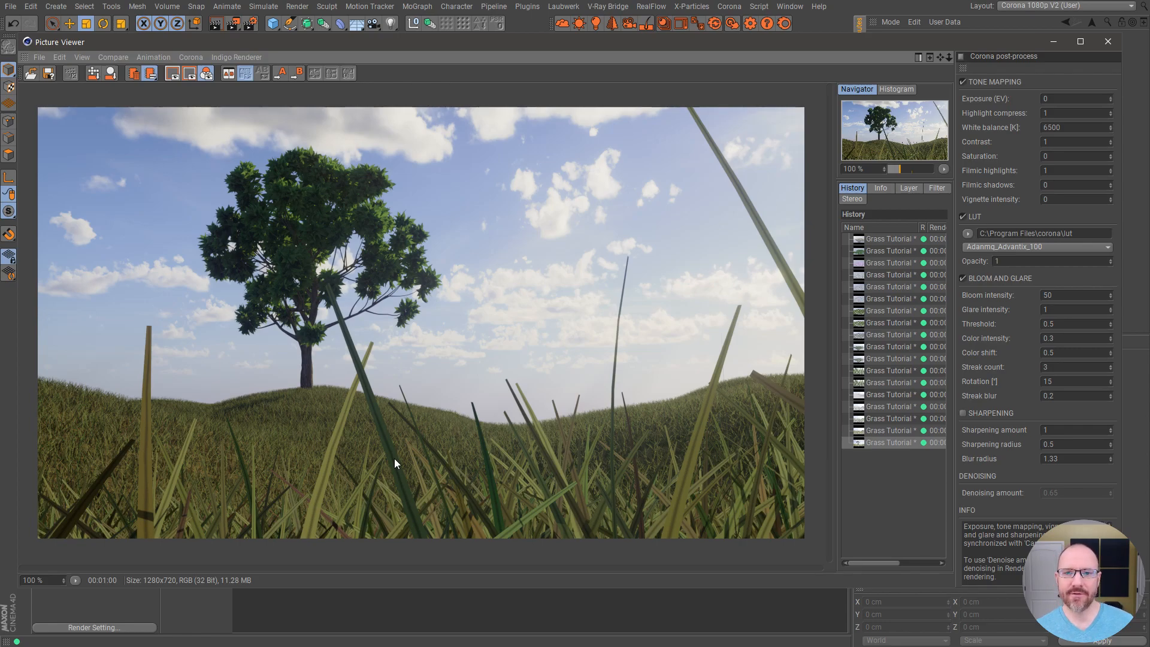
drag(686, 46, 687, 46)
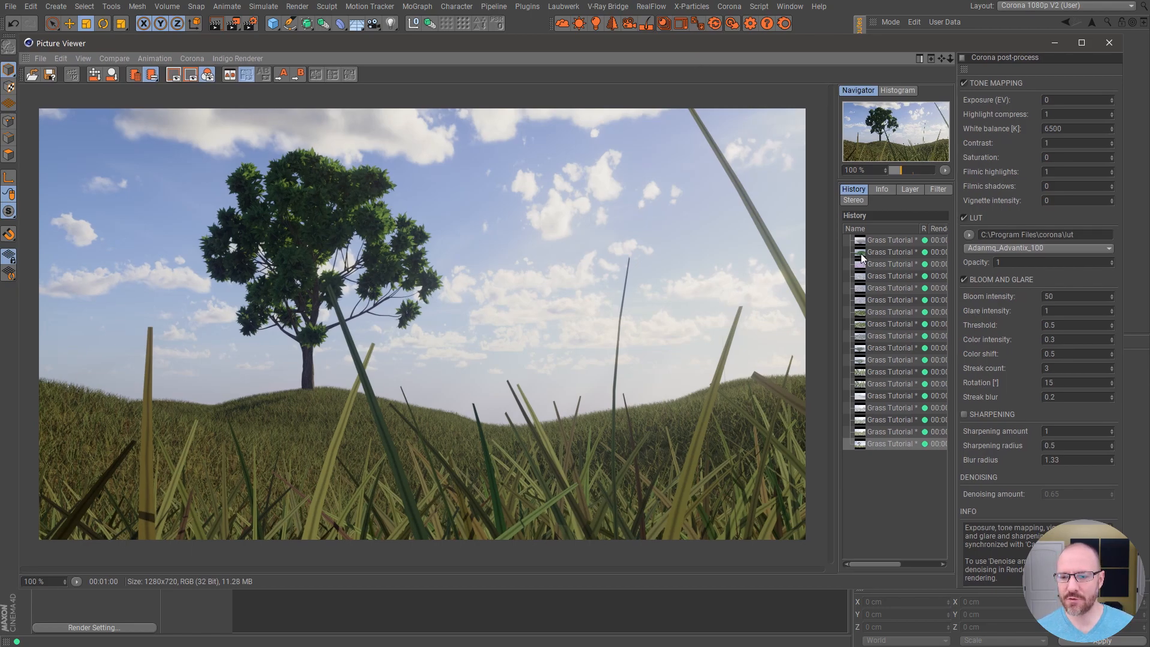
click(965, 414)
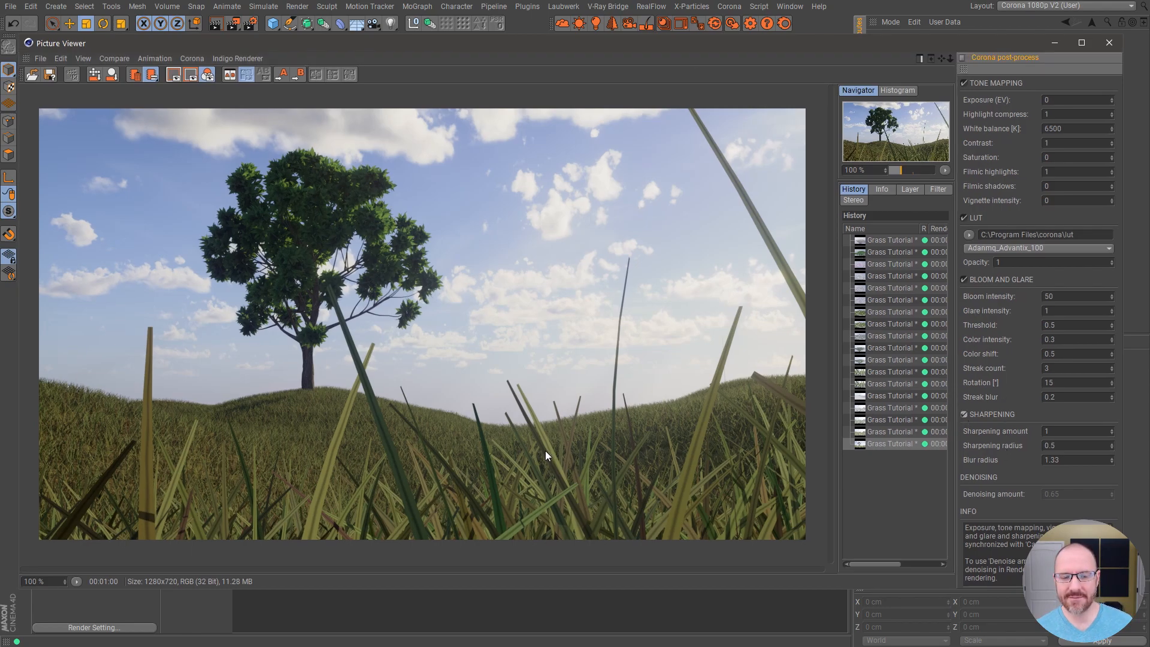